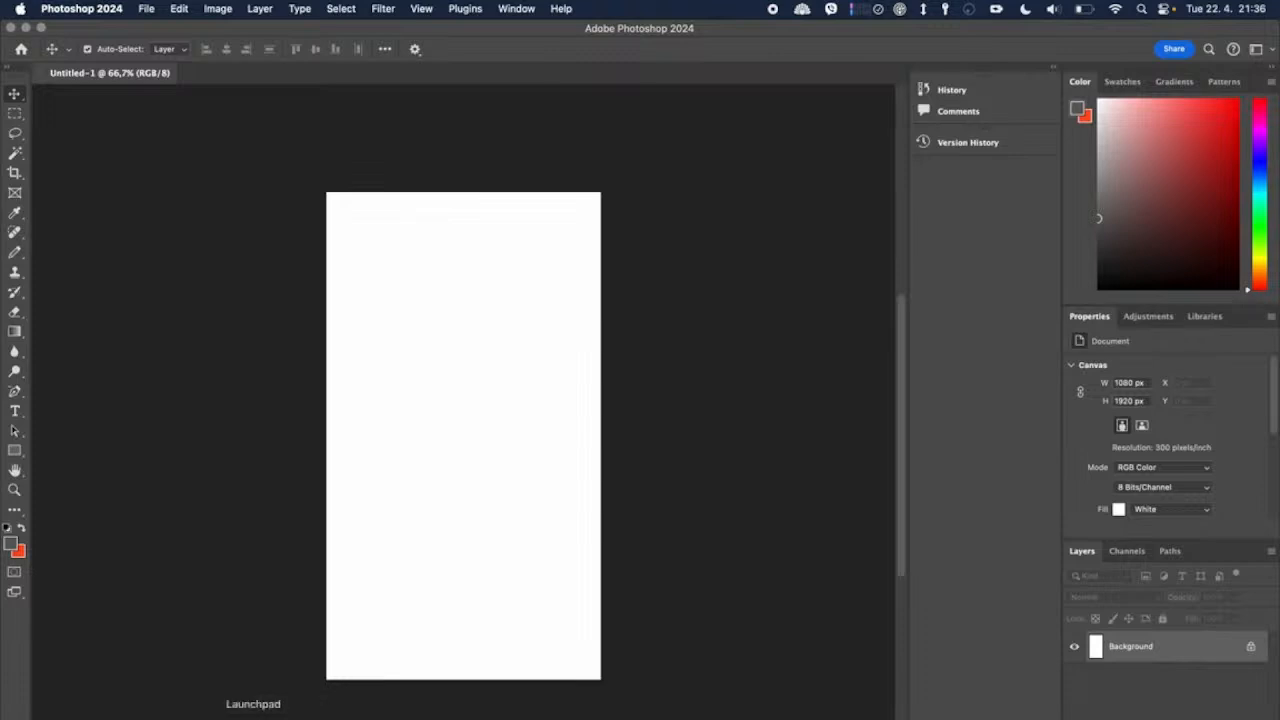
{"action": "left_click", "coordinate": [197, 716]}
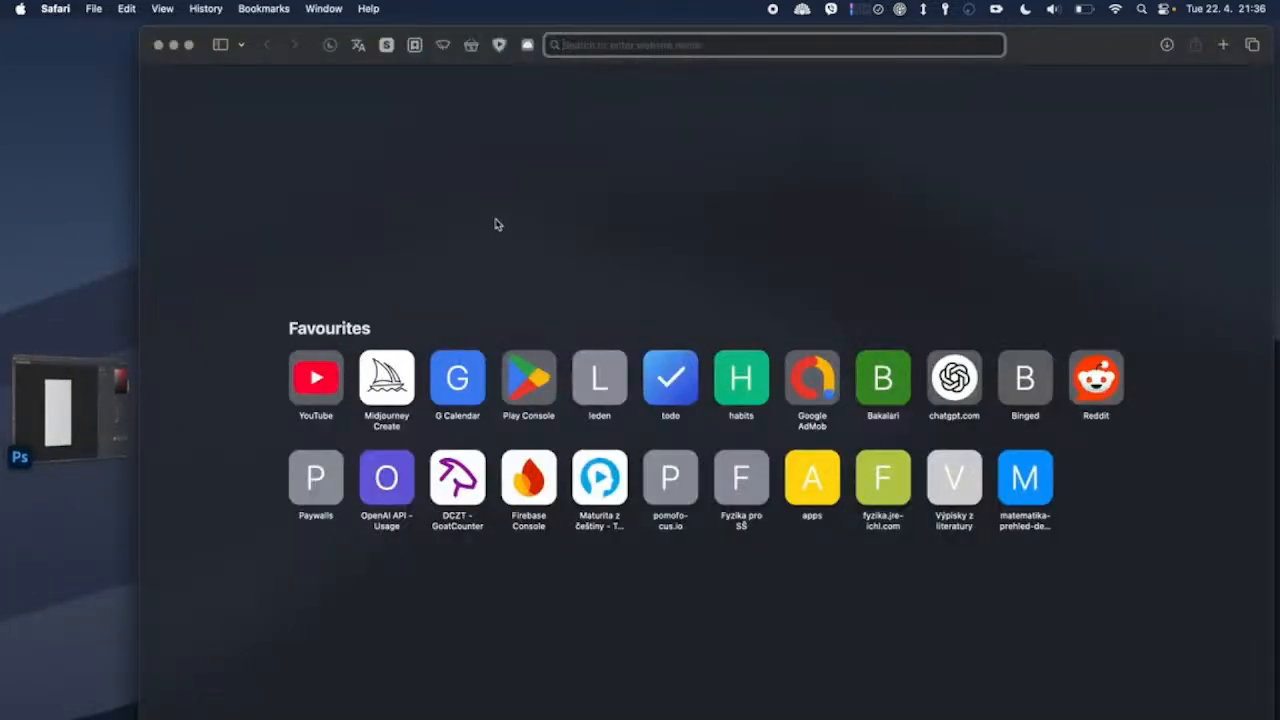
{"action": "left_click", "coordinate": [100, 405]}
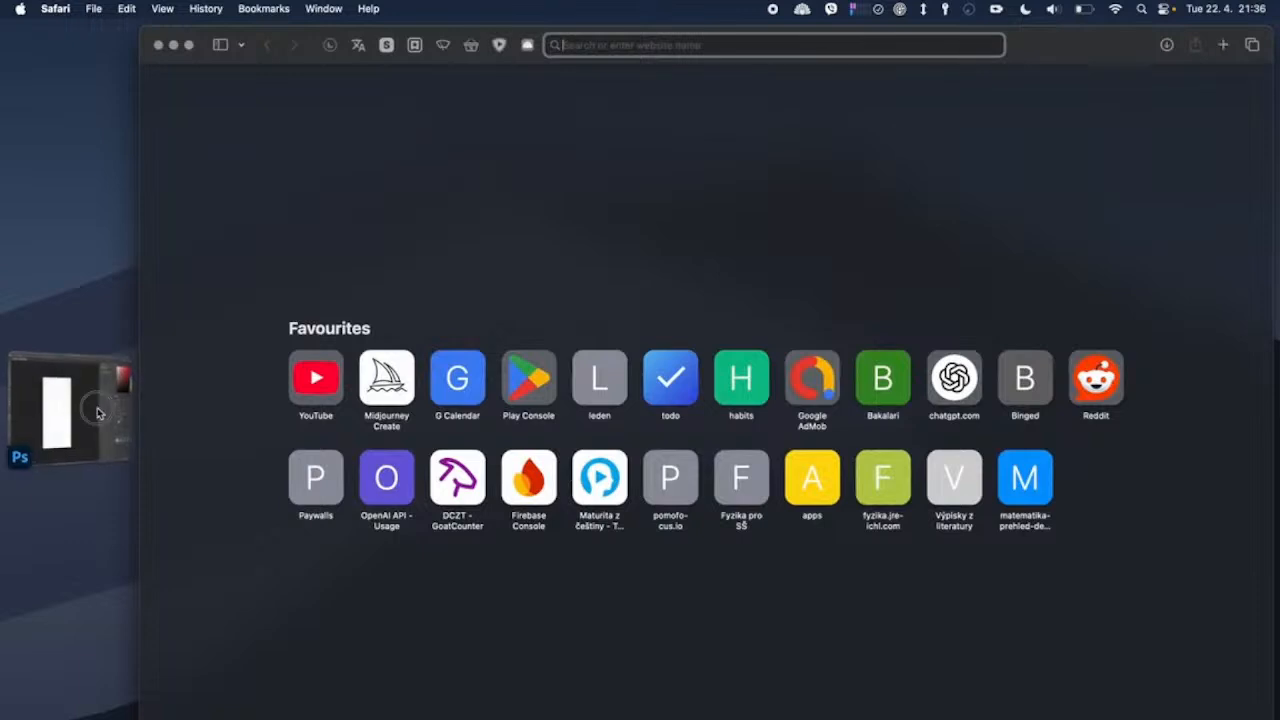
{"action": "left_click", "coordinate": [97, 407]}
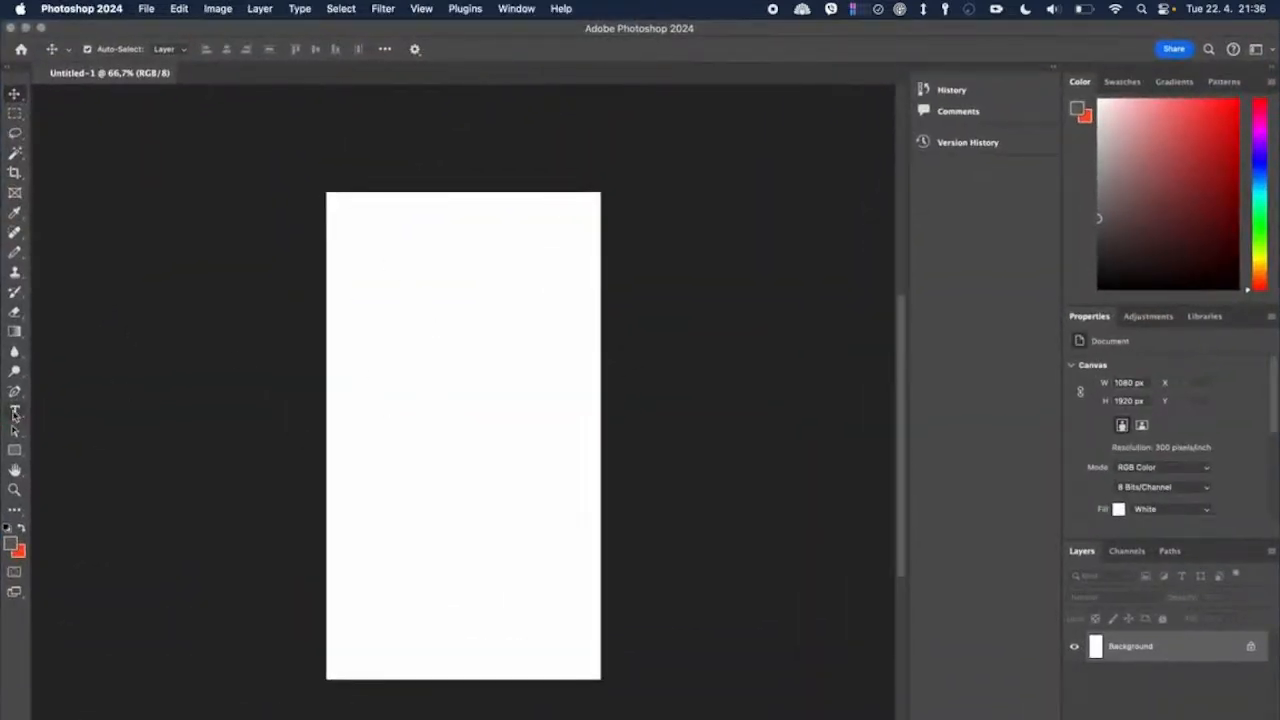
Step: Add a horizontal text line in black reading "To-Do Habit Tracker" near the top of the canvas
{"action": "left_click", "coordinate": [14, 411]}
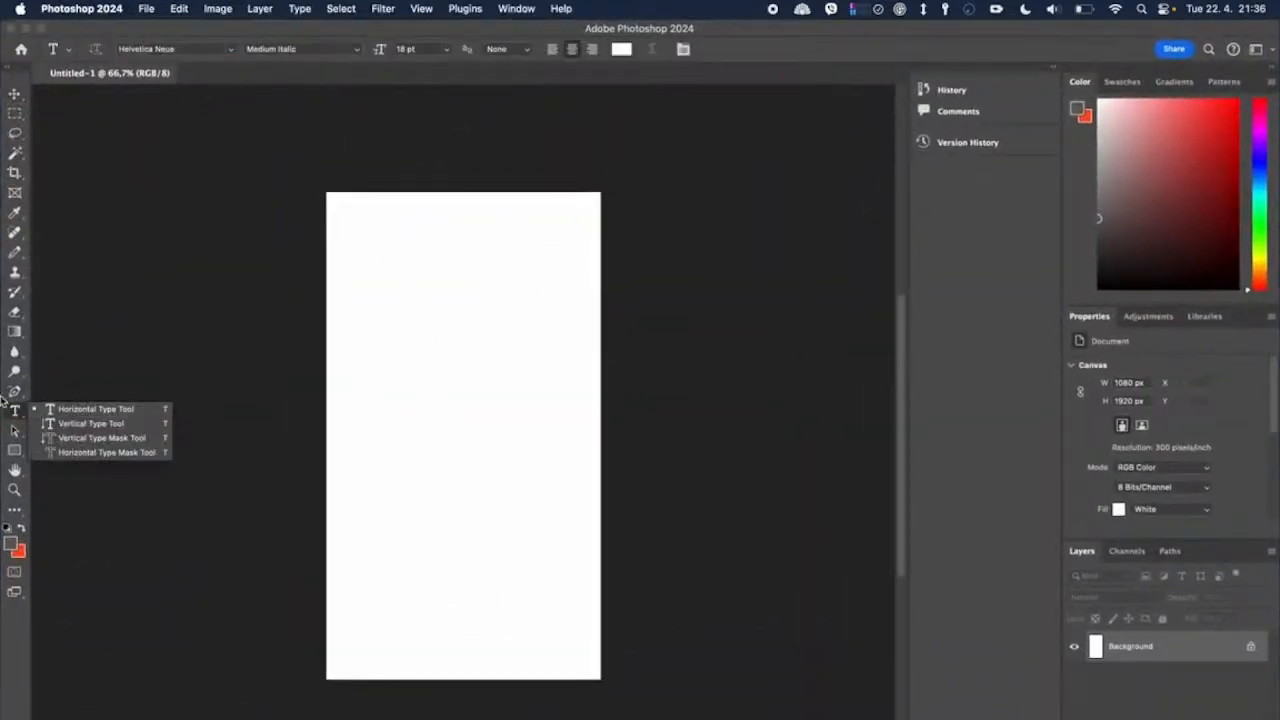
{"action": "left_click", "coordinate": [417, 237]}
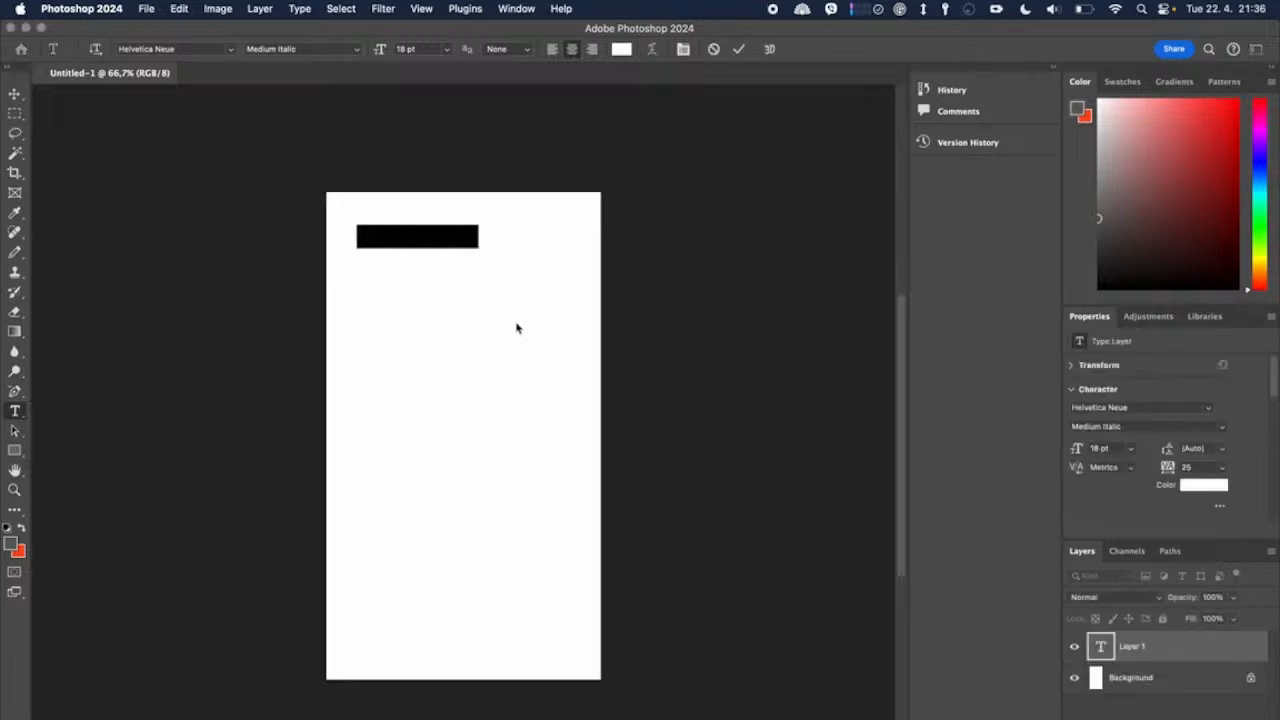
{"action": "left_click", "coordinate": [621, 49]}
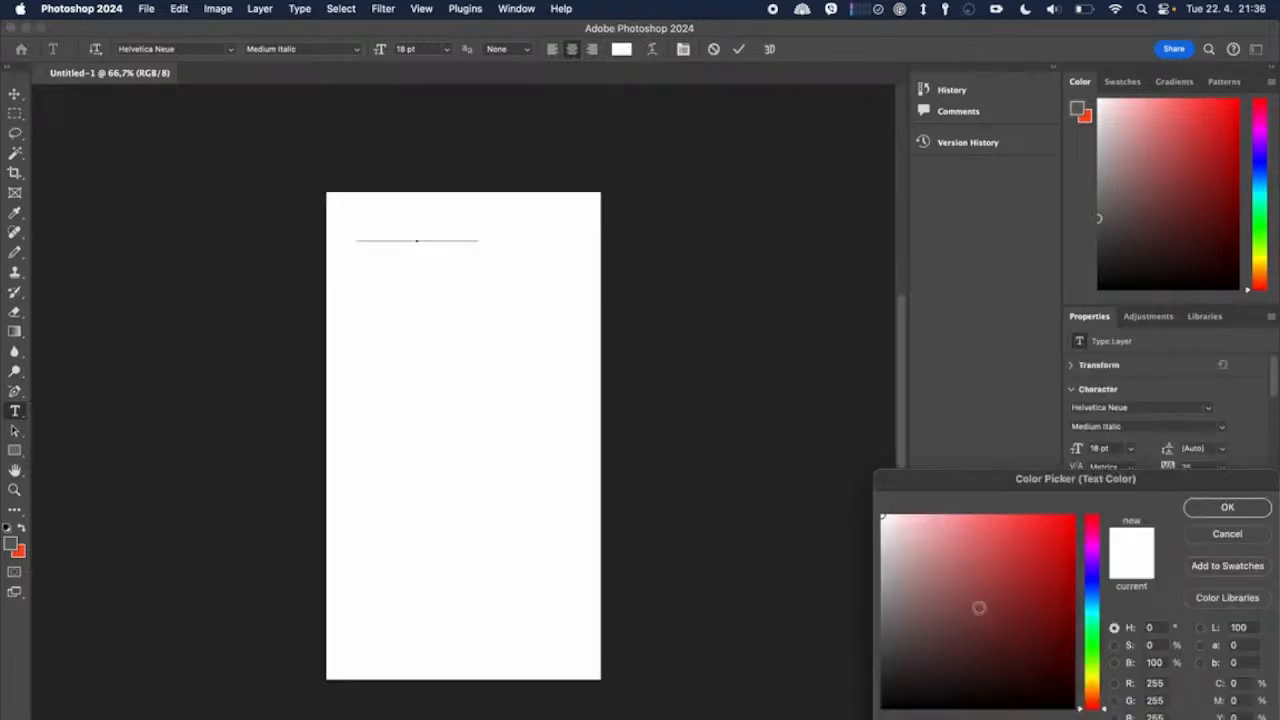
{"action": "mouse_move", "coordinate": [980, 608]}
{"action": "left_mouse_down"}
{"action": "mouse_move", "coordinate": [1046, 597]}
{"action": "mouse_move", "coordinate": [912, 708]}
{"action": "mouse_move", "coordinate": [882, 708]}
{"action": "left_mouse_up"}
{"action": "left_click", "coordinate": [1227, 507]}
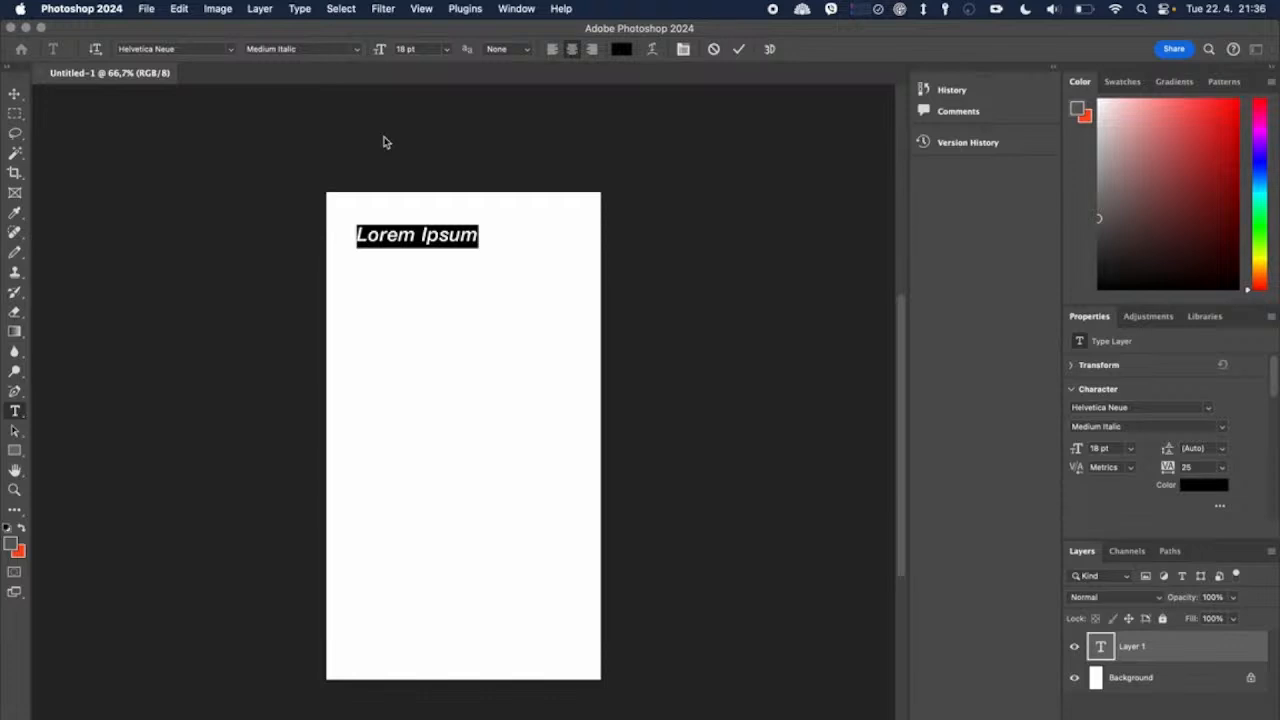
{"action": "type", "text": "To-"}
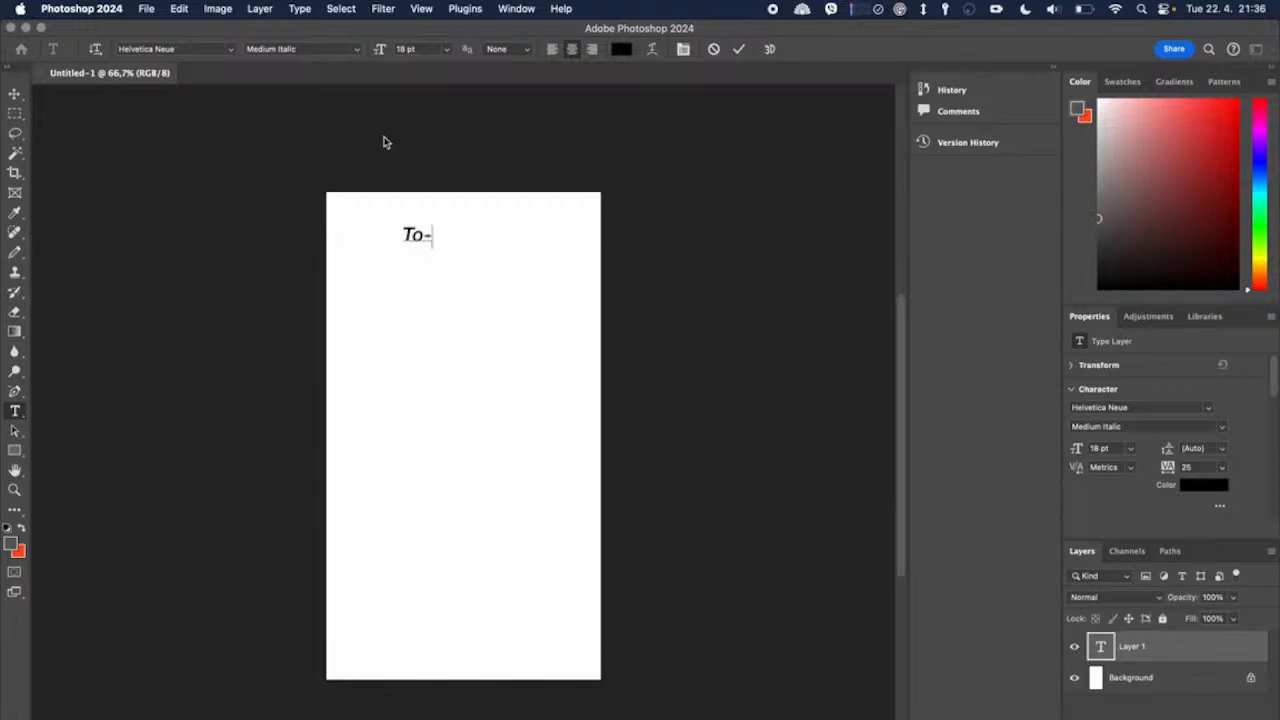
{"action": "type", "text": "Do Habit Tracker"}
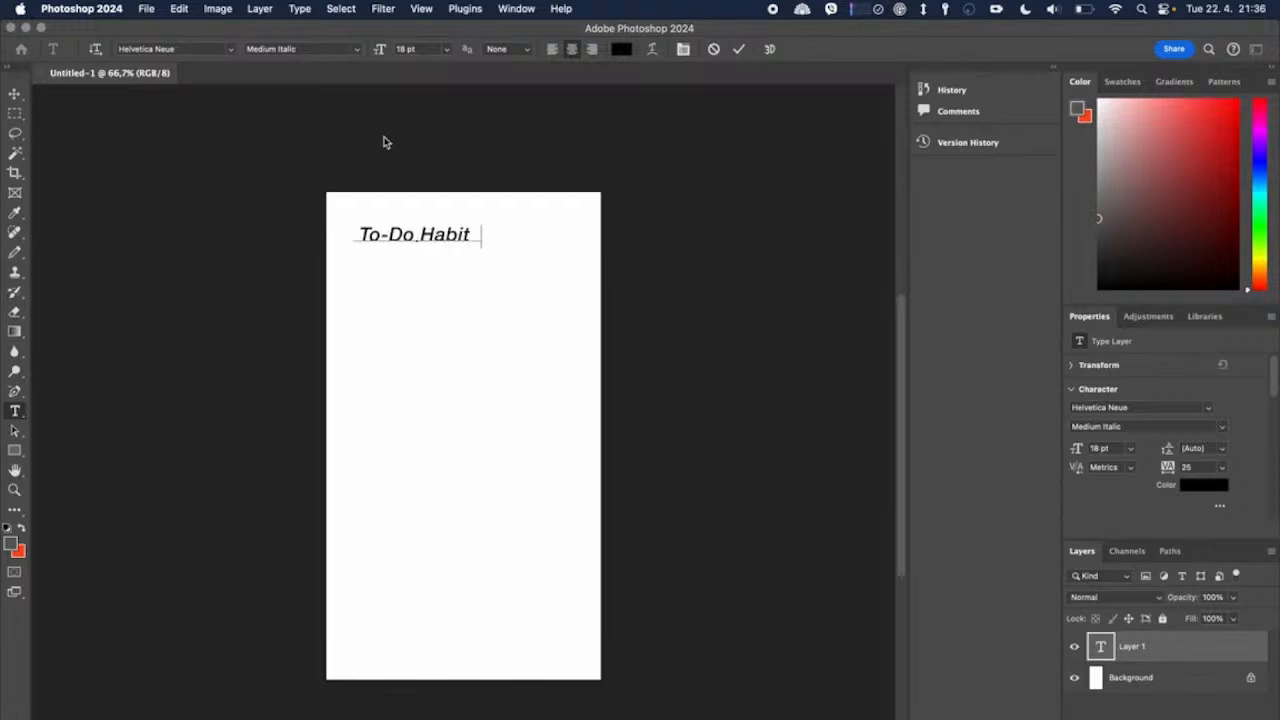
Step: Enlarge the title to about 20.72 pt and centre it horizontally near the canvas's upper edge
{"action": "left_click", "coordinate": [15, 93]}
{"action": "left_click_drag", "start_coordinate": [515, 242], "coordinate": [552, 220]}
{"action": "key", "text": "Return"}
{"action": "left_click", "coordinate": [597, 234]}
Step: Change the font style of the "To-Do Habit Tracker" title to Helvetica Neue Medium
{"action": "double_click", "coordinate": [514, 226]}
{"action": "left_click", "coordinate": [362, 50]}
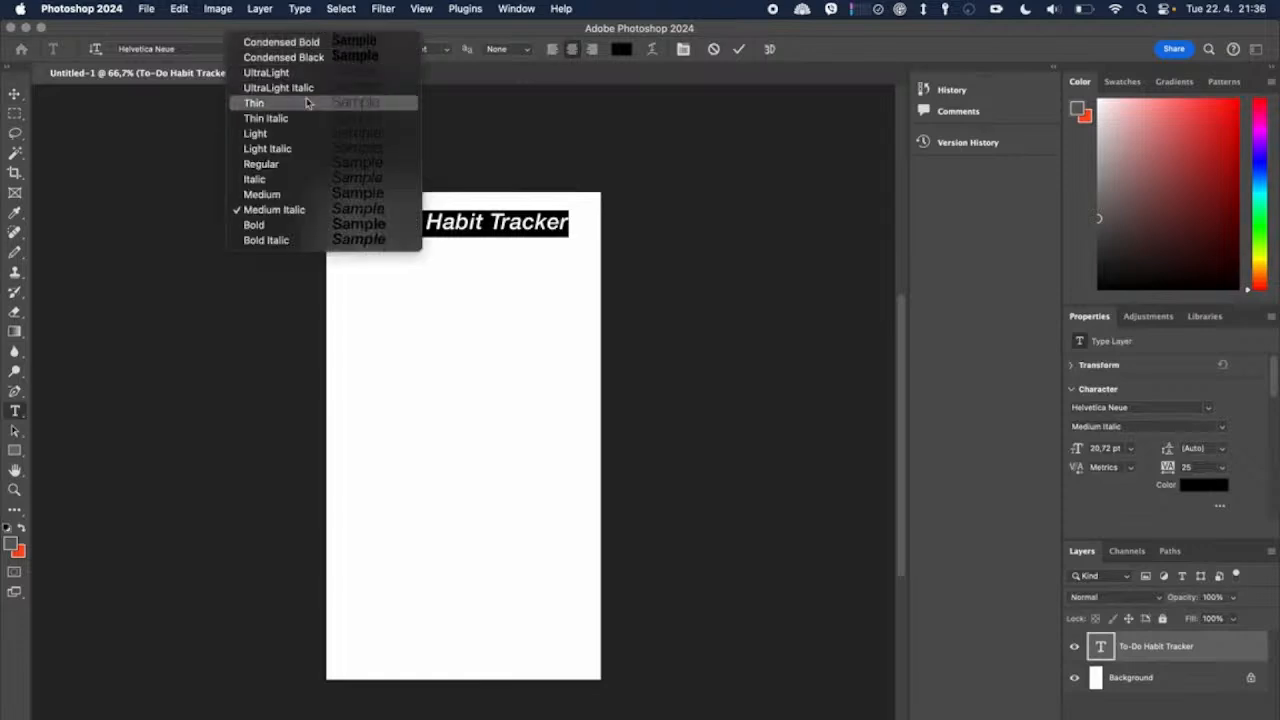
{"action": "left_click", "coordinate": [310, 208]}
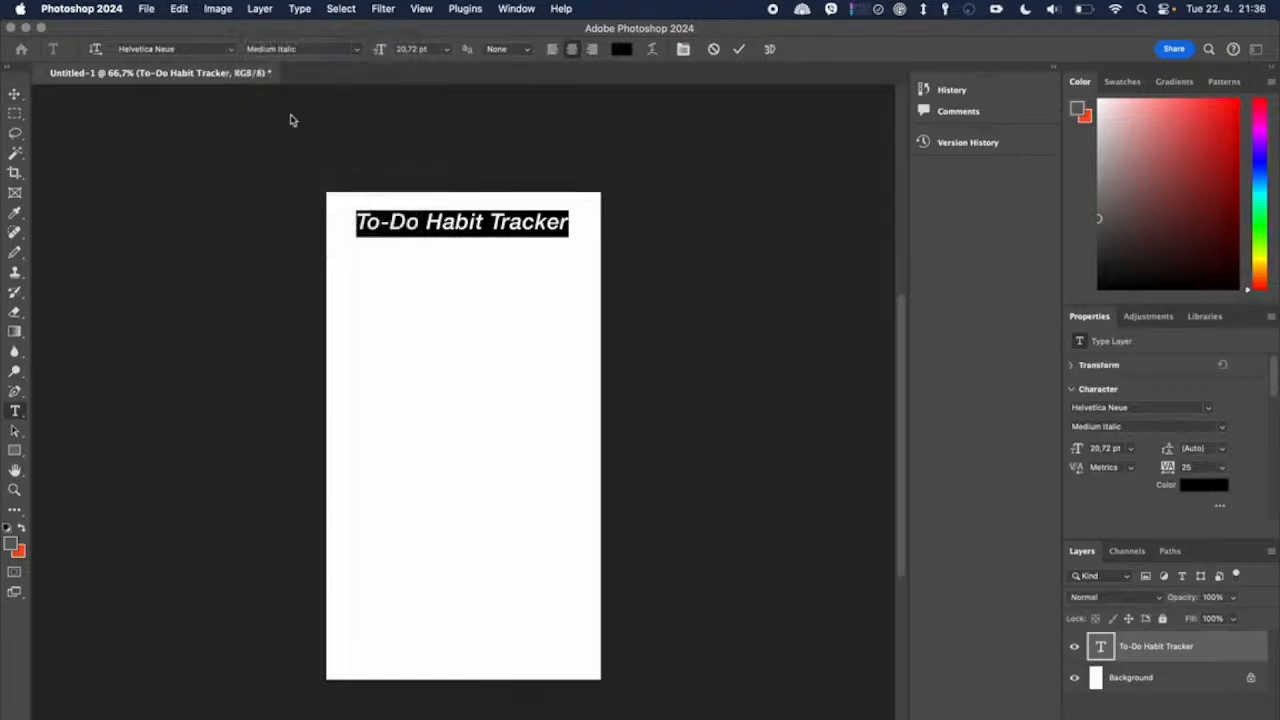
{"action": "left_click", "coordinate": [343, 49]}
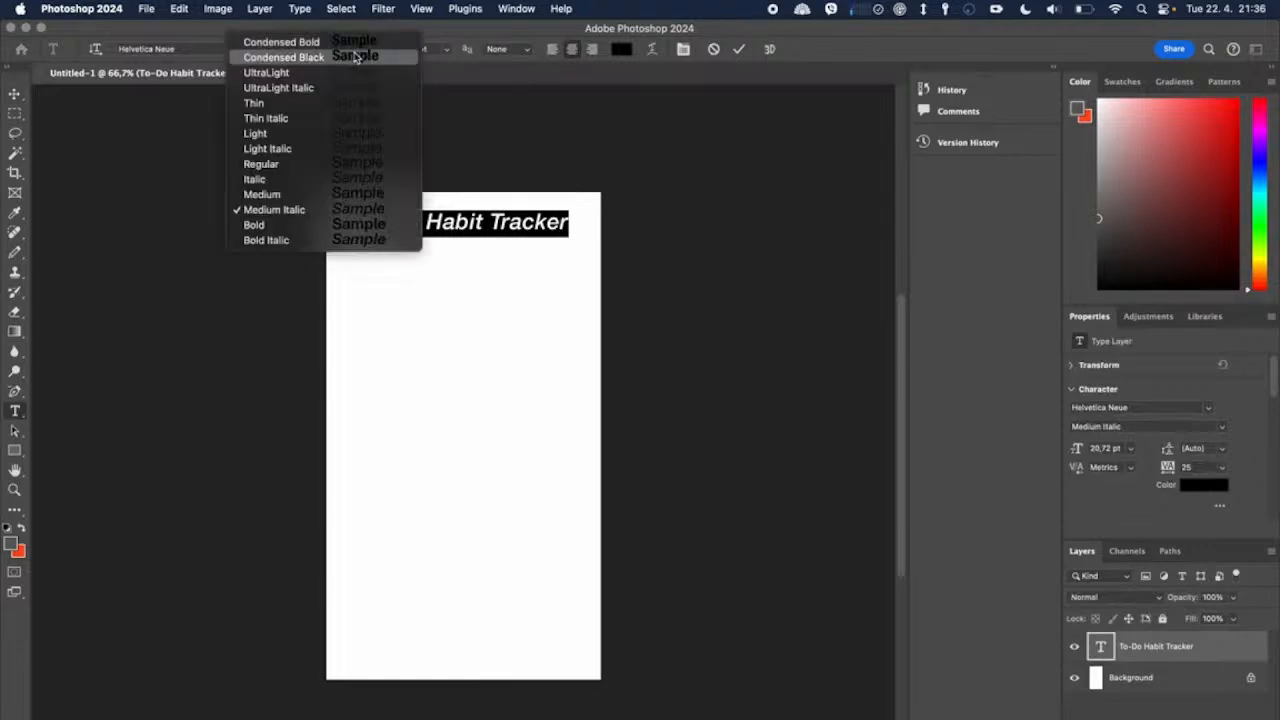
{"action": "left_click", "coordinate": [327, 206]}
Step: Add a second line reading "easiest on the market" below the title in the same text layer
{"action": "left_click", "coordinate": [470, 216]}
{"action": "left_click", "coordinate": [564, 220]}
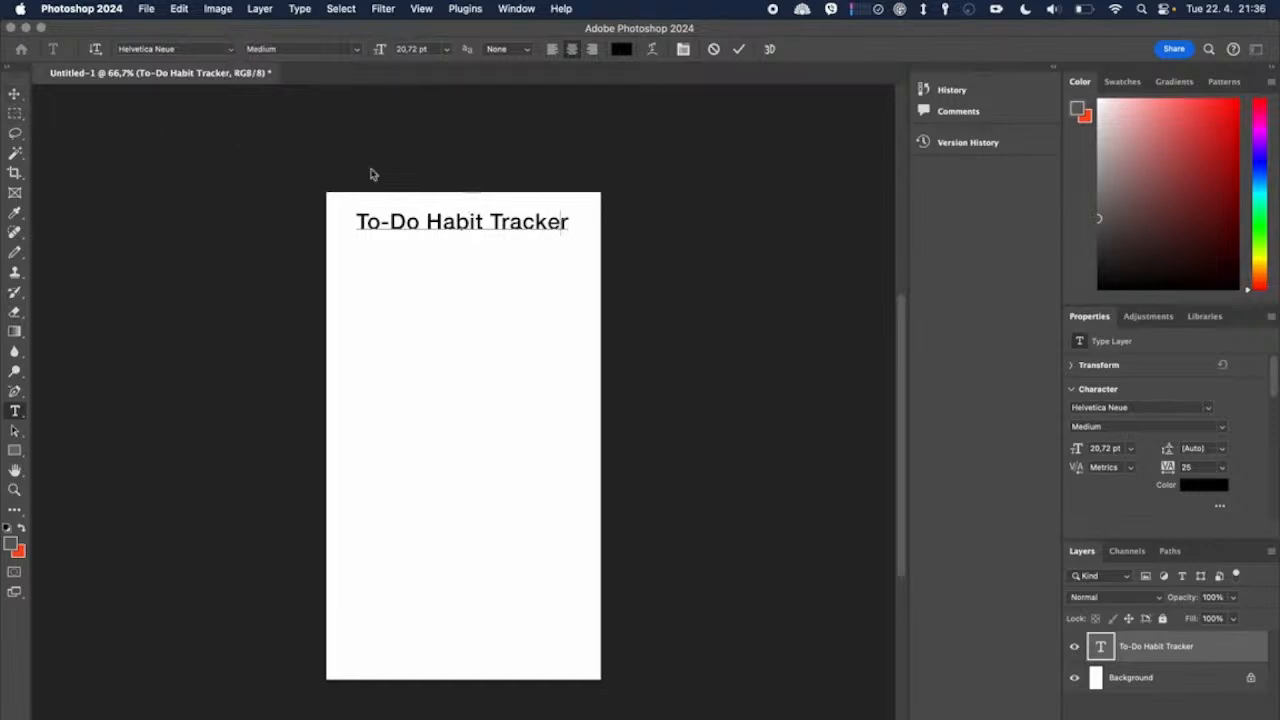
{"action": "key", "text": "Return"}
{"action": "type", "text": "easiest on the market"}
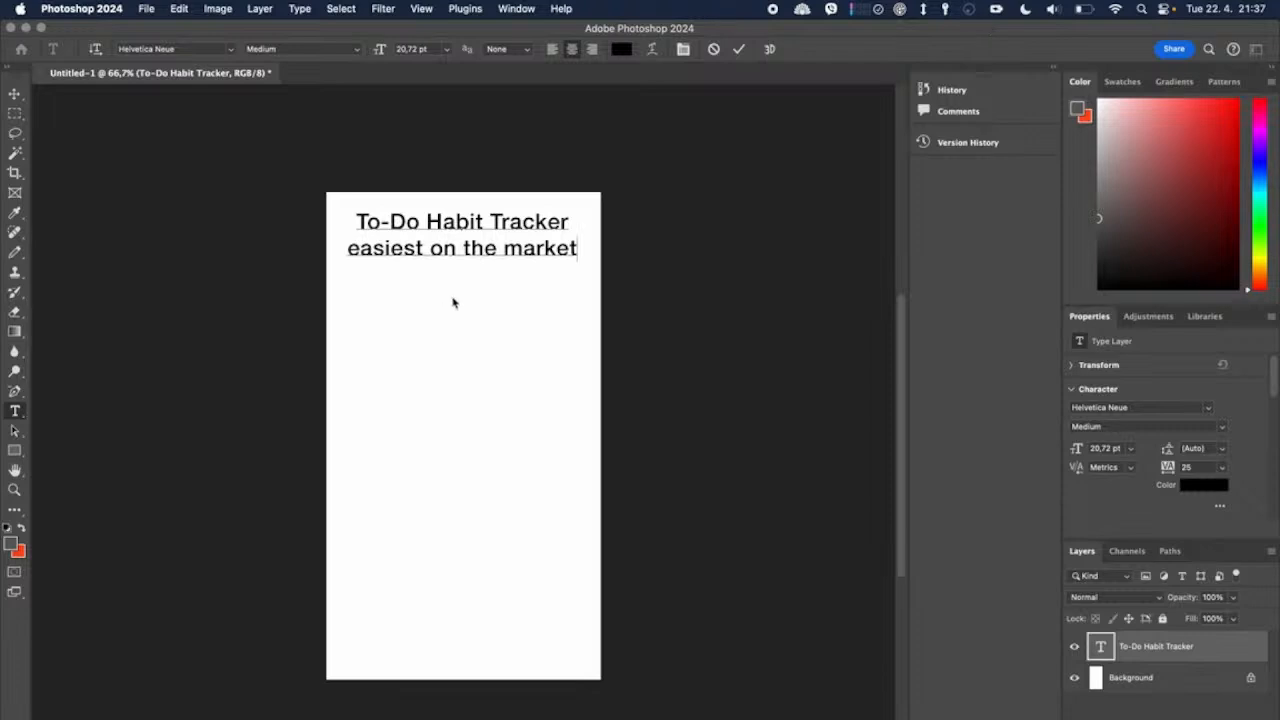
Step: Set the font size of the "easiest on the market" line to 14 pt and commit the text
{"action": "left_click_drag", "start_coordinate": [574, 249], "coordinate": [333, 243]}
{"action": "left_click", "coordinate": [357, 50]}
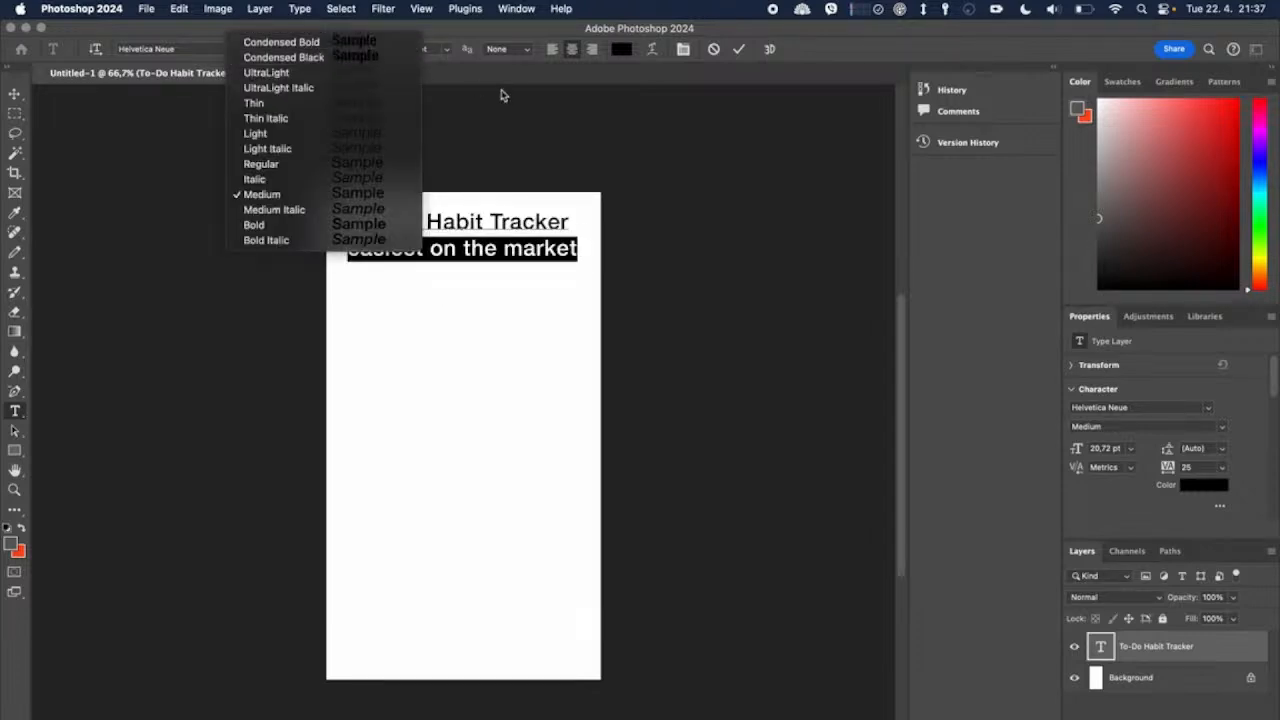
{"action": "left_click", "coordinate": [477, 57]}
{"action": "left_click", "coordinate": [446, 50]}
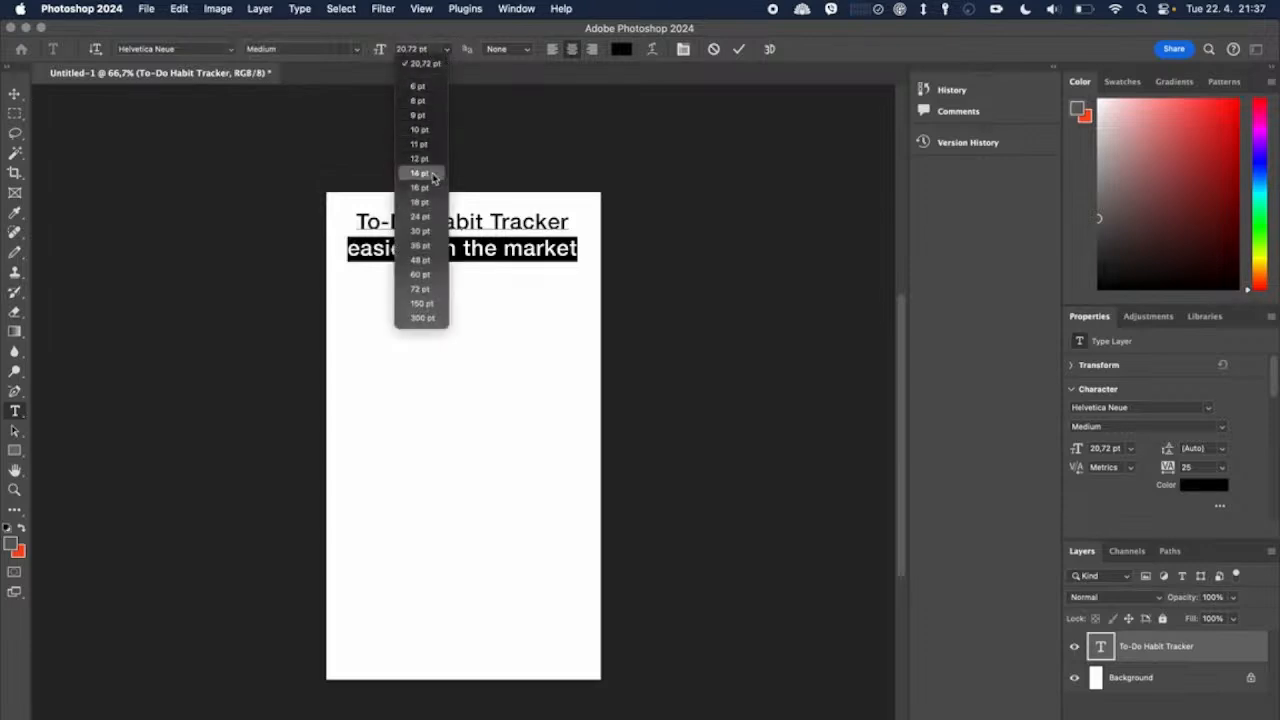
{"action": "left_click", "coordinate": [433, 174]}
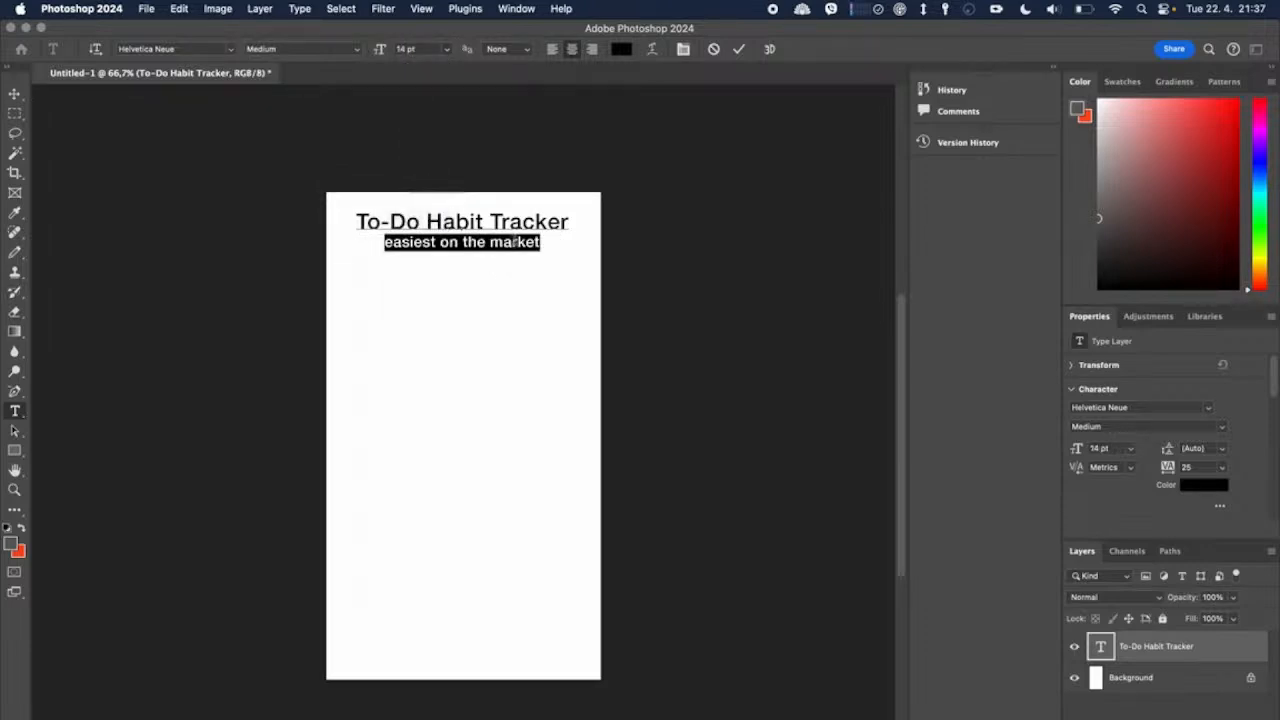
{"action": "left_click", "coordinate": [586, 292]}
{"action": "left_click", "coordinate": [14, 94]}
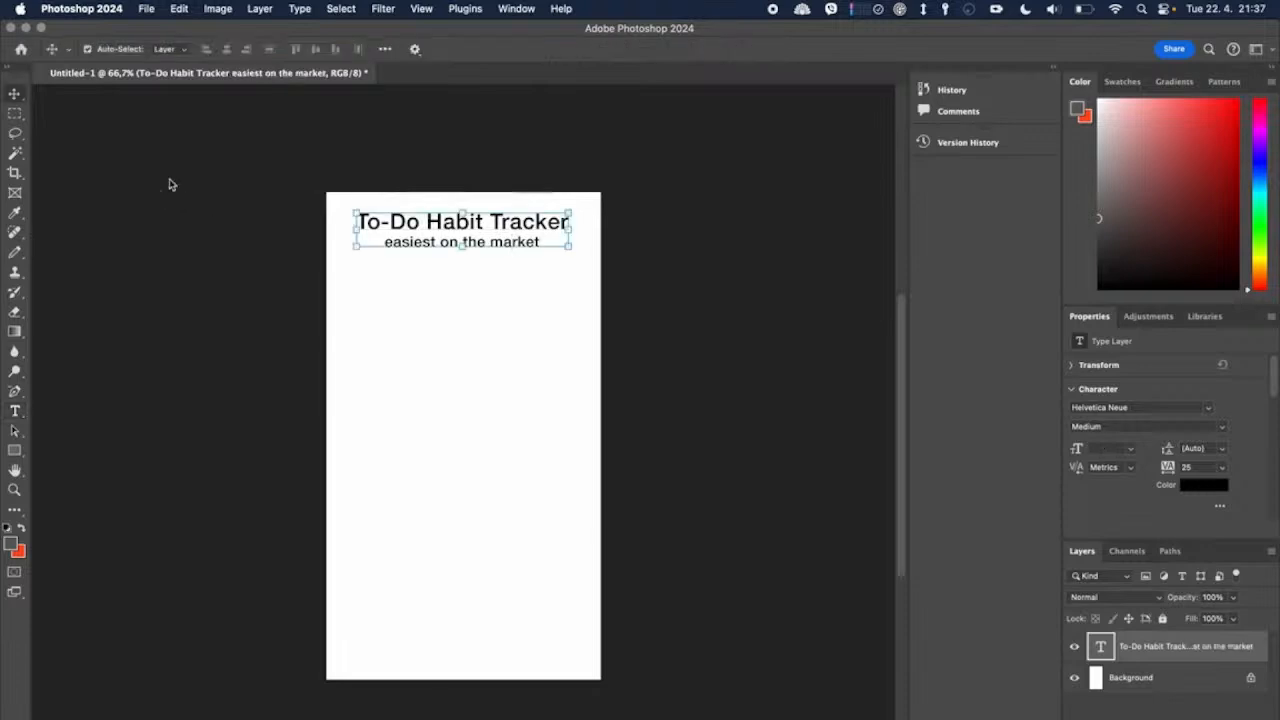
Step: Scale the two-line heading to about 118%, keeping it centred near the top of the canvas, and deselect it
{"action": "left_click", "coordinate": [314, 336]}
{"action": "double_click", "coordinate": [458, 243]}
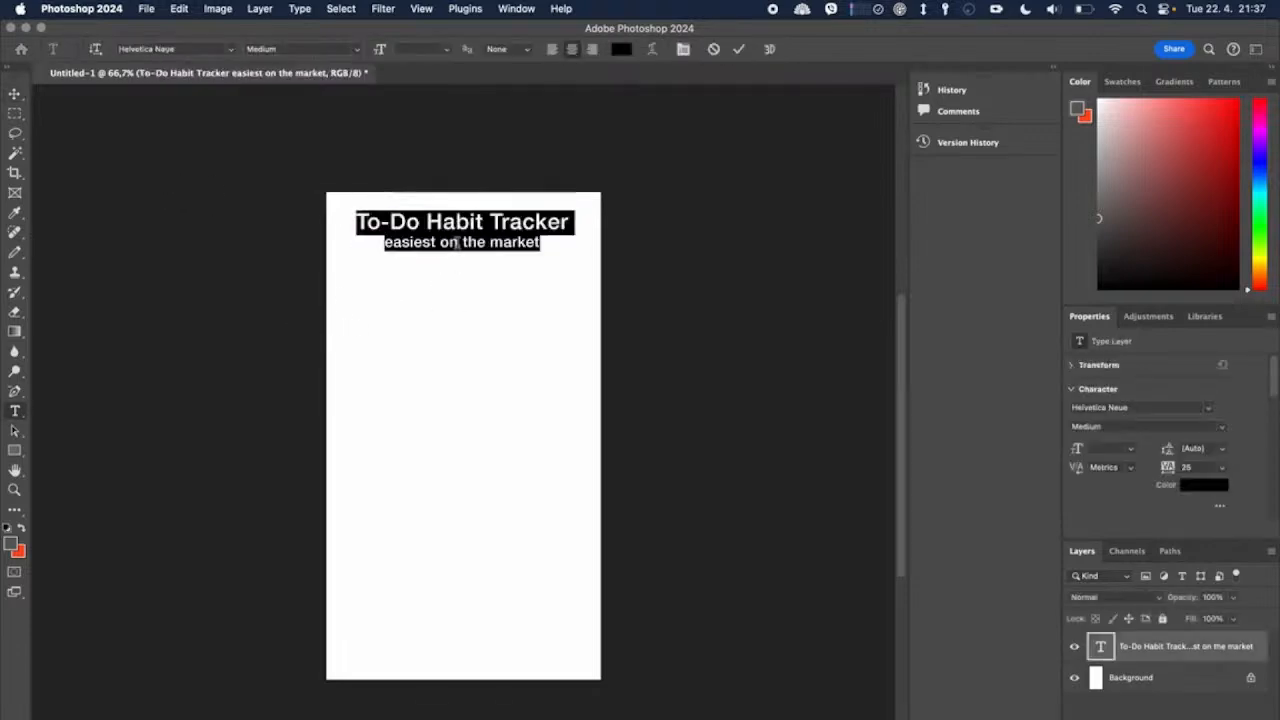
{"action": "left_click", "coordinate": [251, 214]}
{"action": "key", "text": "super+t"}
{"action": "mouse_move", "coordinate": [464, 252]}
{"action": "left_mouse_down"}
{"action": "mouse_move", "coordinate": [468, 272]}
{"action": "mouse_move", "coordinate": [466, 256]}
{"action": "left_mouse_up"}
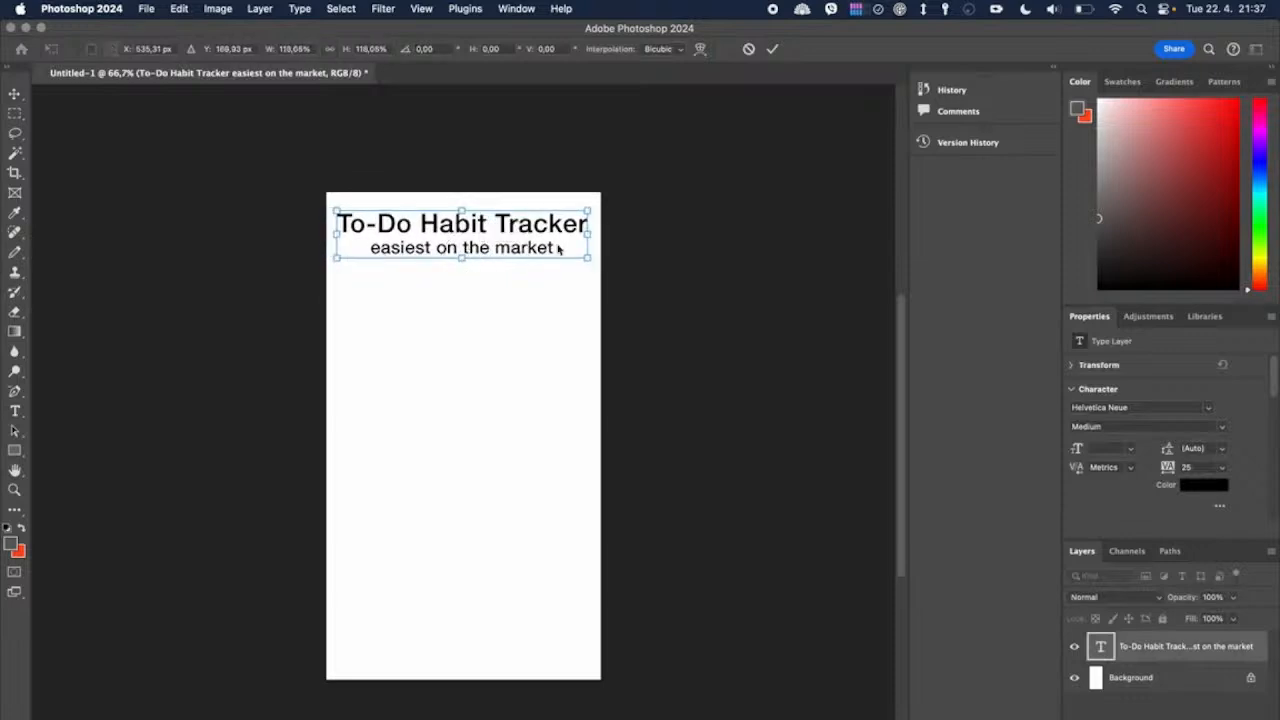
{"action": "left_click", "coordinate": [773, 48]}
{"action": "left_click", "coordinate": [700, 255]}
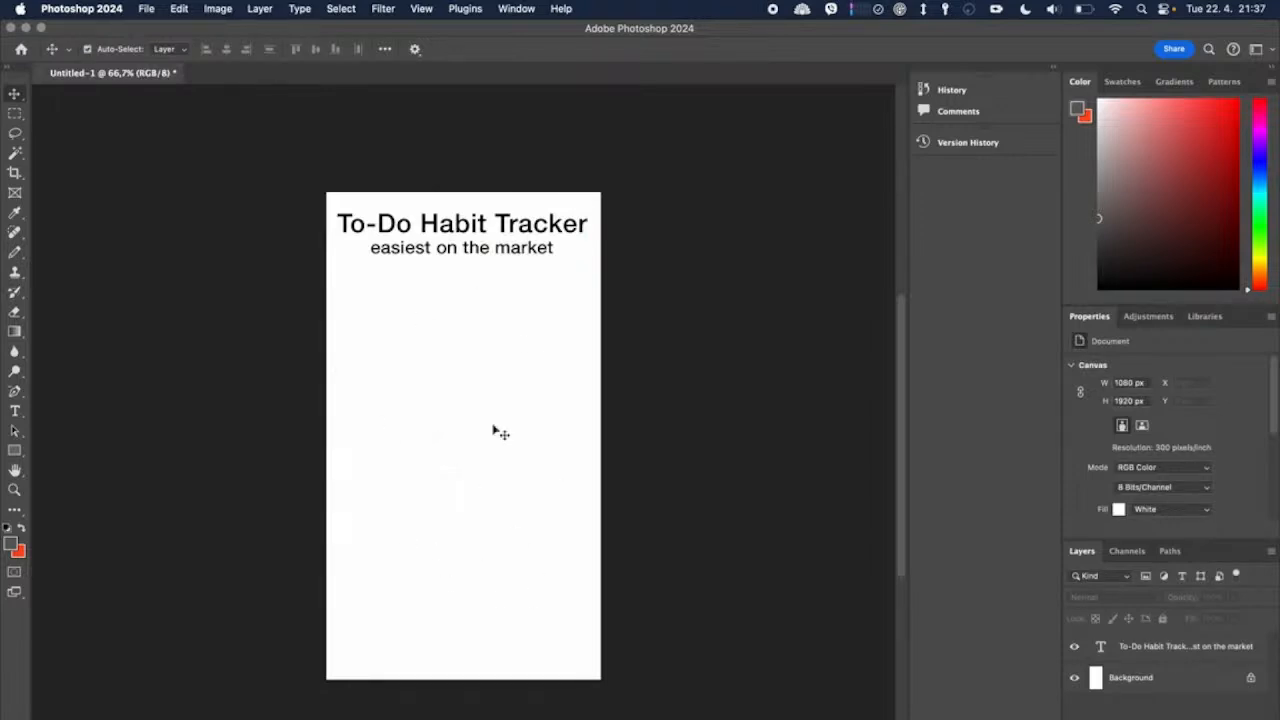
Step: Switch to Safari, search Google for "iphone mockup png", allow the location request and look through the results
{"action": "key", "text": "super+Tab"}
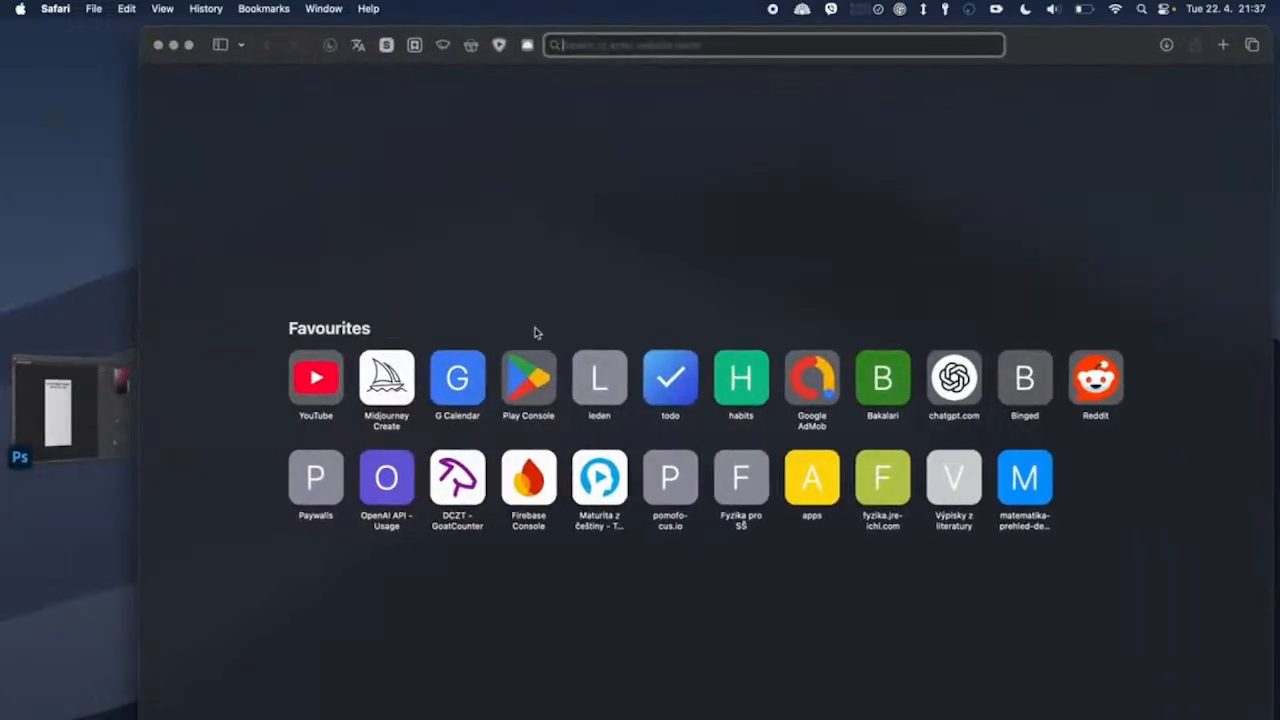
{"action": "type", "text": "iphone mo"}
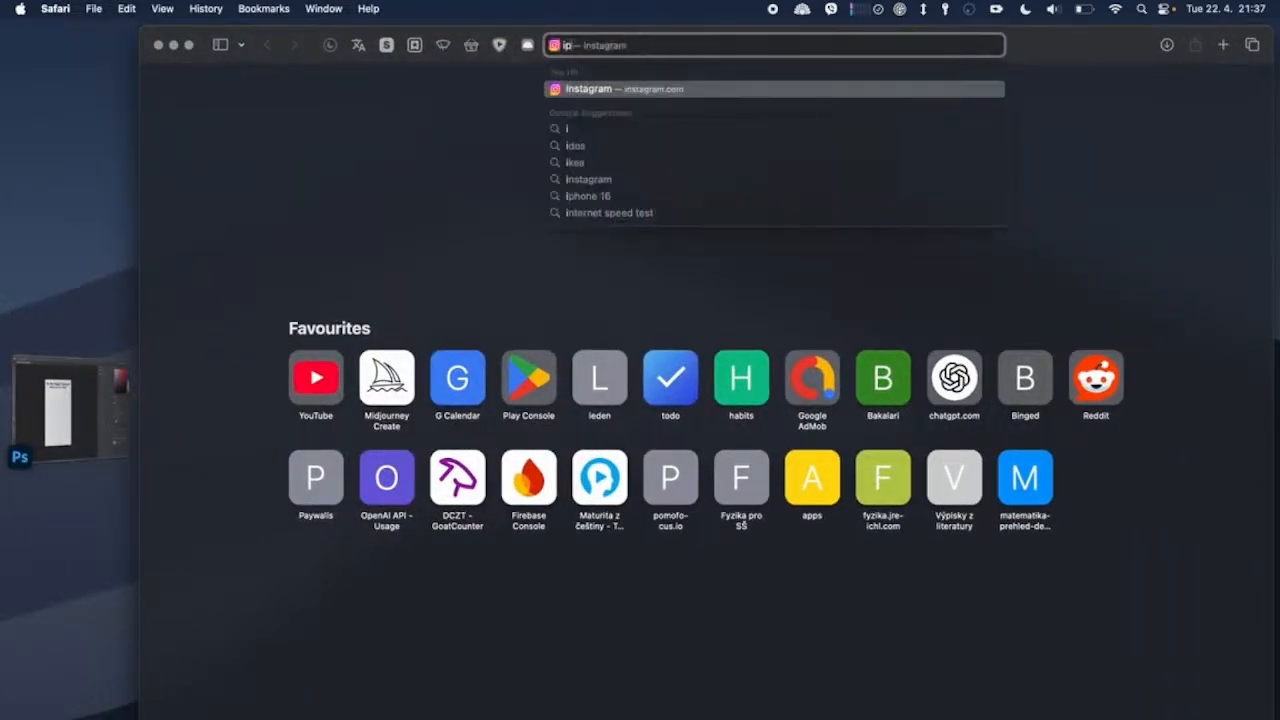
{"action": "type", "text": "ckup p"}
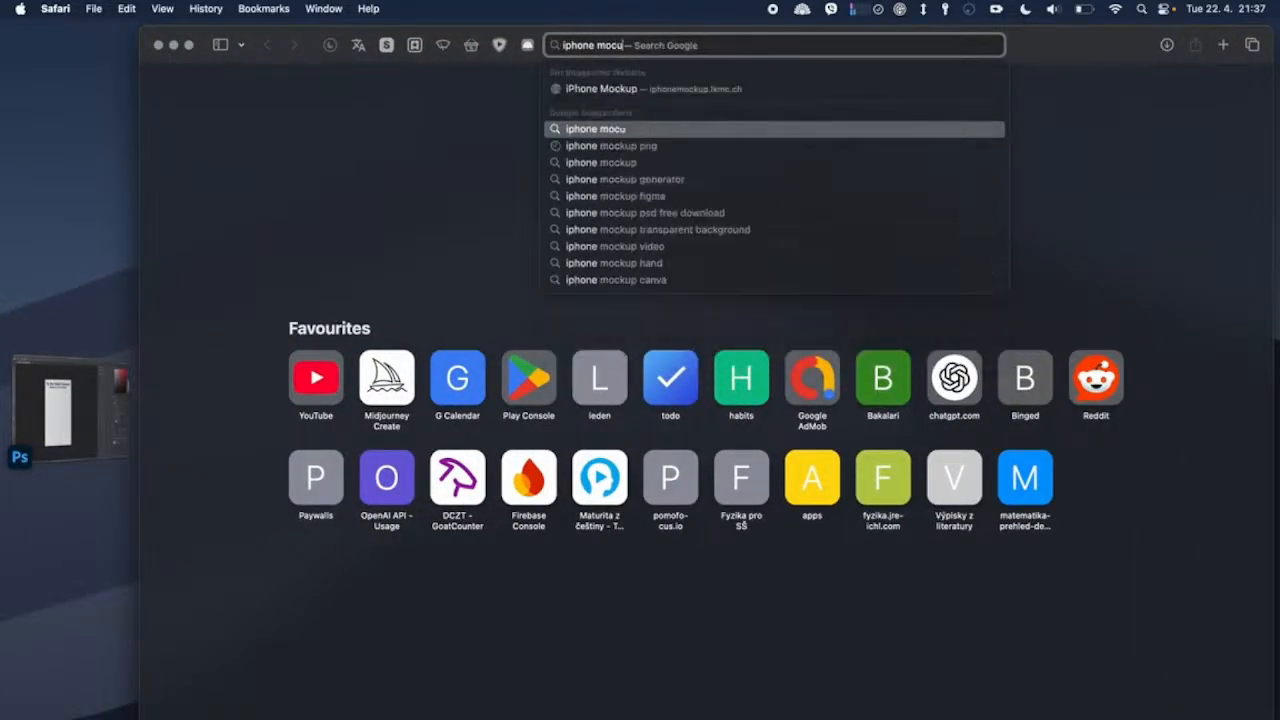
{"action": "type", "text": "ng"}
{"action": "key", "text": "Return"}
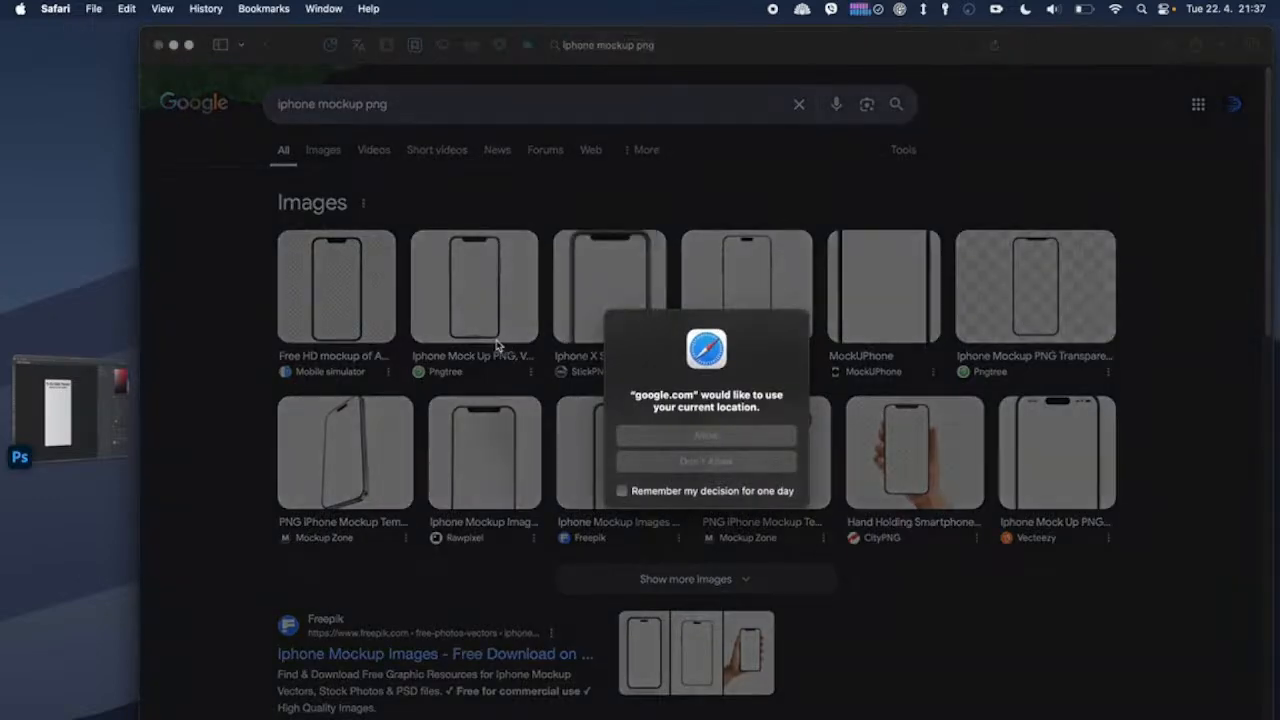
{"action": "left_click", "coordinate": [716, 437]}
{"action": "scroll", "coordinate": [533, 509], "scroll_direction": "down", "scroll_amount": 10}
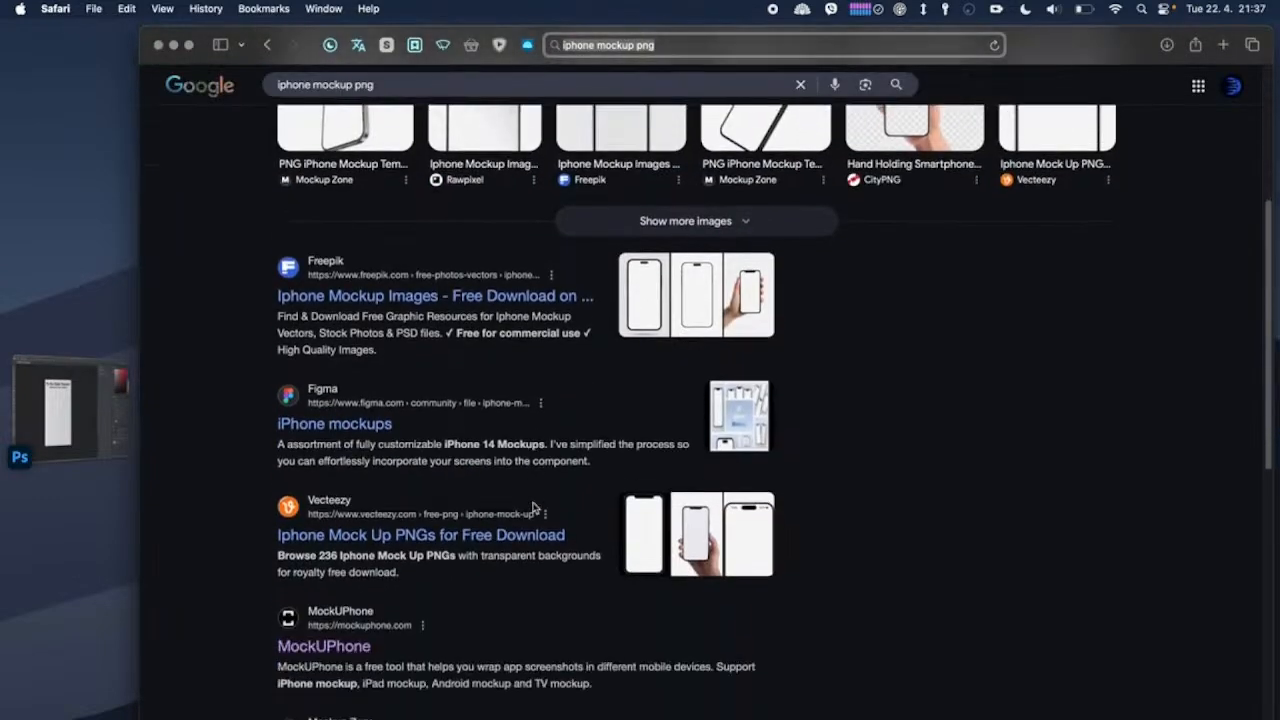
{"action": "scroll", "coordinate": [461, 484], "scroll_direction": "up", "scroll_amount": 10}
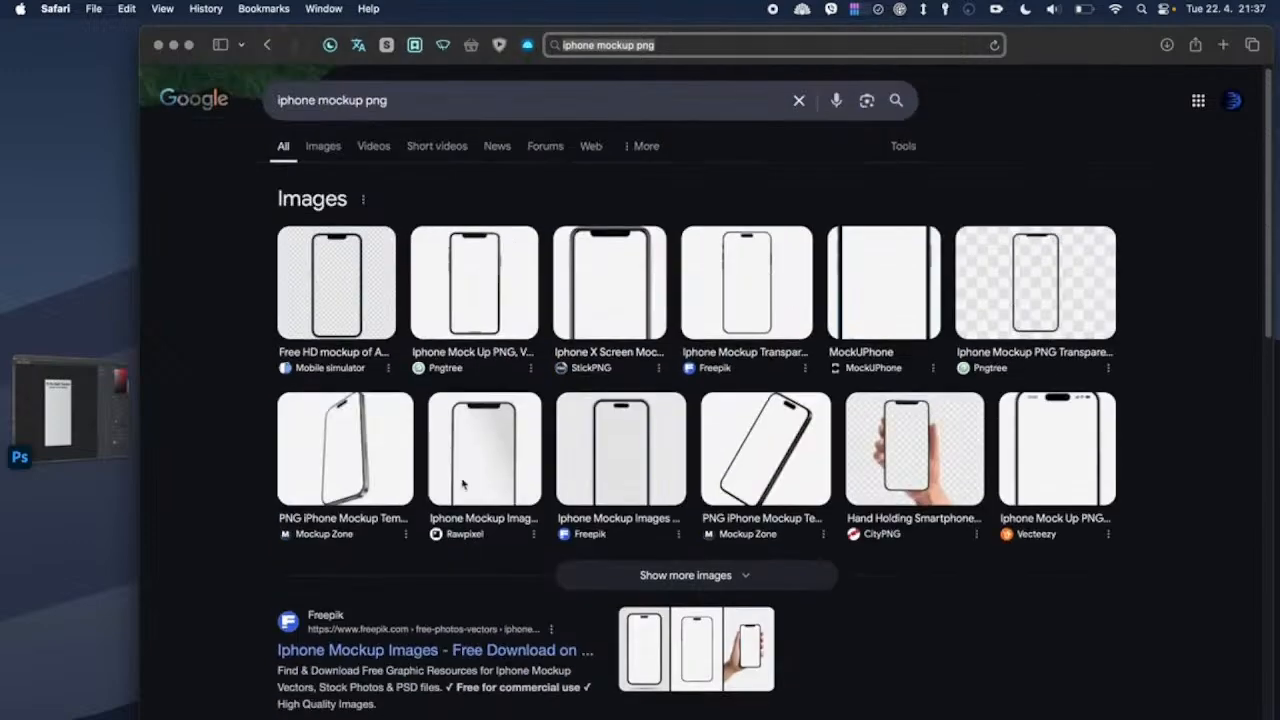
Step: Refine the search to "free iphone mockup png", allow the location request and look through the results
{"action": "left_click", "coordinate": [285, 107]}
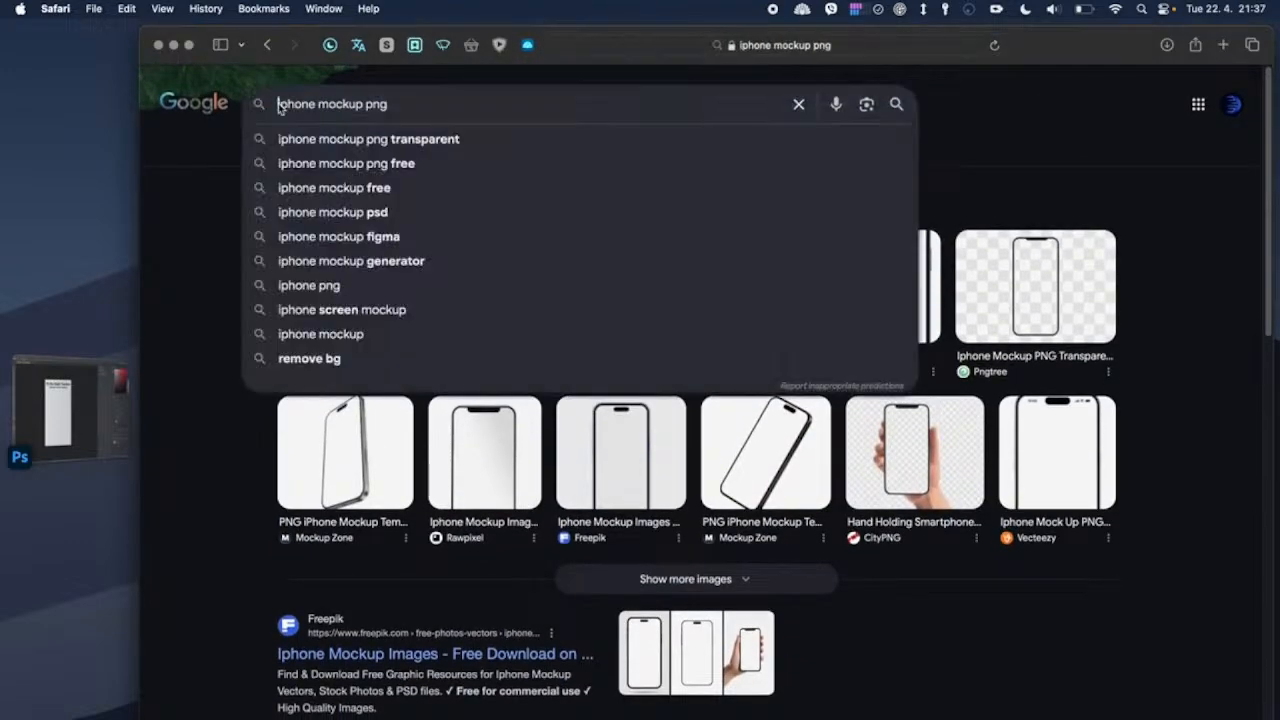
{"action": "type", "text": "free"}
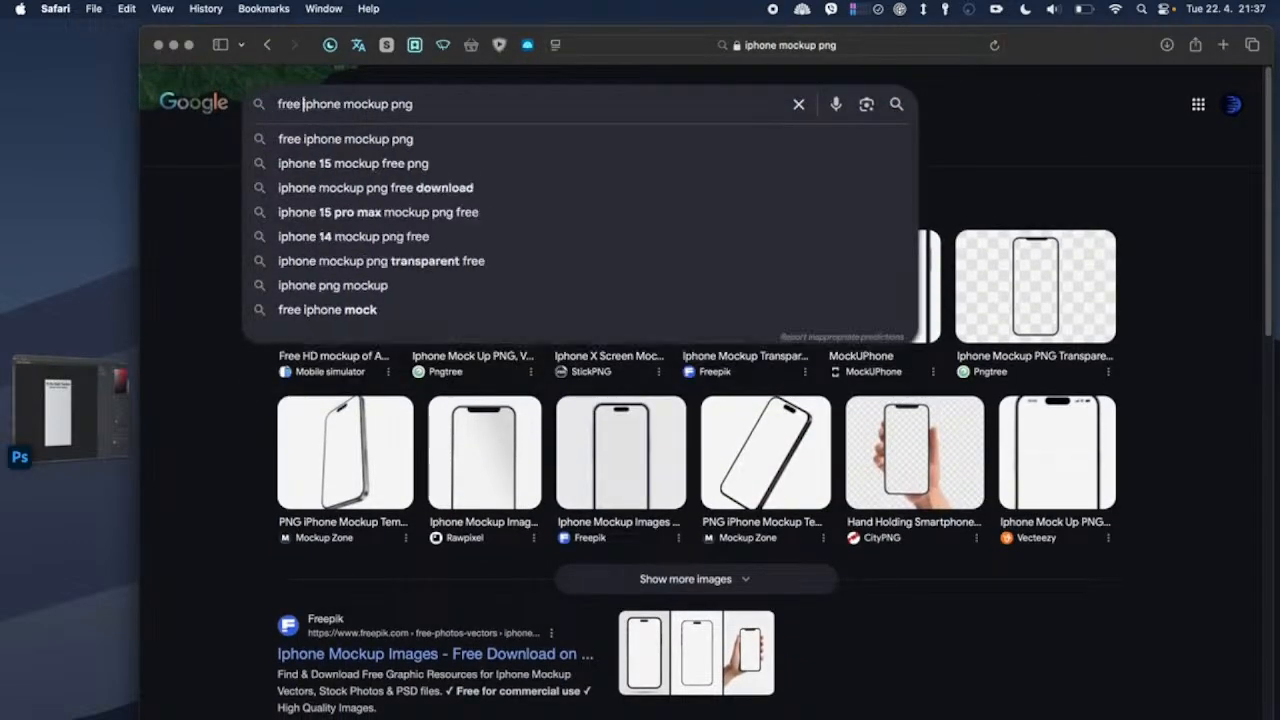
{"action": "key", "text": "Return"}
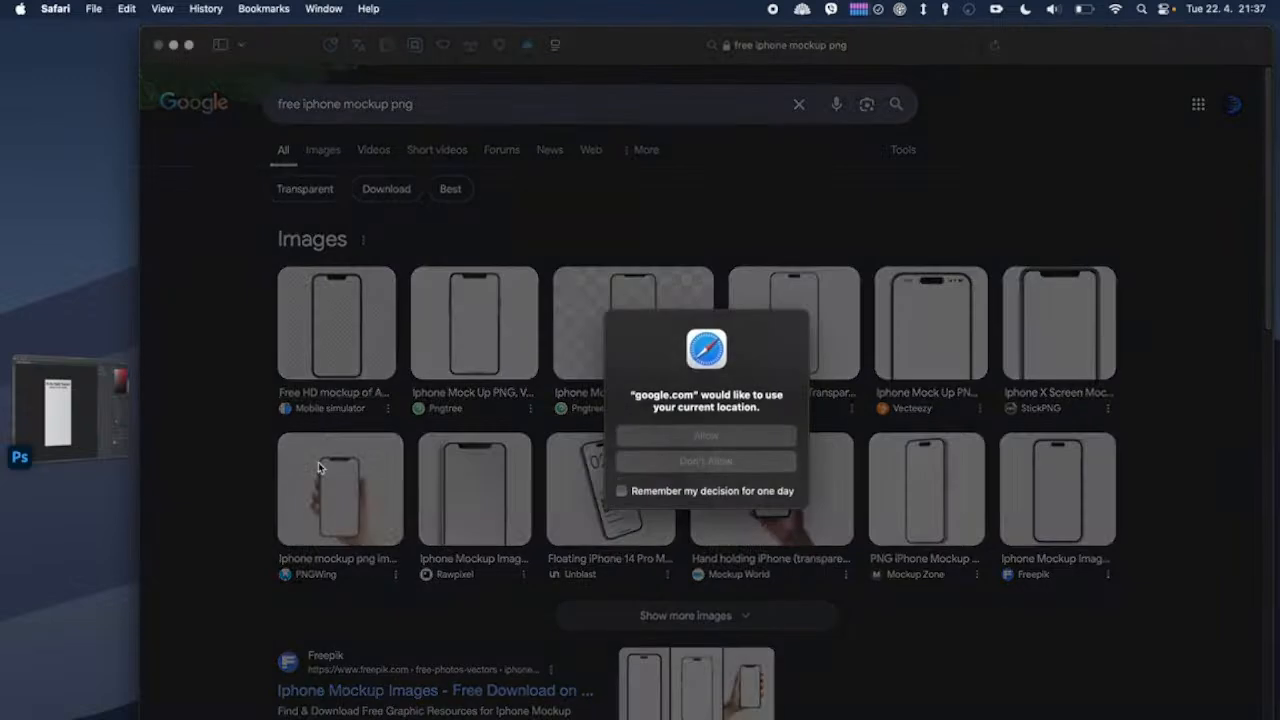
{"action": "left_click", "coordinate": [705, 434]}
{"action": "scroll", "coordinate": [583, 555], "scroll_direction": "down", "scroll_amount": 10}
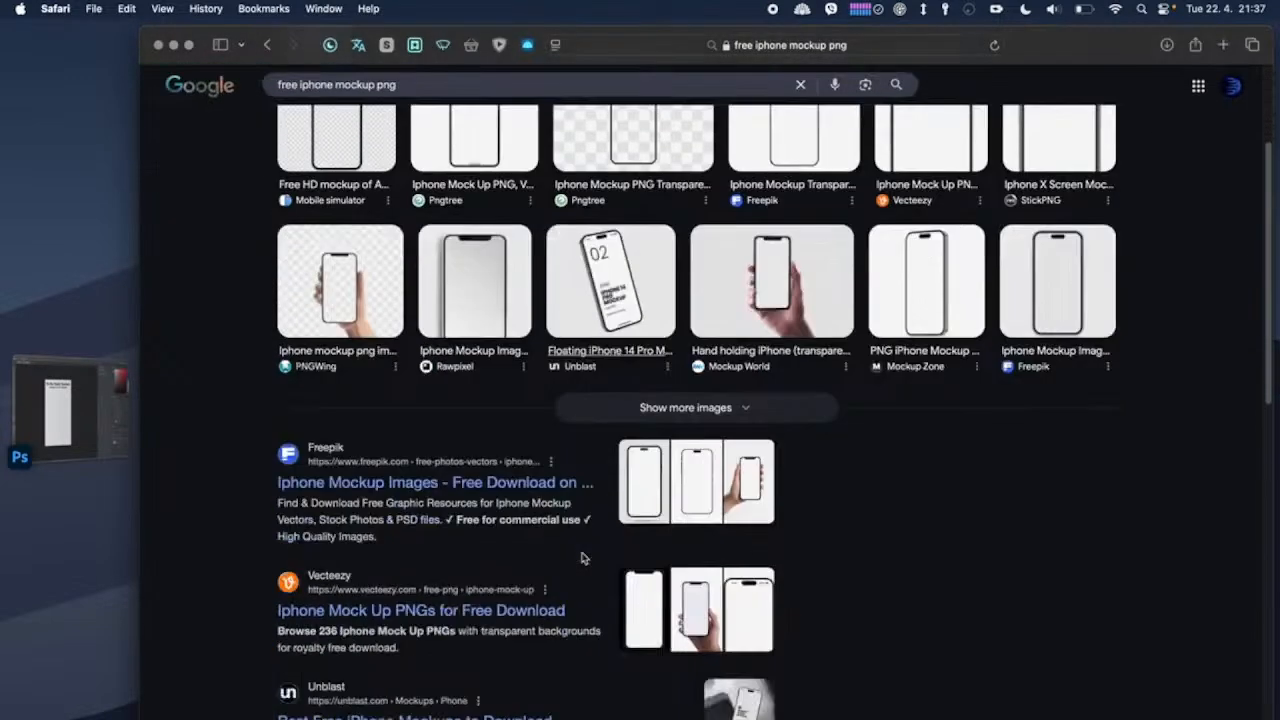
Step: Check Unblast's "Best Free iPhone Mockups to Download" page, return to the search results and allow the location request
{"action": "left_click", "coordinate": [478, 320]}
{"action": "left_click", "coordinate": [267, 46]}
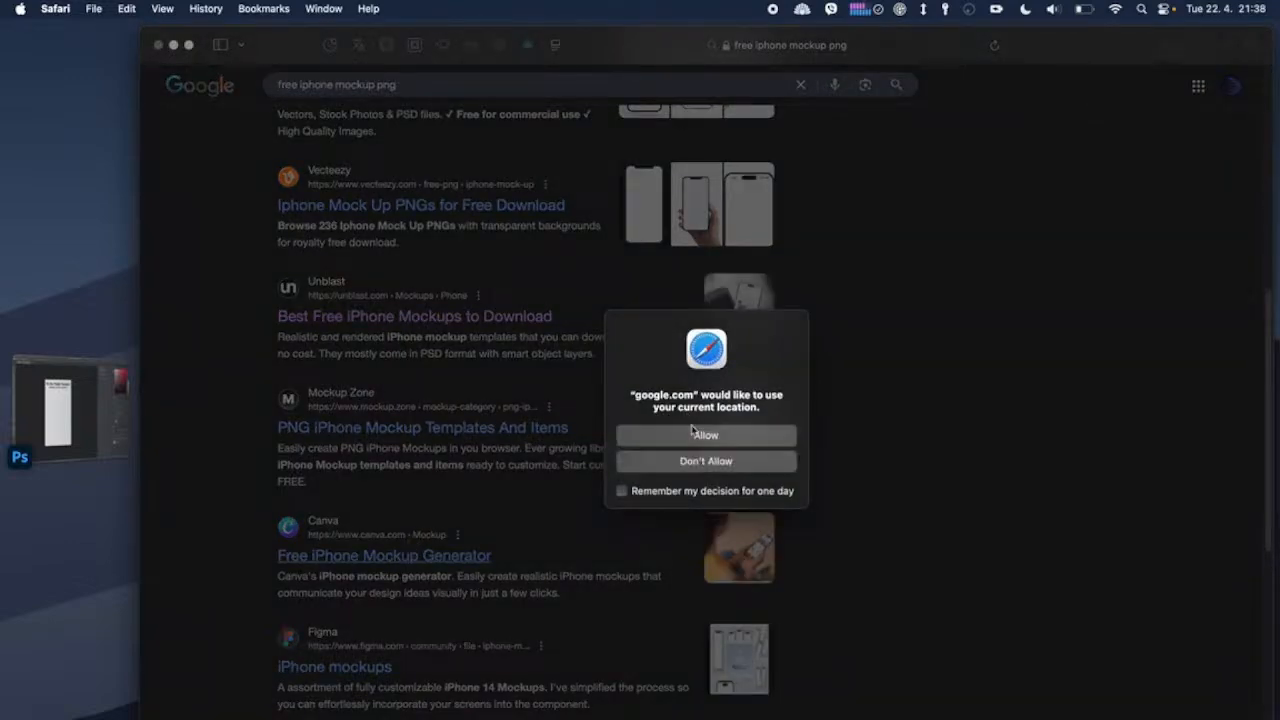
{"action": "left_click", "coordinate": [703, 436]}
Step: Open Mockup Zone's PNG iPhone mockup page from the search results and open the "iPhone 16 Pro mockup white portrait" item
{"action": "left_click", "coordinate": [440, 414]}
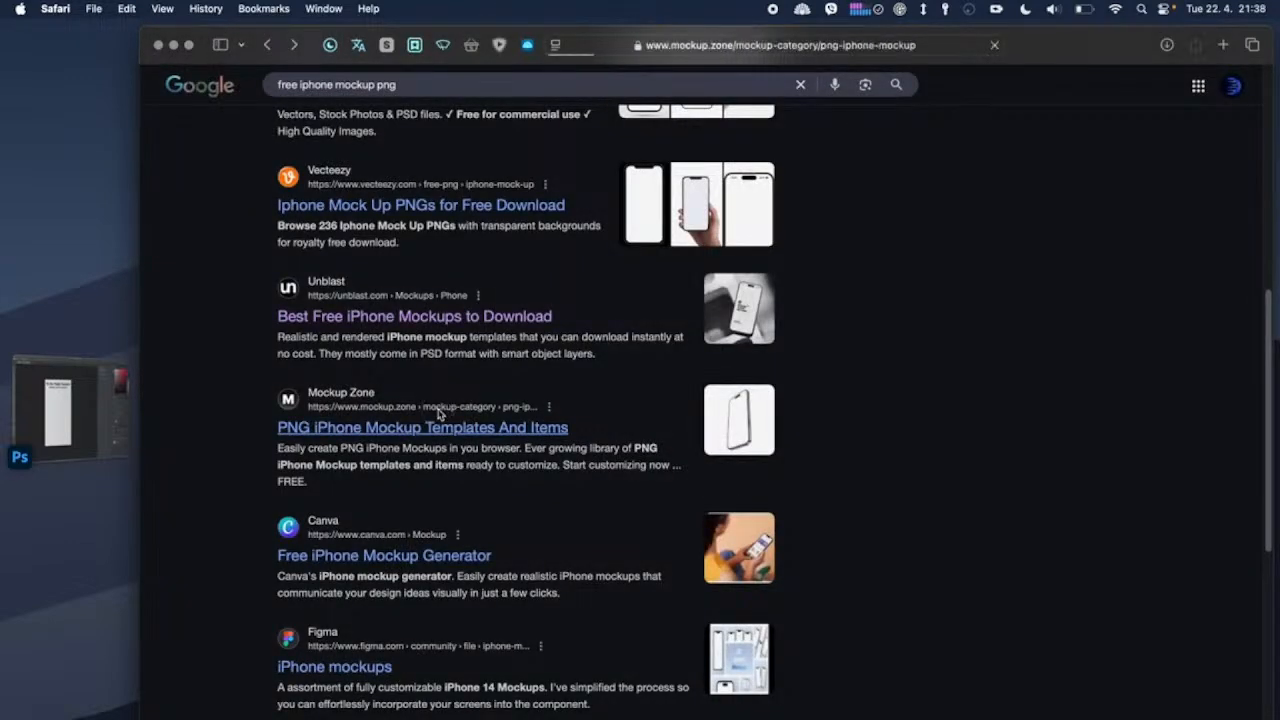
{"action": "scroll", "coordinate": [471, 543], "scroll_direction": "down", "scroll_amount": 10}
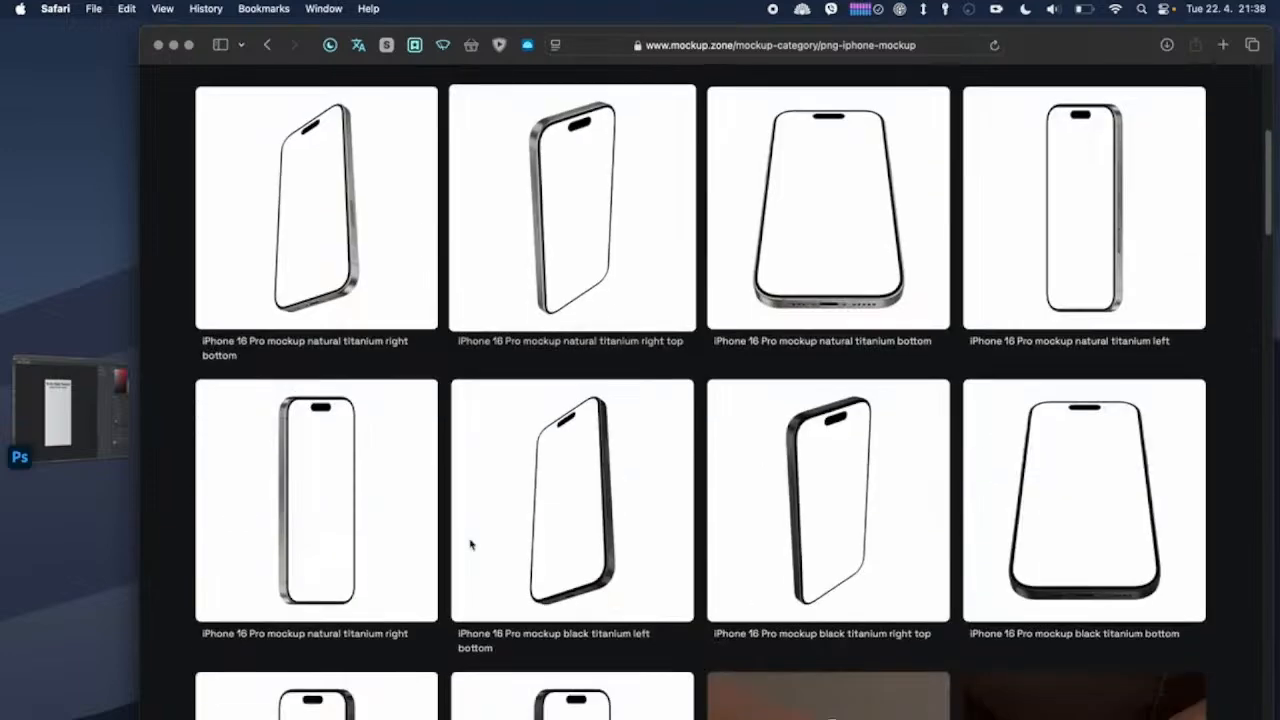
{"action": "scroll", "coordinate": [471, 543], "scroll_direction": "down", "scroll_amount": 5}
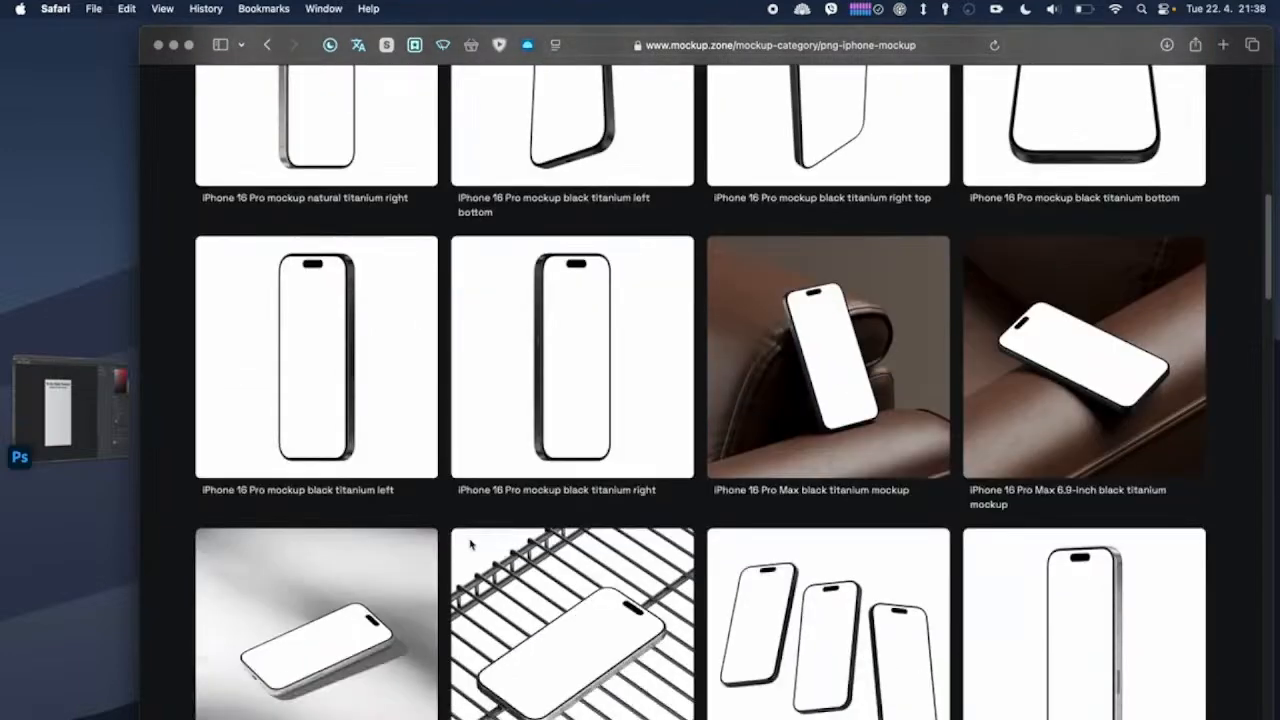
{"action": "scroll", "coordinate": [471, 543], "scroll_direction": "down", "scroll_amount": 4}
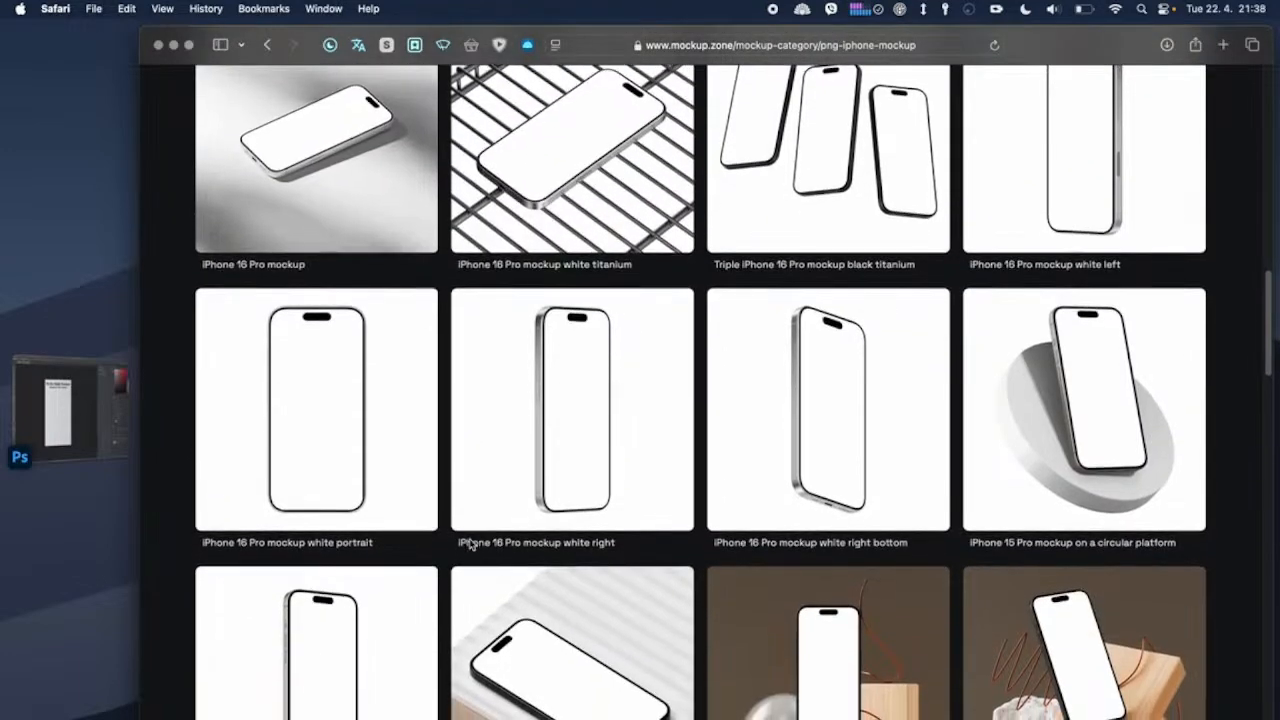
{"action": "left_click", "coordinate": [313, 406]}
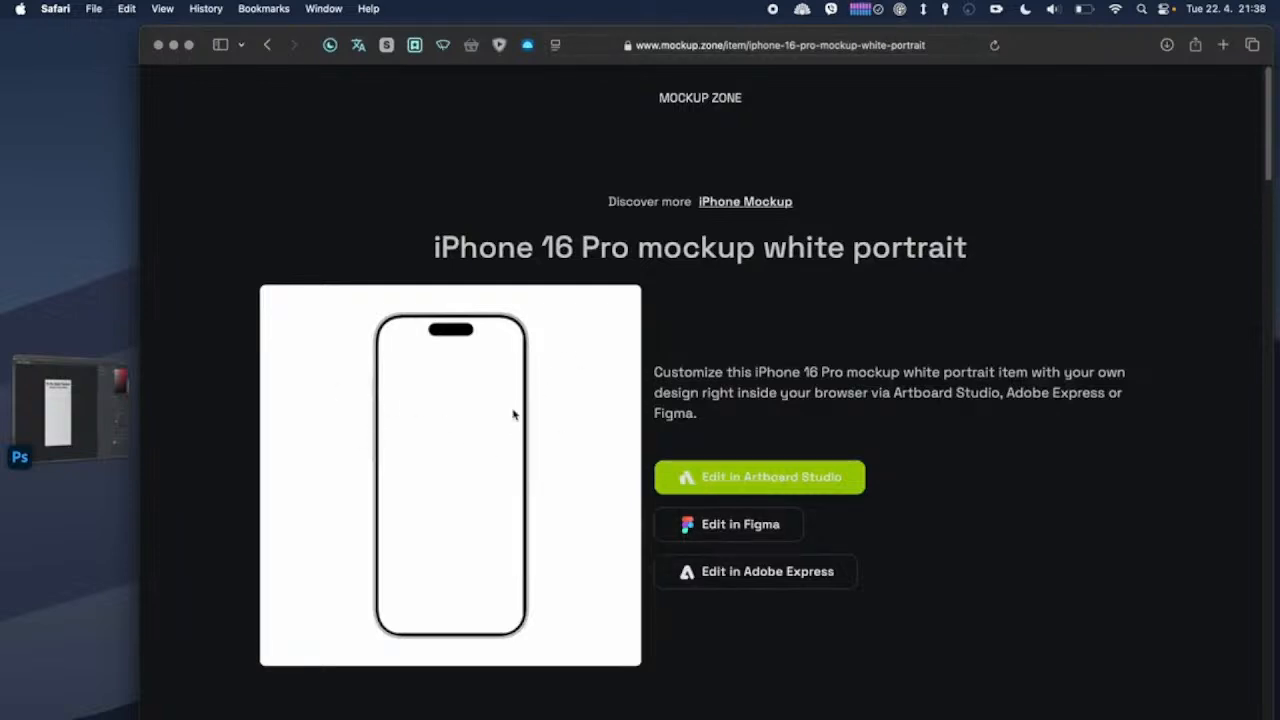
Step: Save the white portrait iPhone 16 Pro mockup image to the Downloads folder
{"action": "scroll", "coordinate": [513, 414], "scroll_direction": "down", "scroll_amount": 5}
{"action": "scroll", "coordinate": [513, 414], "scroll_direction": "up", "scroll_amount": 4}
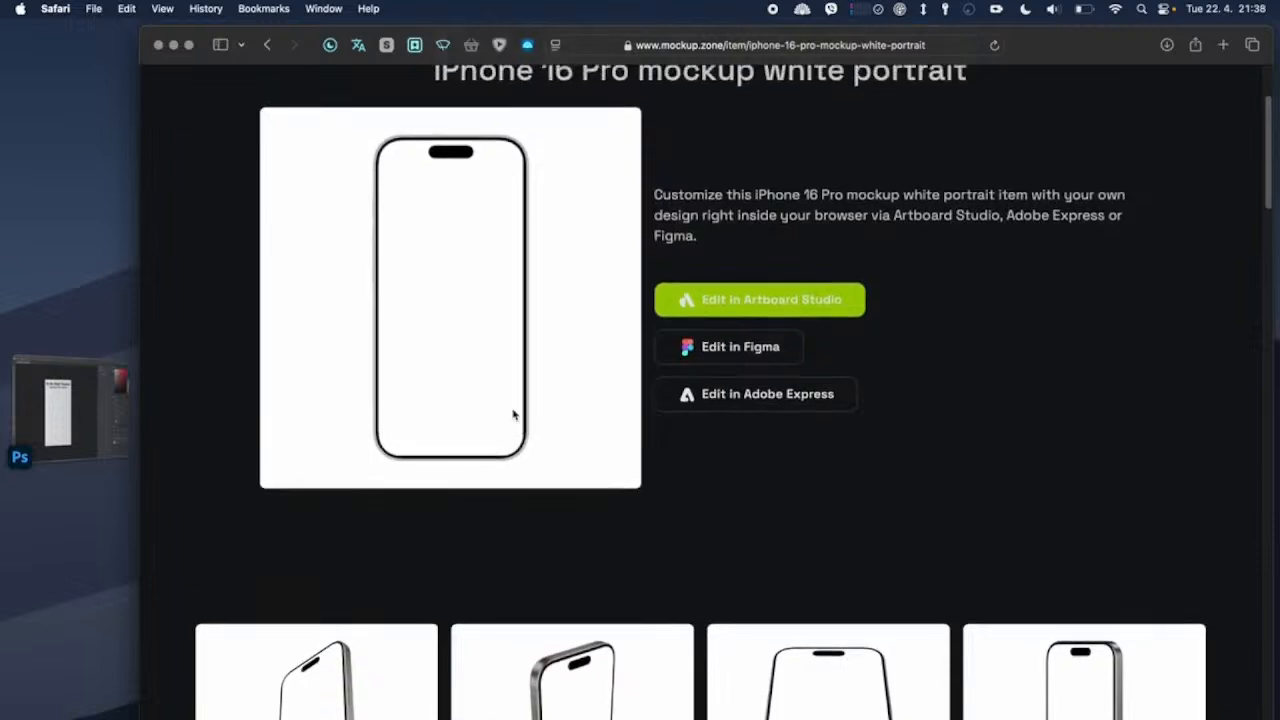
{"action": "right_click", "coordinate": [491, 328]}
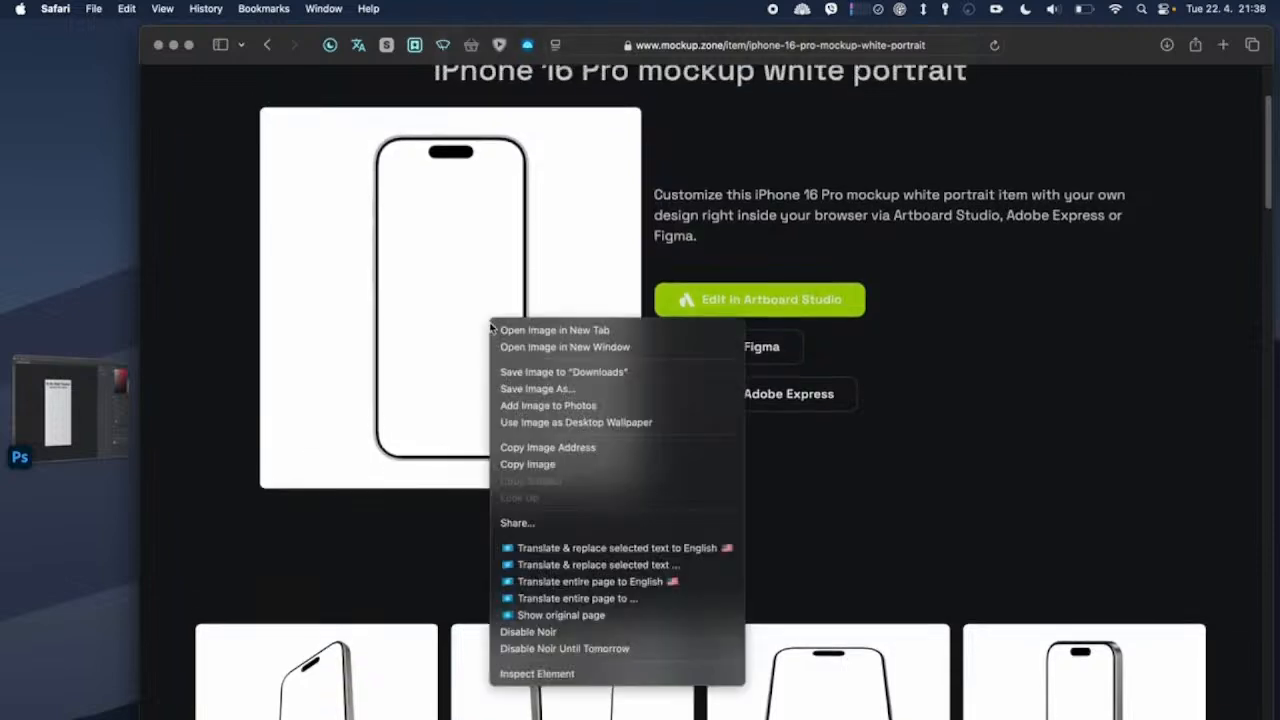
{"action": "left_click", "coordinate": [529, 374]}
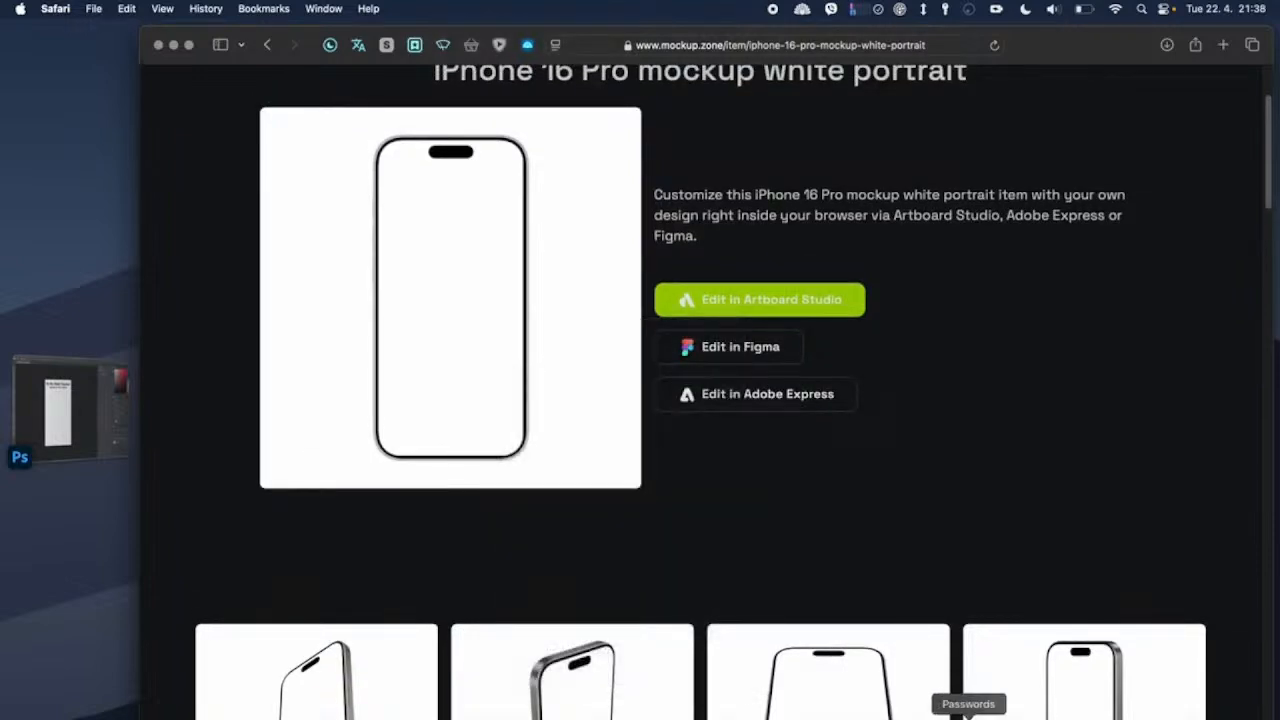
Step: Place the downloaded mockup image into the Photoshop document and scale it to about 92.16%, centred and spanning the full canvas height
{"action": "left_click", "coordinate": [1109, 712]}
{"action": "left_click_drag", "start_coordinate": [608, 178], "coordinate": [449, 409]}
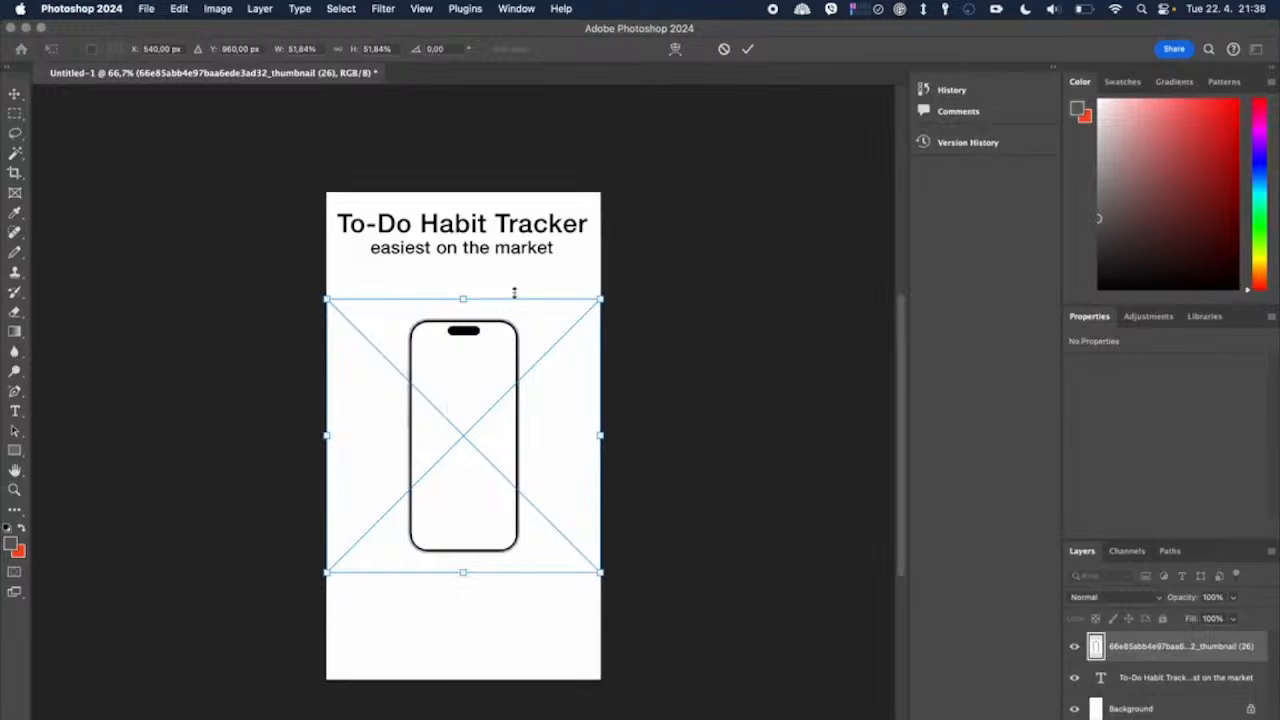
{"action": "left_click_drag", "start_coordinate": [462, 298], "coordinate": [463, 191]}
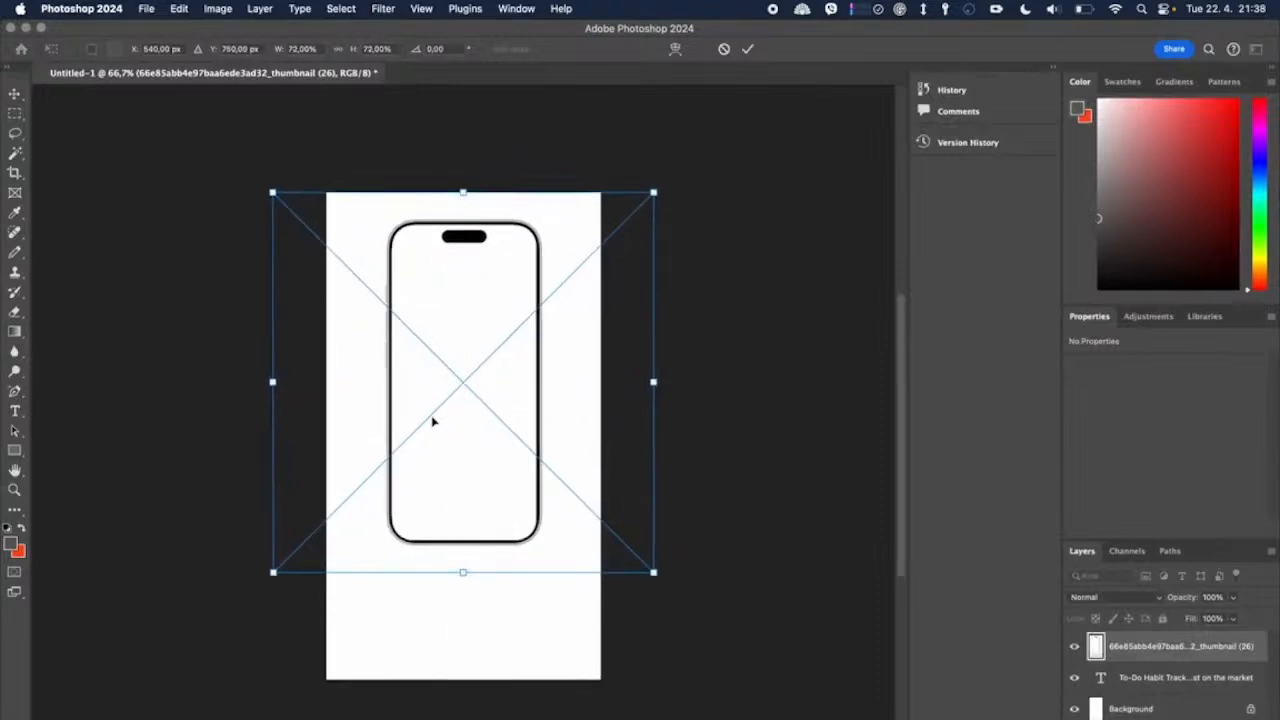
{"action": "left_click_drag", "start_coordinate": [462, 571], "coordinate": [450, 428]}
{"action": "left_click_drag", "start_coordinate": [468, 338], "coordinate": [475, 518]}
{"action": "left_click_drag", "start_coordinate": [463, 373], "coordinate": [466, 192]}
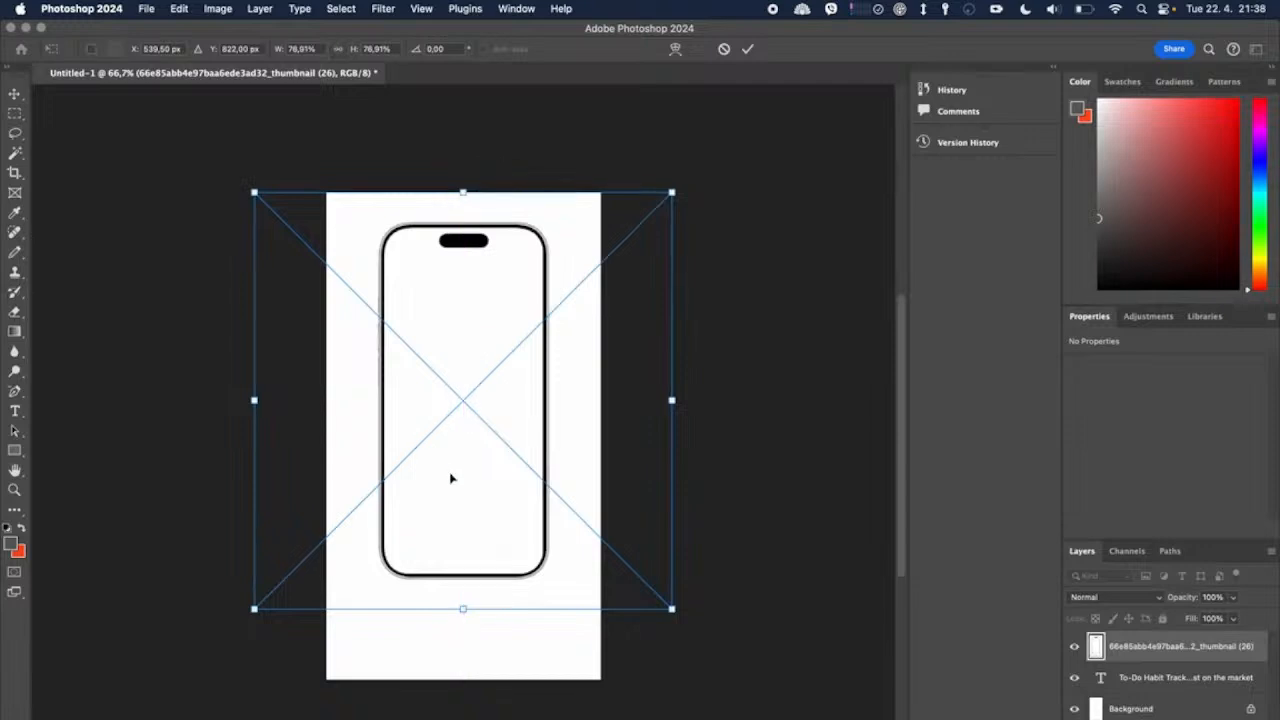
{"action": "left_click_drag", "start_coordinate": [463, 608], "coordinate": [463, 678]}
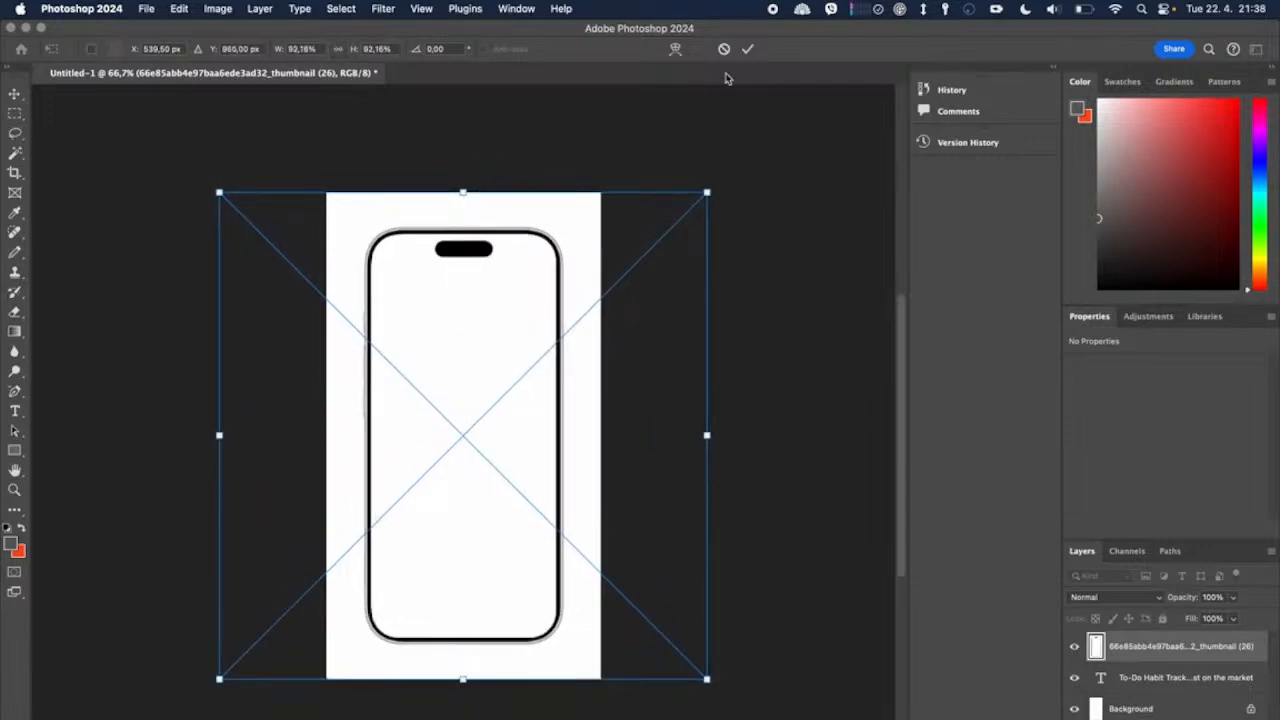
{"action": "left_click", "coordinate": [747, 49]}
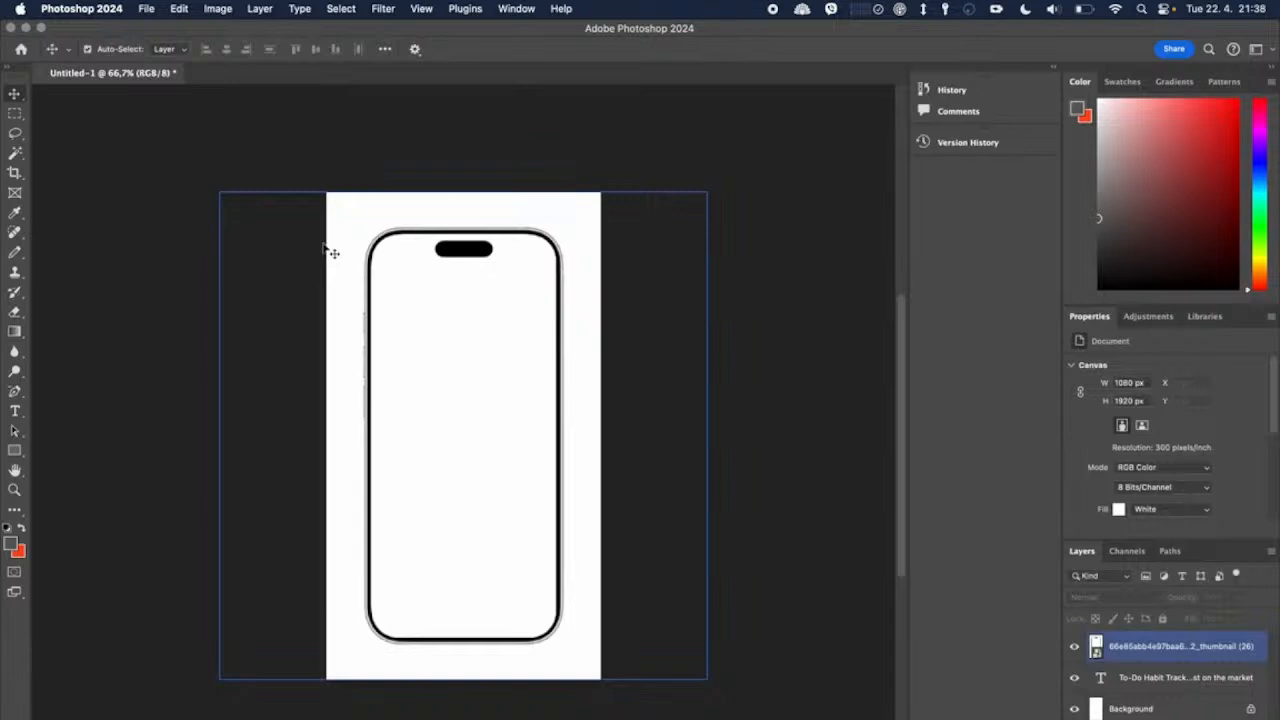
Step: Select the white areas around the phone and inside its screen on the mockup layer with the Magic Wand, and invert the selection
{"action": "left_click", "coordinate": [15, 155]}
{"action": "left_click", "coordinate": [343, 224]}
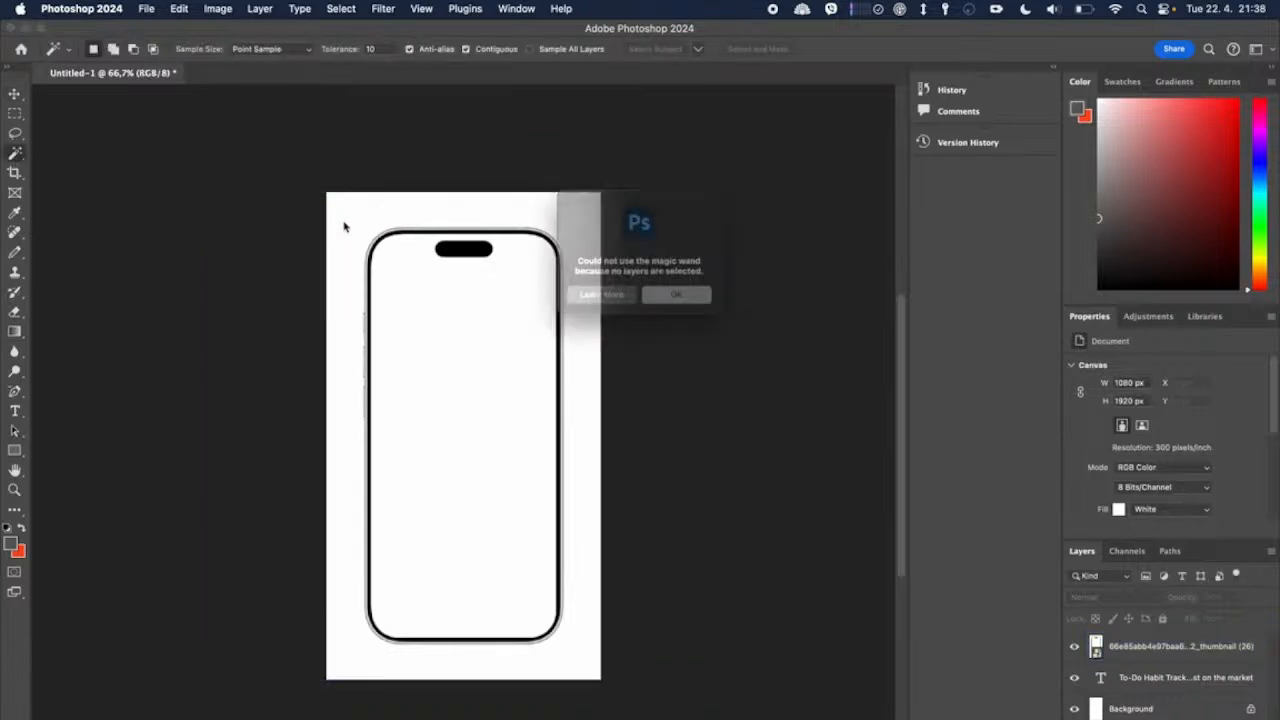
{"action": "left_click", "coordinate": [680, 295]}
{"action": "left_click", "coordinate": [1150, 650]}
{"action": "left_click", "coordinate": [362, 213]}
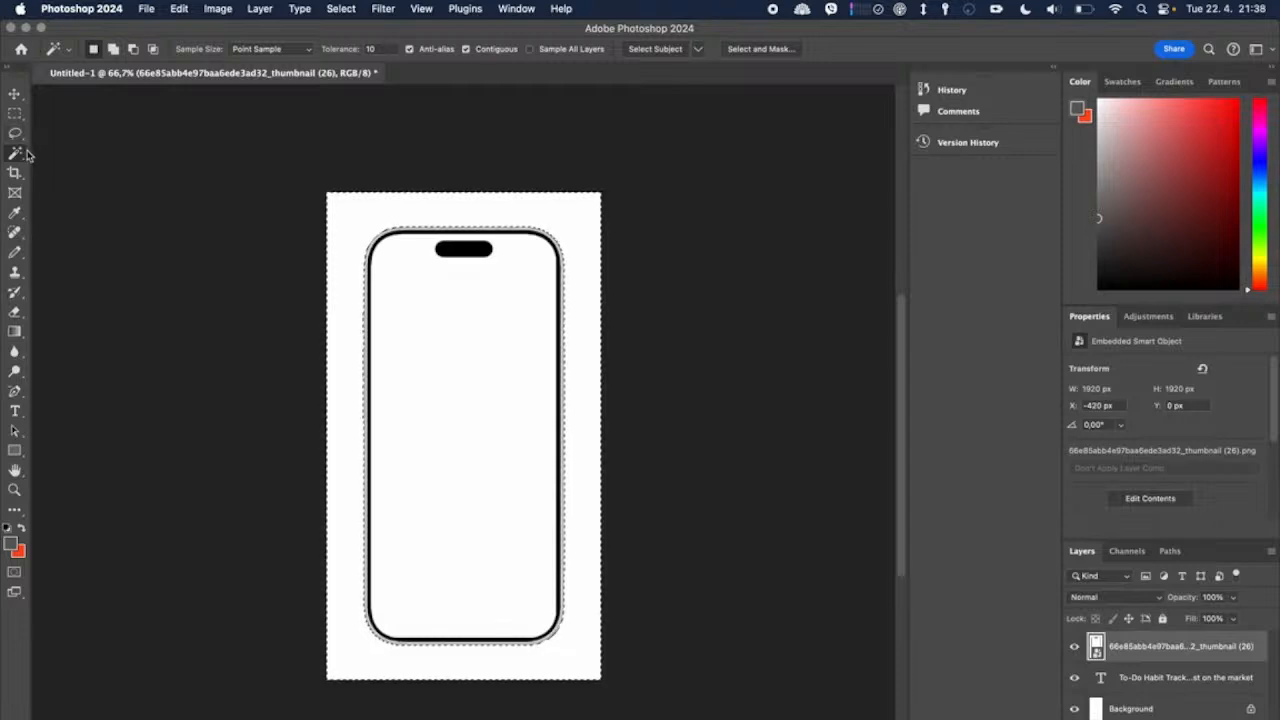
{"action": "left_click", "coordinate": [511, 325], "text": "shift"}
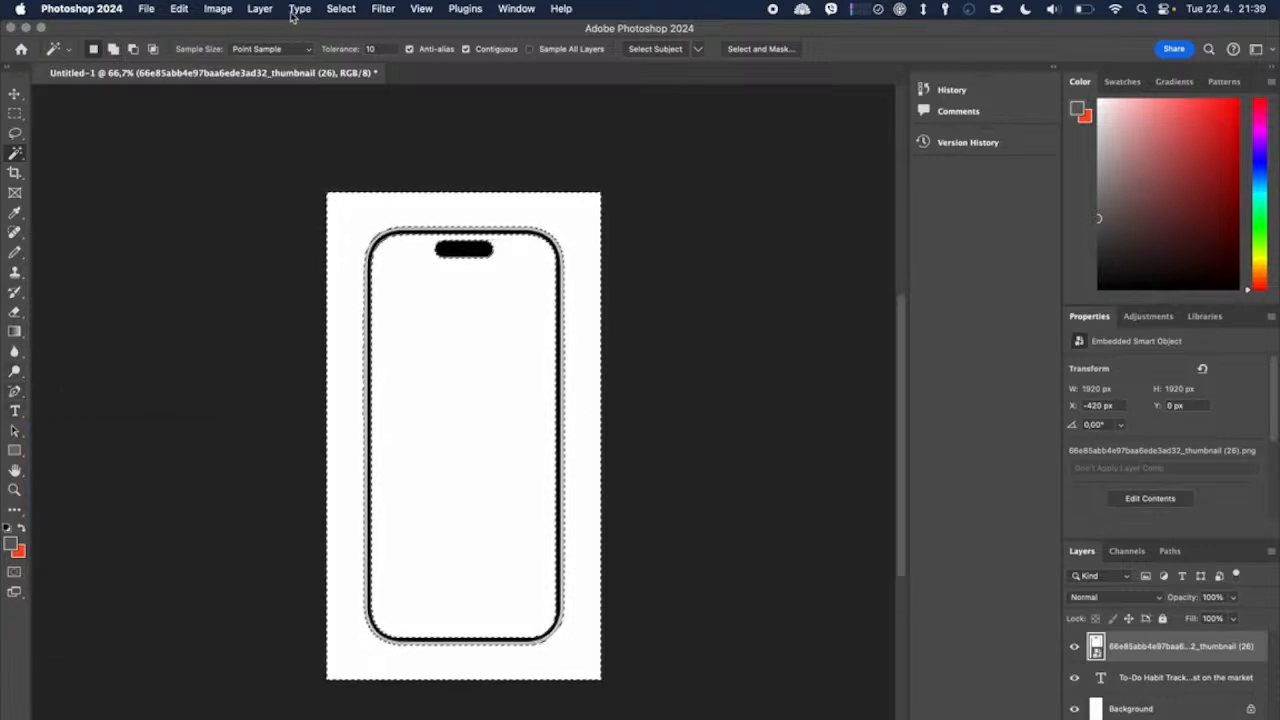
{"action": "left_click", "coordinate": [341, 9]}
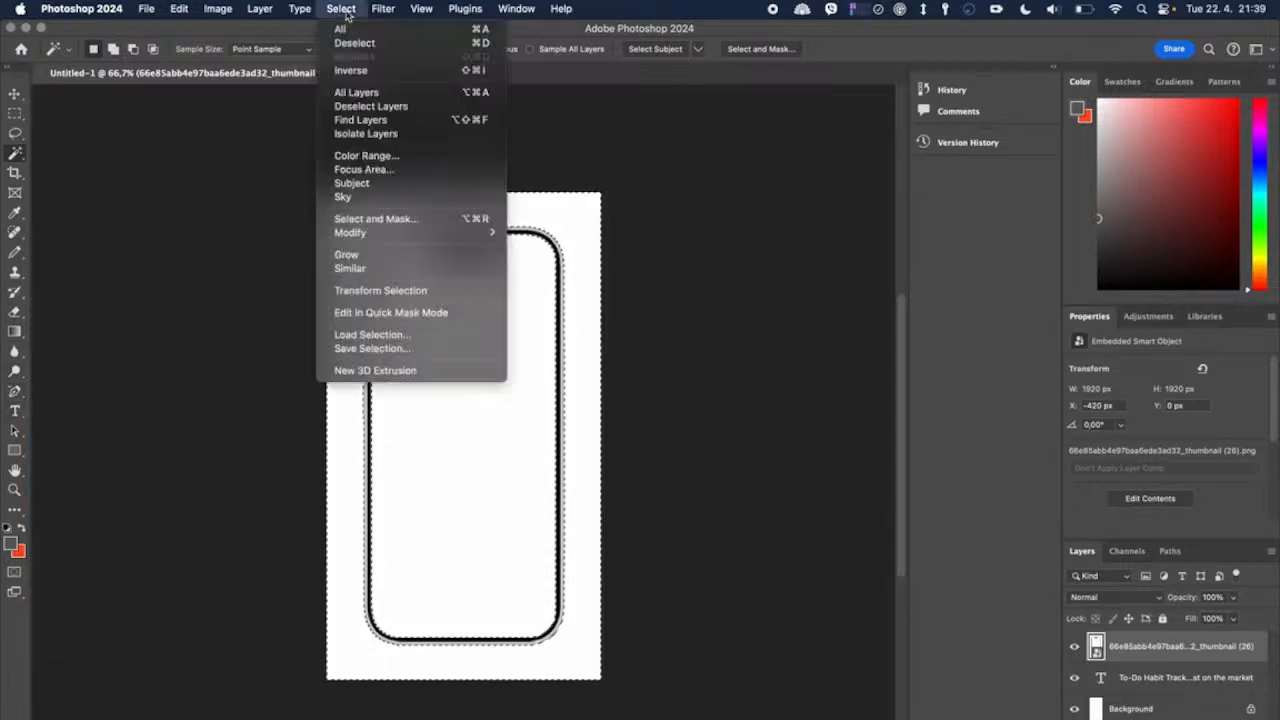
{"action": "left_click", "coordinate": [352, 70]}
Step: Copy the selected phone frame to a new layer and hide the original mockup layer
{"action": "key", "text": "super+plus"}
{"action": "key", "text": "super+plus"}
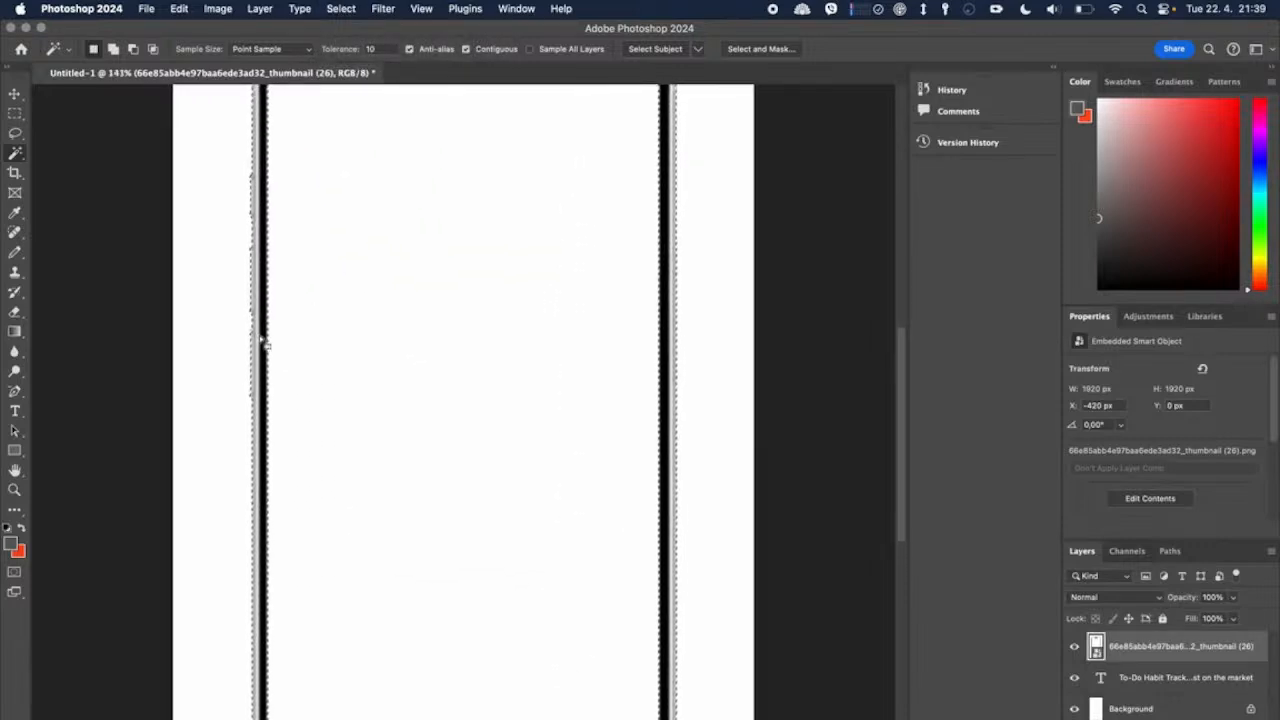
{"action": "right_click", "coordinate": [260, 318]}
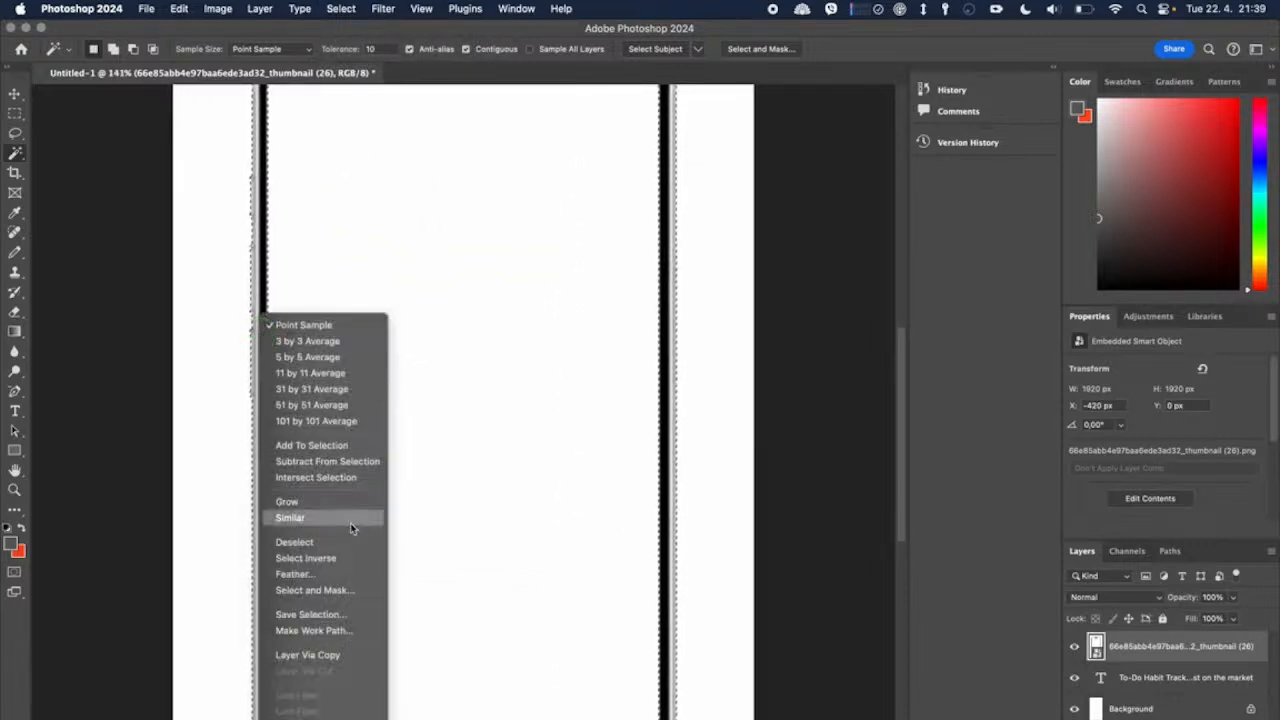
{"action": "left_click", "coordinate": [326, 656]}
{"action": "left_click", "coordinate": [1075, 679]}
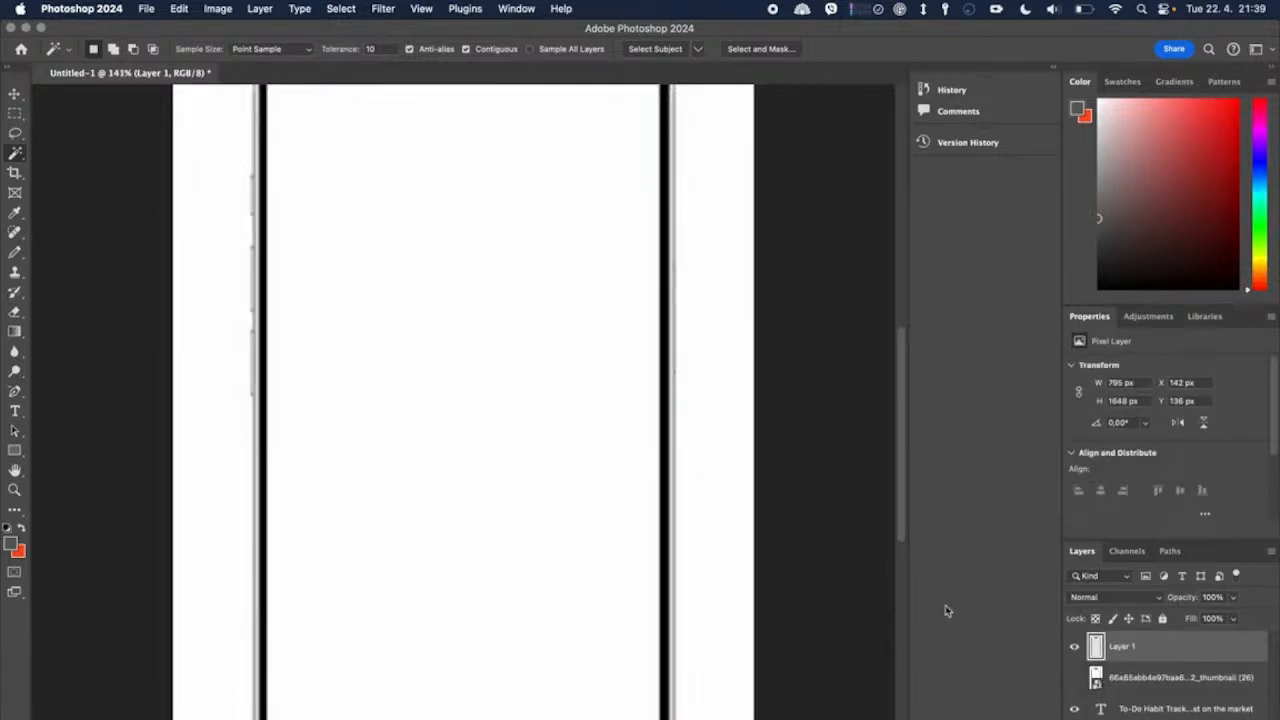
Step: Scale the phone frame down to about 751 x 1555 px, centred just below the two-line heading
{"action": "scroll", "coordinate": [676, 467], "scroll_direction": "down", "scroll_amount": 5}
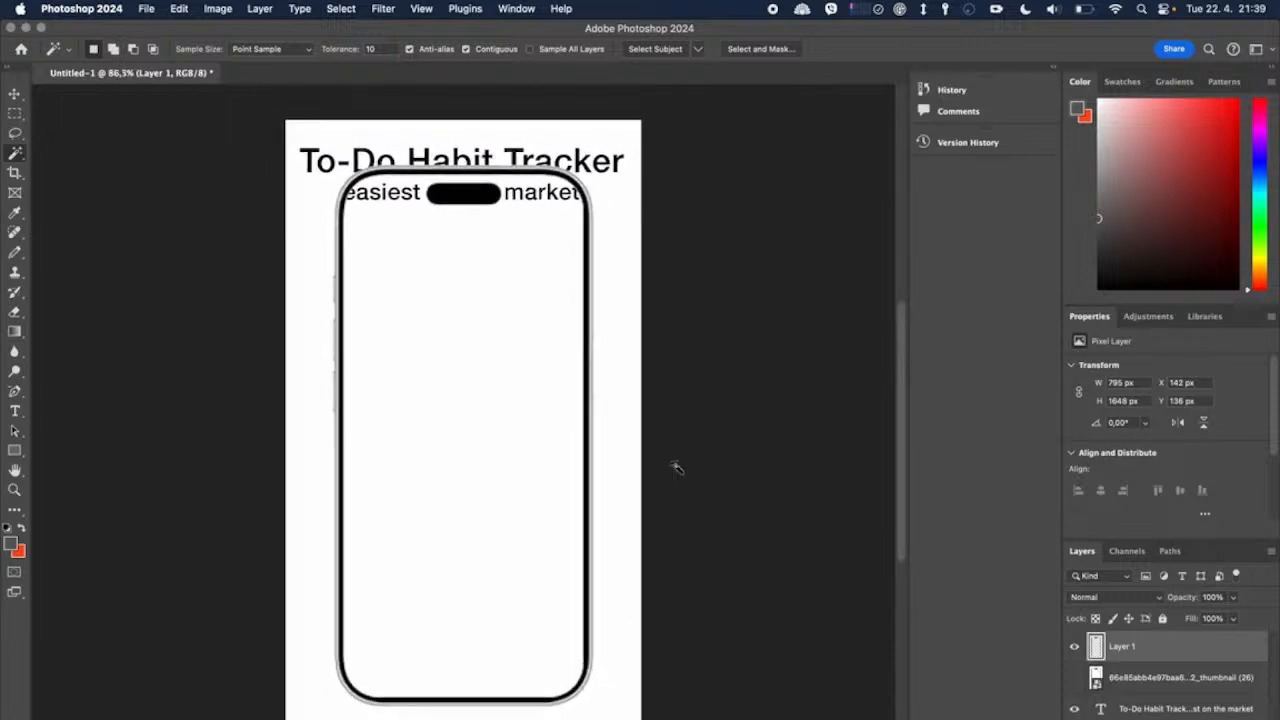
{"action": "left_click", "coordinate": [16, 90]}
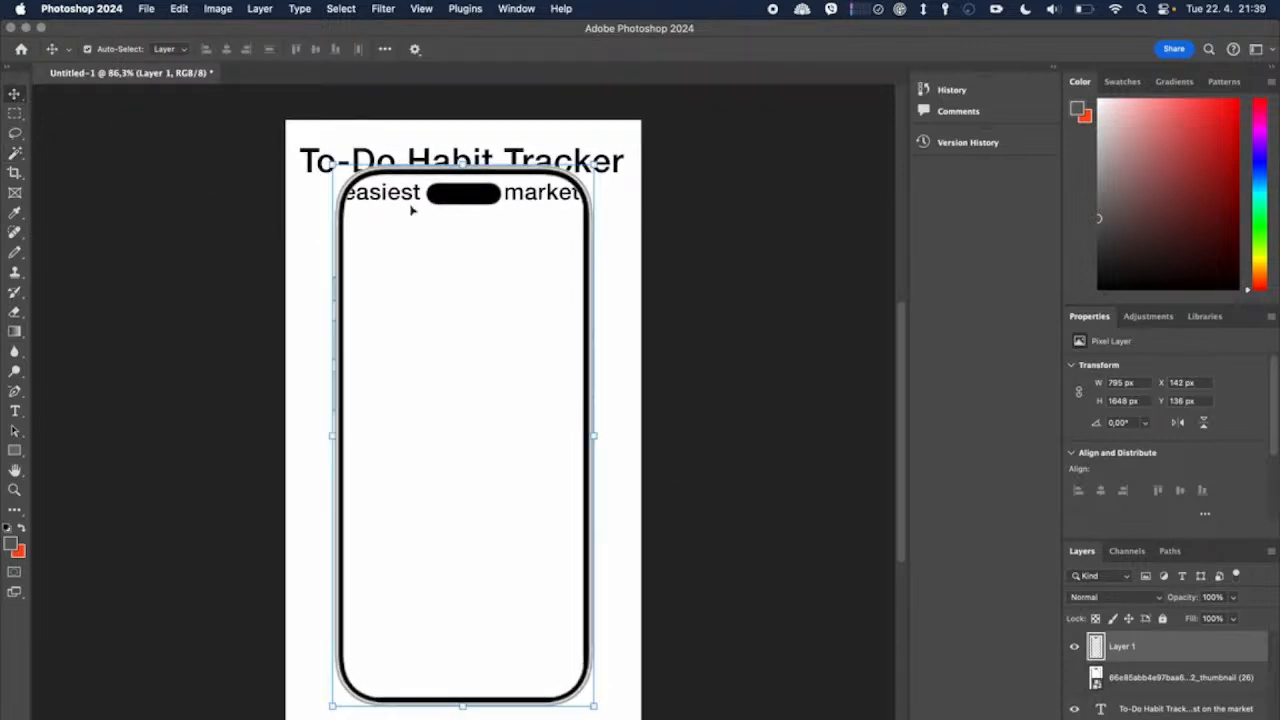
{"action": "key", "text": "super+t"}
{"action": "left_click_drag", "start_coordinate": [463, 169], "coordinate": [468, 263]}
{"action": "left_click", "coordinate": [748, 268]}
{"action": "left_click", "coordinate": [580, 271]}
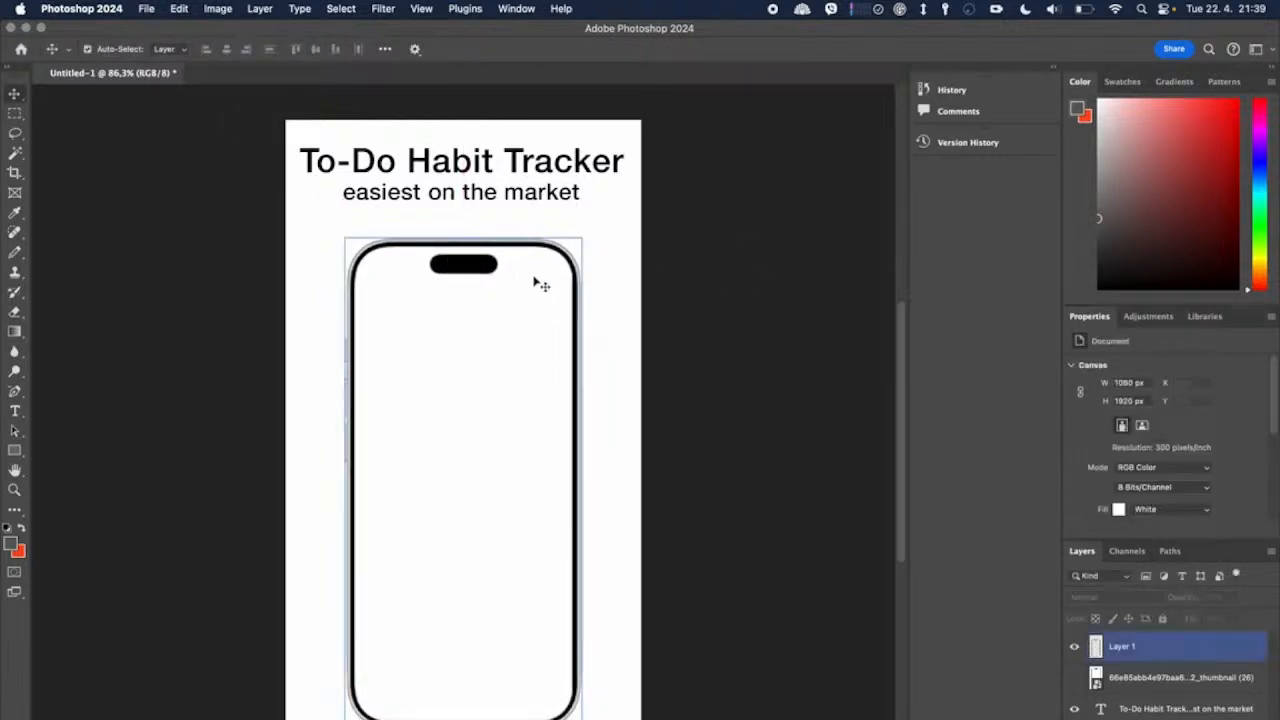
{"action": "key", "text": "super+t"}
{"action": "left_click_drag", "start_coordinate": [466, 238], "coordinate": [465, 216]}
{"action": "left_click", "coordinate": [763, 268]}
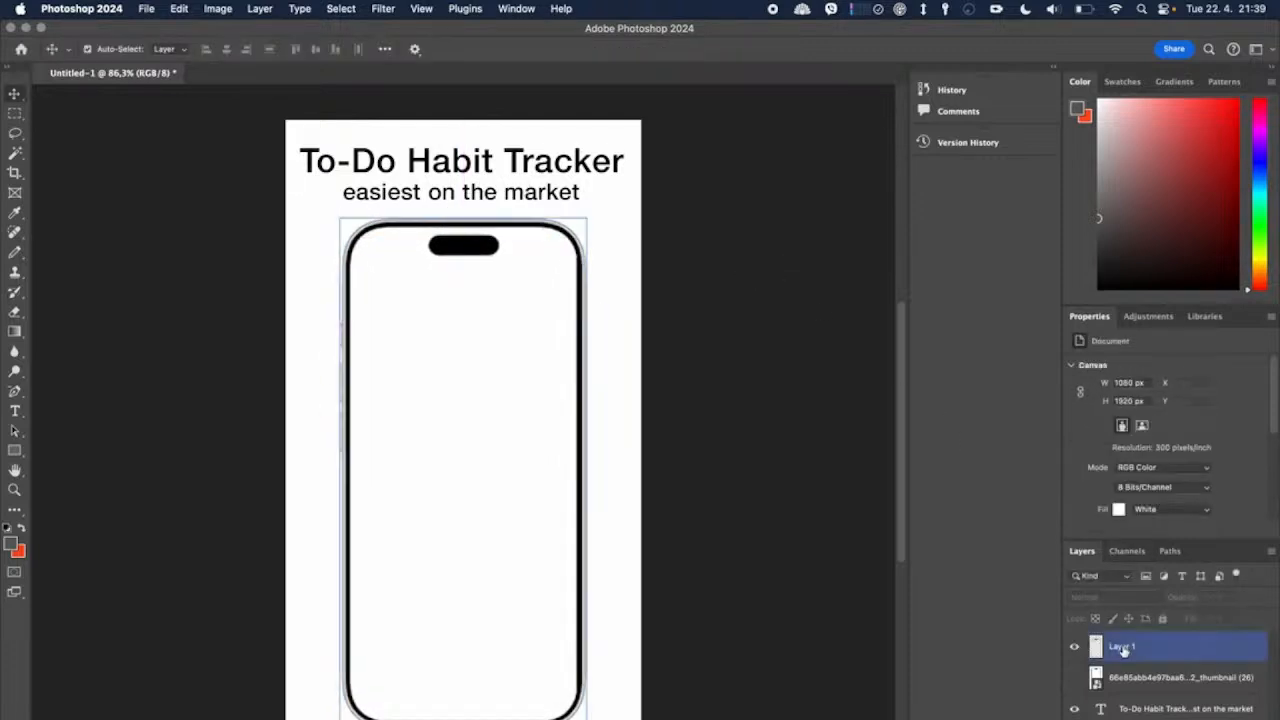
Step: Examine the phone frame's edges and corners up close, along with its spacing from the heading and the canvas's lower edge
{"action": "key", "text": "super+plus"}
{"action": "scroll", "coordinate": [529, 692], "scroll_direction": "up", "scroll_amount": 5}
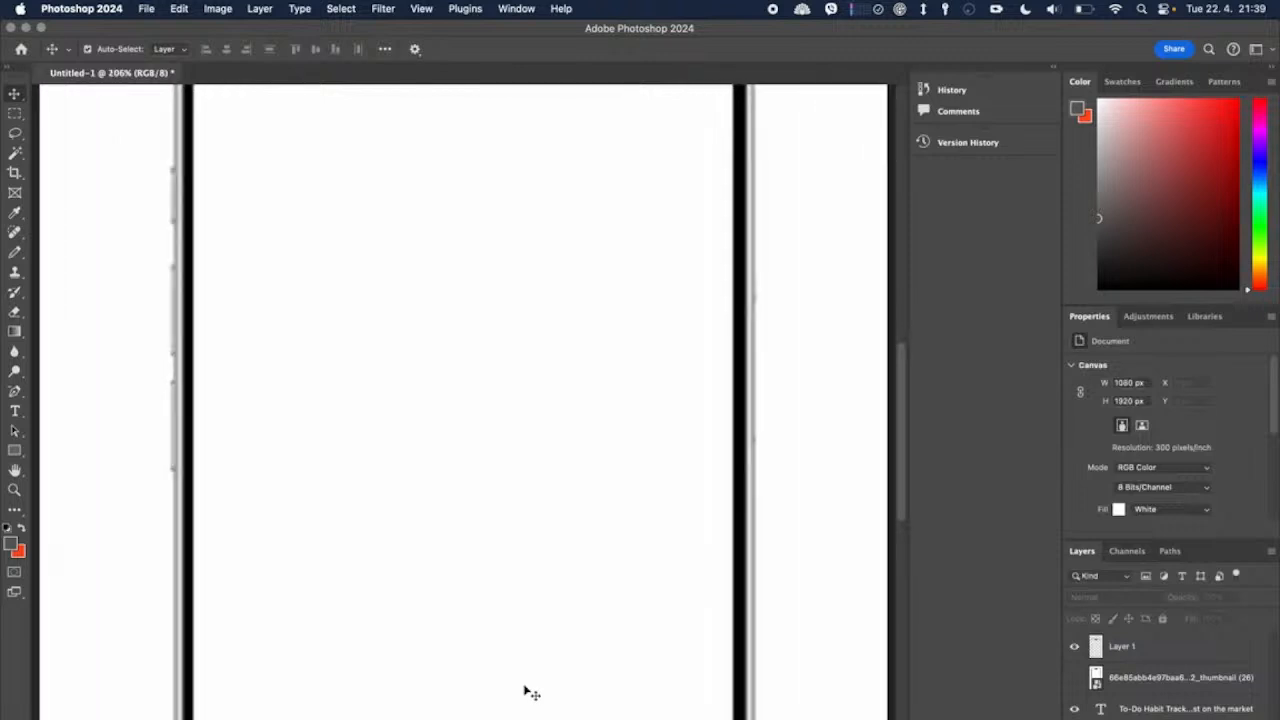
{"action": "scroll", "coordinate": [529, 692], "scroll_direction": "down", "scroll_amount": 10}
{"action": "scroll", "coordinate": [523, 689], "scroll_direction": "up", "scroll_amount": 2}
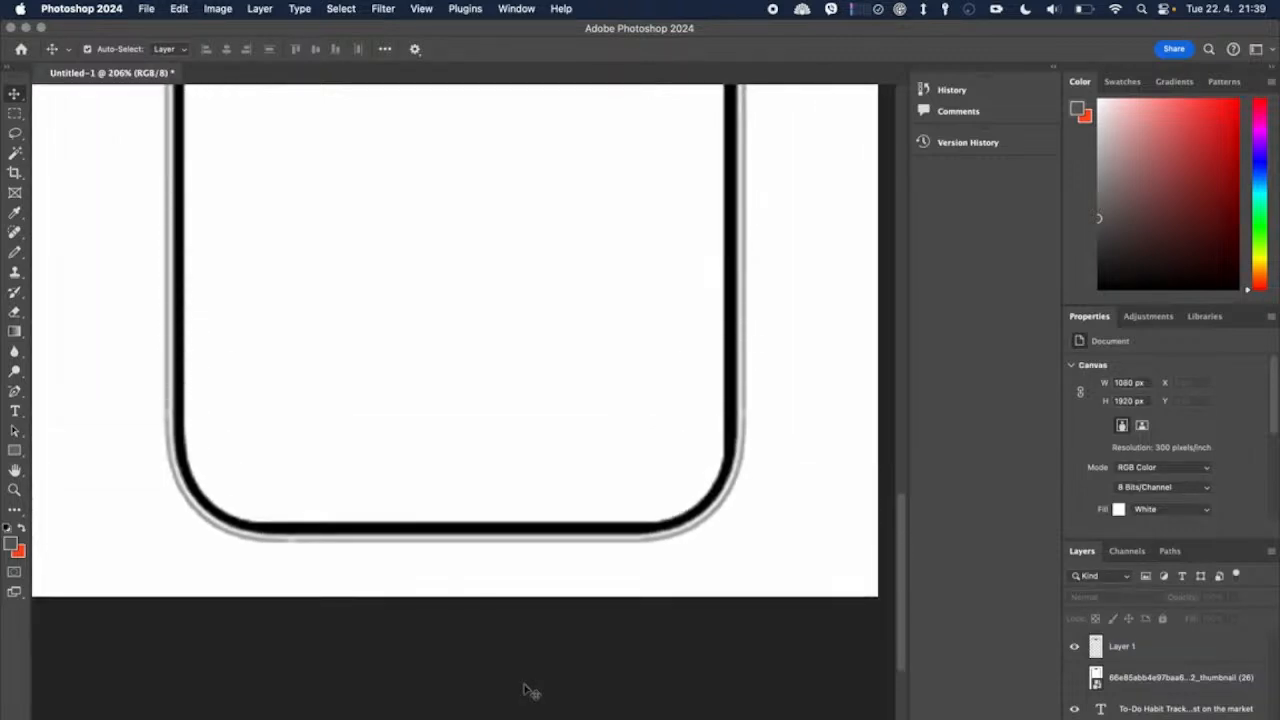
{"action": "scroll", "coordinate": [523, 689], "scroll_direction": "down", "scroll_amount": 4}
{"action": "scroll", "coordinate": [497, 574], "scroll_direction": "up", "scroll_amount": 10}
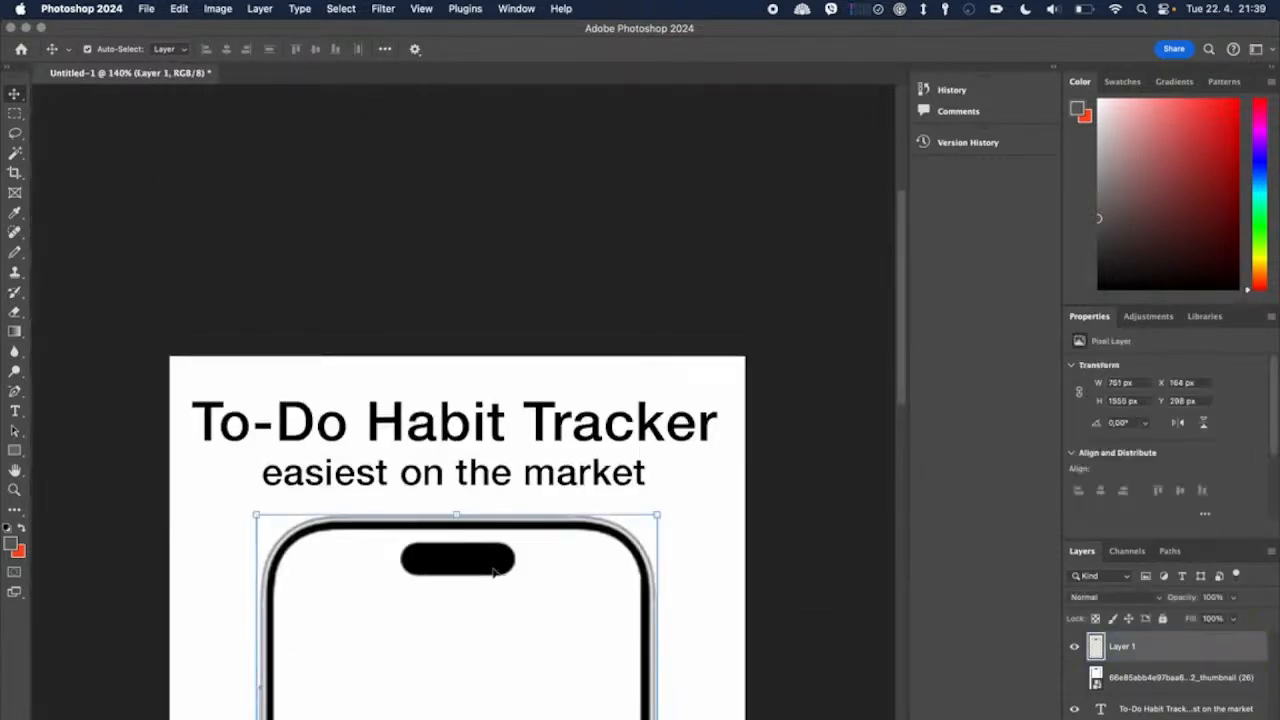
{"action": "scroll", "coordinate": [495, 574], "scroll_direction": "down", "scroll_amount": 2}
{"action": "left_click", "coordinate": [493, 573]}
{"action": "scroll", "coordinate": [493, 573], "scroll_direction": "down", "scroll_amount": 2}
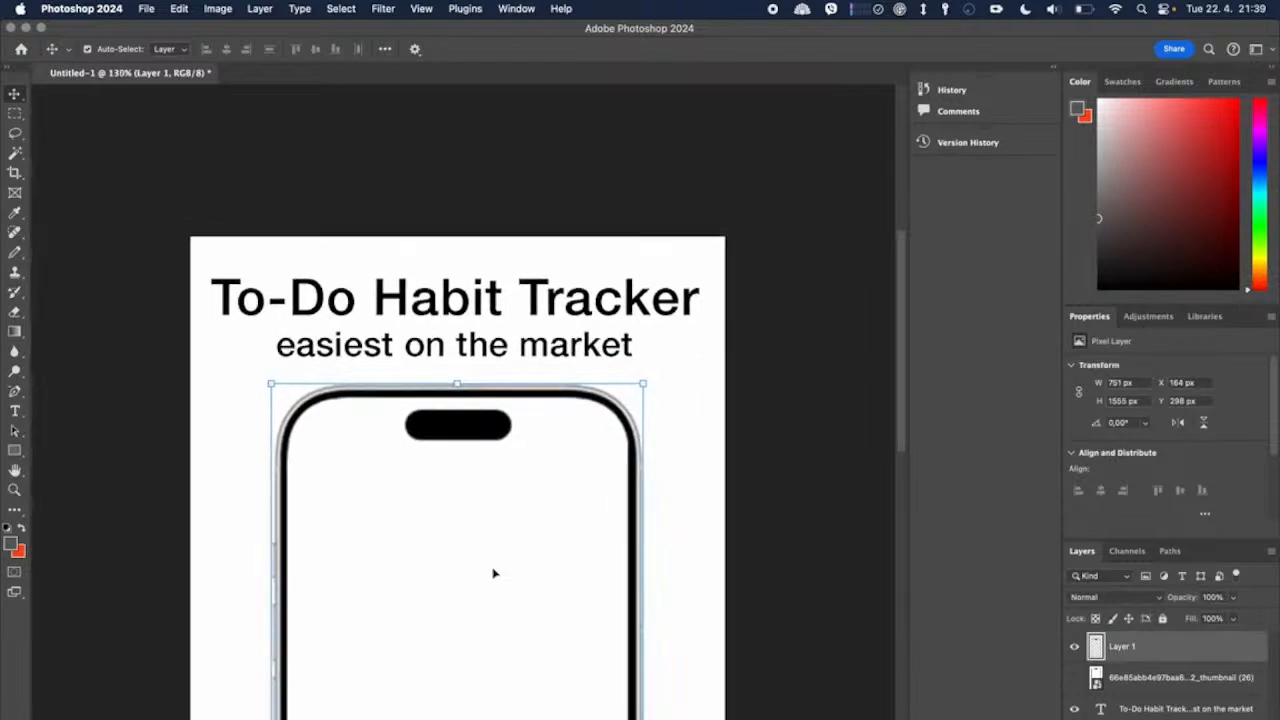
{"action": "scroll", "coordinate": [493, 573], "scroll_direction": "down", "scroll_amount": 4}
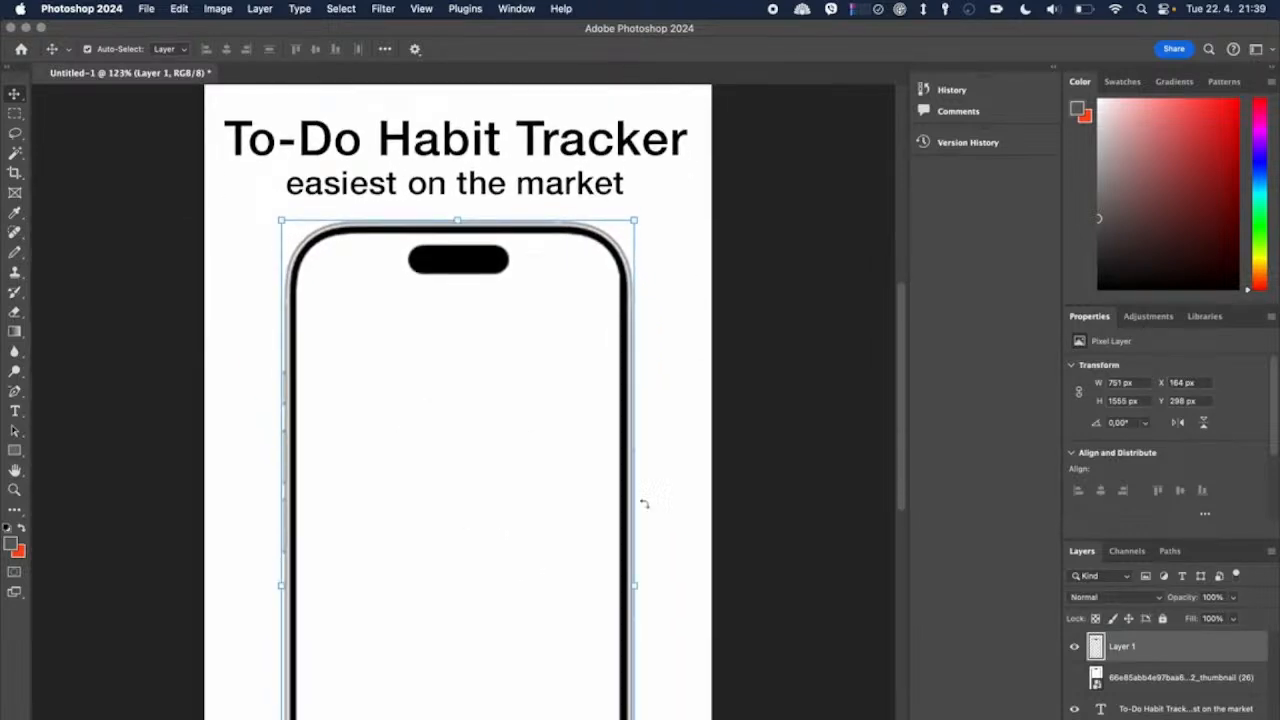
{"action": "scroll", "coordinate": [689, 502], "scroll_direction": "down", "scroll_amount": 2}
{"action": "scroll", "coordinate": [689, 502], "scroll_direction": "down", "scroll_amount": 4}
Step: Switch to Safari, search Google for "todo app", decline the location request and show the image results
{"action": "key", "text": "super+Tab"}
{"action": "left_click", "coordinate": [796, 48]}
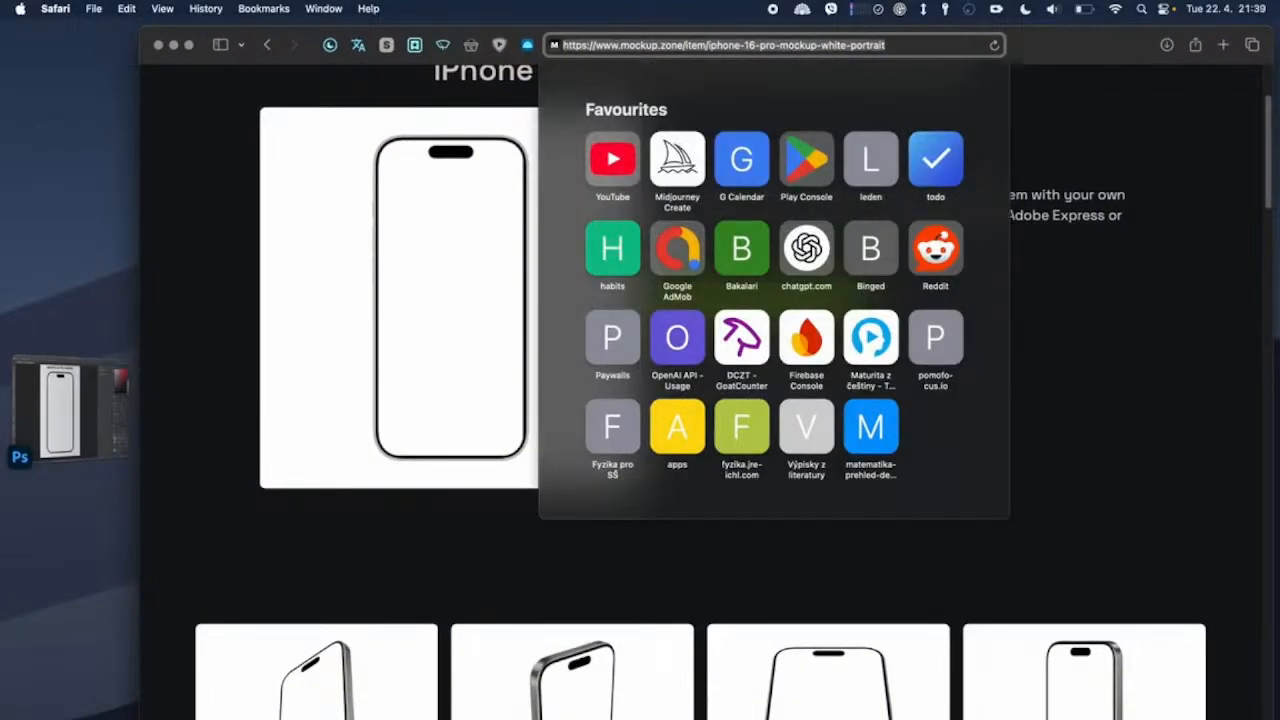
{"action": "type", "text": "todo"}
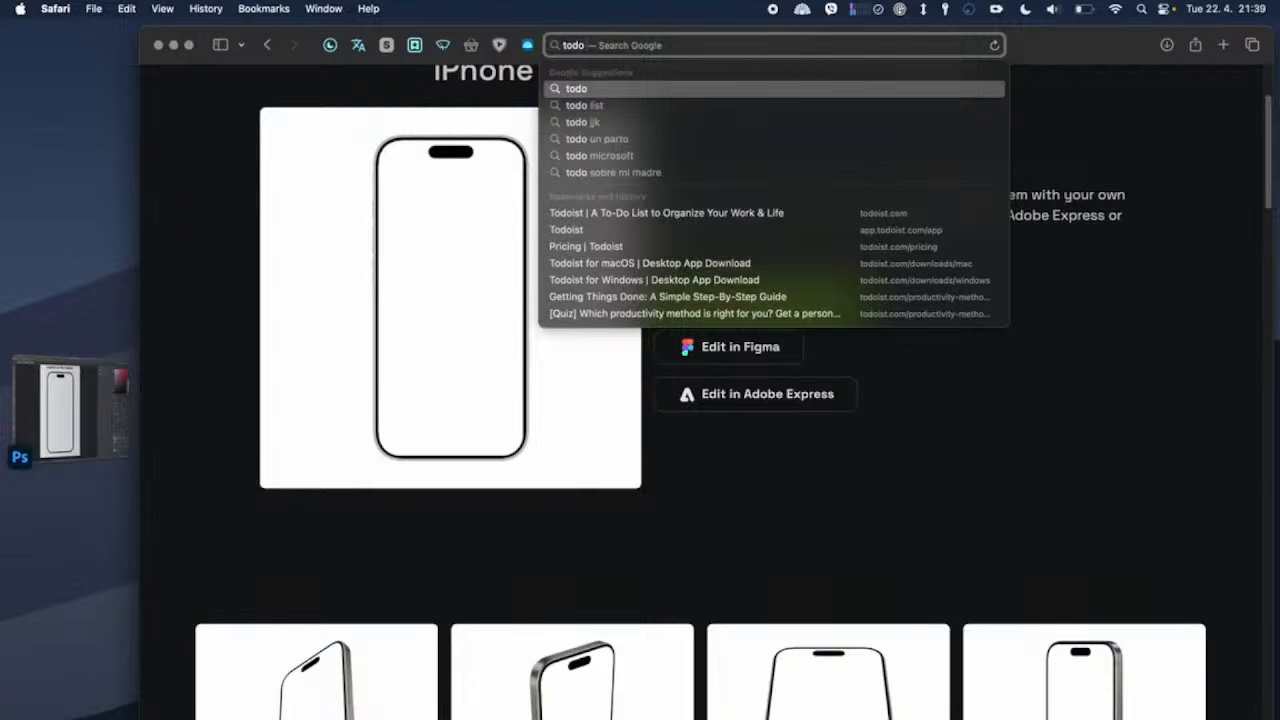
{"action": "type", "text": " app"}
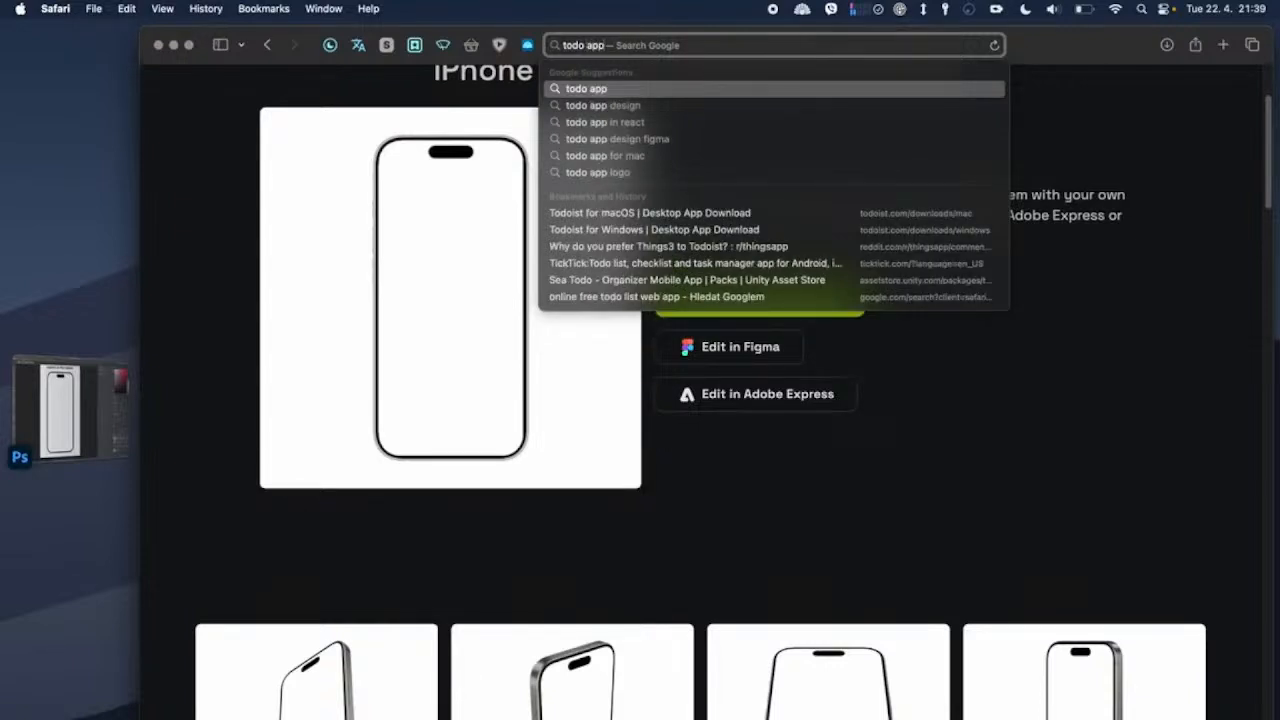
{"action": "key", "text": "Return"}
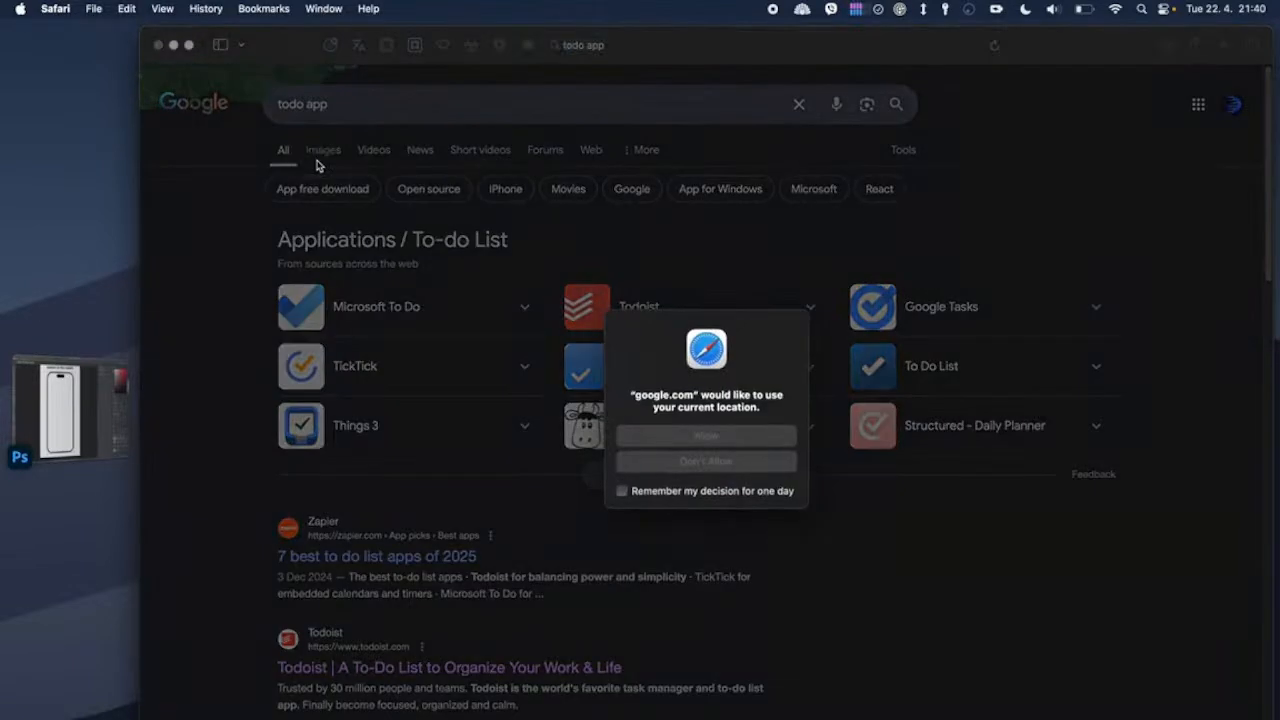
{"action": "left_click", "coordinate": [712, 461]}
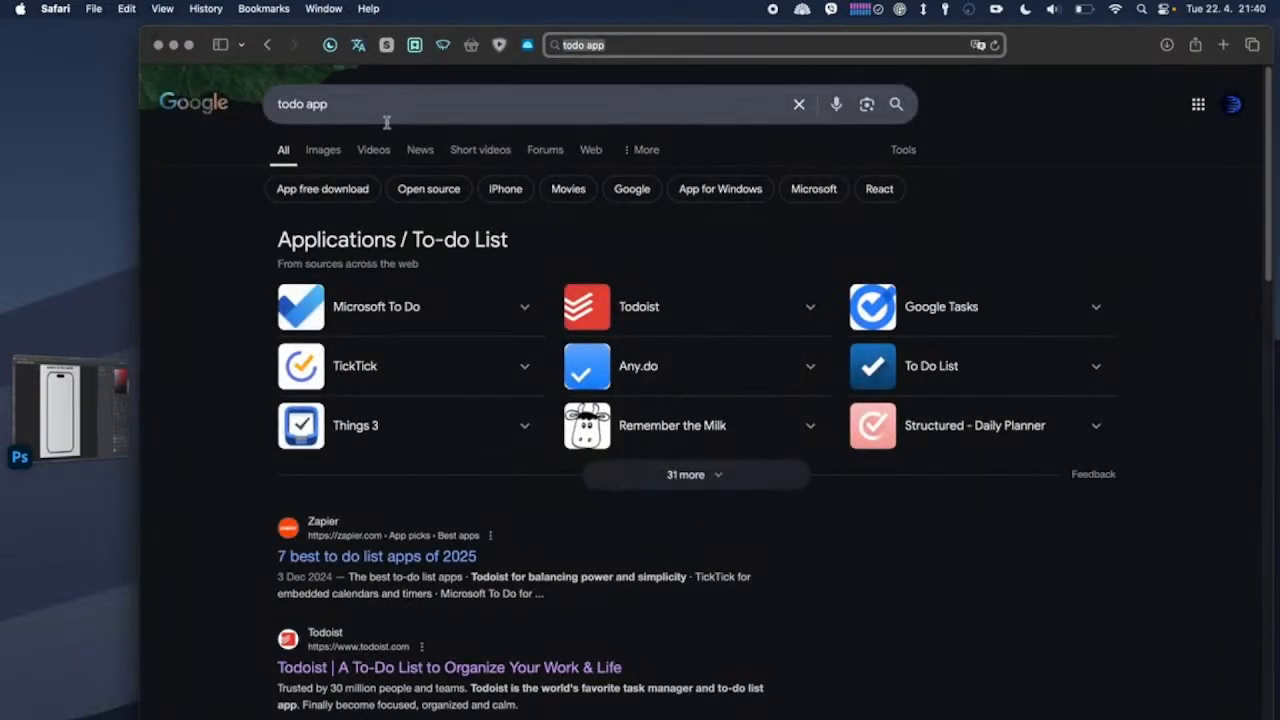
{"action": "left_click", "coordinate": [333, 151]}
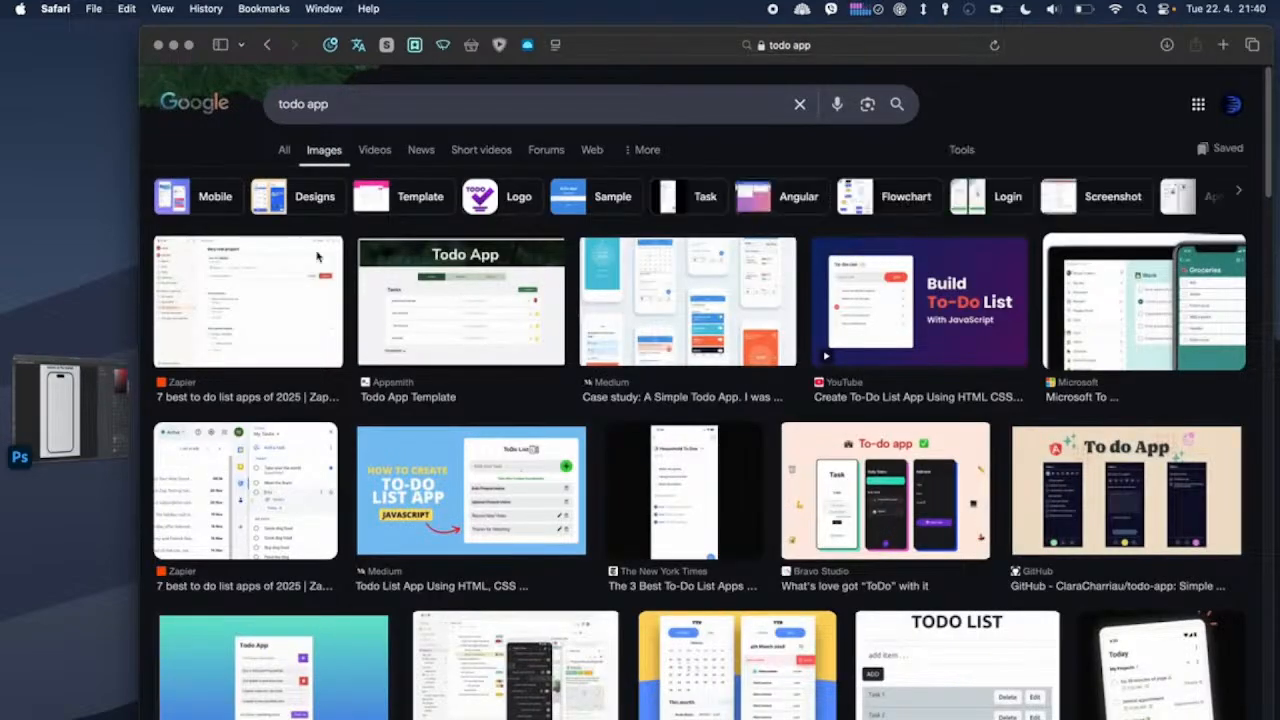
Step: Open the New York Times "Household To Dos" app image from the results and save it to Downloads
{"action": "scroll", "coordinate": [436, 373], "scroll_direction": "down", "scroll_amount": 5}
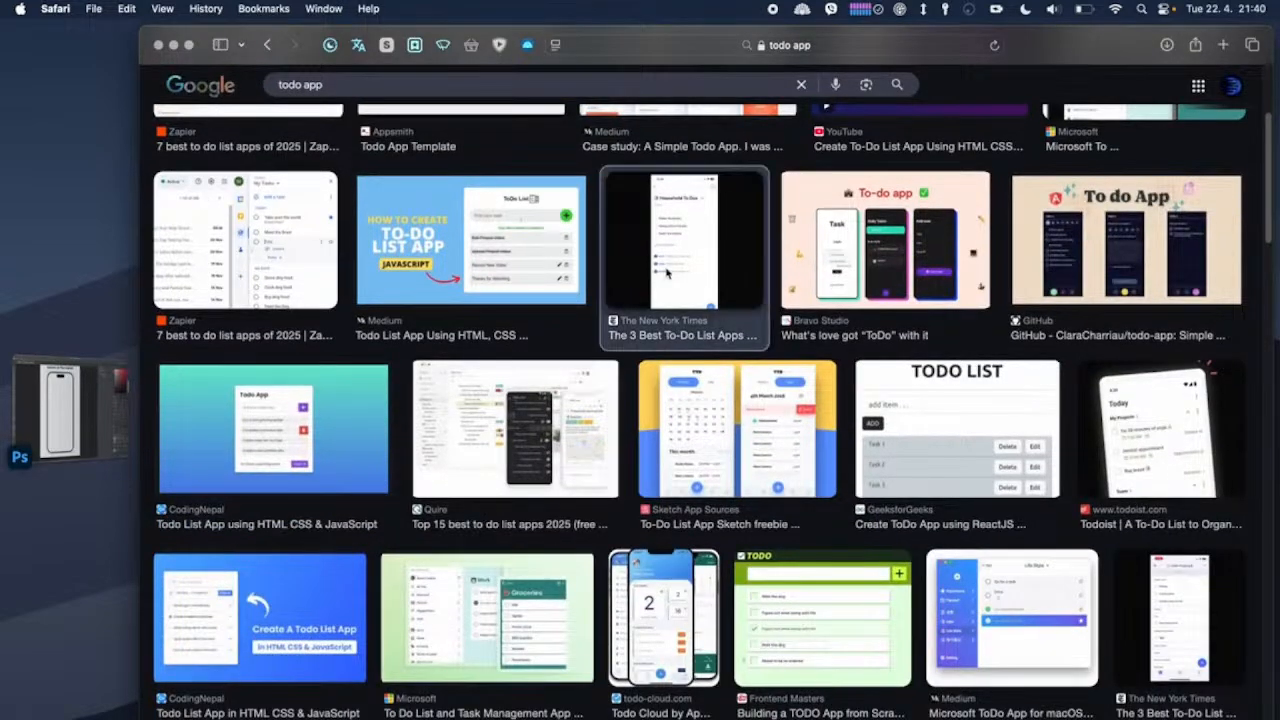
{"action": "left_click", "coordinate": [667, 272]}
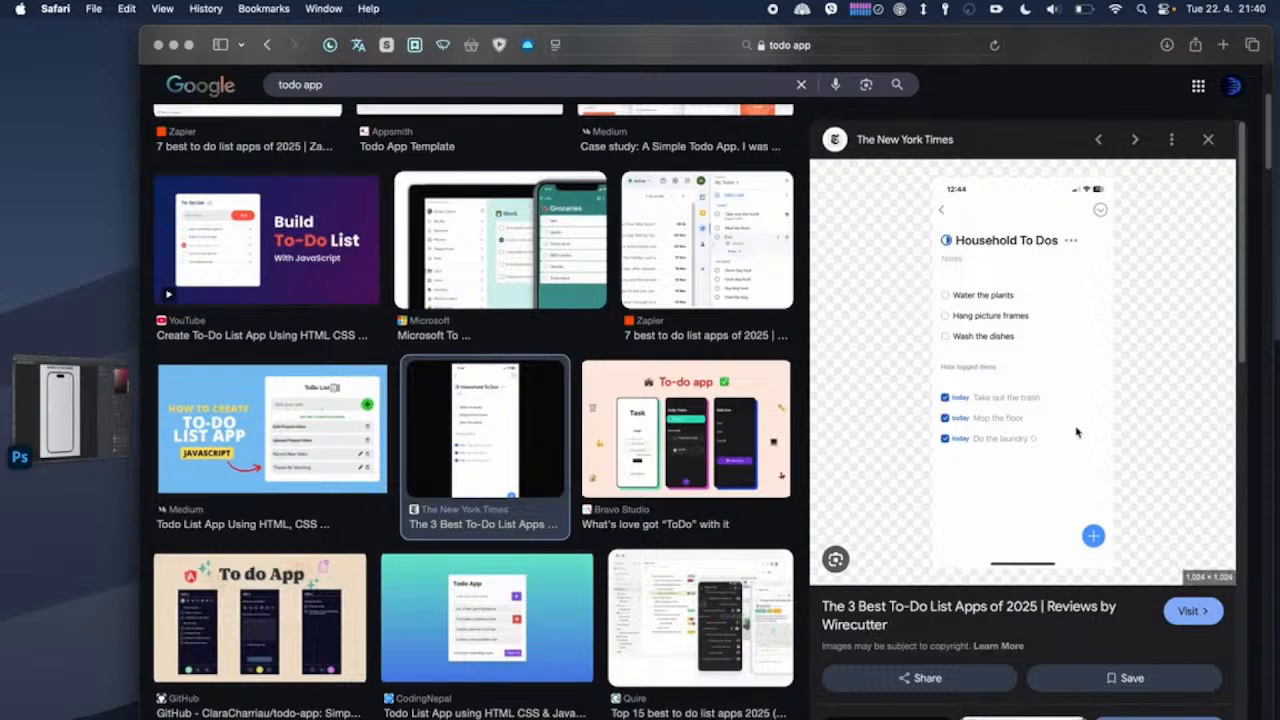
{"action": "right_click", "coordinate": [986, 423]}
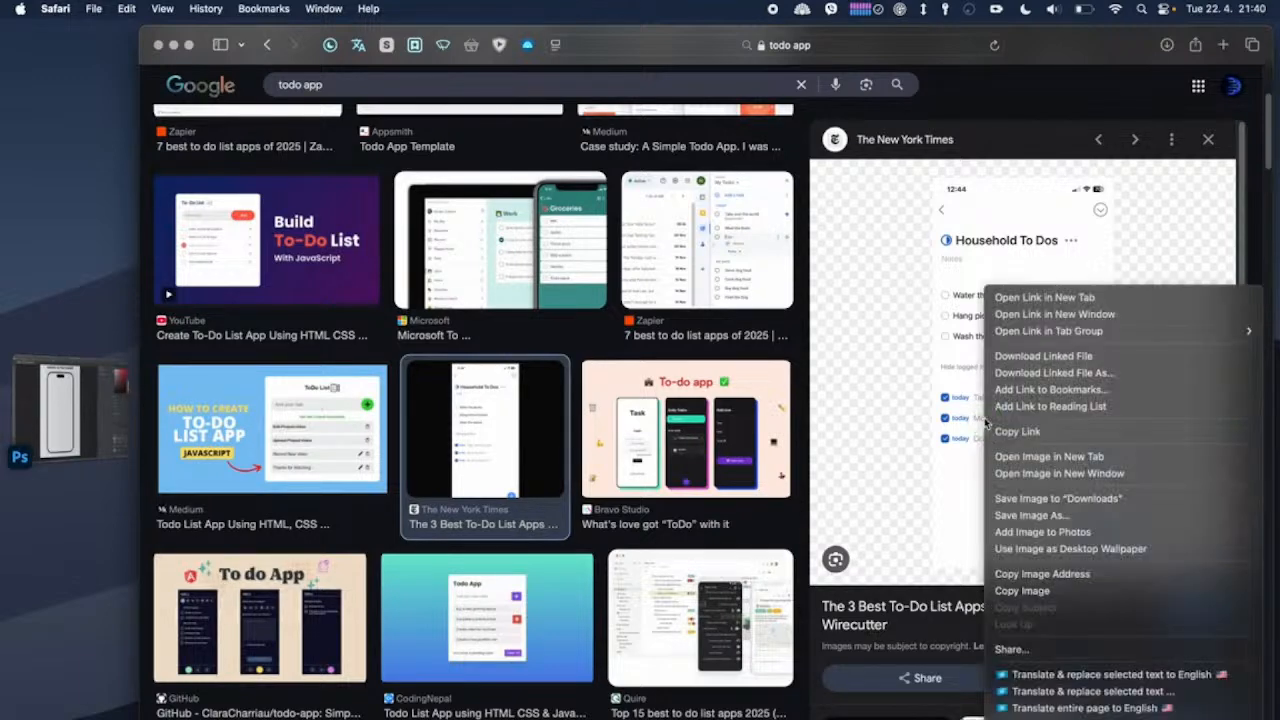
{"action": "left_click", "coordinate": [1088, 500]}
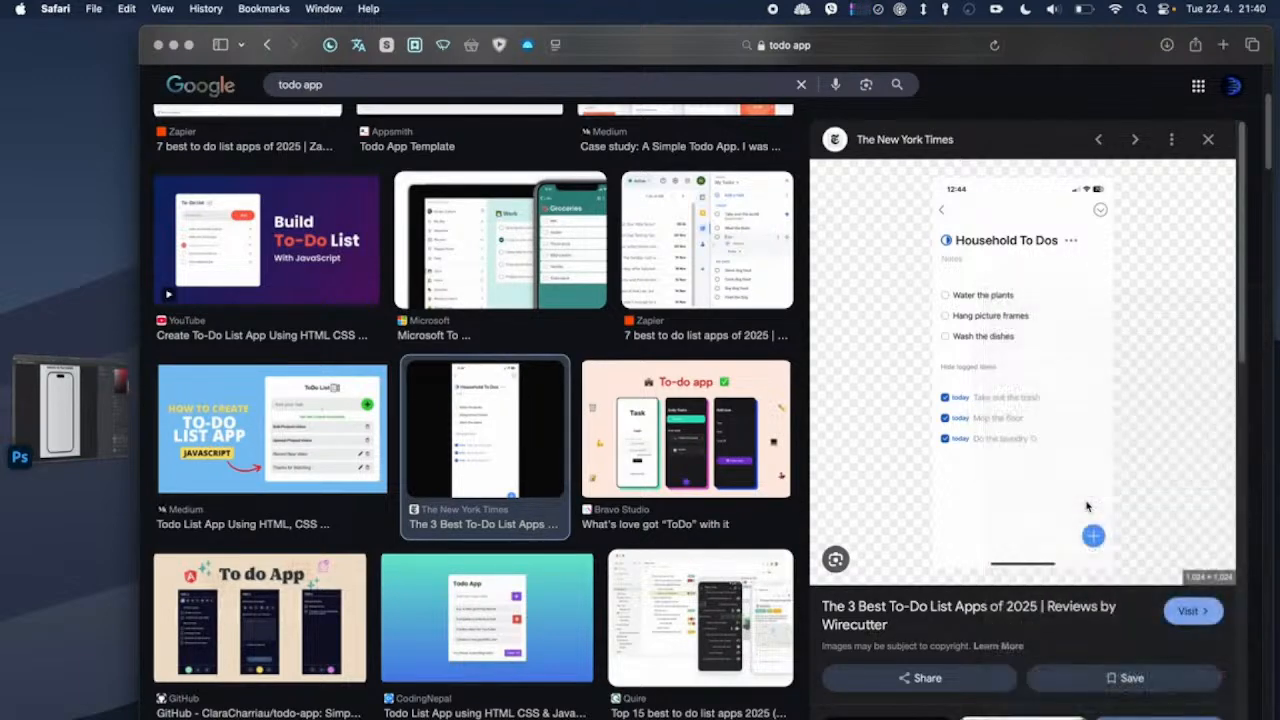
Step: Switch to Photoshop and place todoapps-2048px-3-2.png over the phone, scaled to about 29.77% and positioned below the notch
{"action": "key", "text": "super+Tab"}
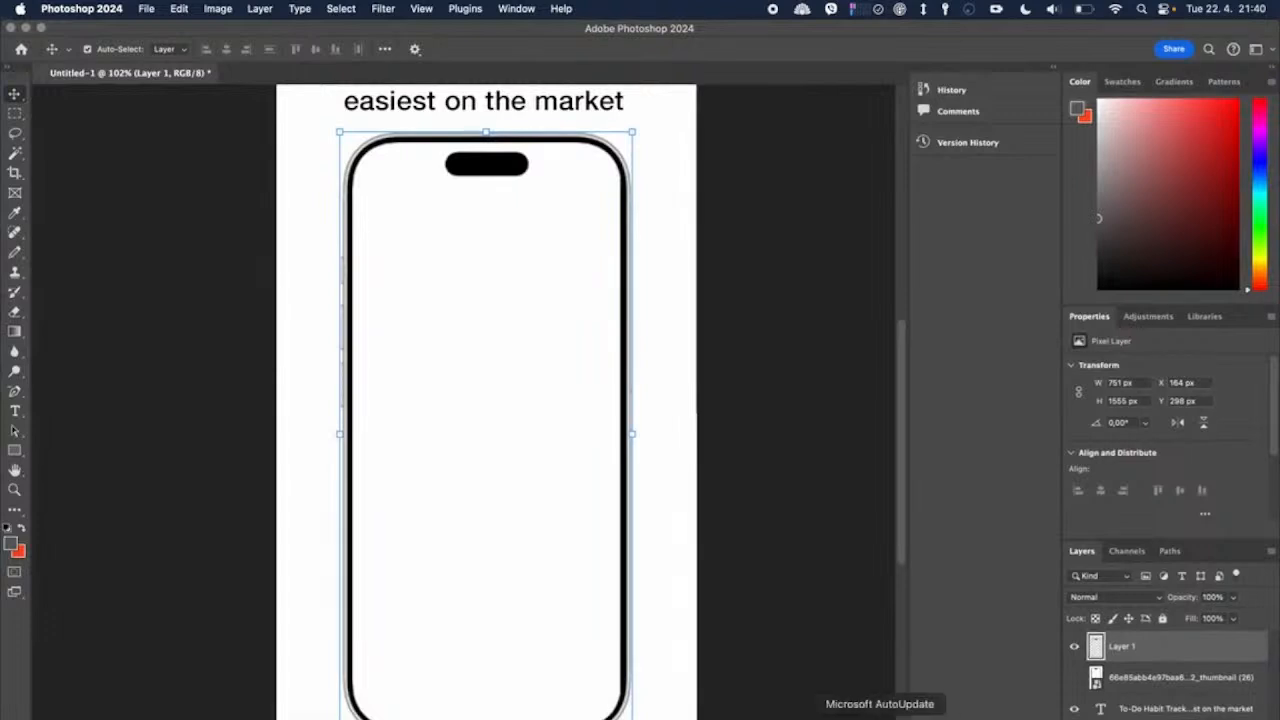
{"action": "left_click", "coordinate": [1122, 717]}
{"action": "left_click_drag", "start_coordinate": [632, 165], "coordinate": [566, 238]}
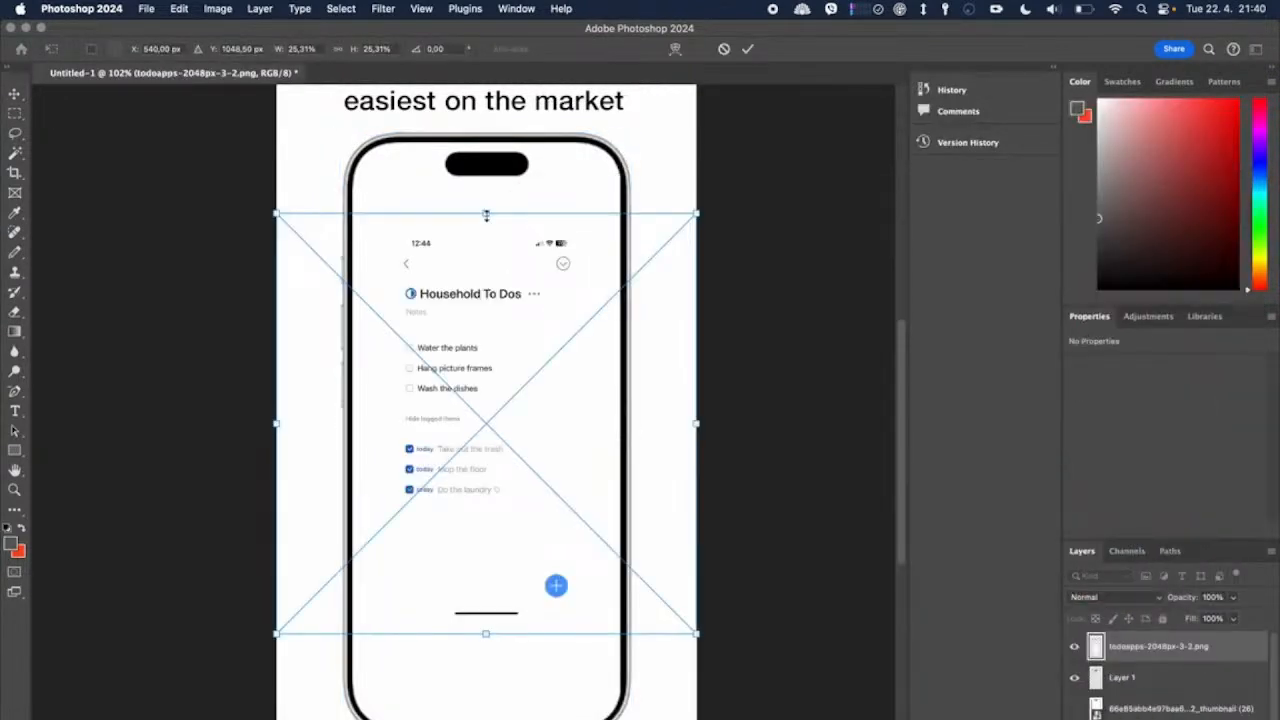
{"action": "left_click_drag", "start_coordinate": [489, 211], "coordinate": [493, 141]}
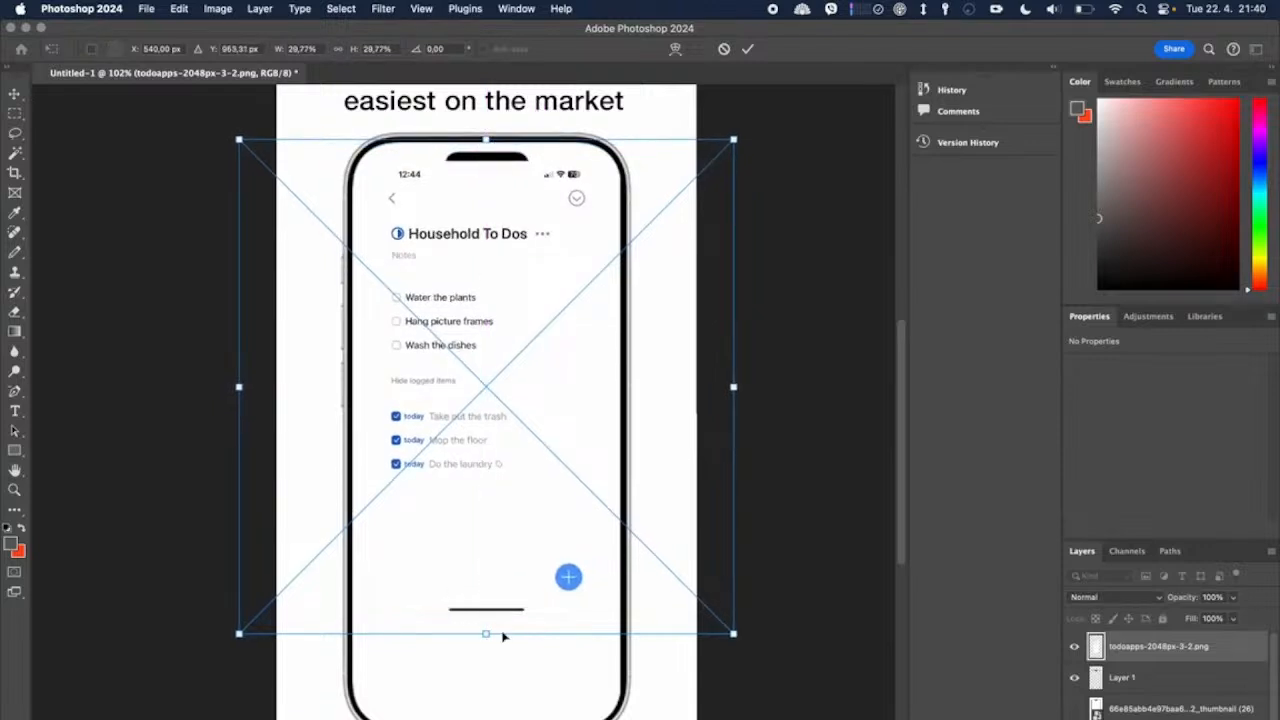
{"action": "left_click", "coordinate": [747, 48]}
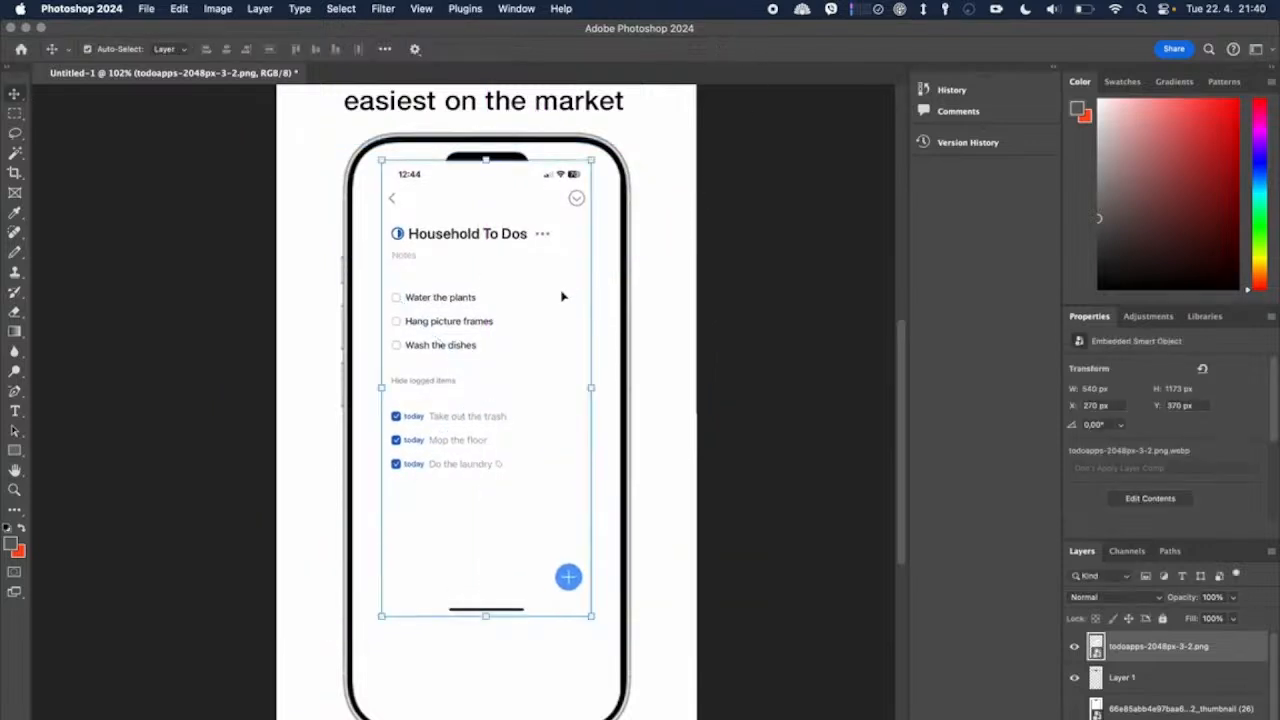
{"action": "left_click_drag", "start_coordinate": [486, 619], "coordinate": [484, 711]}
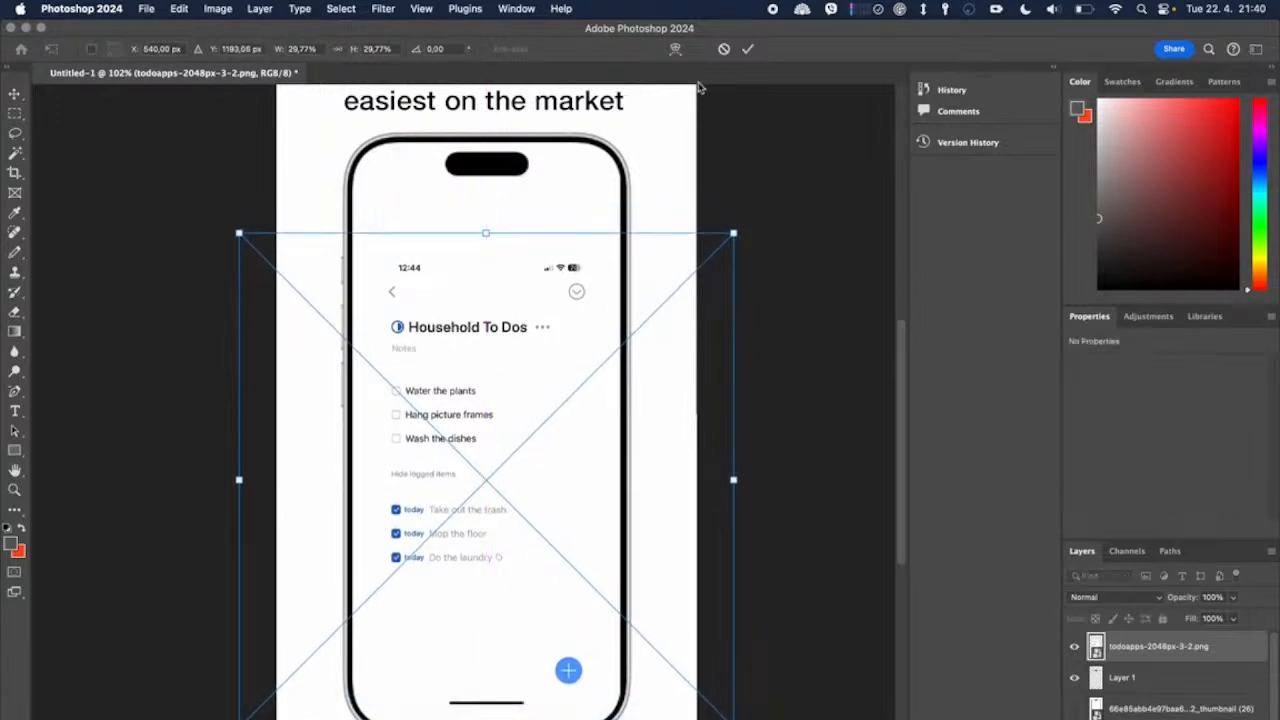
{"action": "left_click", "coordinate": [749, 49]}
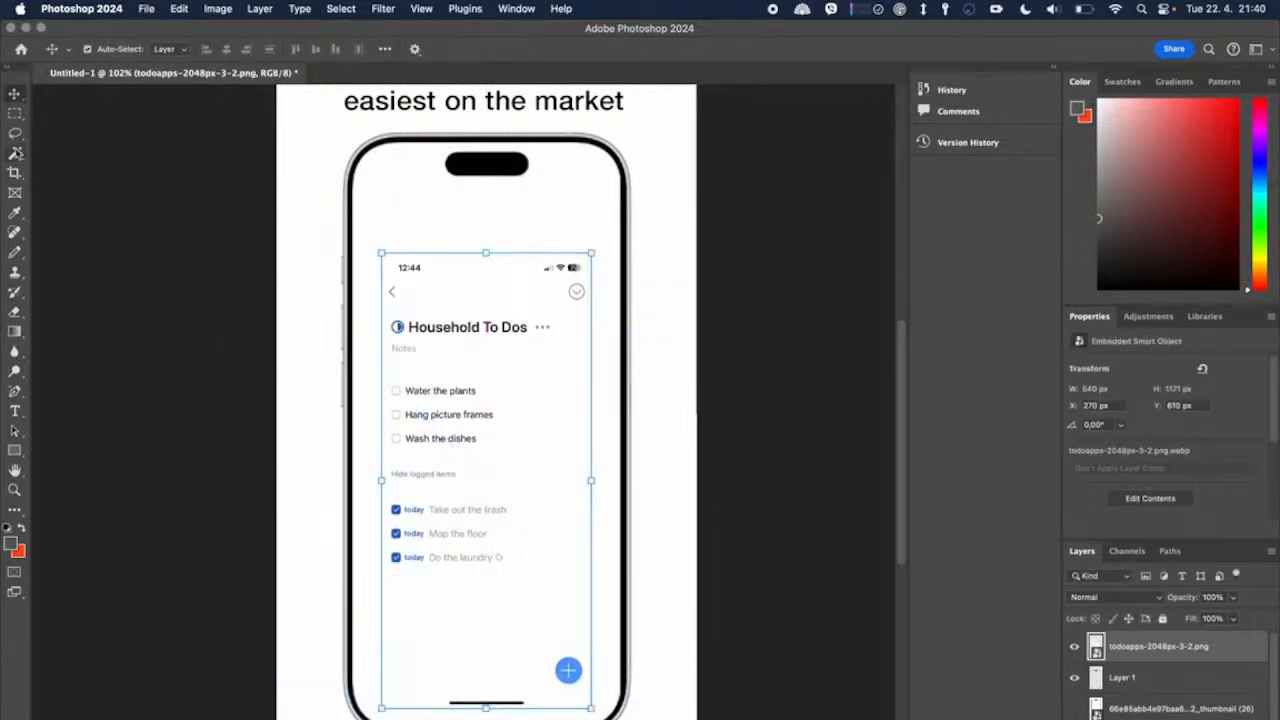
Step: Copy a rectangular selection around the placed app screen to a new layer and hide the todoapps-2048px-3-2.png layer
{"action": "left_click", "coordinate": [16, 153]}
{"action": "left_click", "coordinate": [15, 114]}
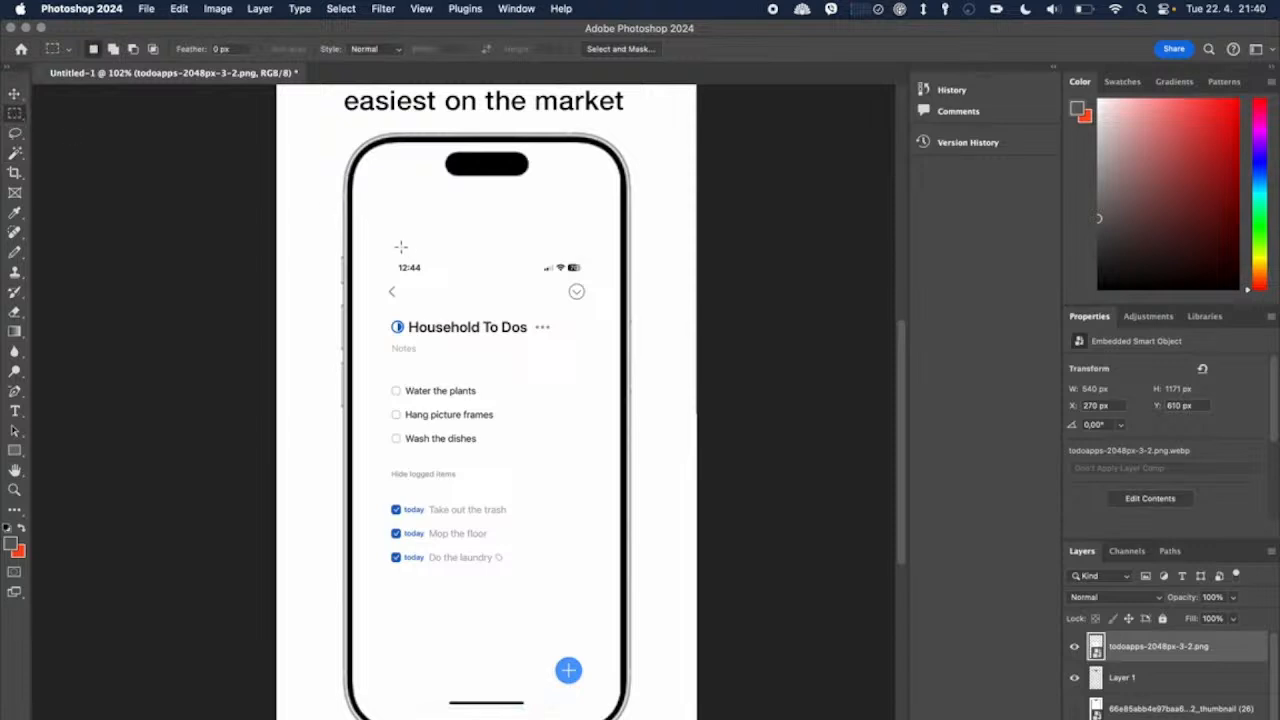
{"action": "left_click_drag", "start_coordinate": [376, 237], "coordinate": [597, 707]}
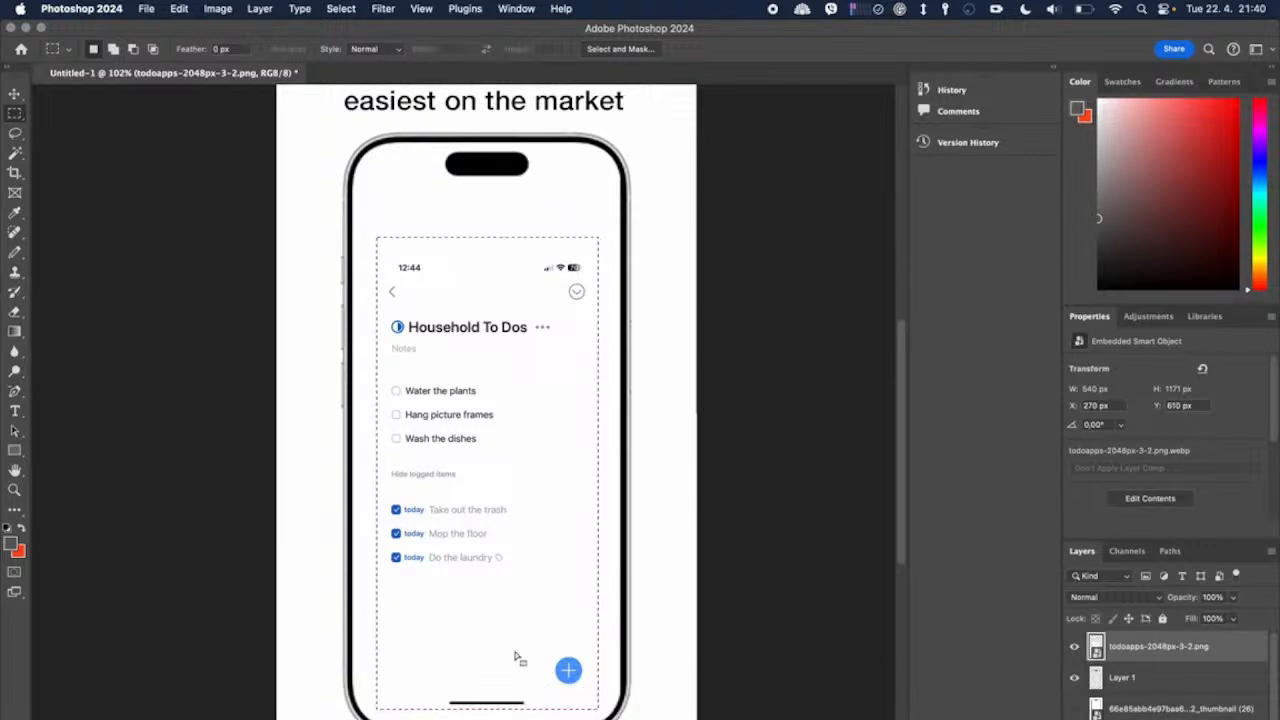
{"action": "right_click", "coordinate": [517, 656]}
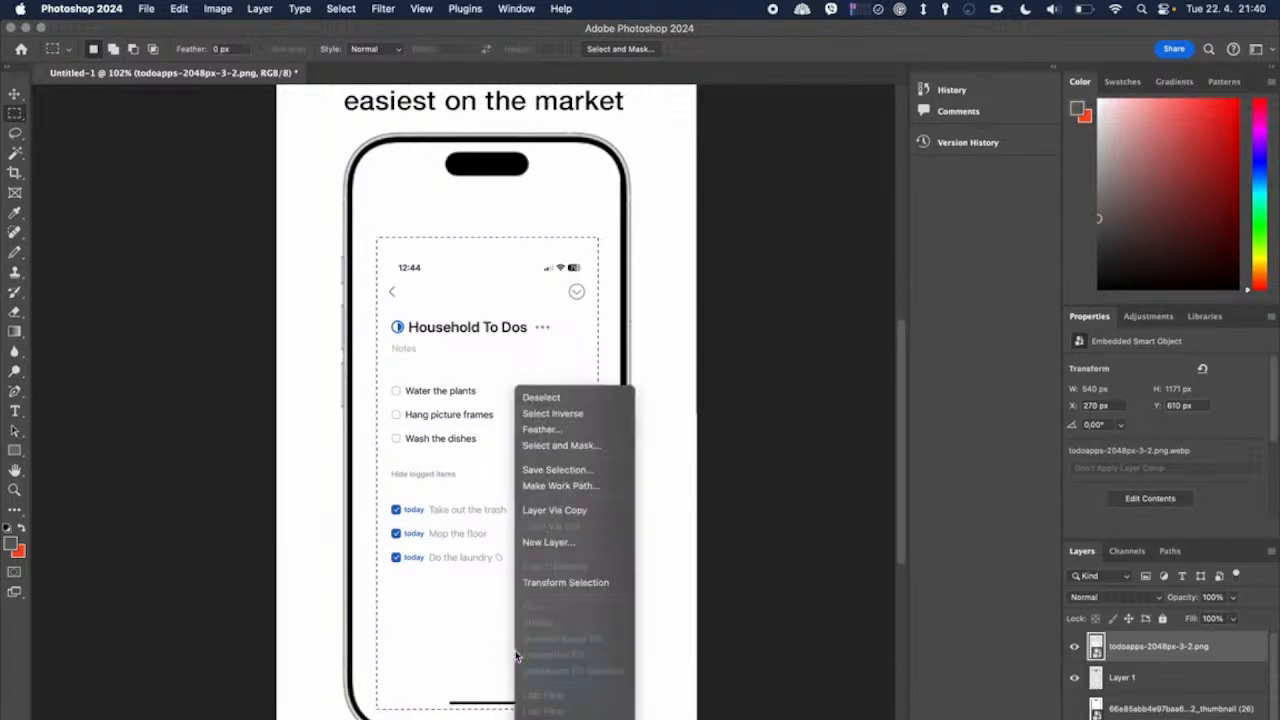
{"action": "left_click", "coordinate": [572, 514]}
{"action": "left_click", "coordinate": [1076, 679]}
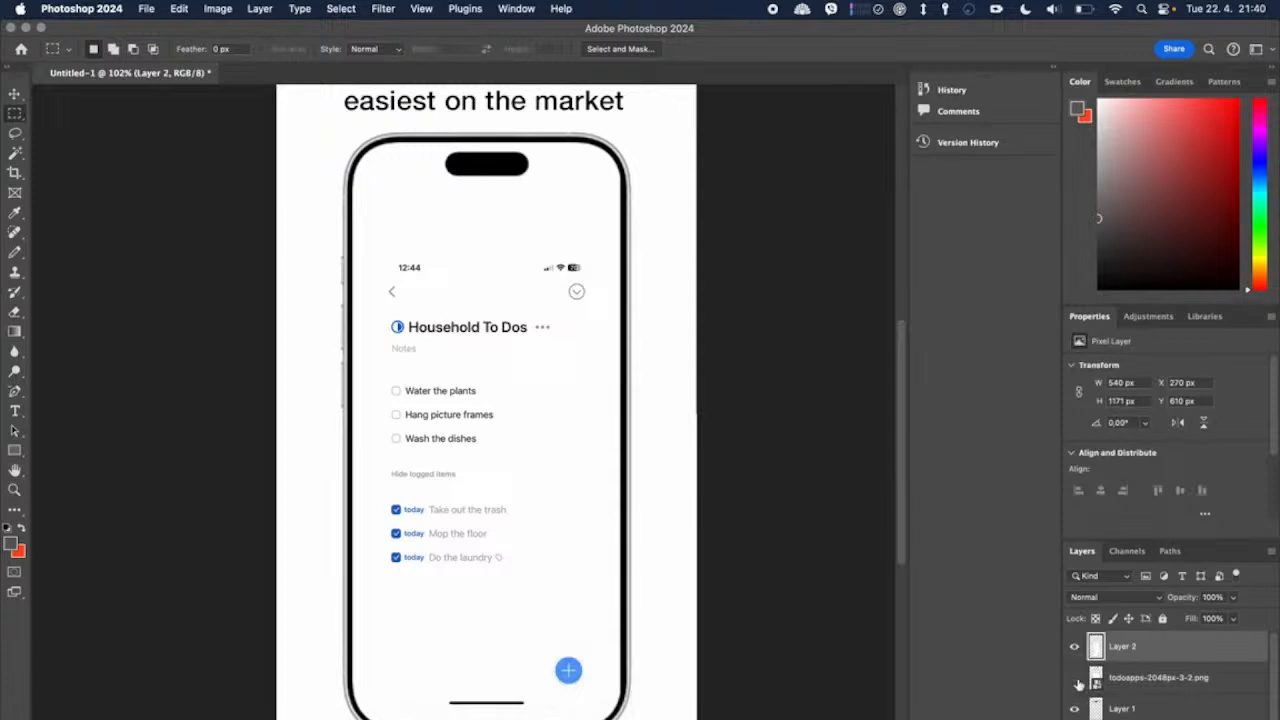
Step: Scale the copied app screen up to about 698 x 1512 px so it fills the phone frame
{"action": "left_click", "coordinate": [25, 94]}
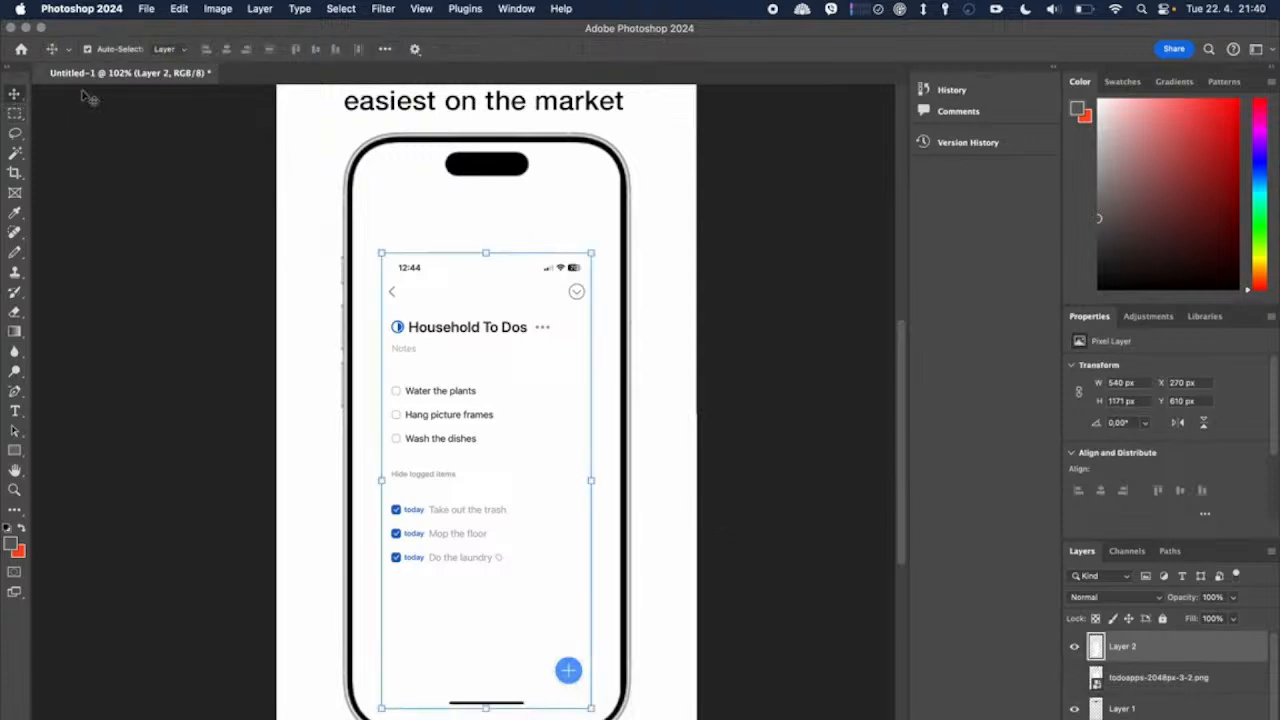
{"action": "left_click_drag", "start_coordinate": [486, 255], "coordinate": [487, 131]}
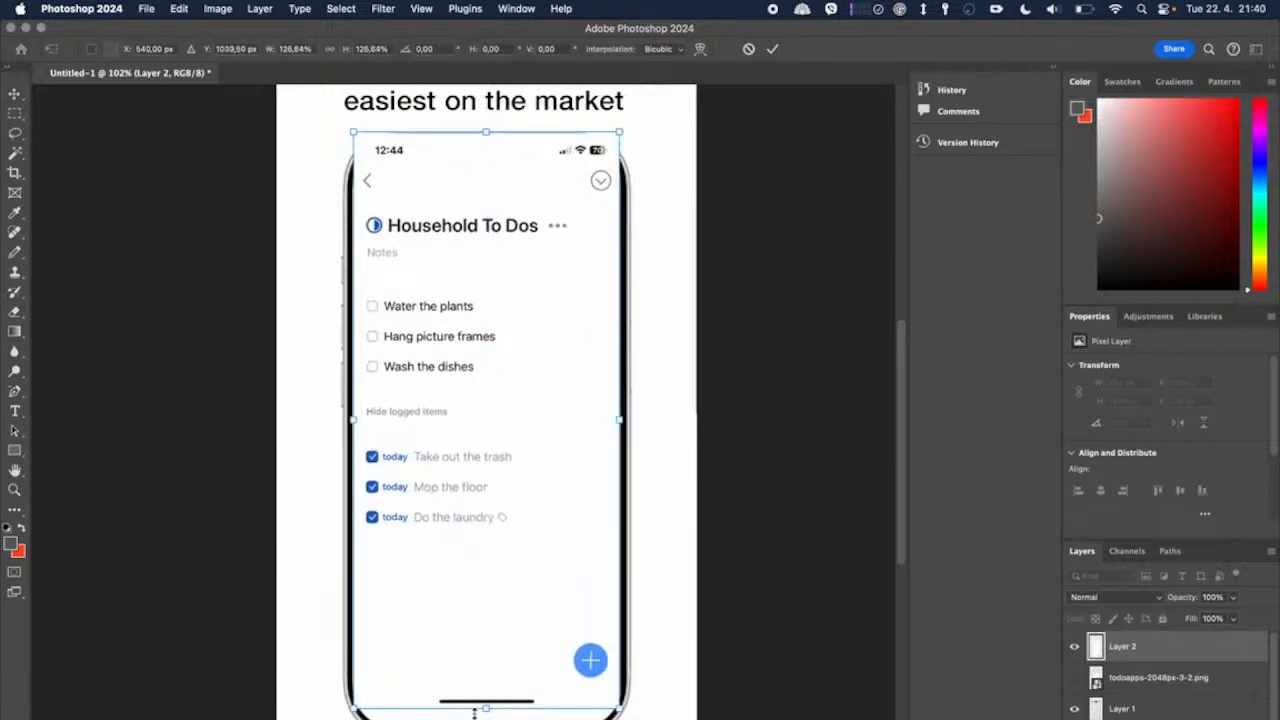
{"action": "mouse_move", "coordinate": [487, 705]}
{"action": "left_mouse_down"}
{"action": "mouse_move", "coordinate": [485, 716]}
{"action": "mouse_move", "coordinate": [487, 702]}
{"action": "left_mouse_up"}
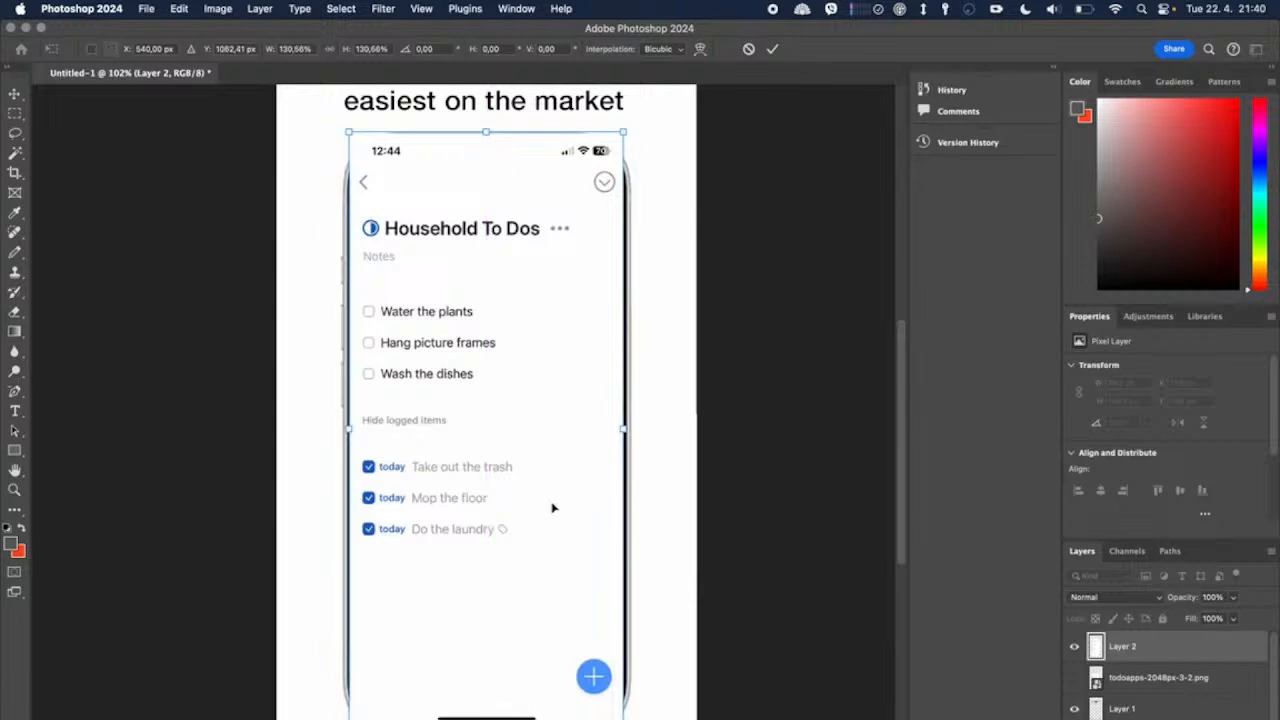
{"action": "left_click_drag", "start_coordinate": [485, 133], "coordinate": [487, 140]}
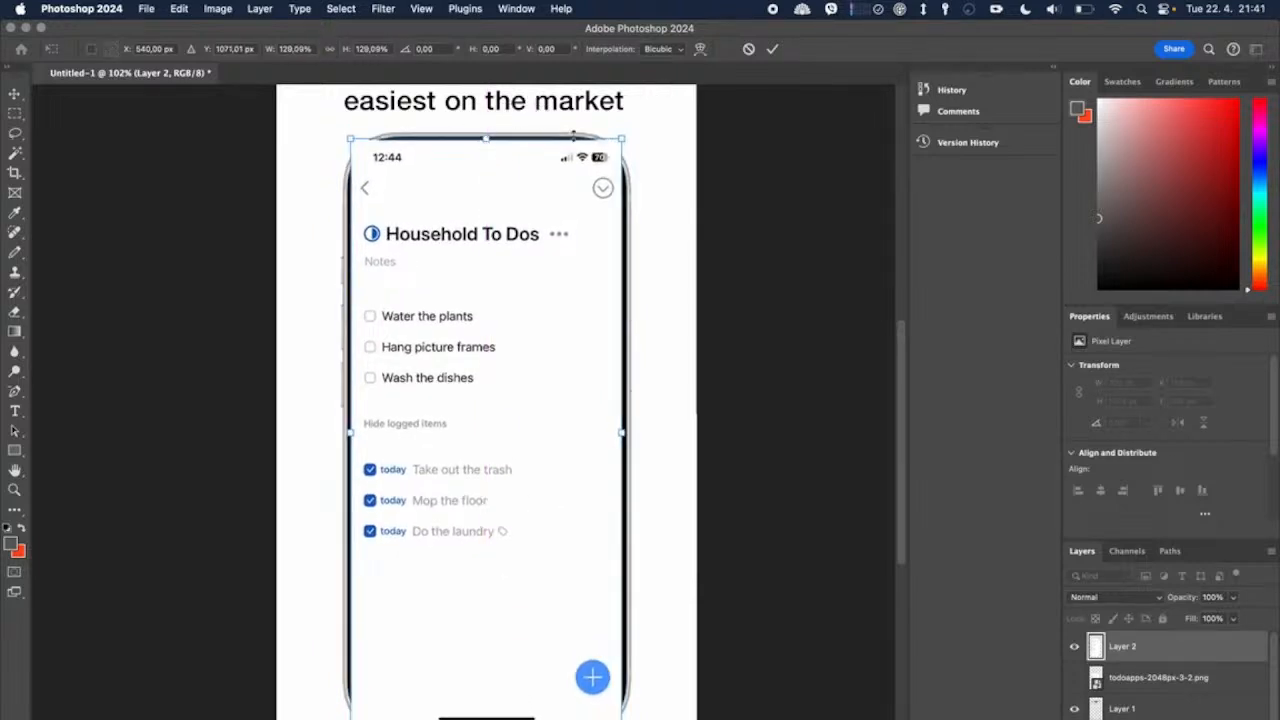
{"action": "left_click", "coordinate": [775, 49]}
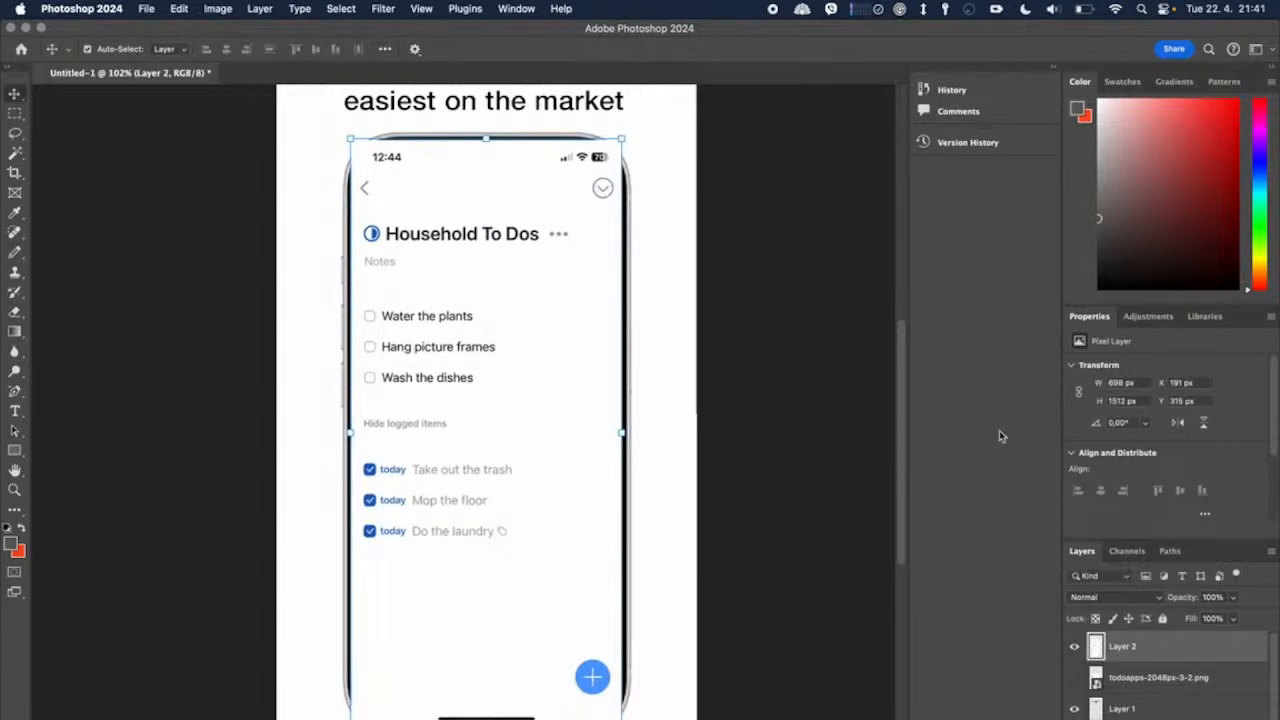
Step: Move the app screen layer beneath the phone frame layer and check the whole composition
{"action": "left_click_drag", "start_coordinate": [1137, 646], "coordinate": [1140, 712]}
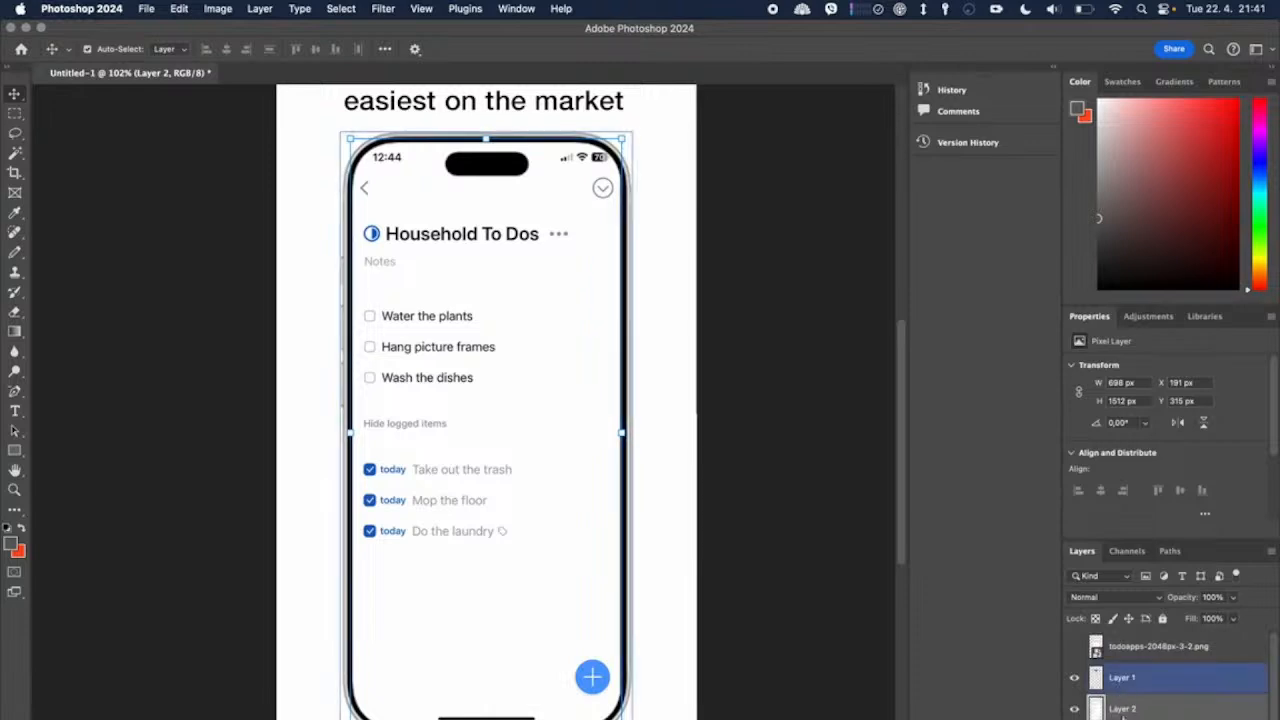
{"action": "left_click", "coordinate": [748, 557]}
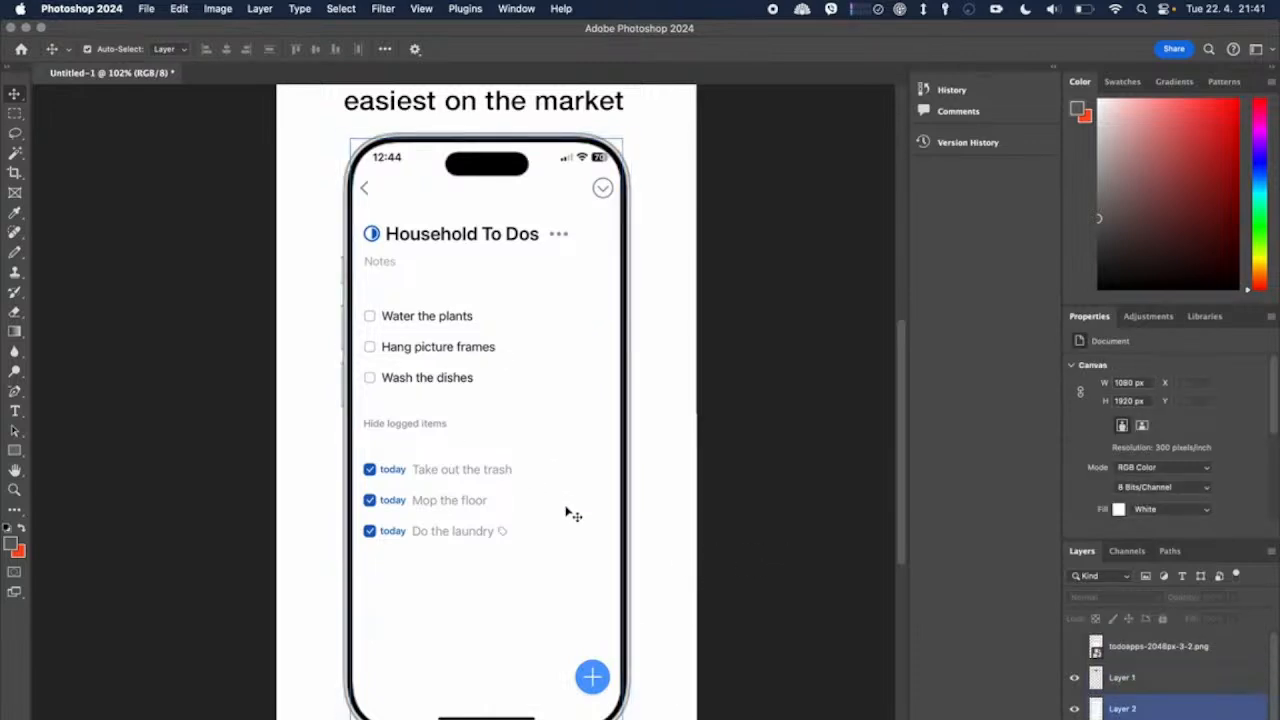
{"action": "key", "text": "super+0"}
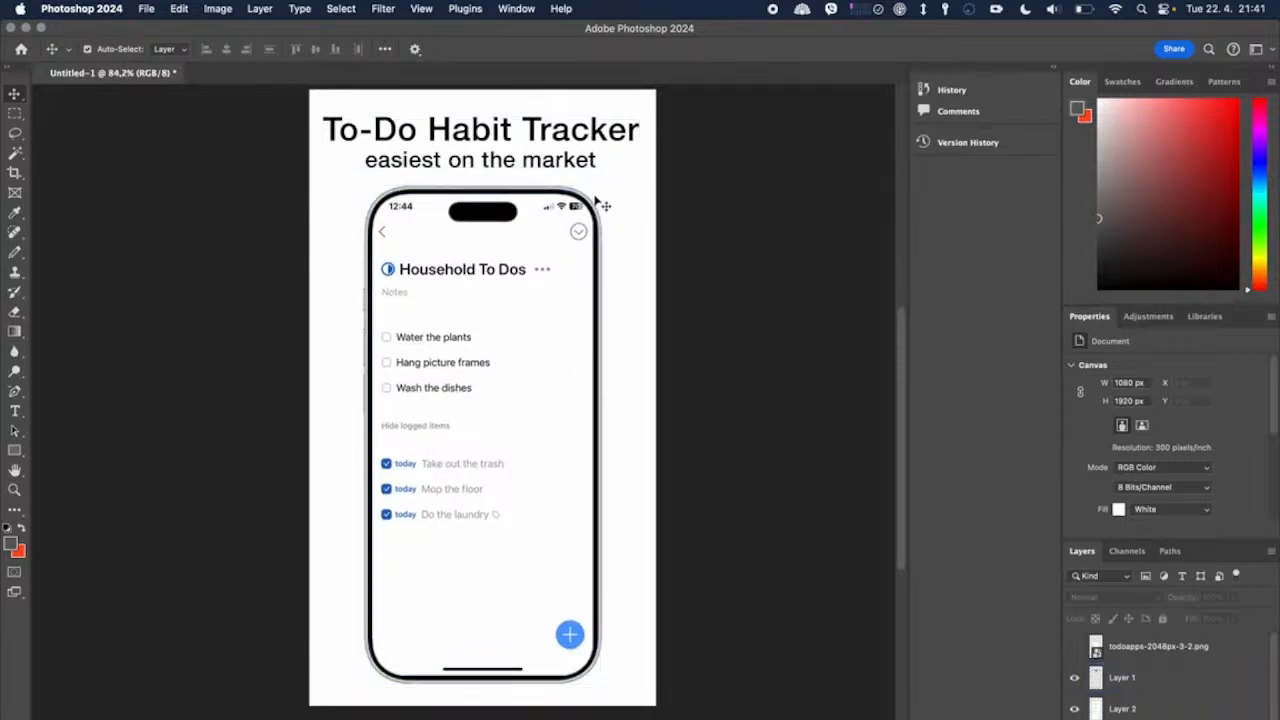
{"action": "left_click", "coordinate": [541, 210]}
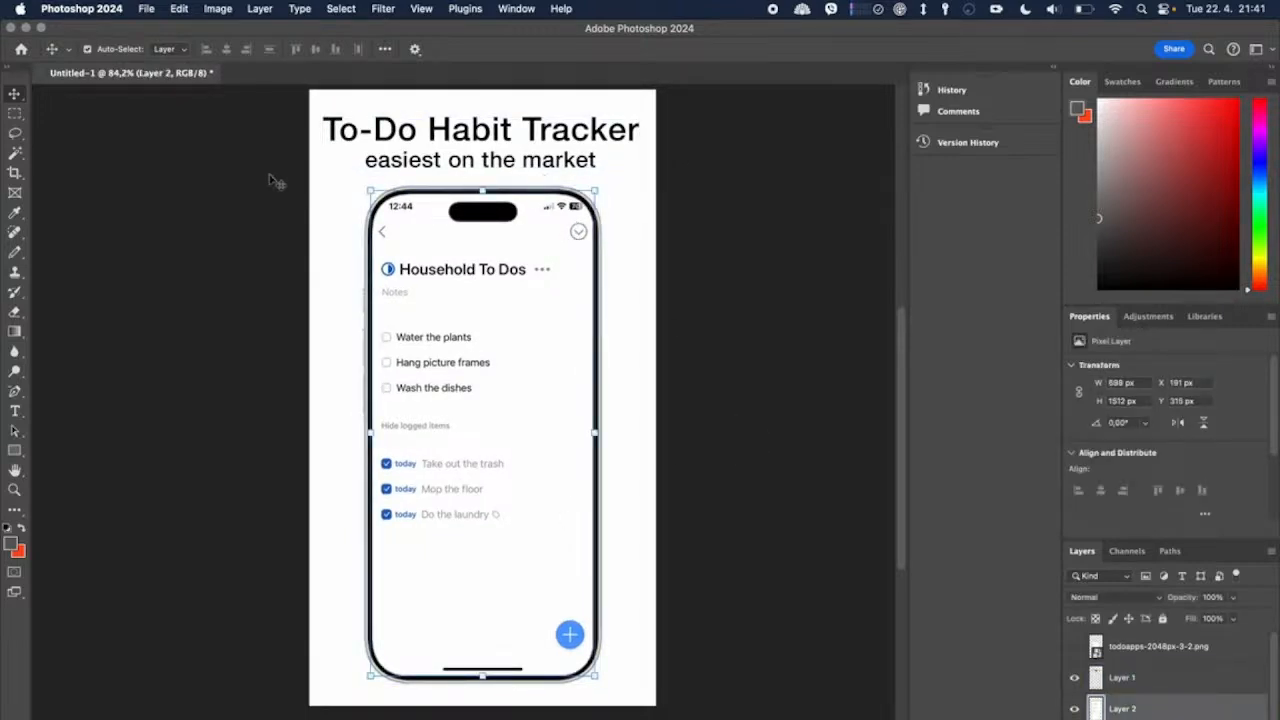
Step: Select the area surrounding the phone from the frame layer with the Magic Wand and expand the selection by 2 pixels
{"action": "left_click", "coordinate": [1148, 686]}
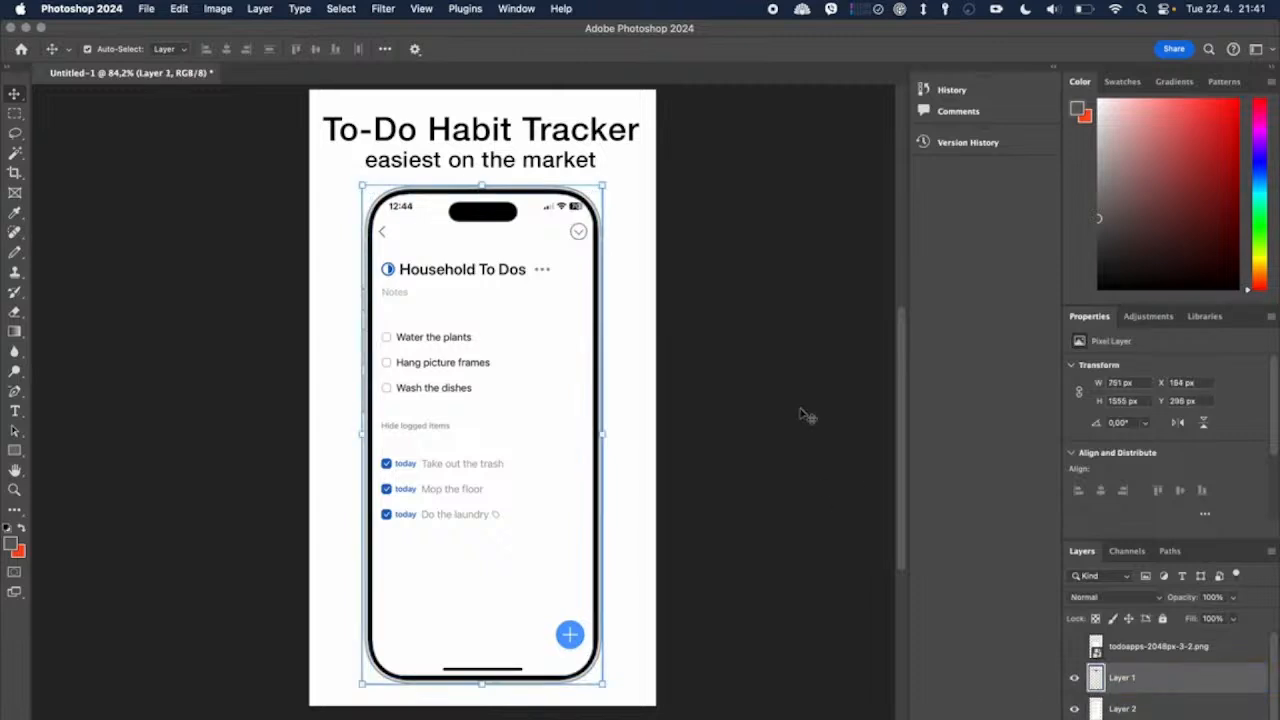
{"action": "left_click", "coordinate": [15, 152]}
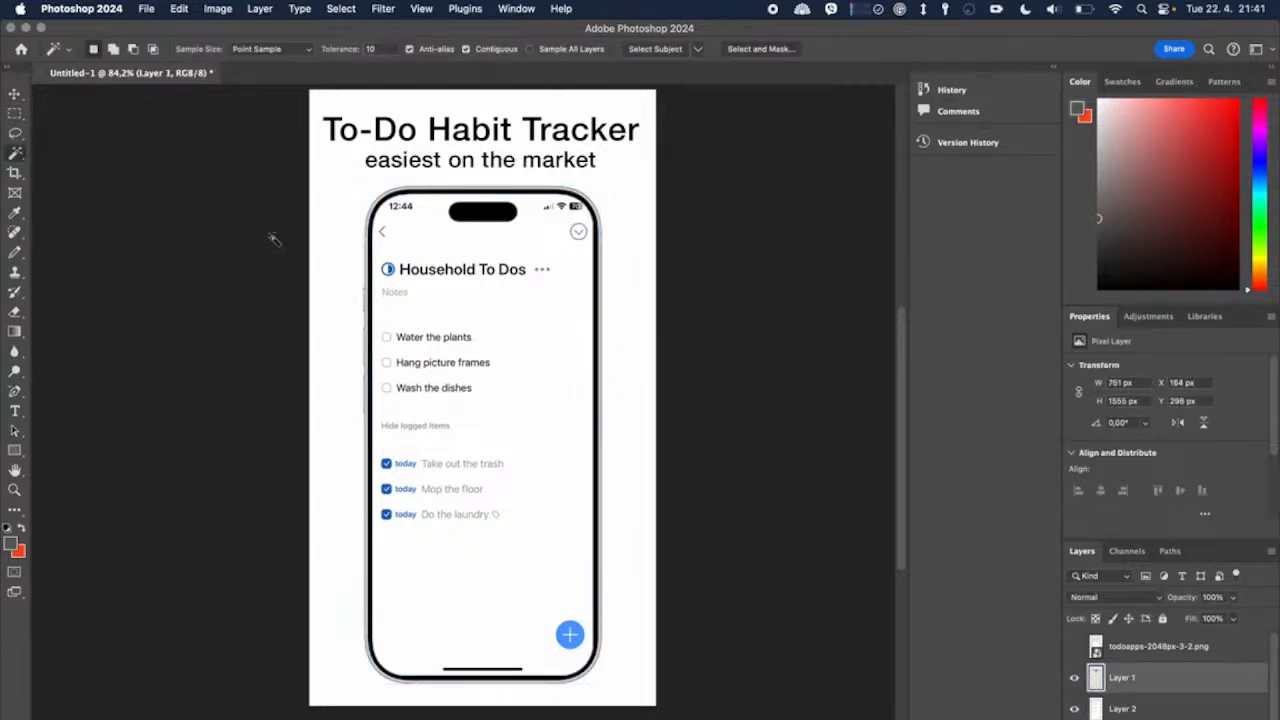
{"action": "left_click", "coordinate": [317, 207]}
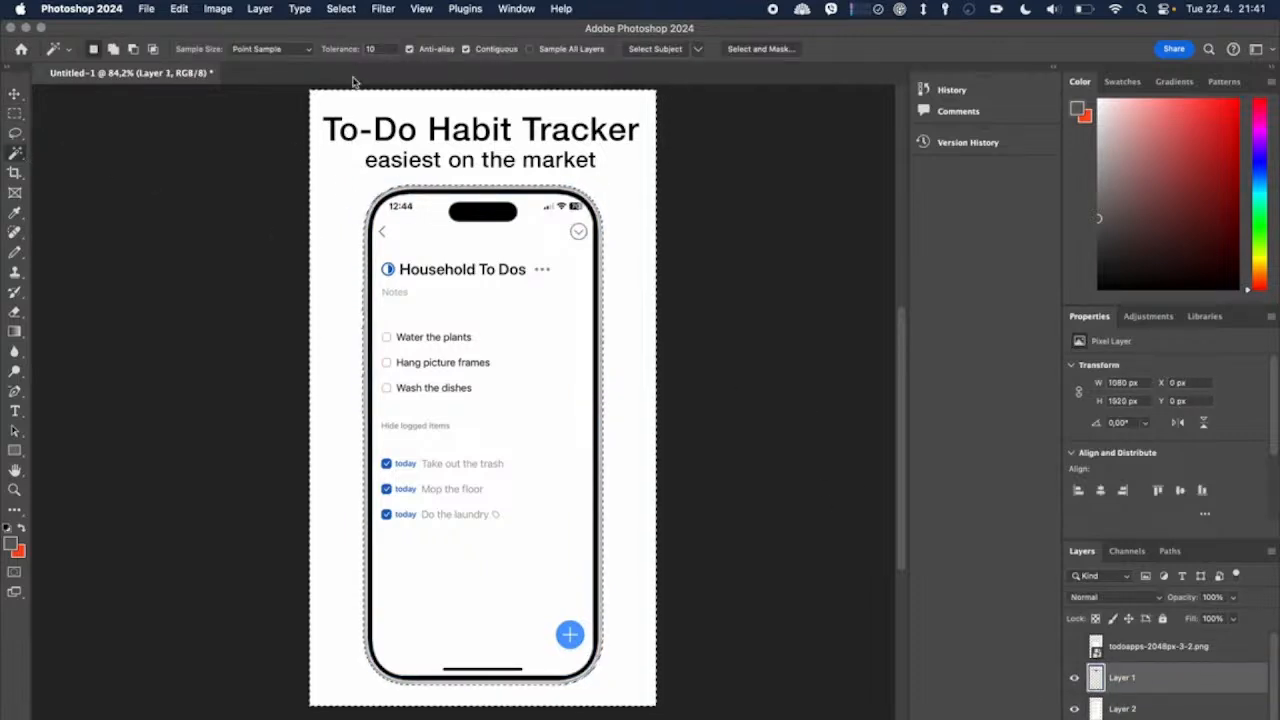
{"action": "left_click", "coordinate": [341, 8]}
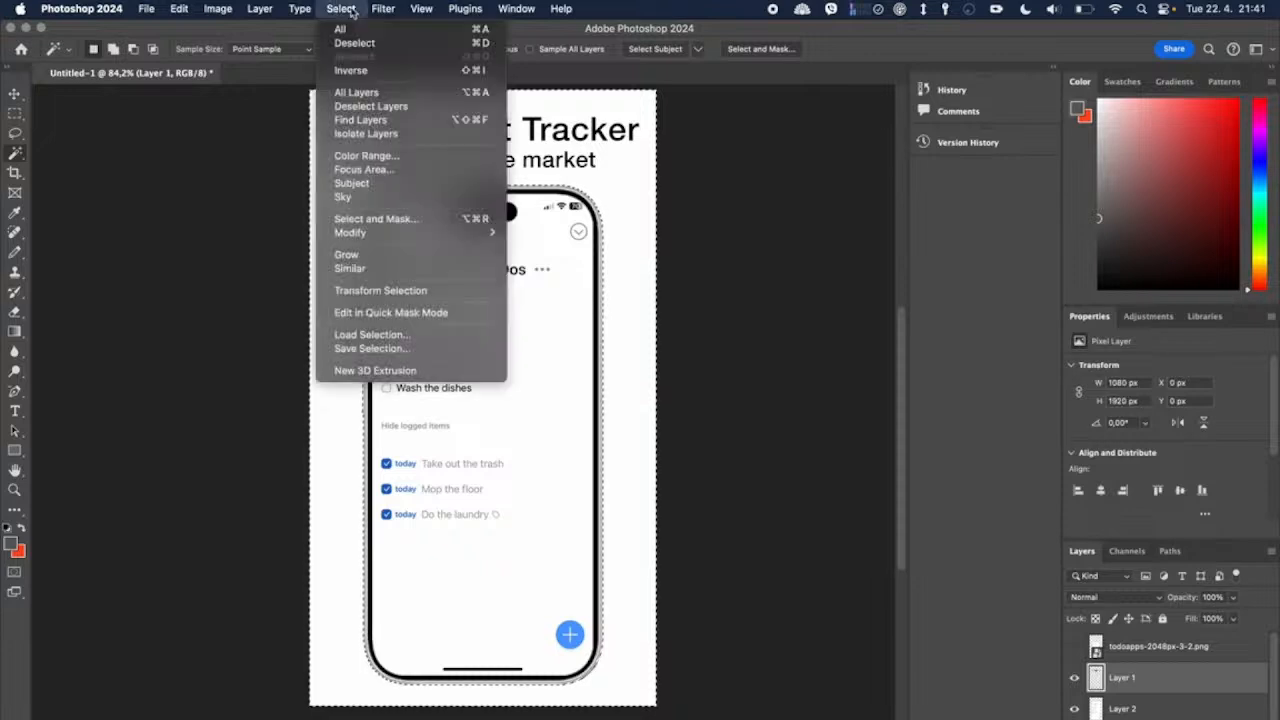
{"action": "mouse_move", "coordinate": [367, 235]}
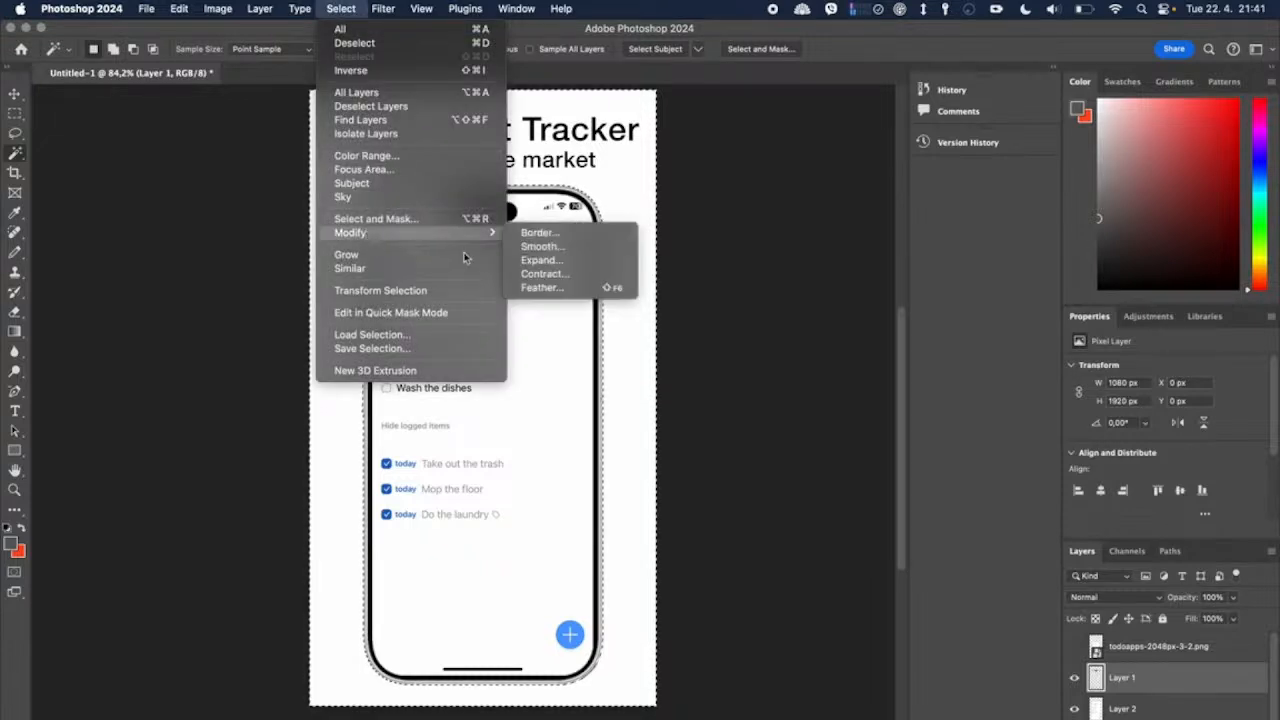
{"action": "left_click", "coordinate": [541, 260]}
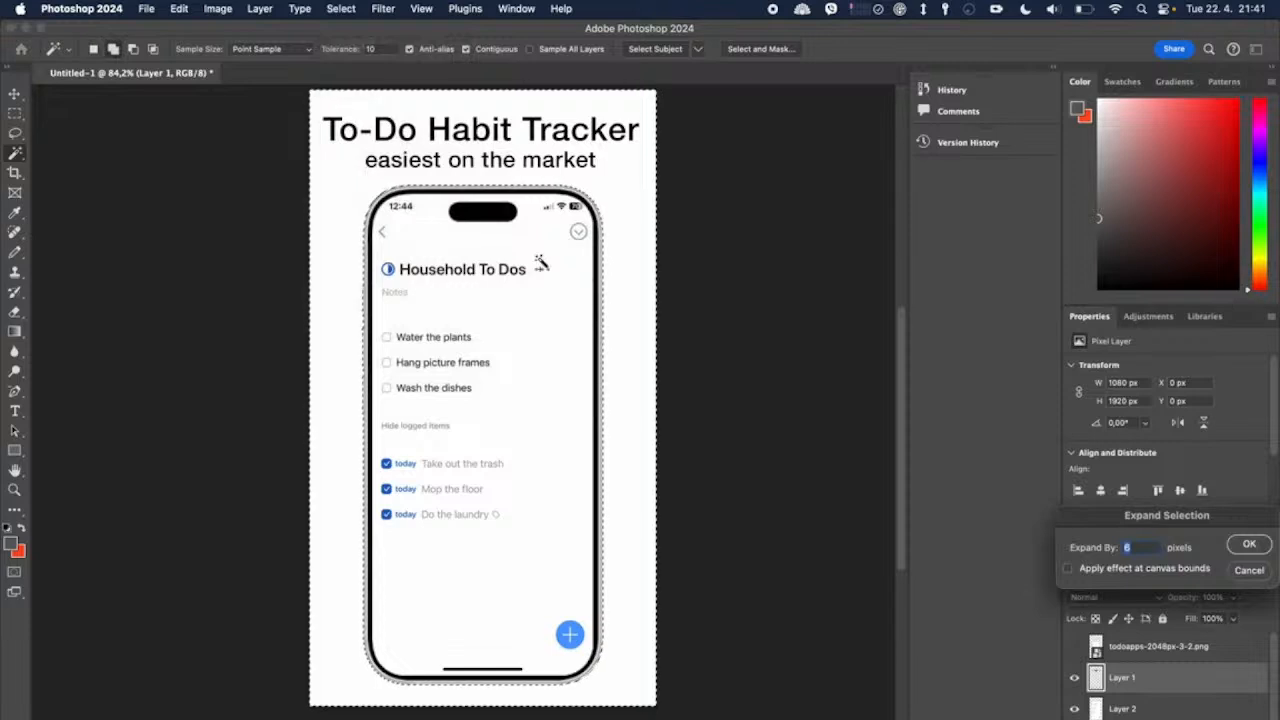
{"action": "type", "text": "2"}
{"action": "key", "text": "Return"}
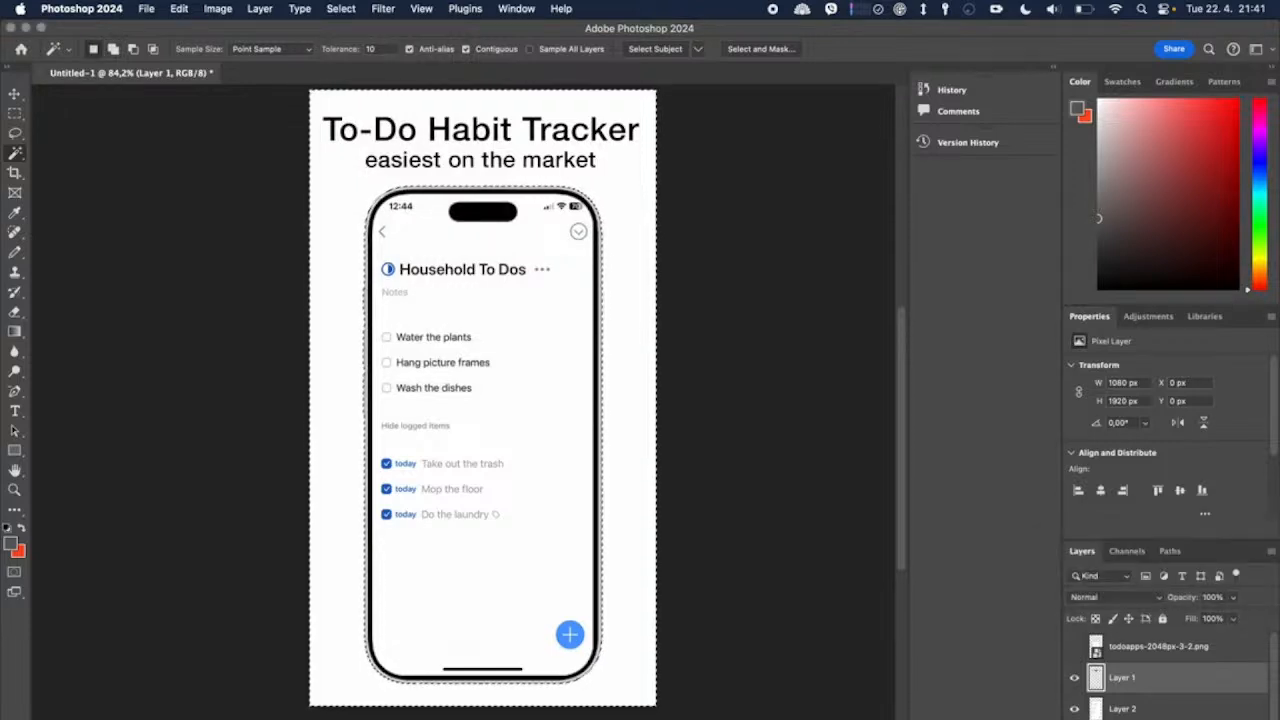
{"action": "left_click", "coordinate": [341, 8]}
{"action": "left_click", "coordinate": [373, 75]}
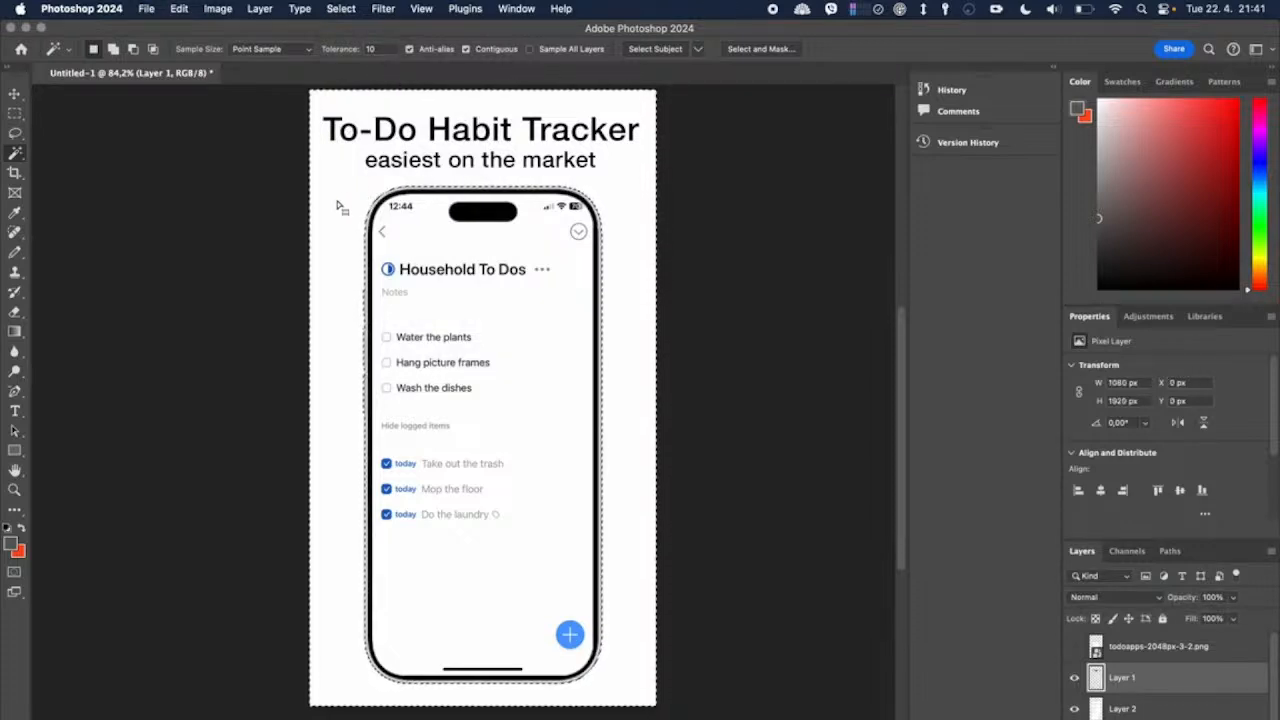
Step: Erase the parts of the app screen layer that extend outside the phone frame and clear the selection
{"action": "left_click", "coordinate": [15, 312]}
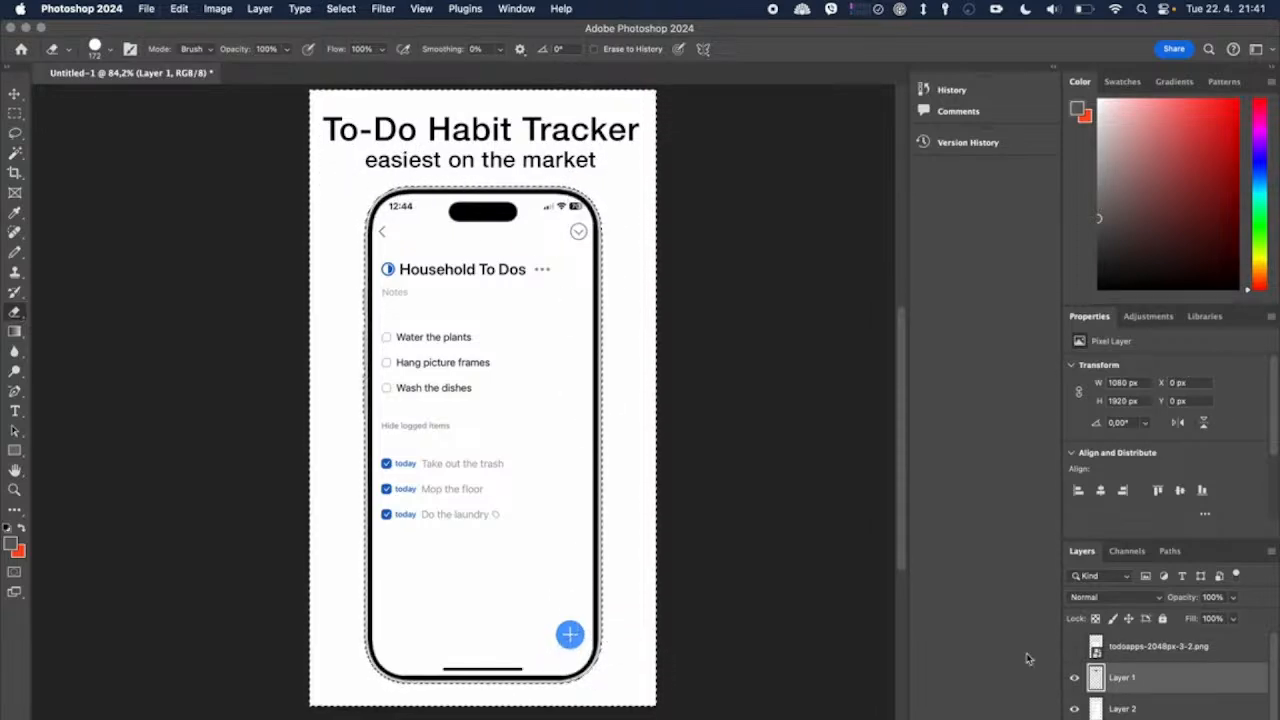
{"action": "left_click", "coordinate": [1123, 709]}
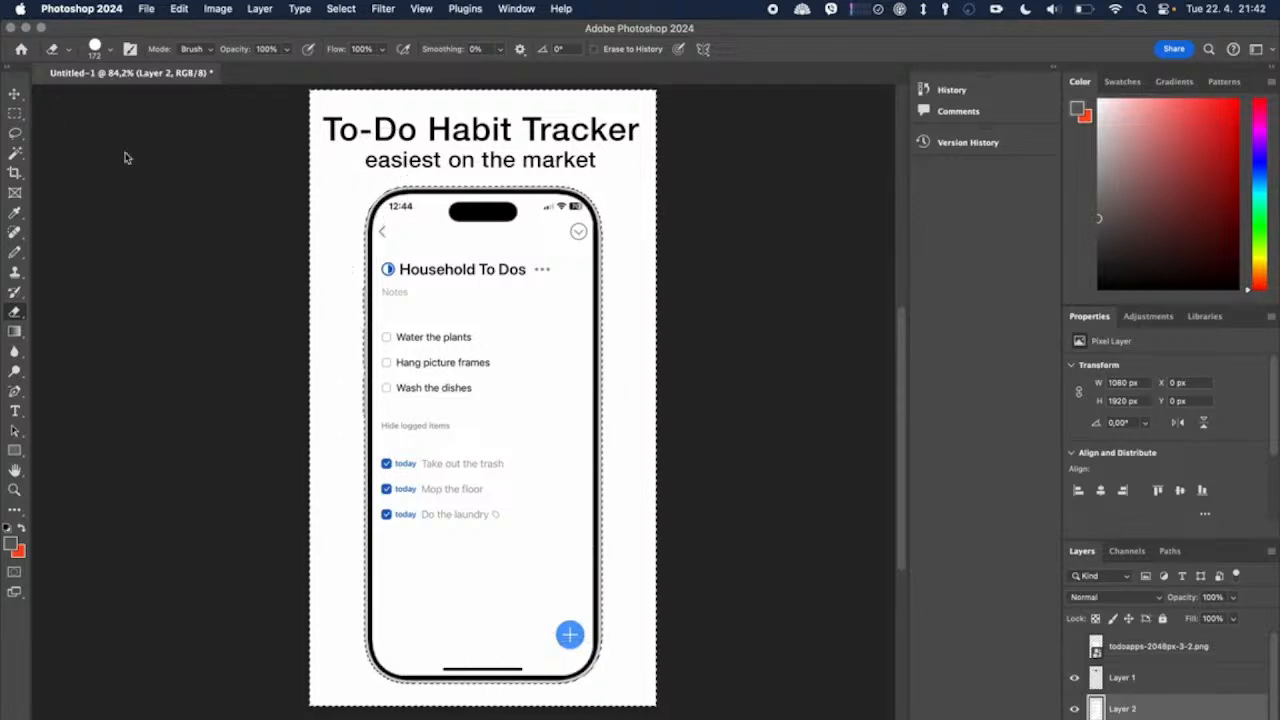
{"action": "left_click", "coordinate": [15, 153]}
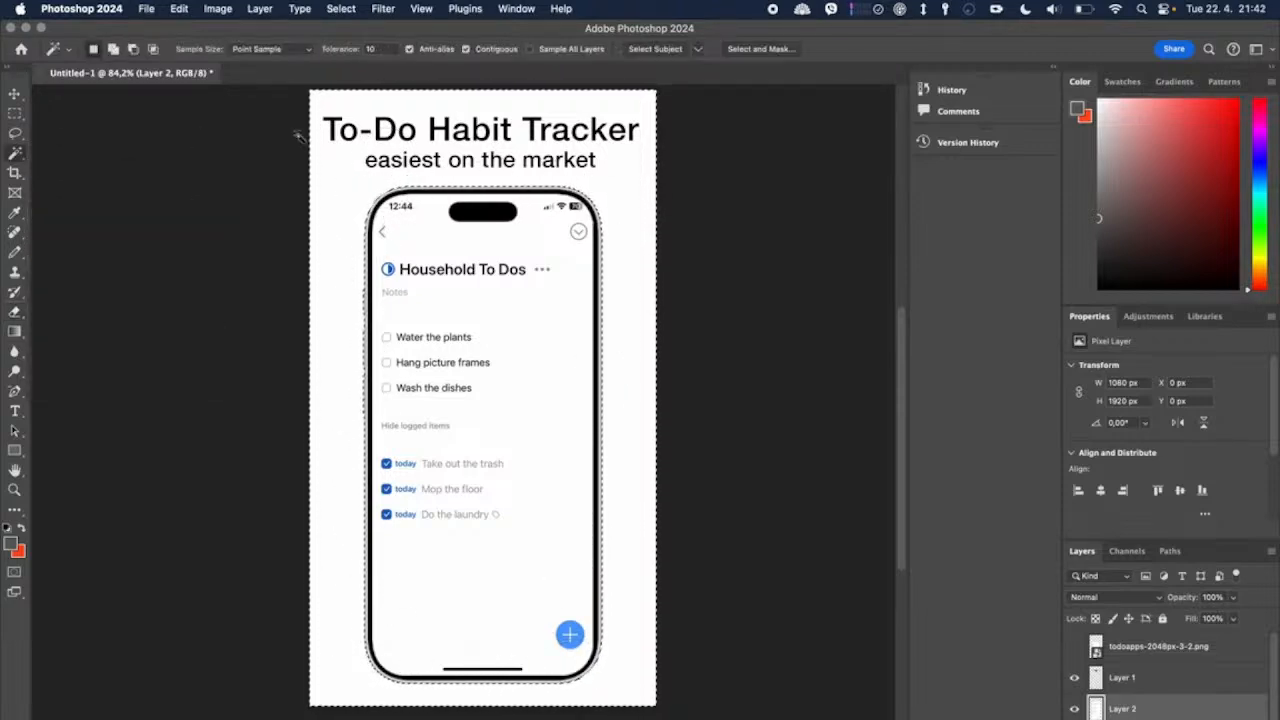
{"action": "right_click", "coordinate": [351, 206]}
{"action": "left_click", "coordinate": [388, 432]}
{"action": "scroll", "coordinate": [1170, 670], "scroll_direction": "down", "scroll_amount": 1}
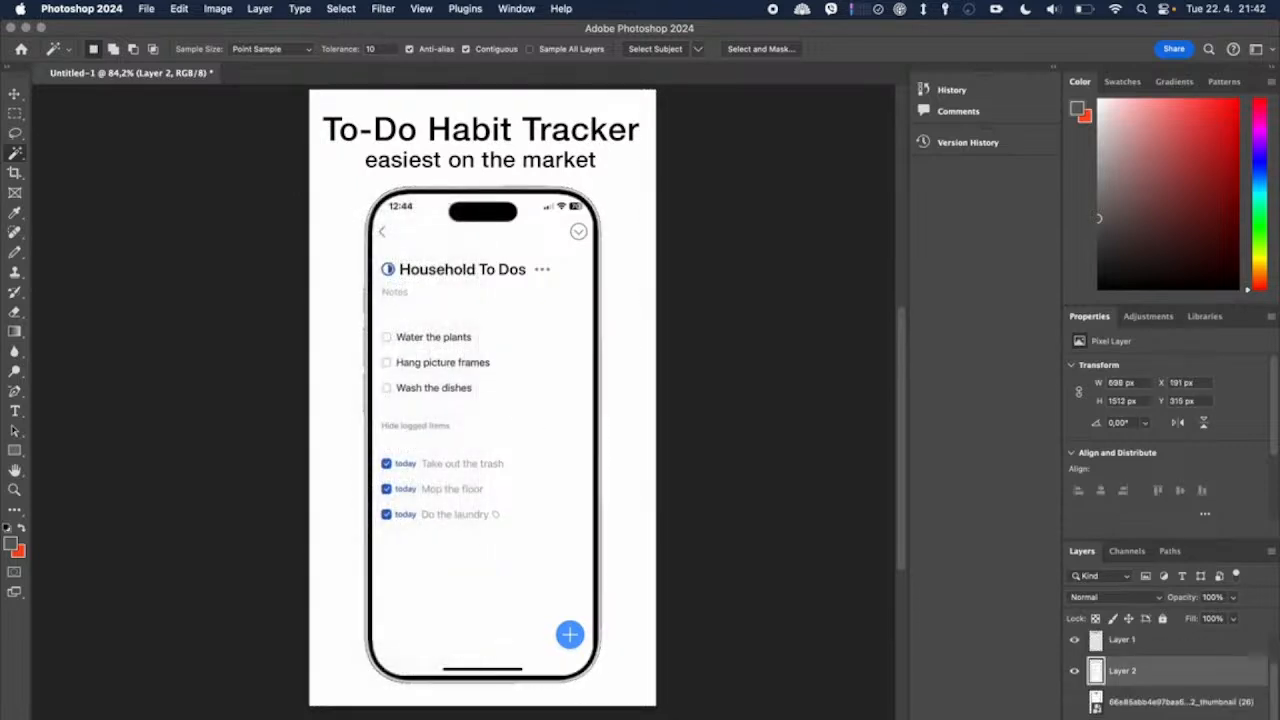
Step: Activate the Background layer and set the foreground color to the blue sampled from the app screen's plus button
{"action": "left_click", "coordinate": [1150, 719]}
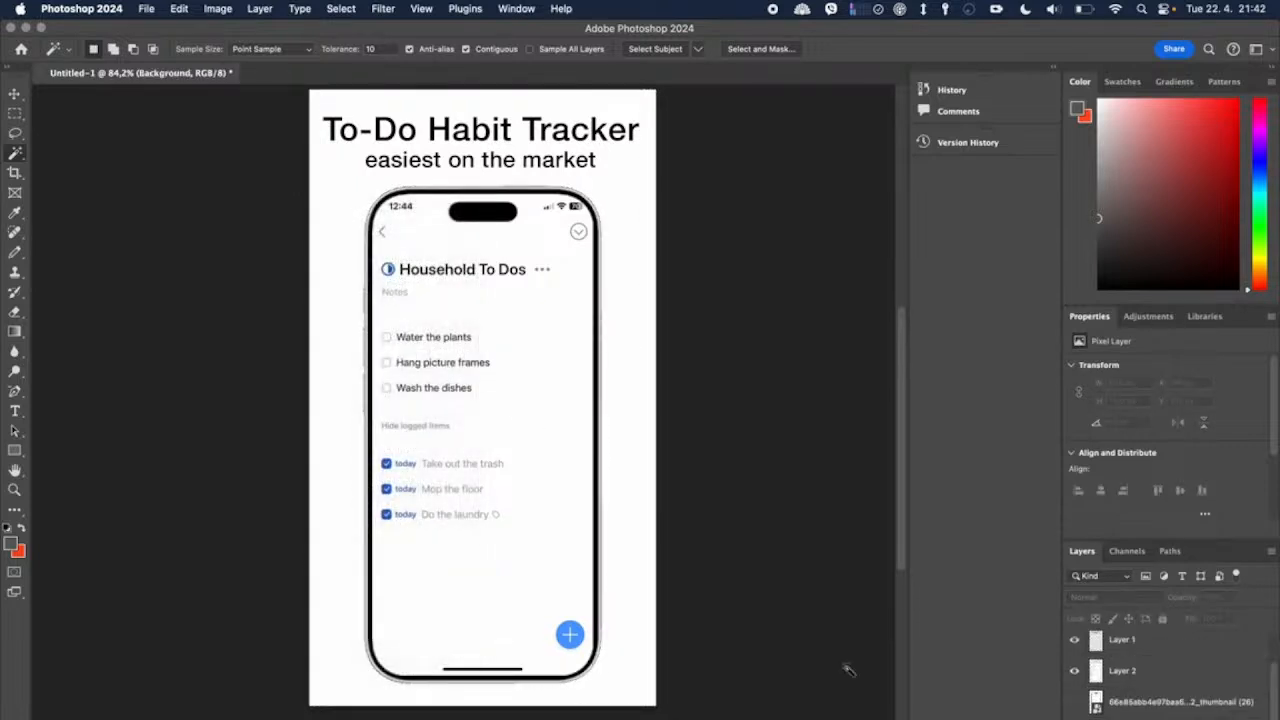
{"action": "left_click", "coordinate": [11, 543]}
{"action": "mouse_move", "coordinate": [1090, 619]}
{"action": "left_mouse_down"}
{"action": "mouse_move", "coordinate": [1093, 642]}
{"action": "mouse_move", "coordinate": [1098, 606]}
{"action": "left_mouse_up"}
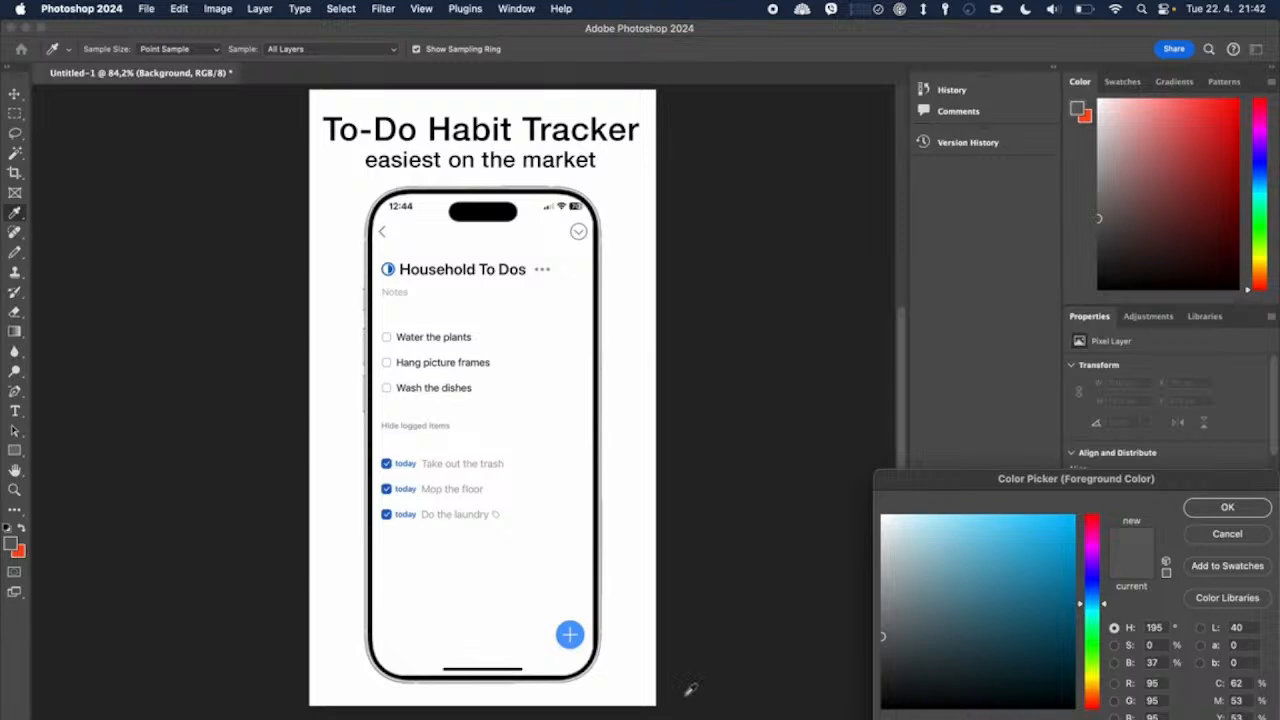
{"action": "left_click", "coordinate": [580, 626]}
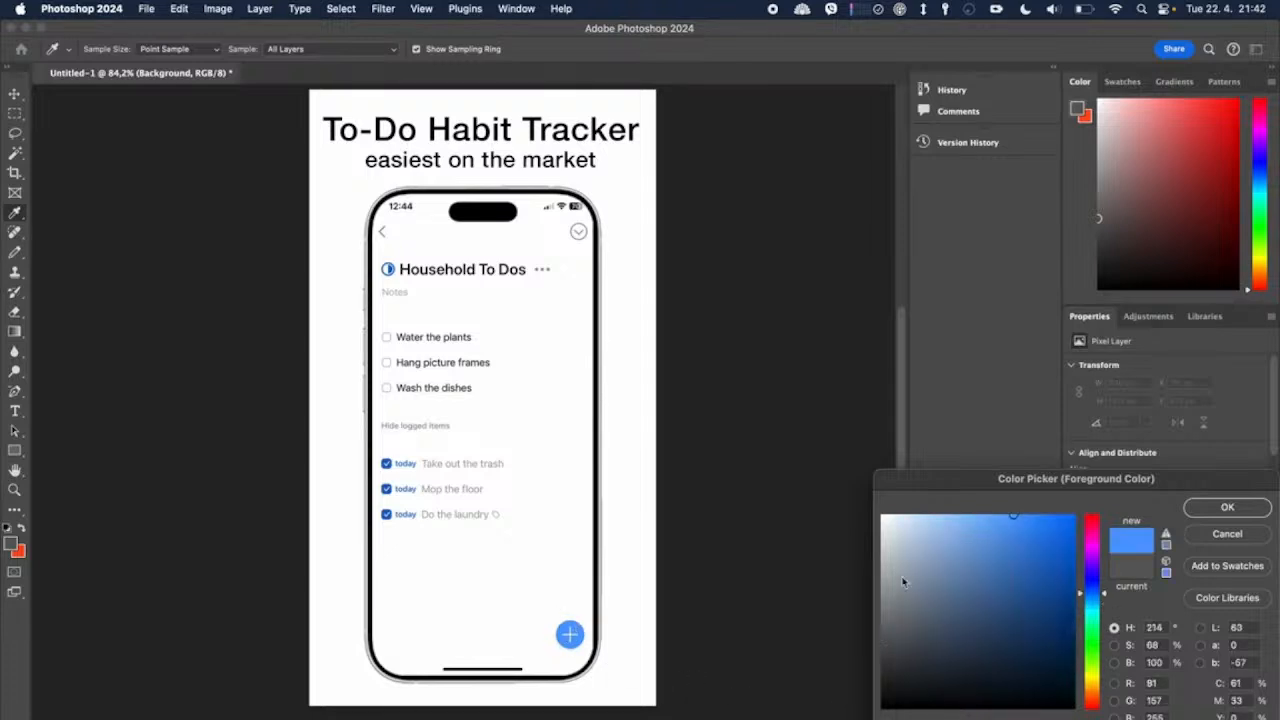
{"action": "left_click", "coordinate": [1227, 509]}
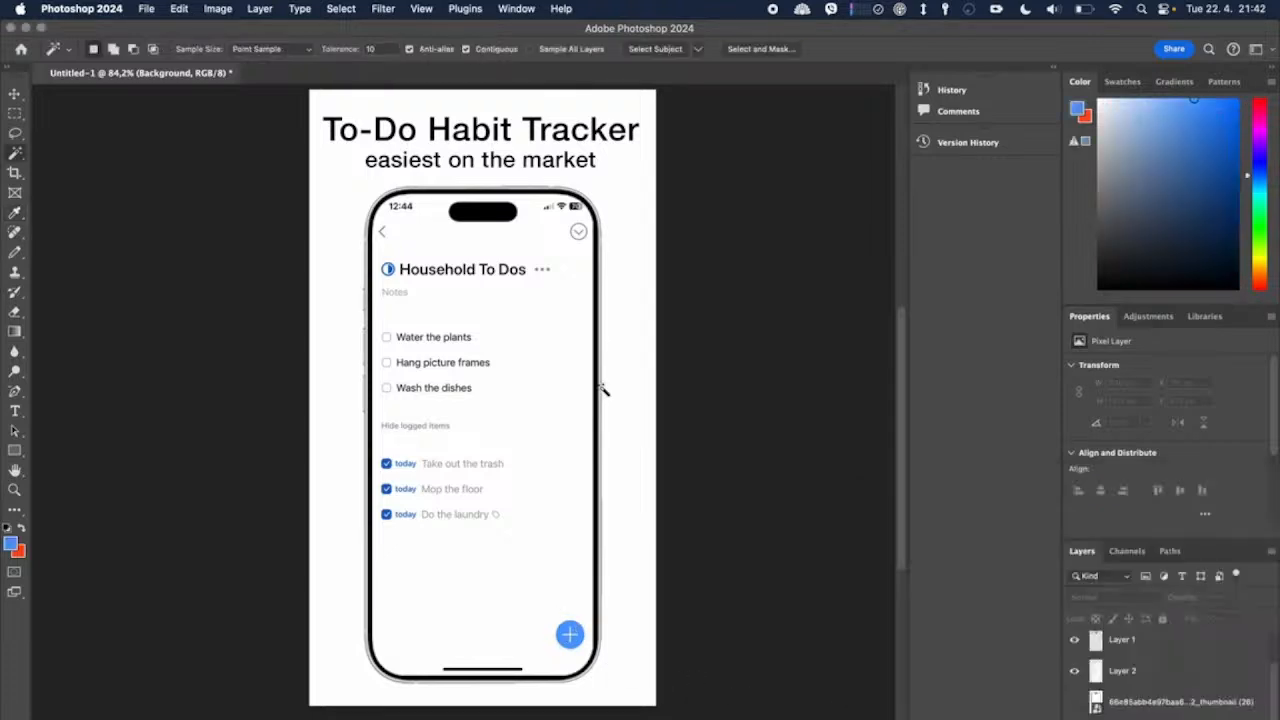
Step: Paint the entire Background layer blue with the Pencil tool, enlarging the brush to about 2840 px
{"action": "left_click", "coordinate": [14, 253]}
{"action": "mouse_move", "coordinate": [316, 140]}
{"action": "left_mouse_down"}
{"action": "mouse_move", "coordinate": [570, 104]}
{"action": "mouse_move", "coordinate": [711, 149]}
{"action": "mouse_move", "coordinate": [654, 96]}
{"action": "mouse_move", "coordinate": [544, 99]}
{"action": "mouse_move", "coordinate": [393, 133]}
{"action": "mouse_move", "coordinate": [313, 130]}
{"action": "mouse_move", "coordinate": [351, 96]}
{"action": "mouse_move", "coordinate": [310, 95]}
{"action": "left_mouse_up"}
{"action": "mouse_move", "coordinate": [660, 109]}
{"action": "left_mouse_down"}
{"action": "mouse_move", "coordinate": [646, 220]}
{"action": "mouse_move", "coordinate": [634, 171]}
{"action": "mouse_move", "coordinate": [649, 94]}
{"action": "left_mouse_up"}
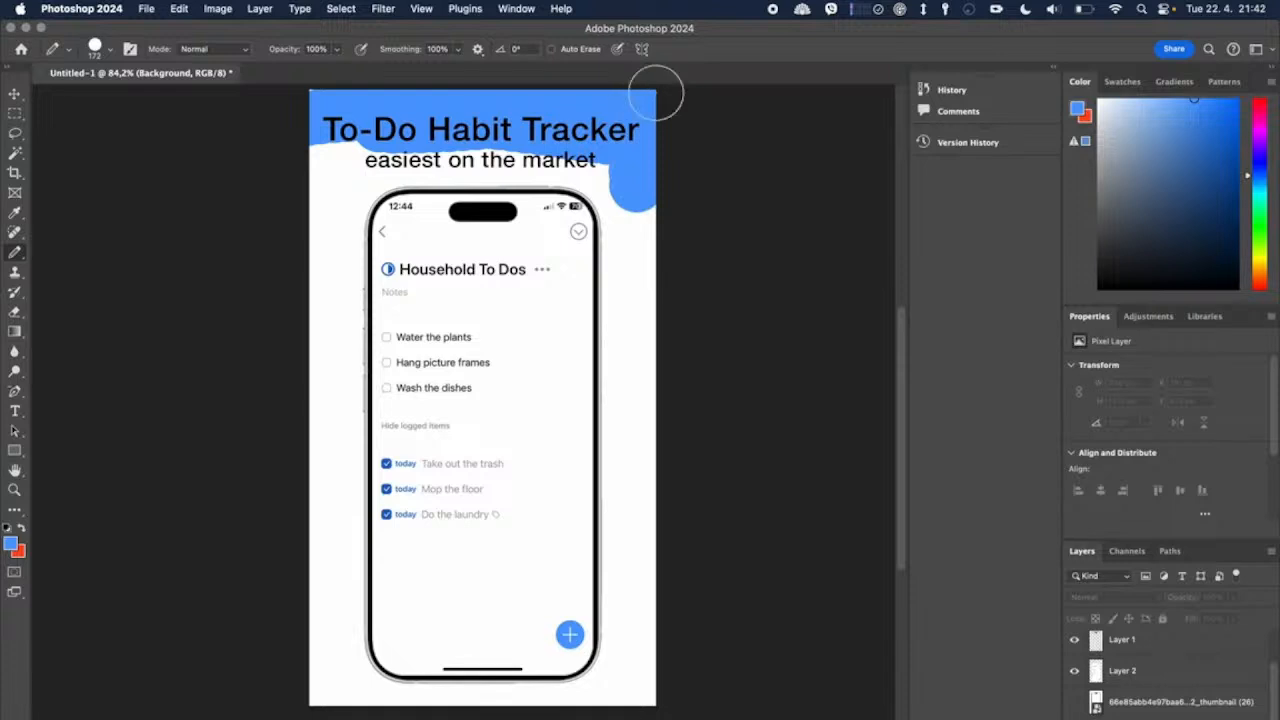
{"action": "left_click", "coordinate": [113, 50]}
{"action": "left_click_drag", "start_coordinate": [151, 104], "coordinate": [176, 98]}
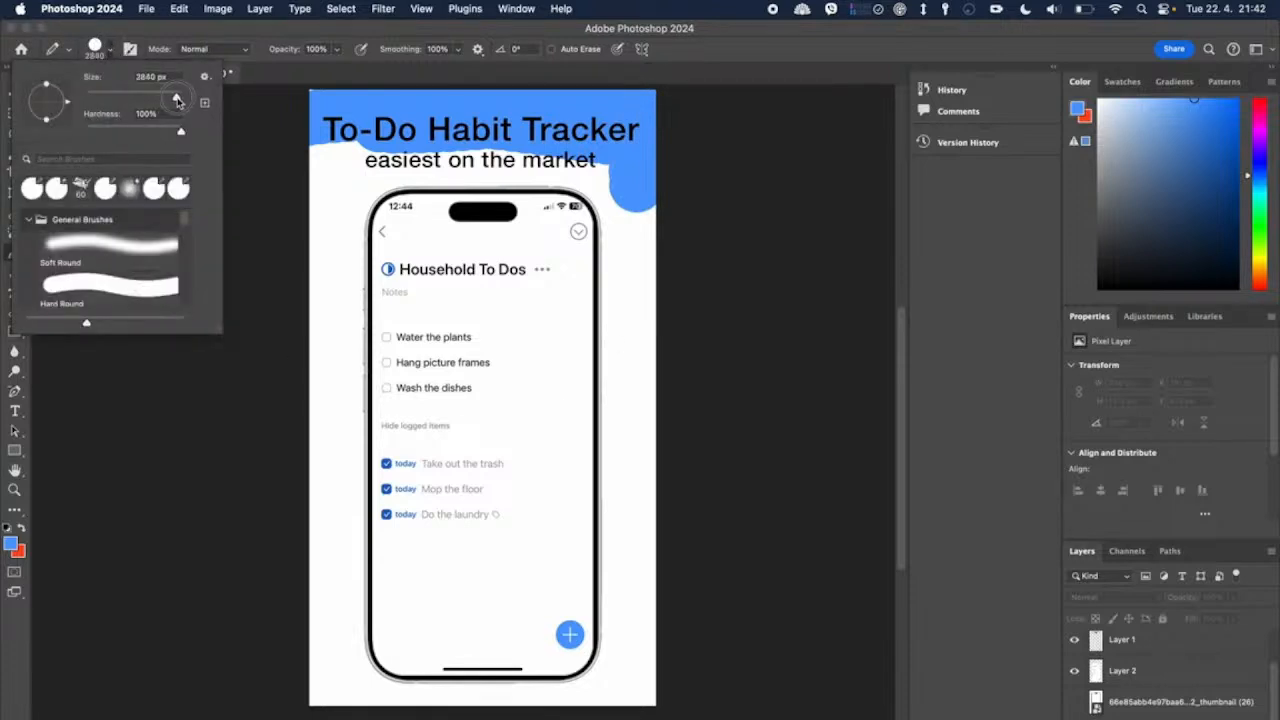
{"action": "left_click", "coordinate": [455, 287]}
{"action": "left_click", "coordinate": [458, 288]}
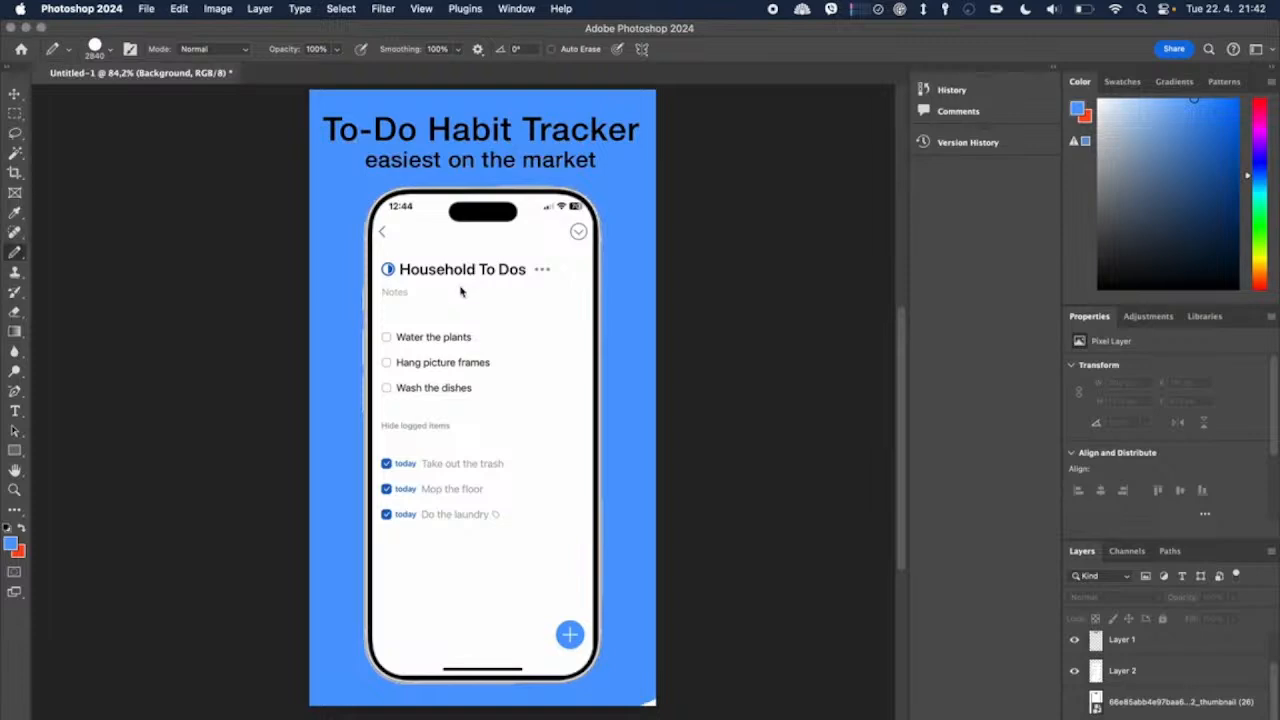
{"action": "left_click", "coordinate": [581, 455]}
Step: Select the app screen layer and scale it down proportionally to about 99.5% to pull its edges inside the phone frame
{"action": "left_click", "coordinate": [14, 93]}
{"action": "left_click", "coordinate": [436, 240]}
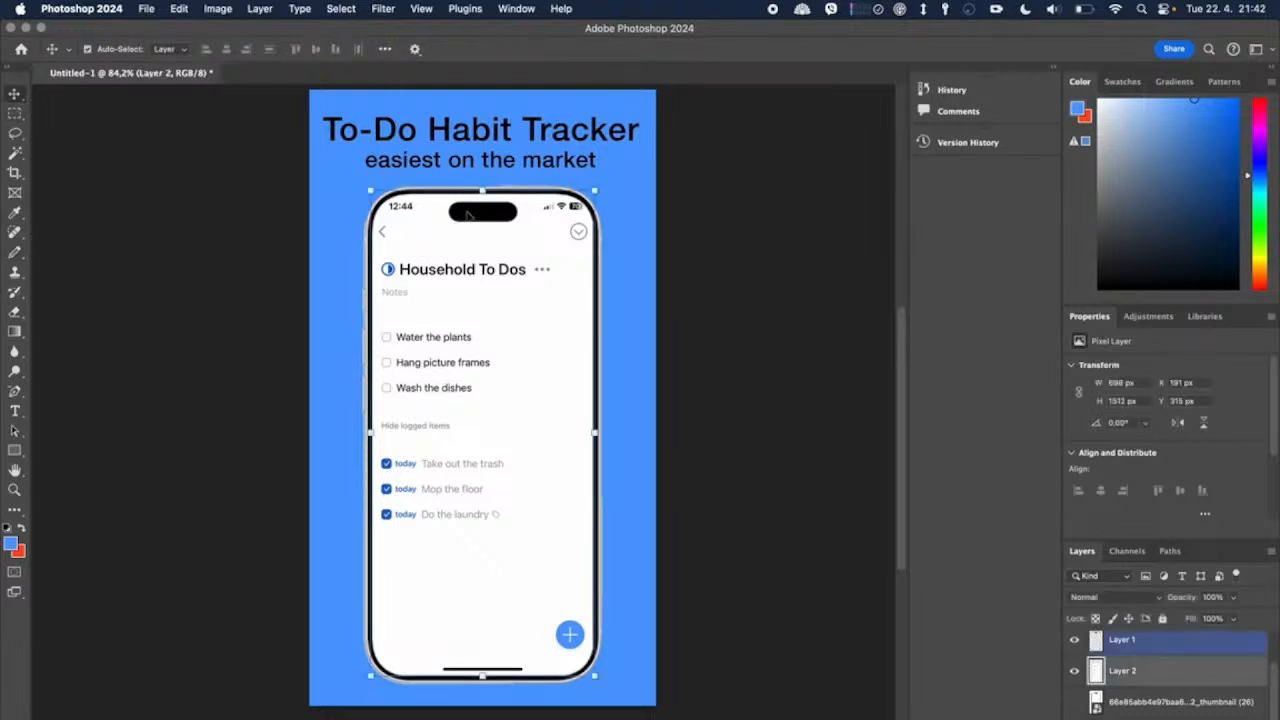
{"action": "scroll", "coordinate": [493, 204], "scroll_direction": "up", "scroll_amount": 3}
{"action": "scroll", "coordinate": [493, 204], "scroll_direction": "up", "scroll_amount": 3}
{"action": "left_click_drag", "start_coordinate": [490, 233], "coordinate": [487, 233]}
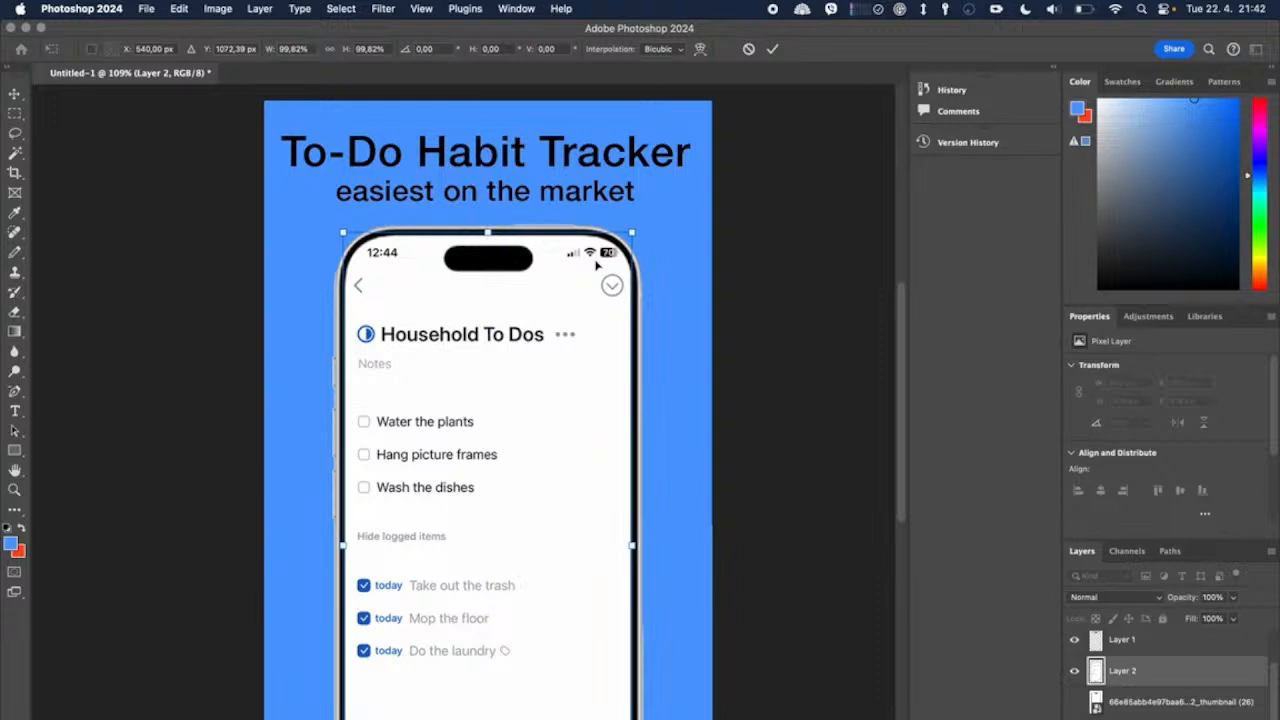
{"action": "scroll", "coordinate": [597, 265], "scroll_direction": "up", "scroll_amount": 5}
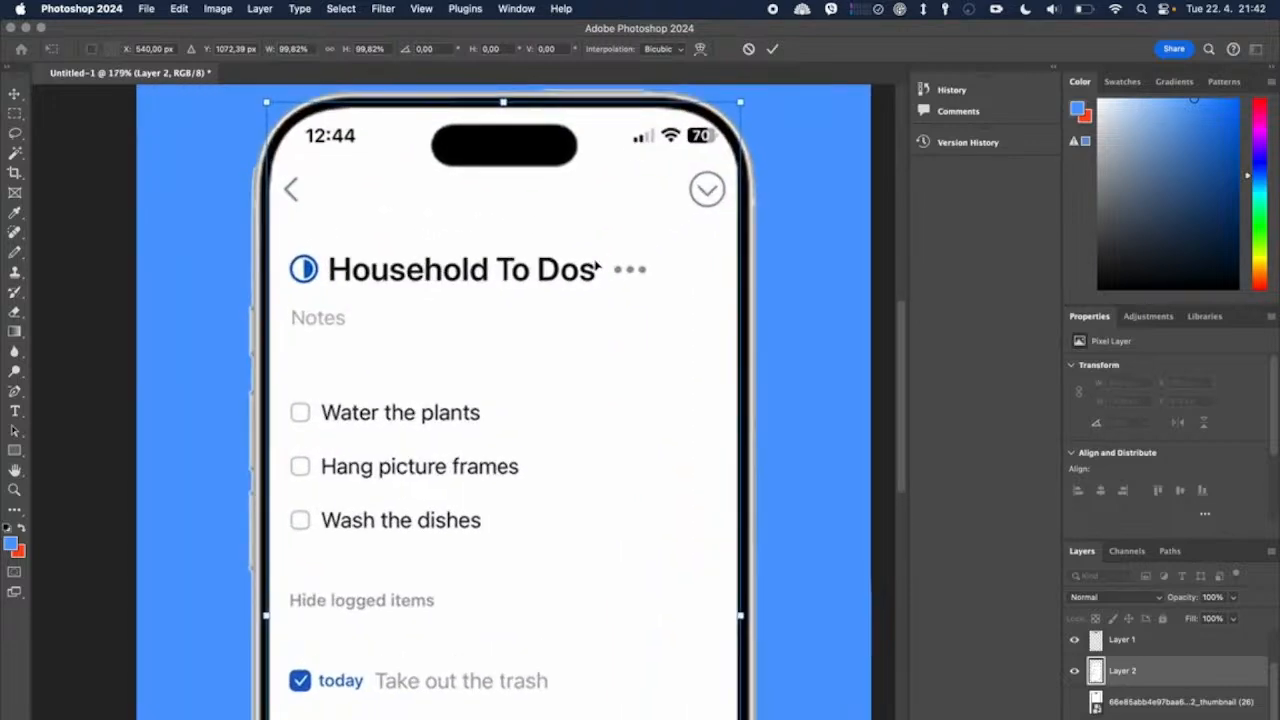
{"action": "scroll", "coordinate": [597, 266], "scroll_direction": "up", "scroll_amount": 3}
{"action": "scroll", "coordinate": [597, 266], "scroll_direction": "right", "scroll_amount": 3}
{"action": "right_click", "coordinate": [597, 265]}
{"action": "key", "text": "Escape"}
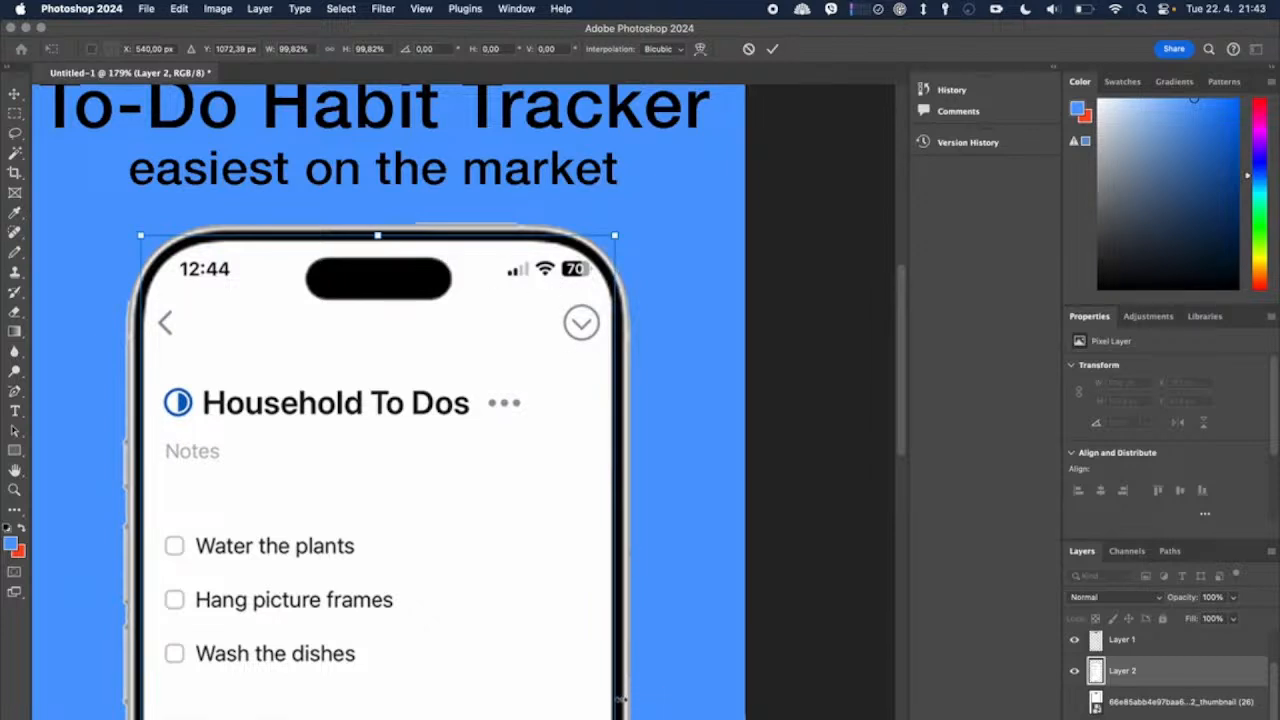
{"action": "left_click_drag", "start_coordinate": [615, 719], "coordinate": [613, 719]}
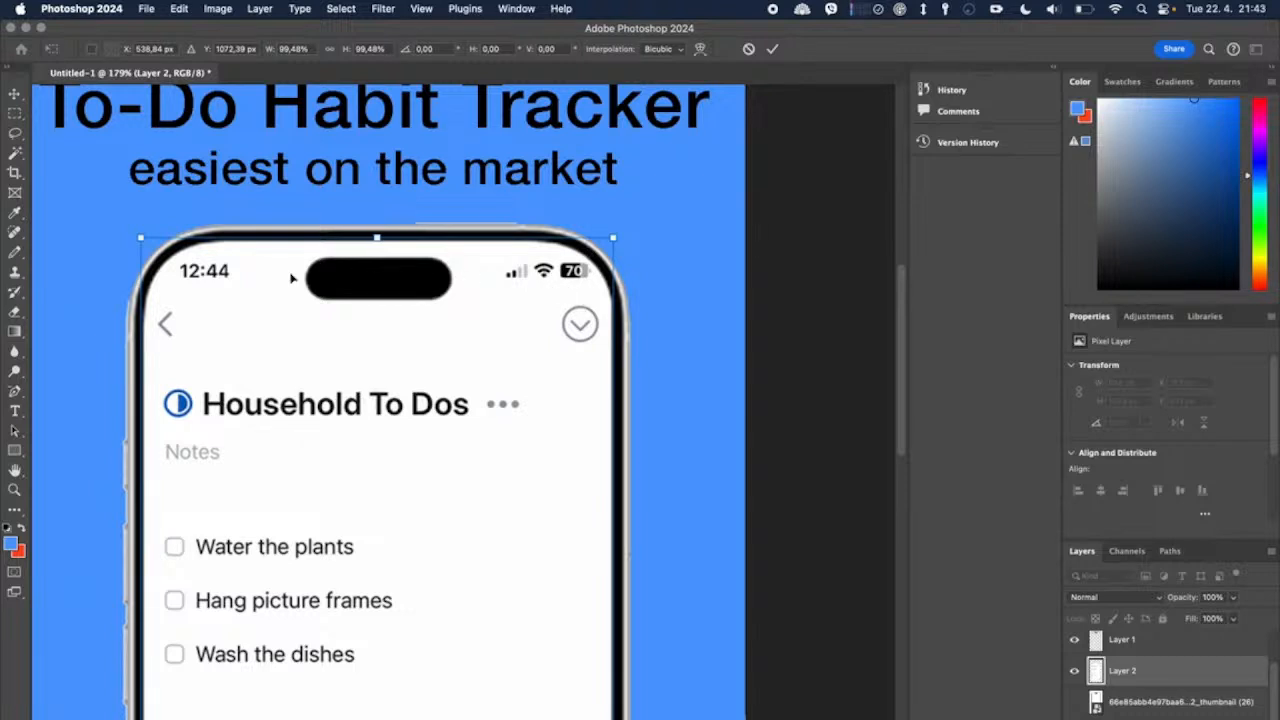
Step: Adjust the app screen's individual edges to fit inside the phone frame and apply the transform at about 693 x 1488 px
{"action": "left_click_drag", "start_coordinate": [378, 236], "coordinate": [377, 250]}
{"action": "scroll", "coordinate": [447, 440], "scroll_direction": "down", "scroll_amount": 5}
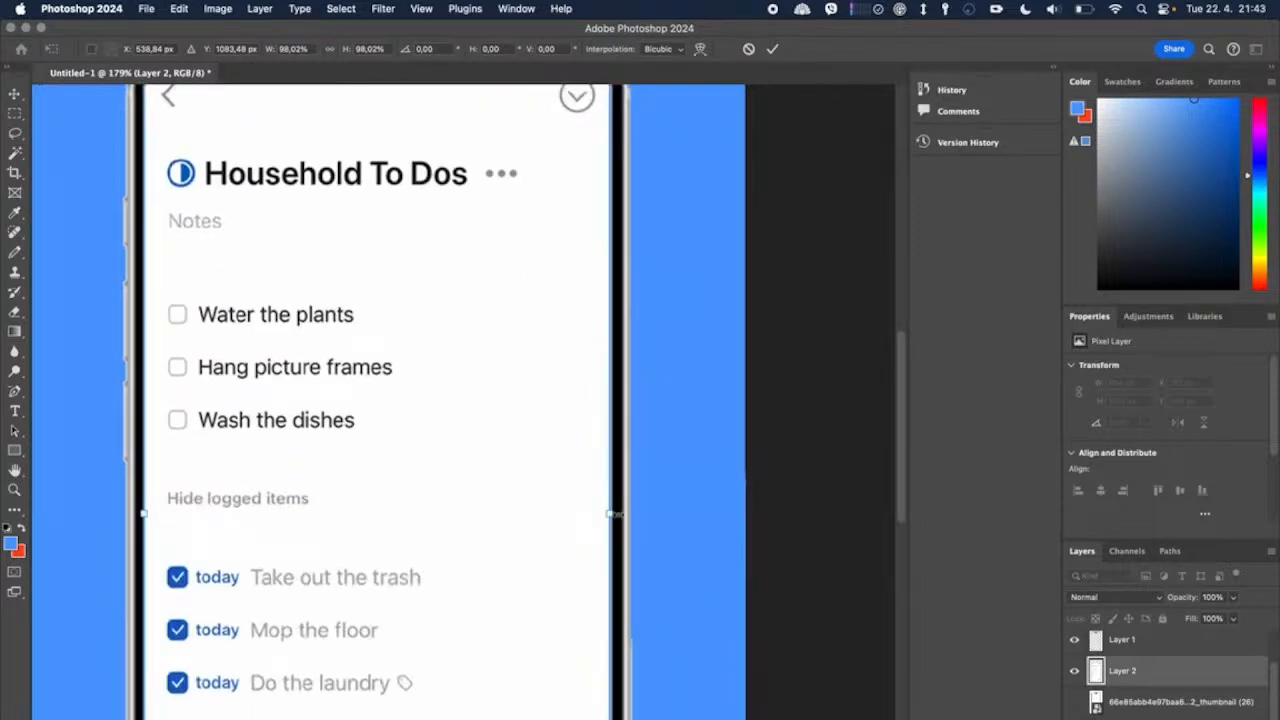
{"action": "left_click_drag", "start_coordinate": [609, 513], "coordinate": [611, 513]}
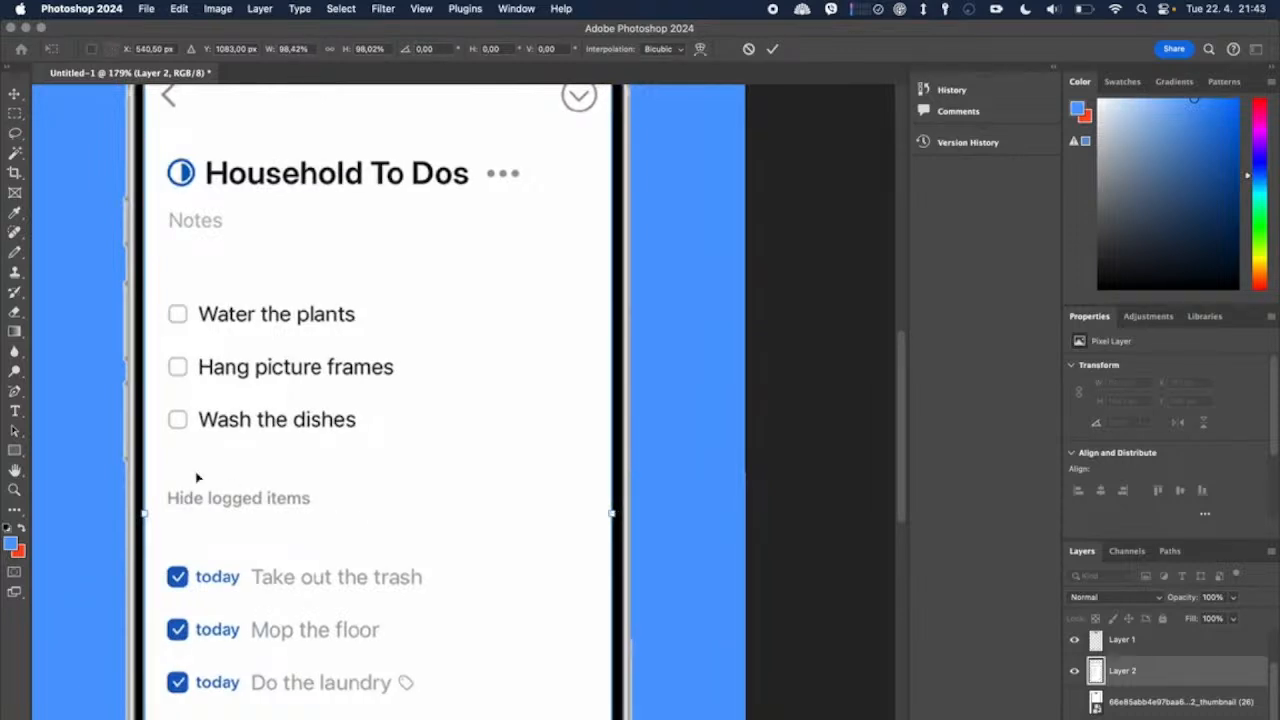
{"action": "left_click_drag", "start_coordinate": [143, 510], "coordinate": [141, 514]}
{"action": "scroll", "coordinate": [294, 326], "scroll_direction": "up", "scroll_amount": 8}
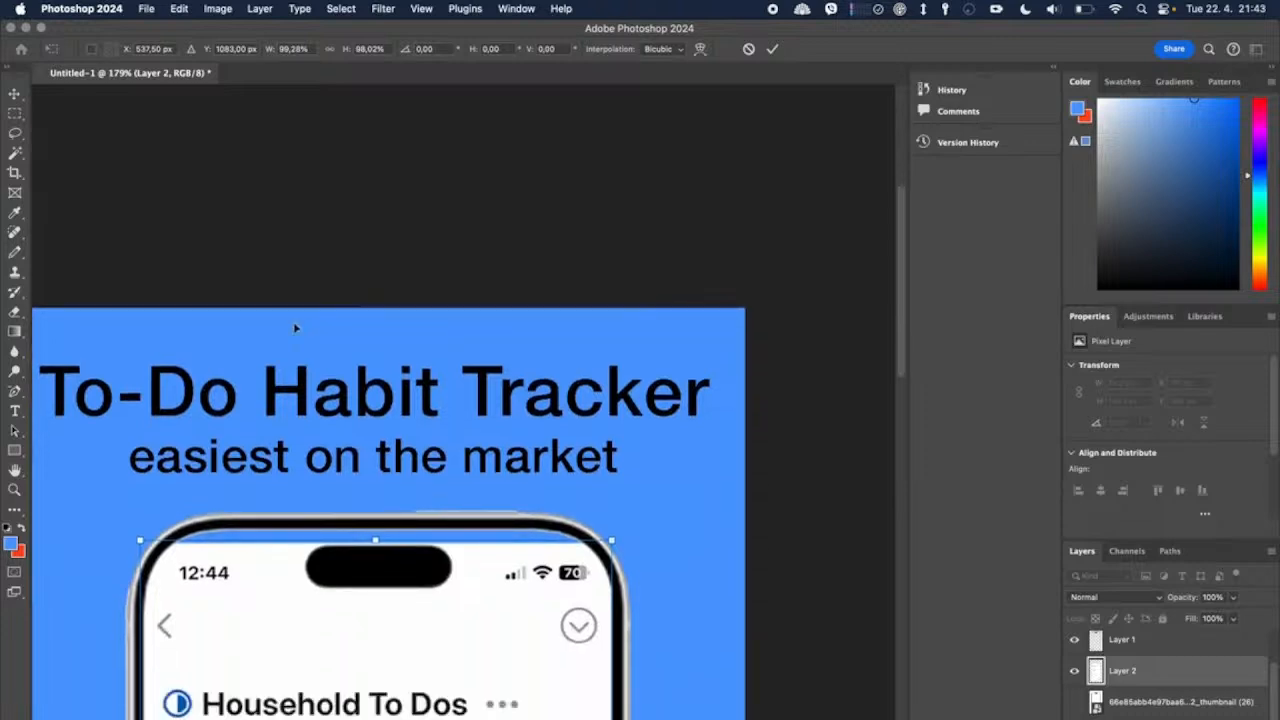
{"action": "scroll", "coordinate": [294, 327], "scroll_direction": "down", "scroll_amount": 10}
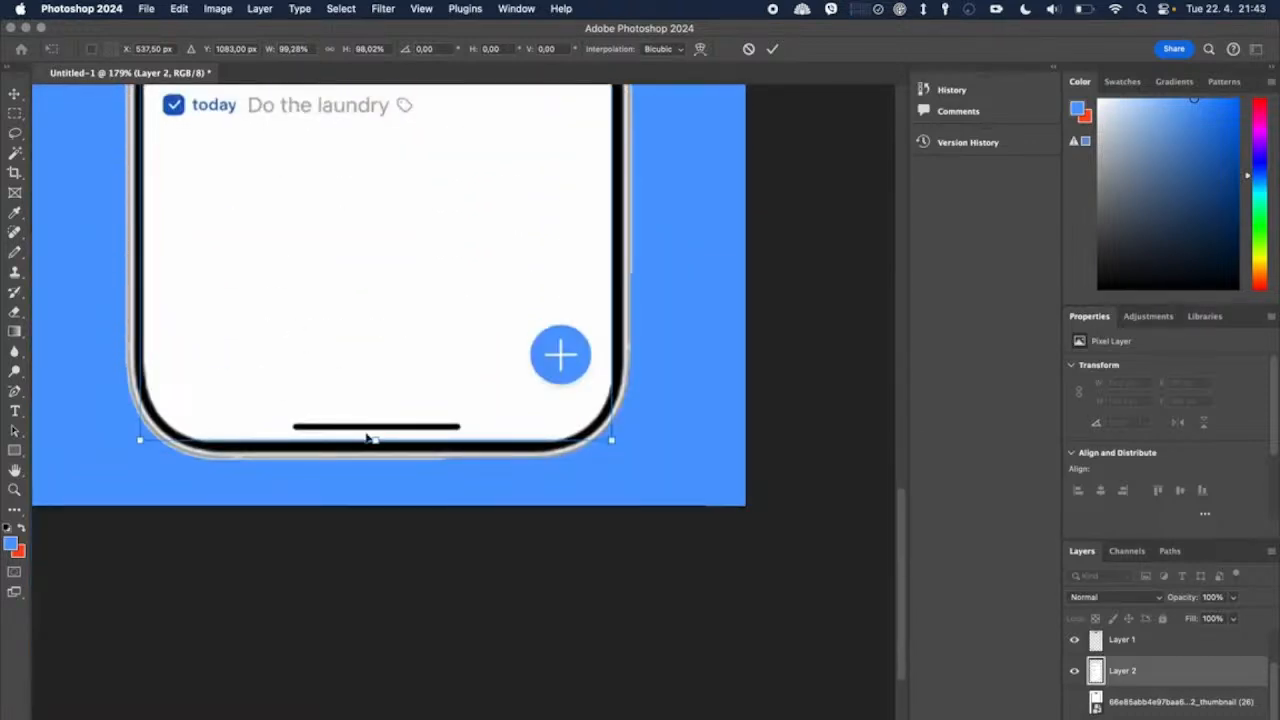
{"action": "left_click_drag", "start_coordinate": [374, 440], "coordinate": [374, 444]}
{"action": "scroll", "coordinate": [446, 274], "scroll_direction": "up", "scroll_amount": 10}
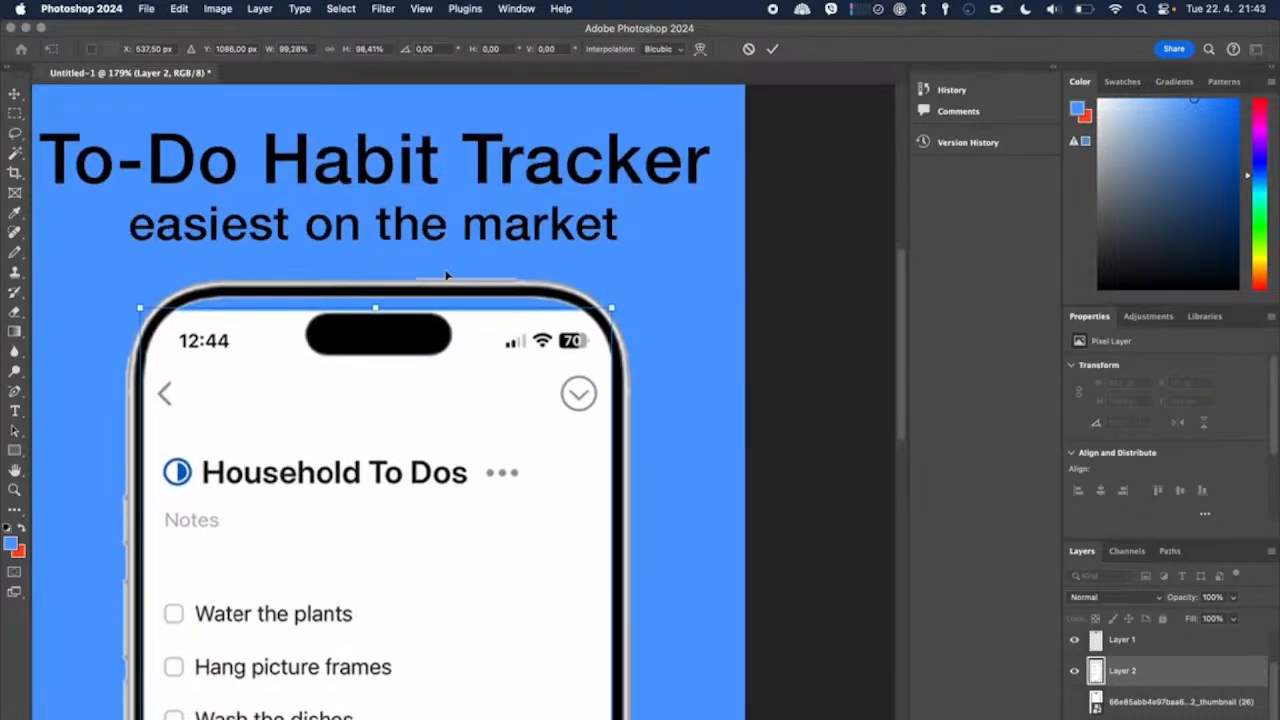
{"action": "left_click", "coordinate": [772, 48]}
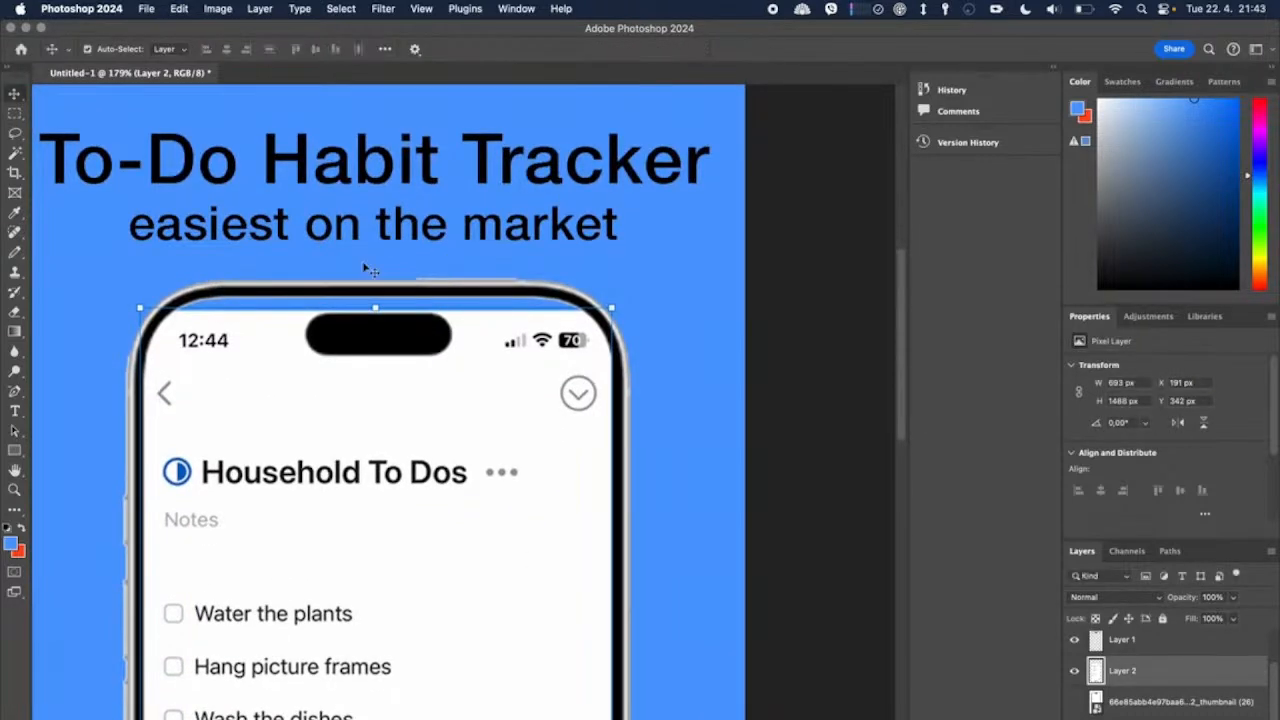
Step: Fill the blue gap along the top of the app screen layer with white using the Pencil at about 35 px
{"action": "left_click", "coordinate": [14, 252]}
{"action": "left_click", "coordinate": [112, 52]}
{"action": "left_click_drag", "start_coordinate": [102, 96], "coordinate": [97, 97]}
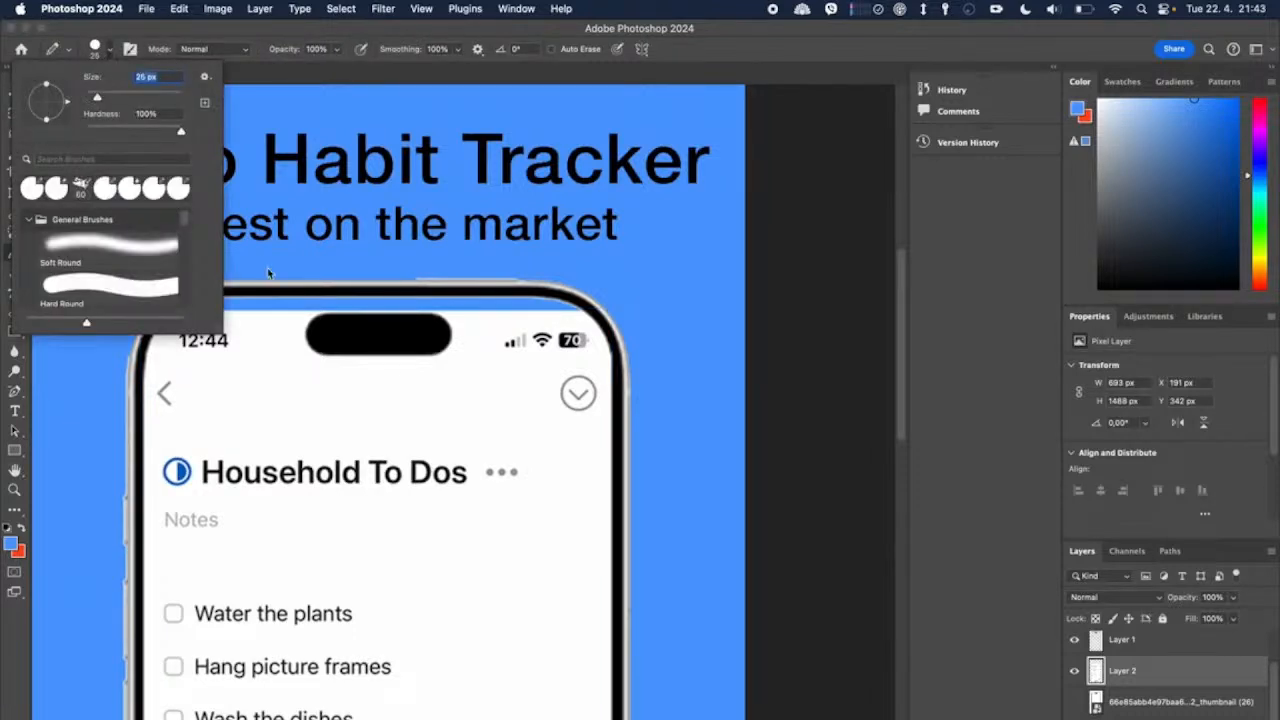
{"action": "left_click", "coordinate": [112, 97]}
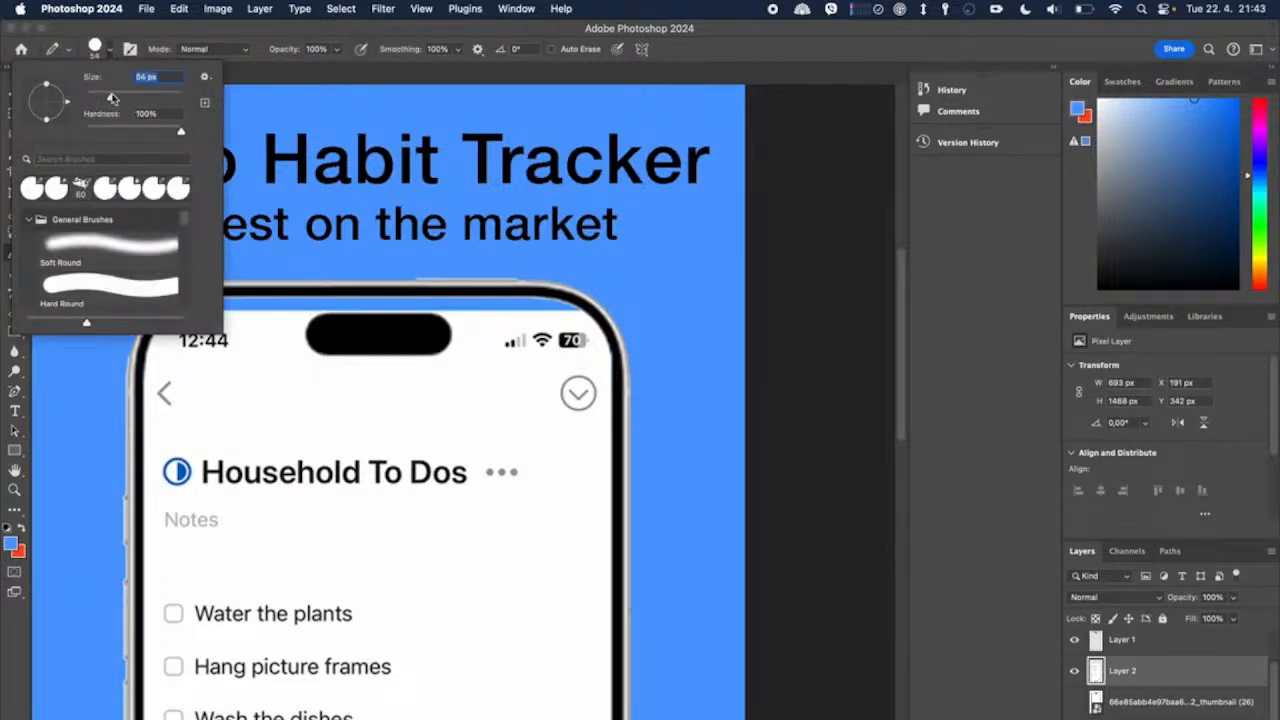
{"action": "left_click", "coordinate": [252, 308], "text": "alt"}
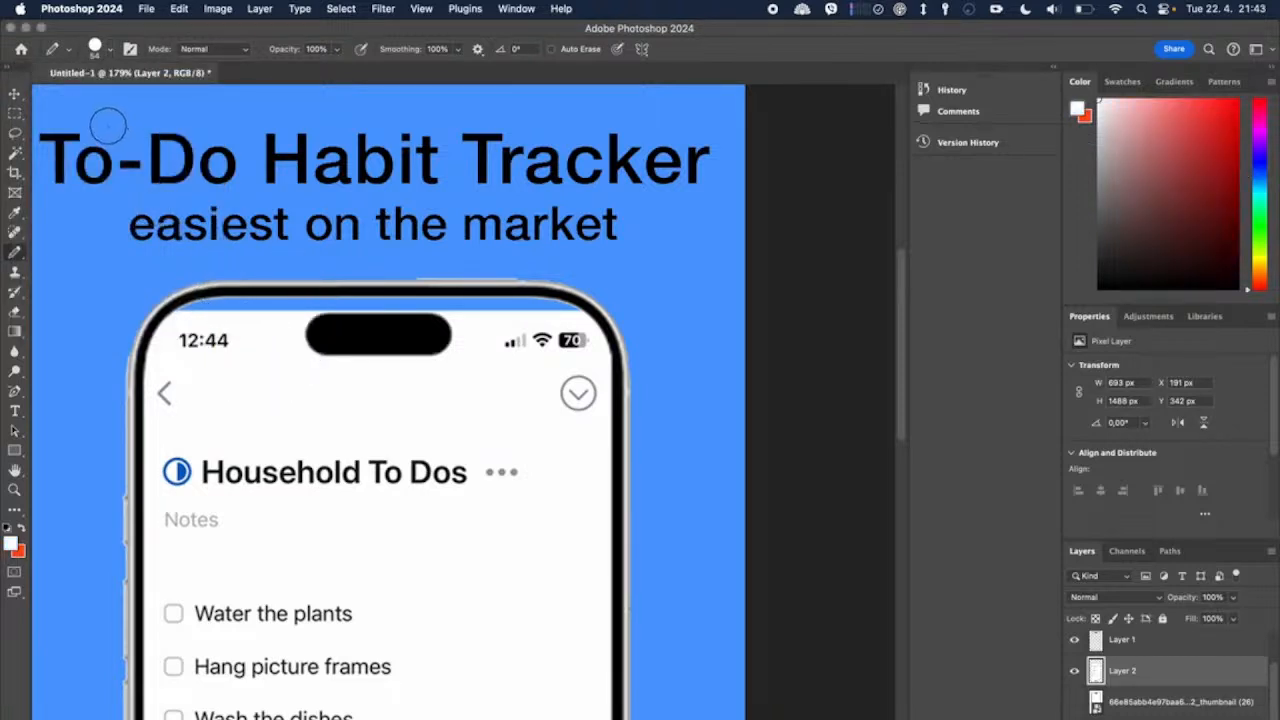
{"action": "left_click", "coordinate": [110, 50]}
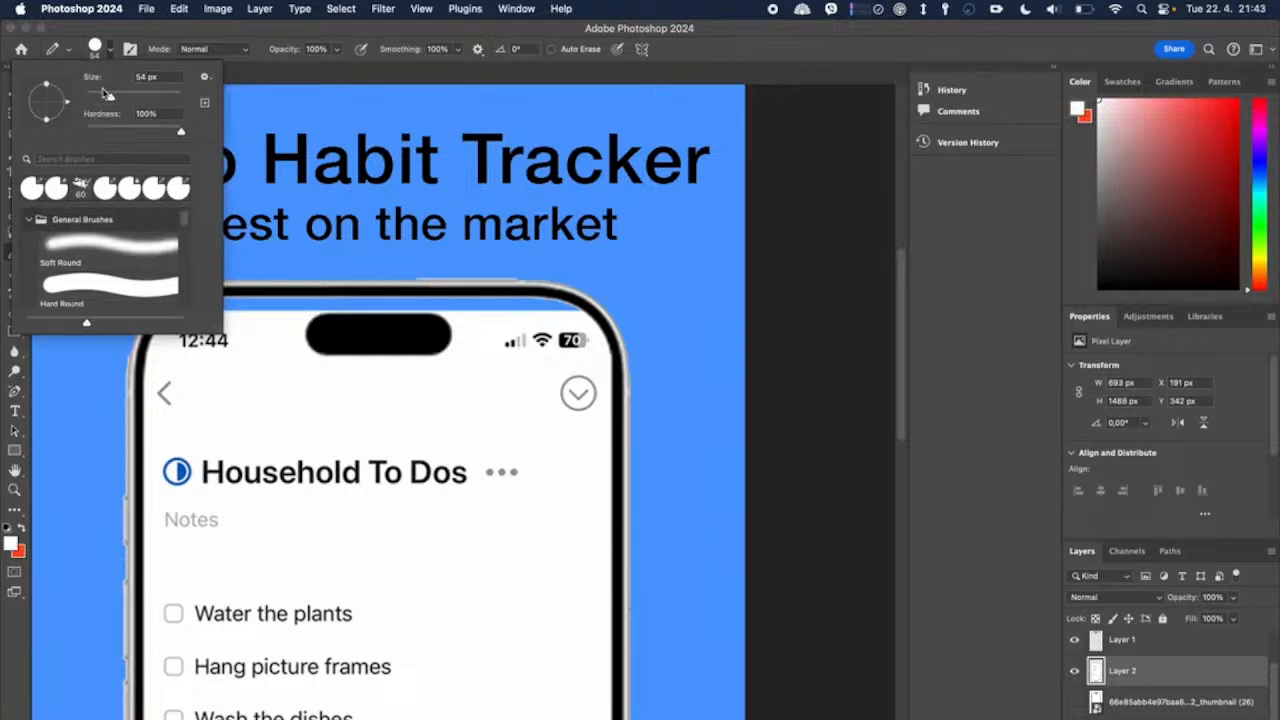
{"action": "left_click_drag", "start_coordinate": [107, 95], "coordinate": [101, 96]}
{"action": "left_click", "coordinate": [250, 311]}
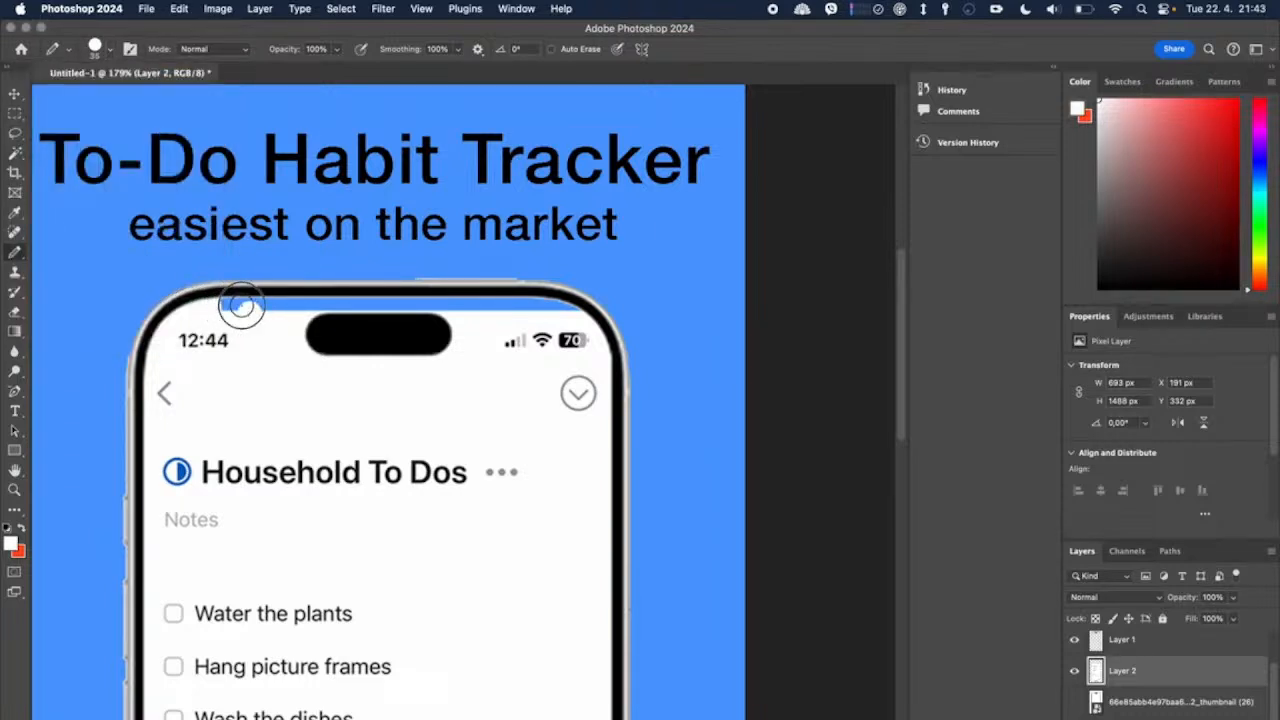
{"action": "mouse_move", "coordinate": [271, 307]}
{"action": "left_mouse_down"}
{"action": "mouse_move", "coordinate": [286, 295]}
{"action": "mouse_move", "coordinate": [487, 306]}
{"action": "mouse_move", "coordinate": [466, 300]}
{"action": "mouse_move", "coordinate": [503, 294]}
{"action": "mouse_move", "coordinate": [560, 297]}
{"action": "mouse_move", "coordinate": [576, 314]}
{"action": "left_mouse_up"}
{"action": "left_click", "coordinate": [577, 314]}
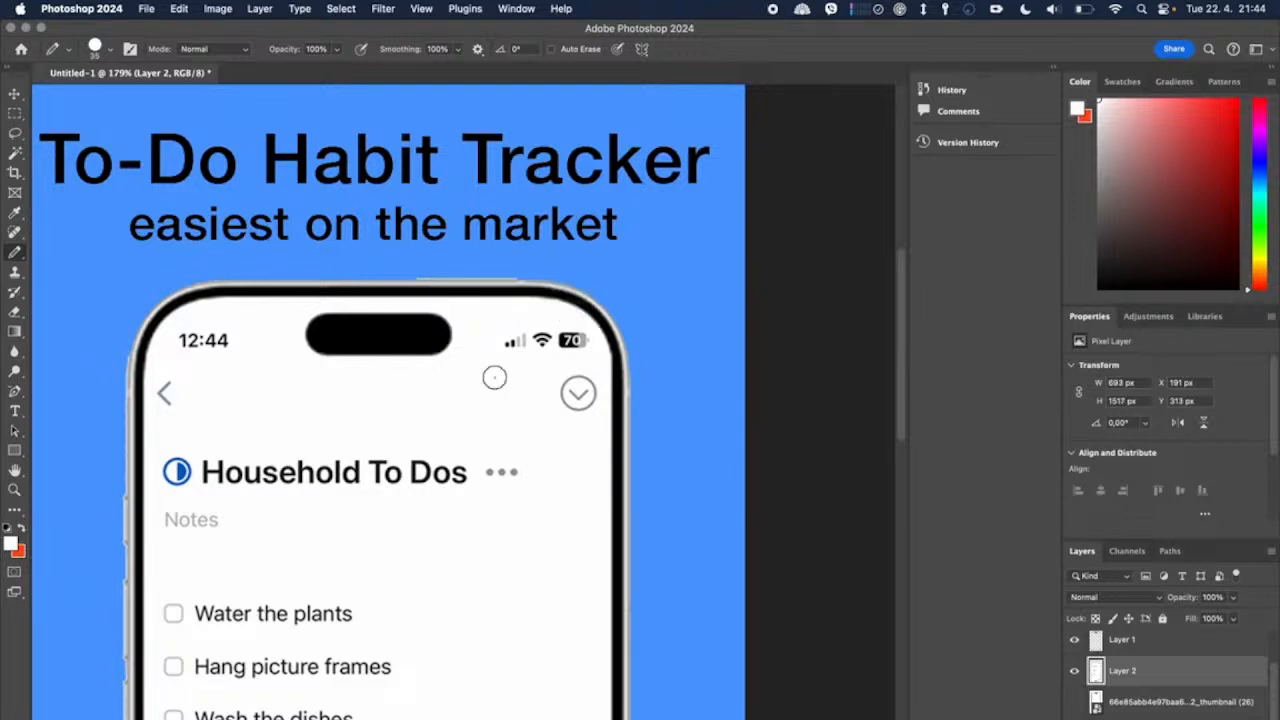
Step: Examine the retouched top edge of the phone screen and the overall composition on the blue background
{"action": "scroll", "coordinate": [494, 377], "scroll_direction": "down", "scroll_amount": 5}
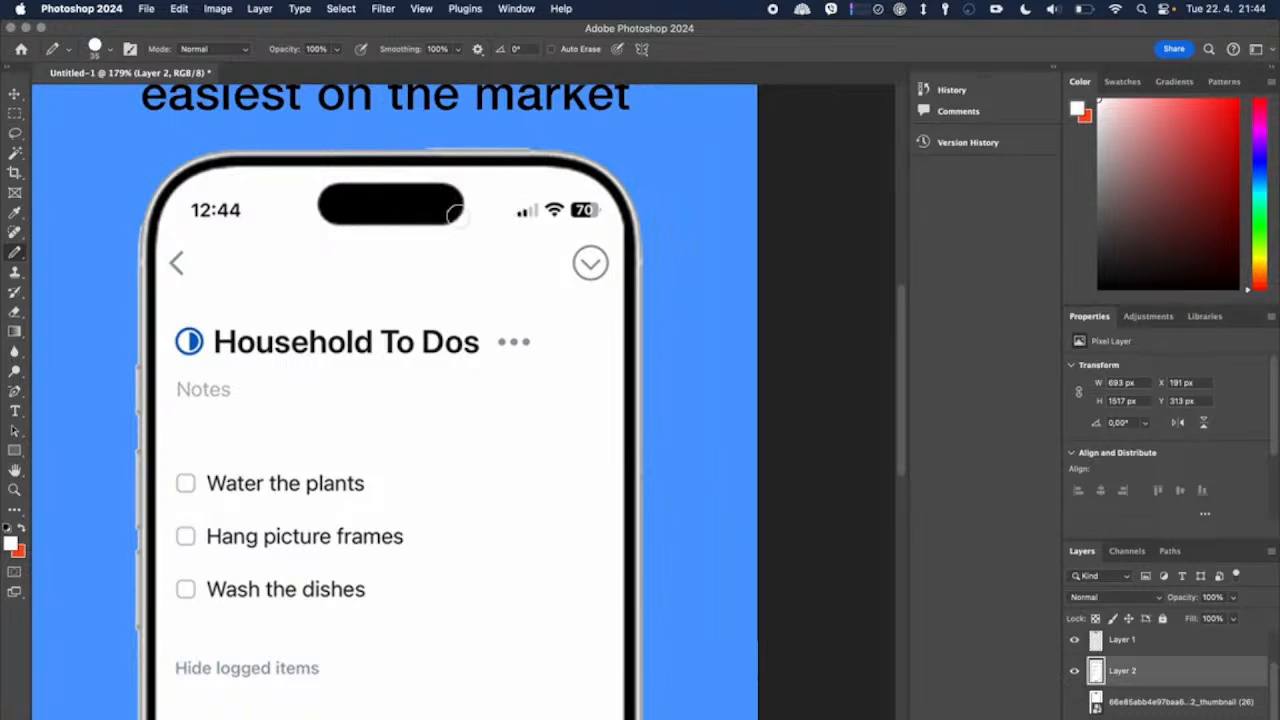
{"action": "scroll", "coordinate": [490, 220], "scroll_direction": "up", "scroll_amount": 5}
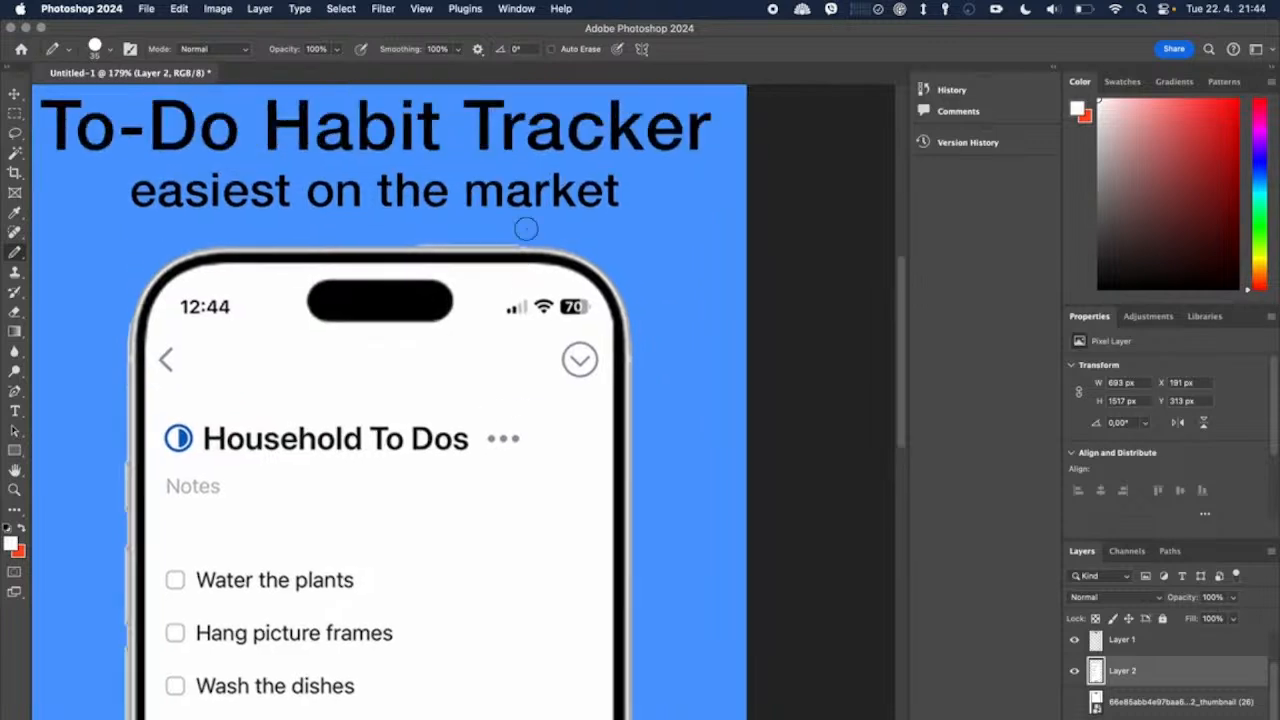
{"action": "scroll", "coordinate": [529, 288], "scroll_direction": "down", "scroll_amount": 3}
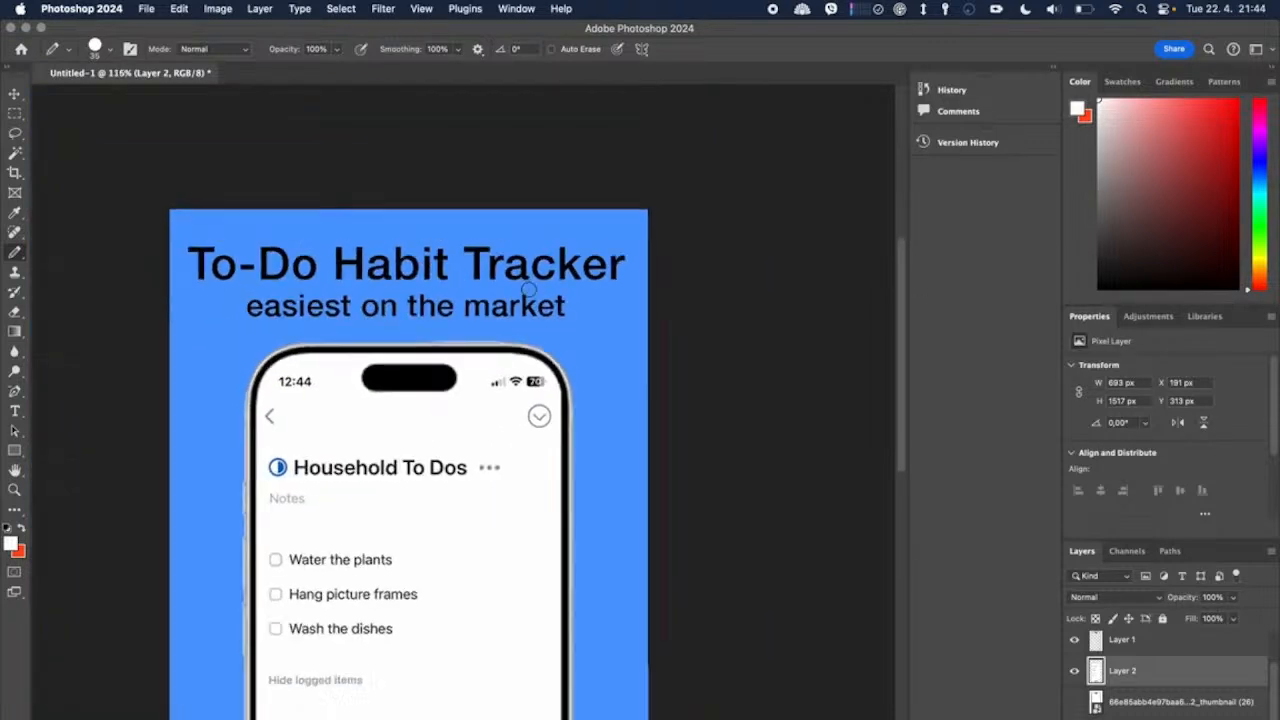
{"action": "scroll", "coordinate": [529, 288], "scroll_direction": "down", "scroll_amount": 2}
{"action": "scroll", "coordinate": [529, 288], "scroll_direction": "down", "scroll_amount": 5}
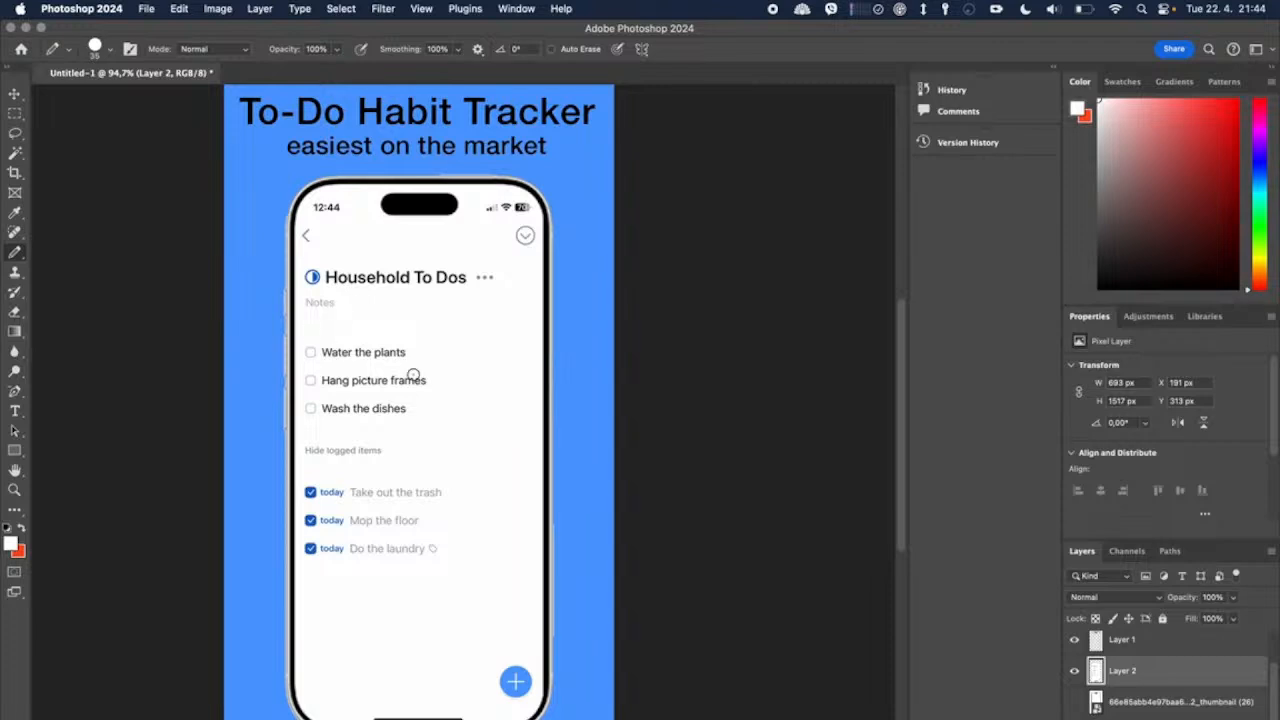
{"action": "scroll", "coordinate": [414, 376], "scroll_direction": "up", "scroll_amount": 3}
{"action": "scroll", "coordinate": [397, 358], "scroll_direction": "down", "scroll_amount": 2}
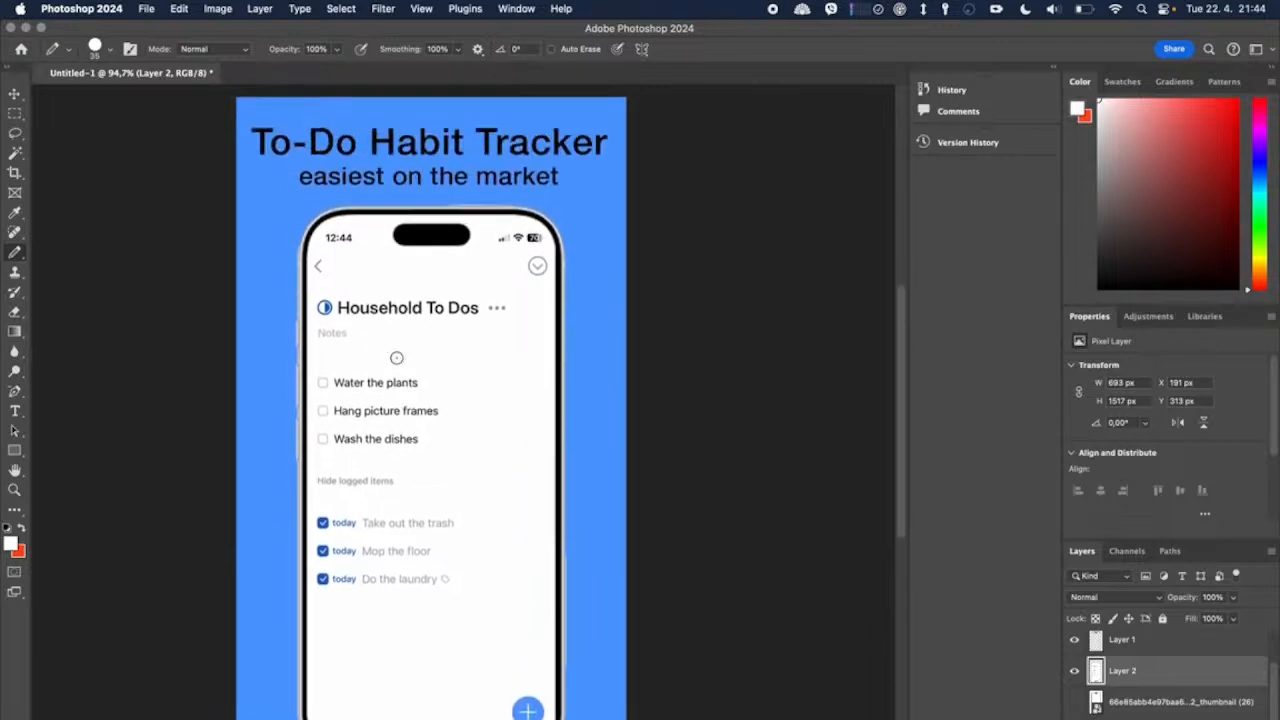
{"action": "scroll", "coordinate": [397, 358], "scroll_direction": "up", "scroll_amount": 3}
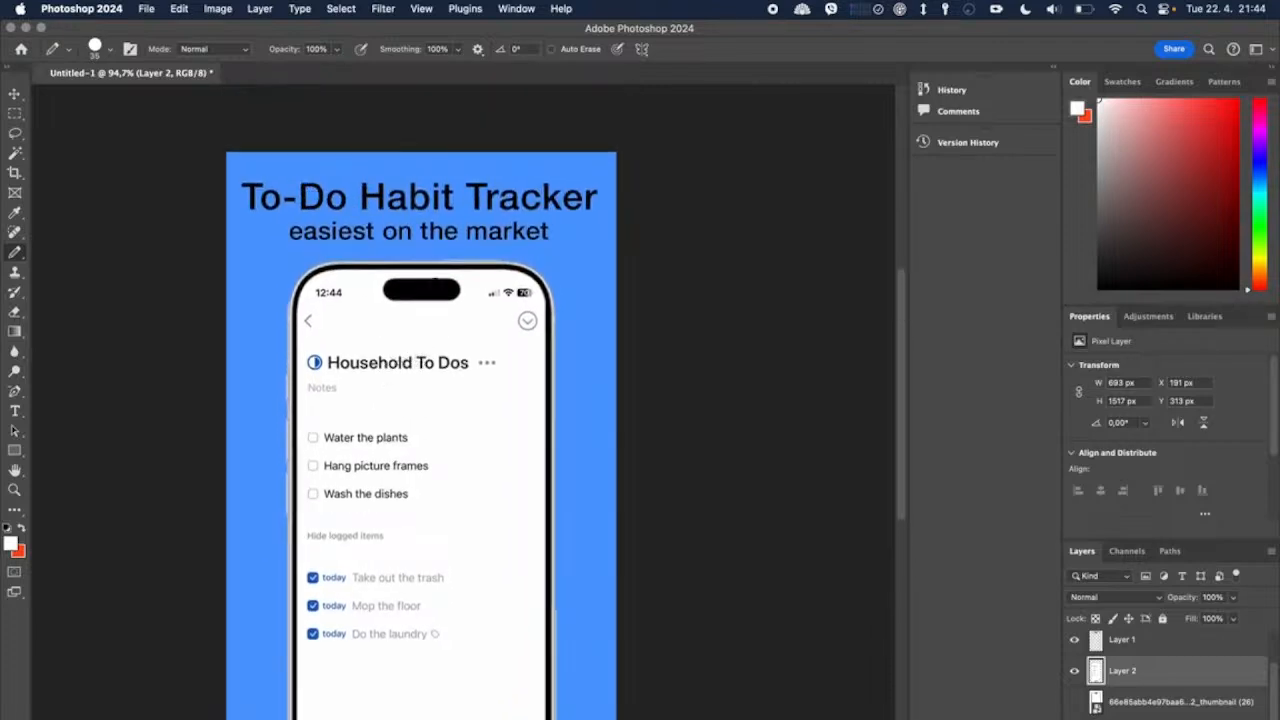
Step: Set the heading line "To-Do Habit Tracker" to the Bold font style
{"action": "left_click", "coordinate": [16, 410]}
{"action": "left_click", "coordinate": [447, 197]}
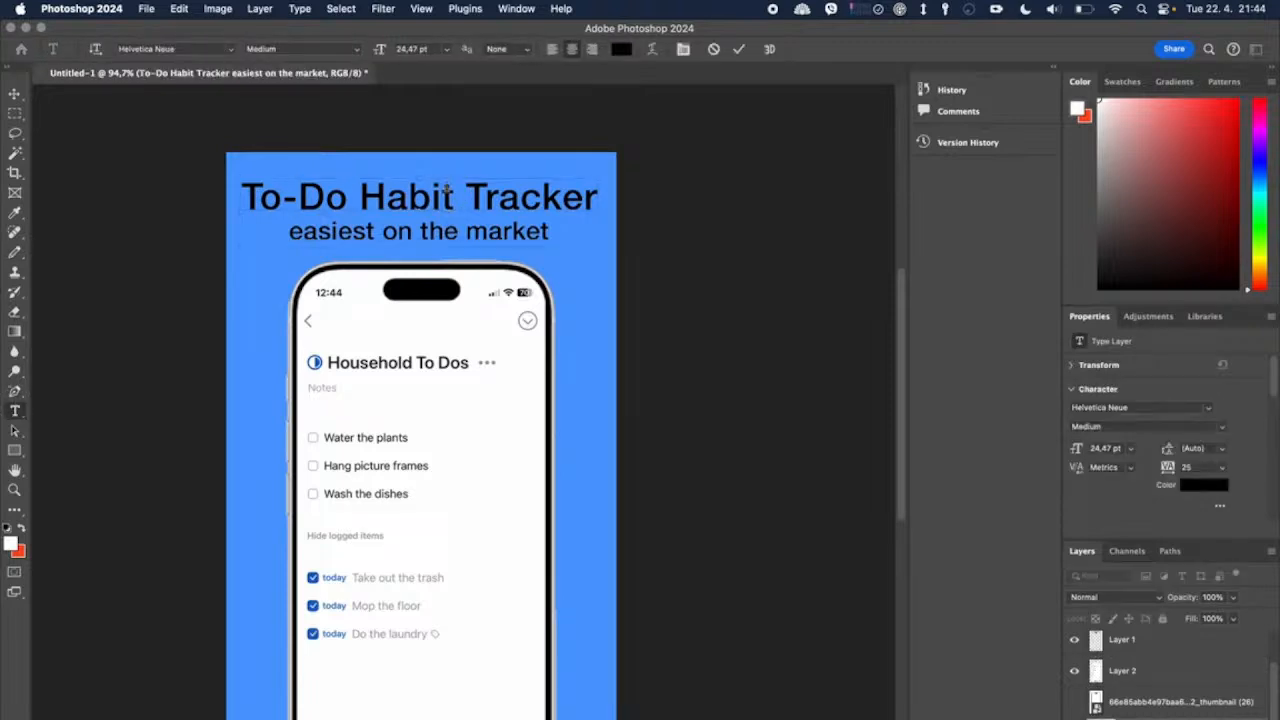
{"action": "left_click_drag", "start_coordinate": [591, 203], "coordinate": [229, 190]}
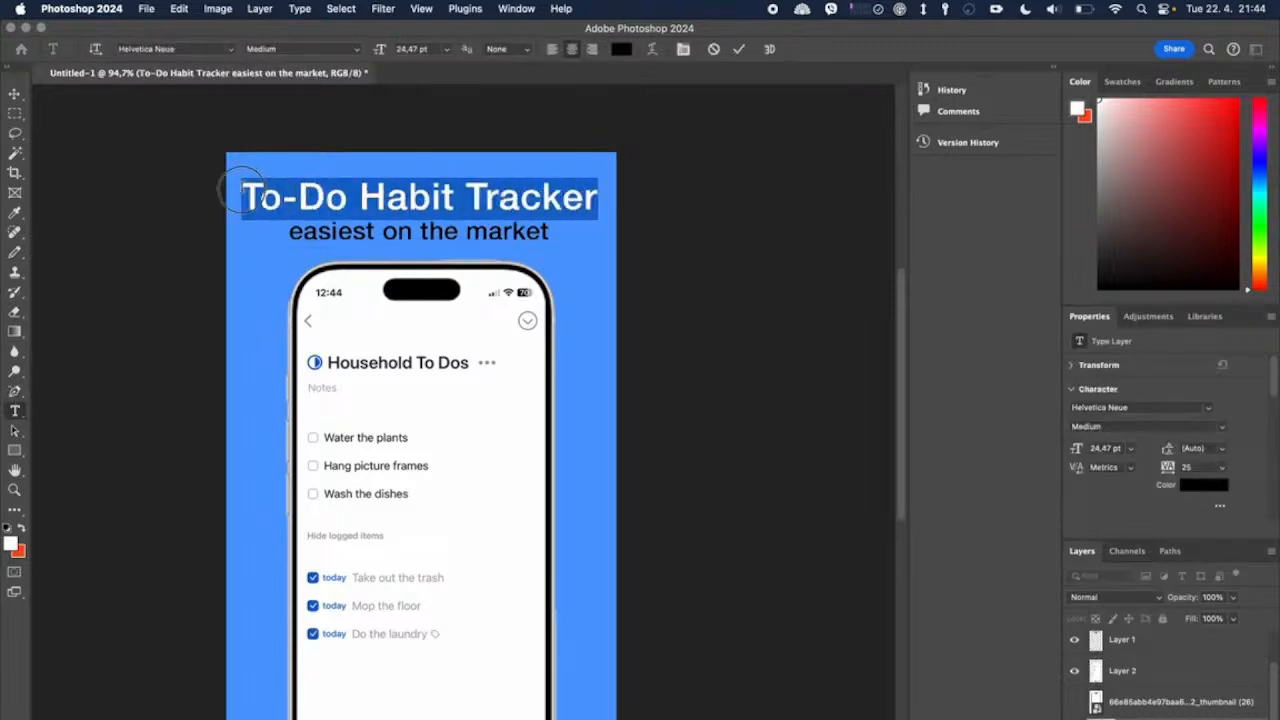
{"action": "left_click", "coordinate": [357, 49]}
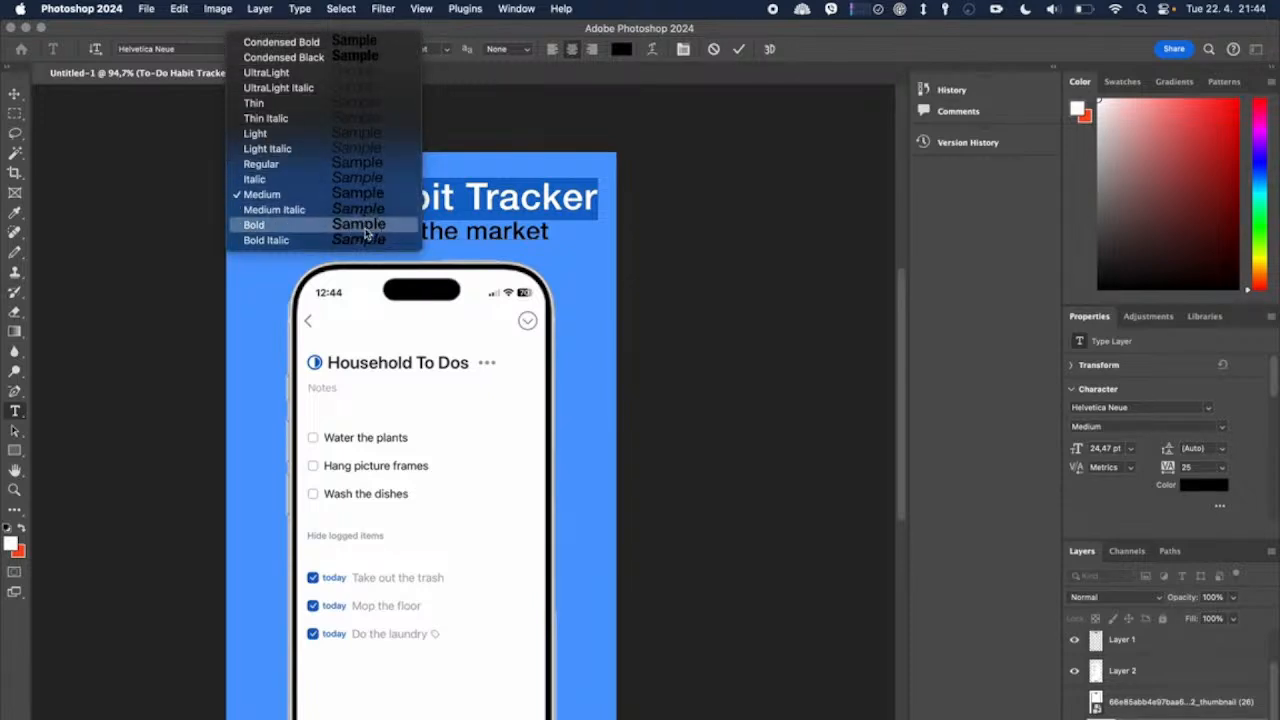
{"action": "left_click", "coordinate": [254, 224]}
{"action": "left_click", "coordinate": [411, 200]}
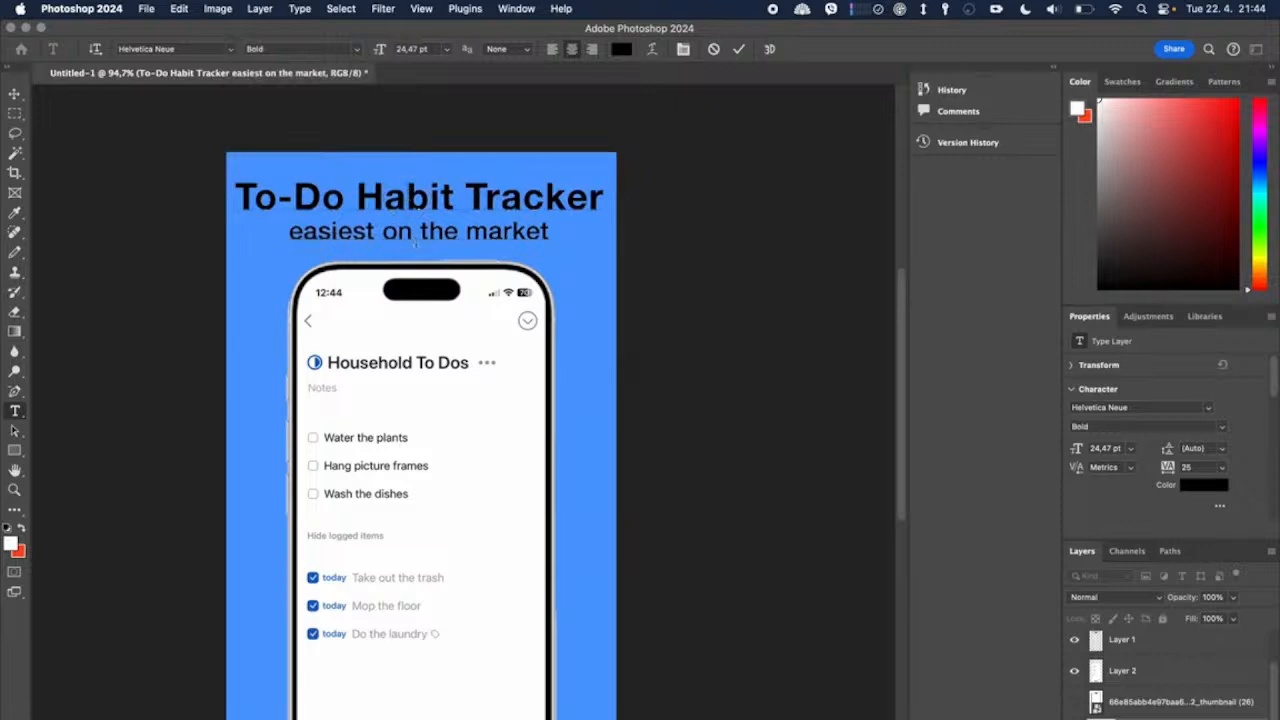
Step: Change the text colour of both heading lines to white
{"action": "triple_click", "coordinate": [425, 200]}
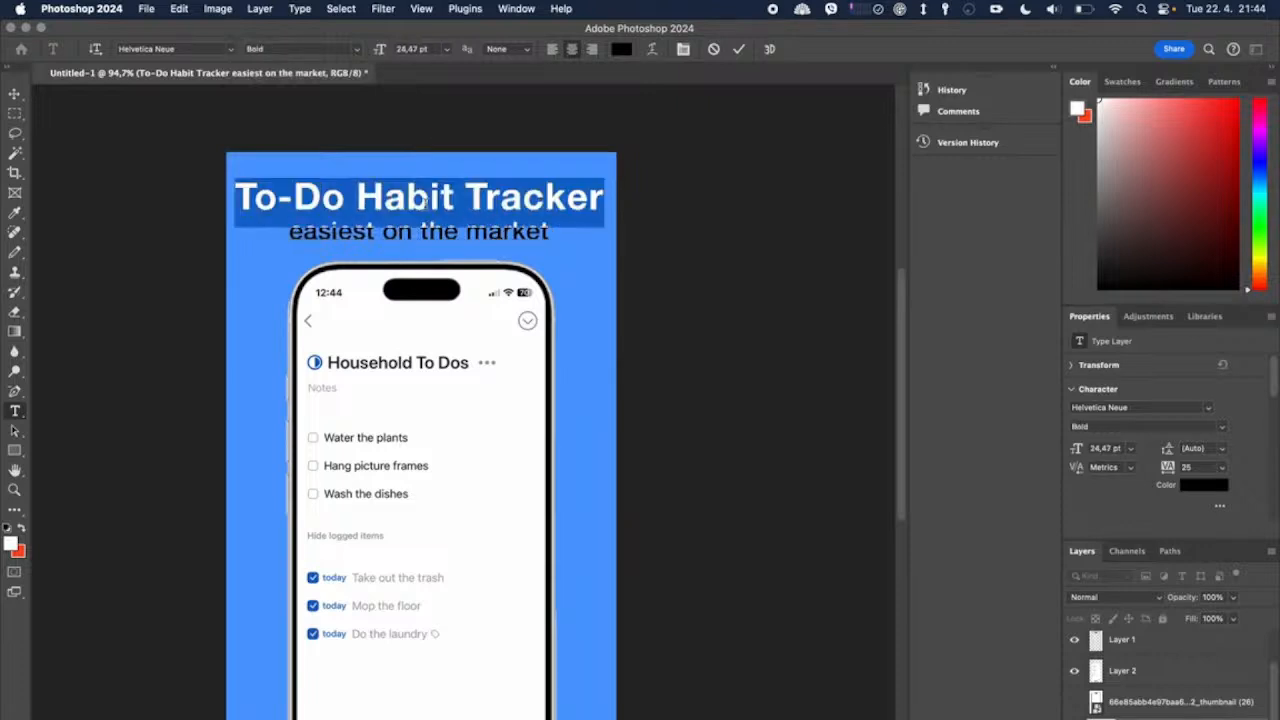
{"action": "key", "text": "ctrl+a"}
{"action": "left_click", "coordinate": [621, 48]}
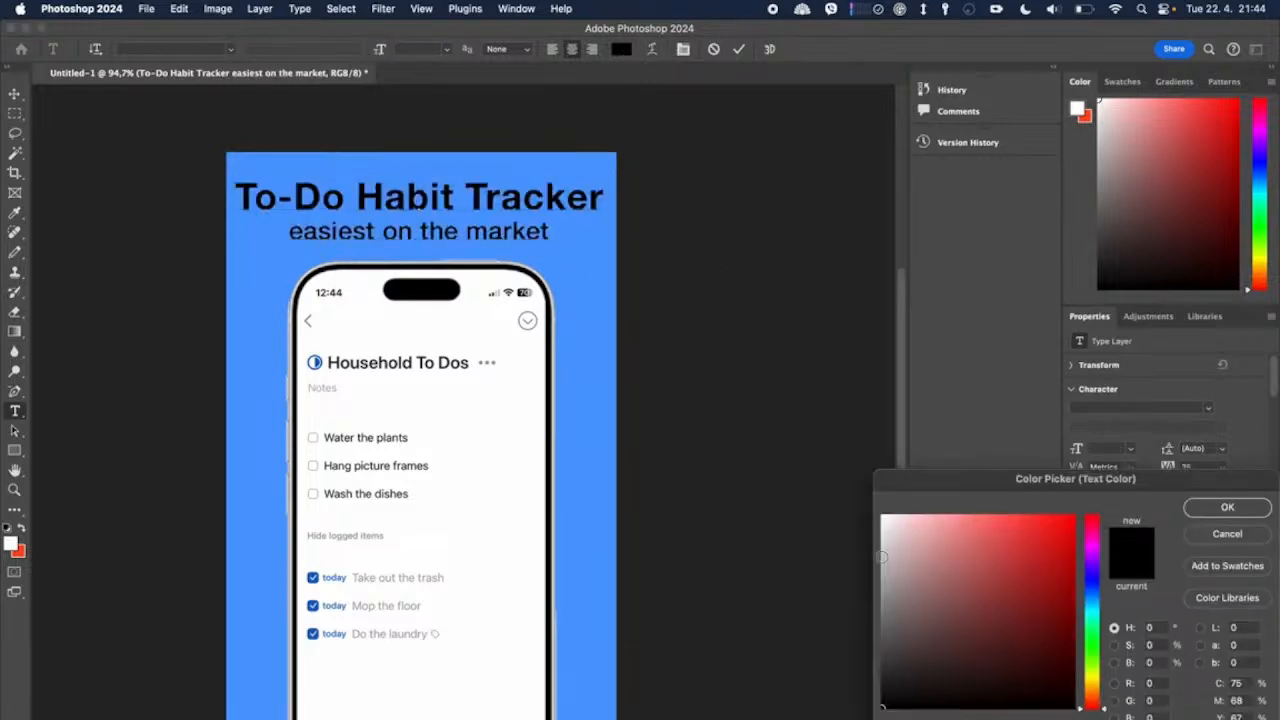
{"action": "left_click_drag", "start_coordinate": [918, 574], "coordinate": [815, 332]}
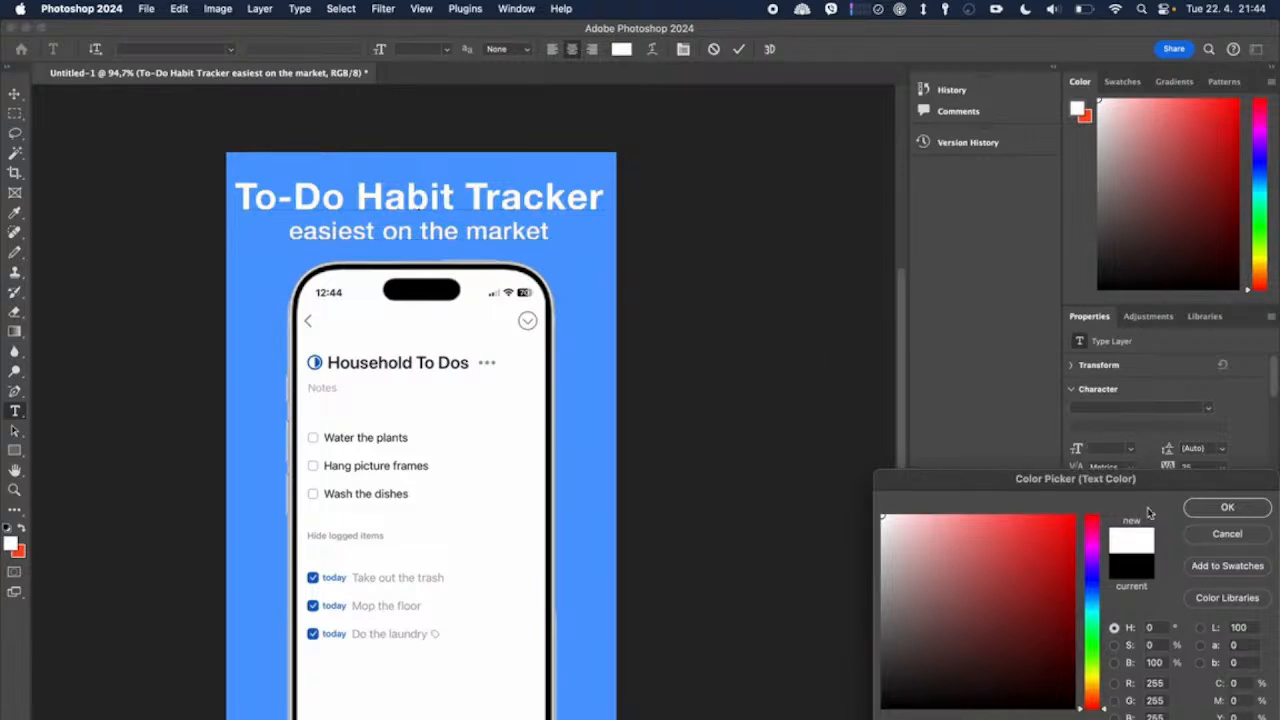
{"action": "left_click", "coordinate": [1200, 510]}
{"action": "left_click", "coordinate": [734, 422]}
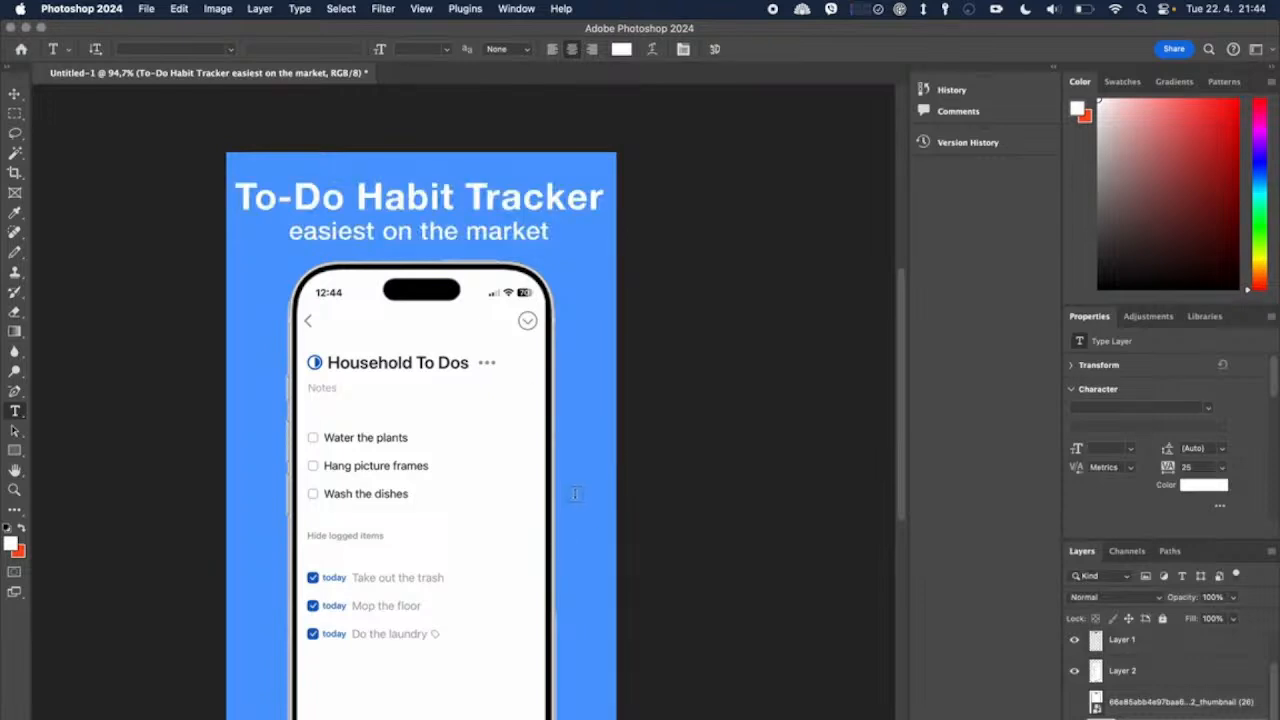
Step: Deselect the heading and set the foreground colour to a light blue of hue 214, saturation 39% and brightness 100%
{"action": "scroll", "coordinate": [575, 493], "scroll_direction": "down", "scroll_amount": 3}
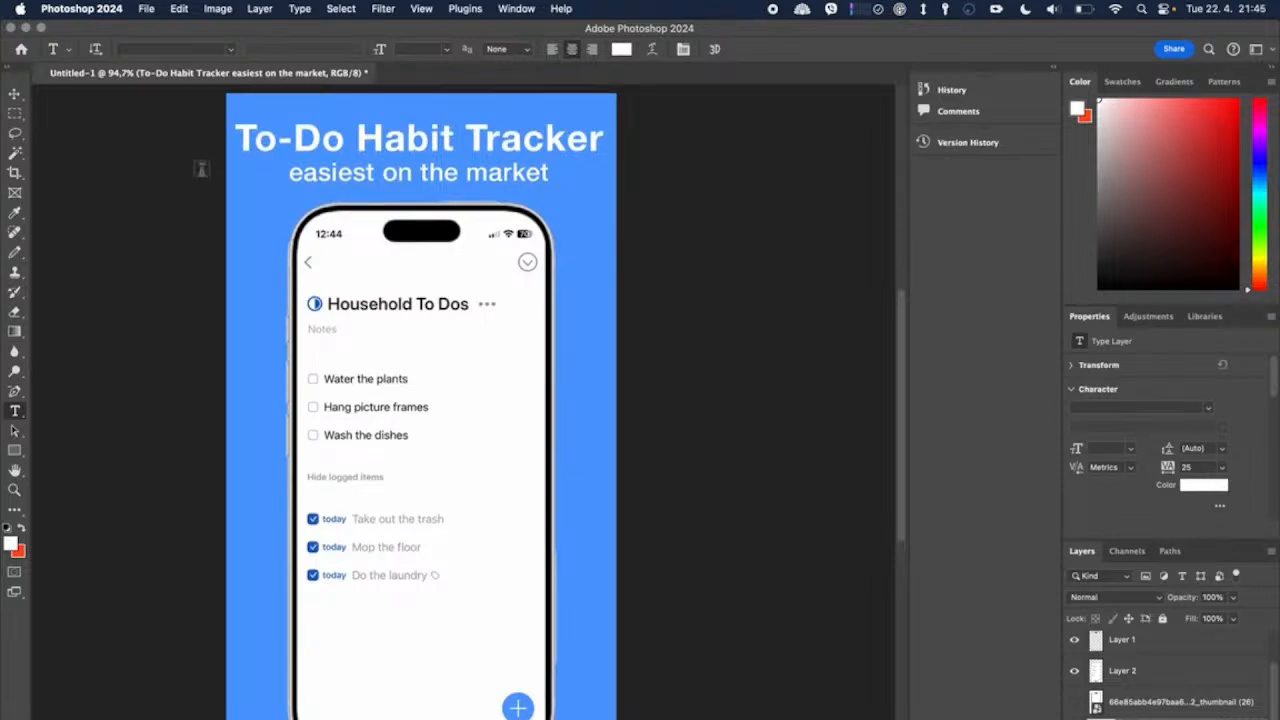
{"action": "left_click", "coordinate": [14, 93]}
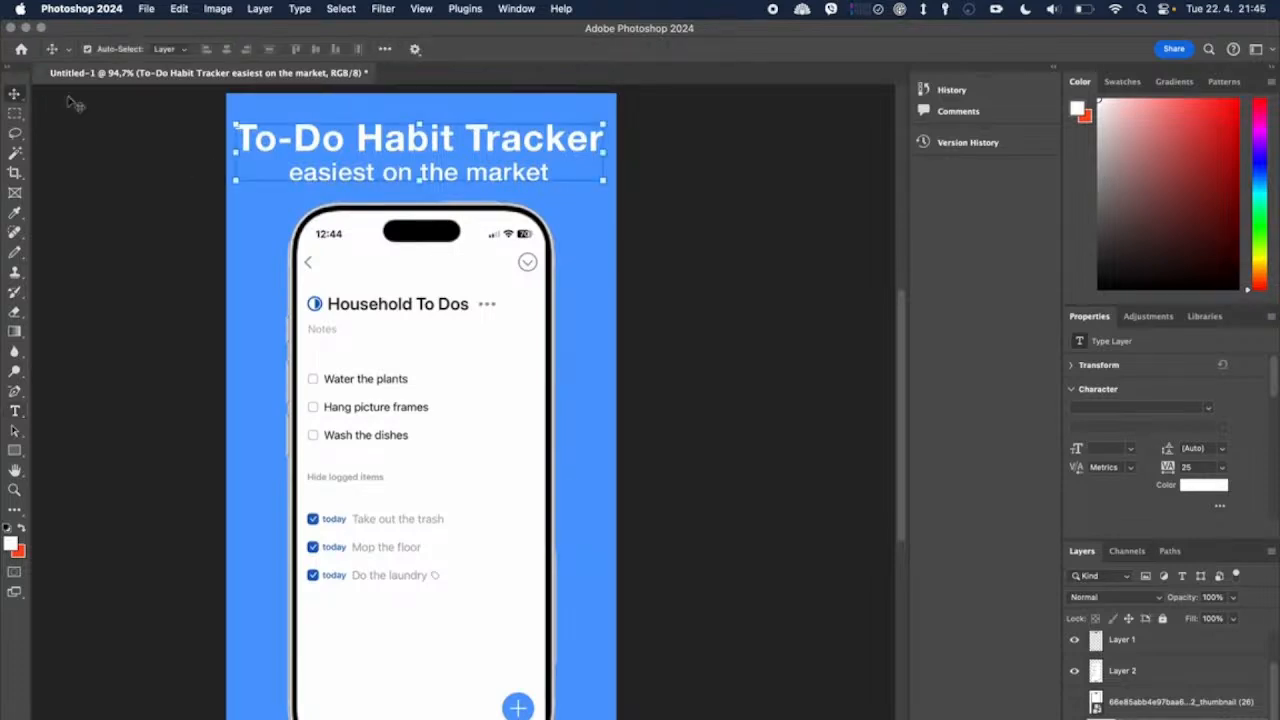
{"action": "left_click", "coordinate": [253, 218]}
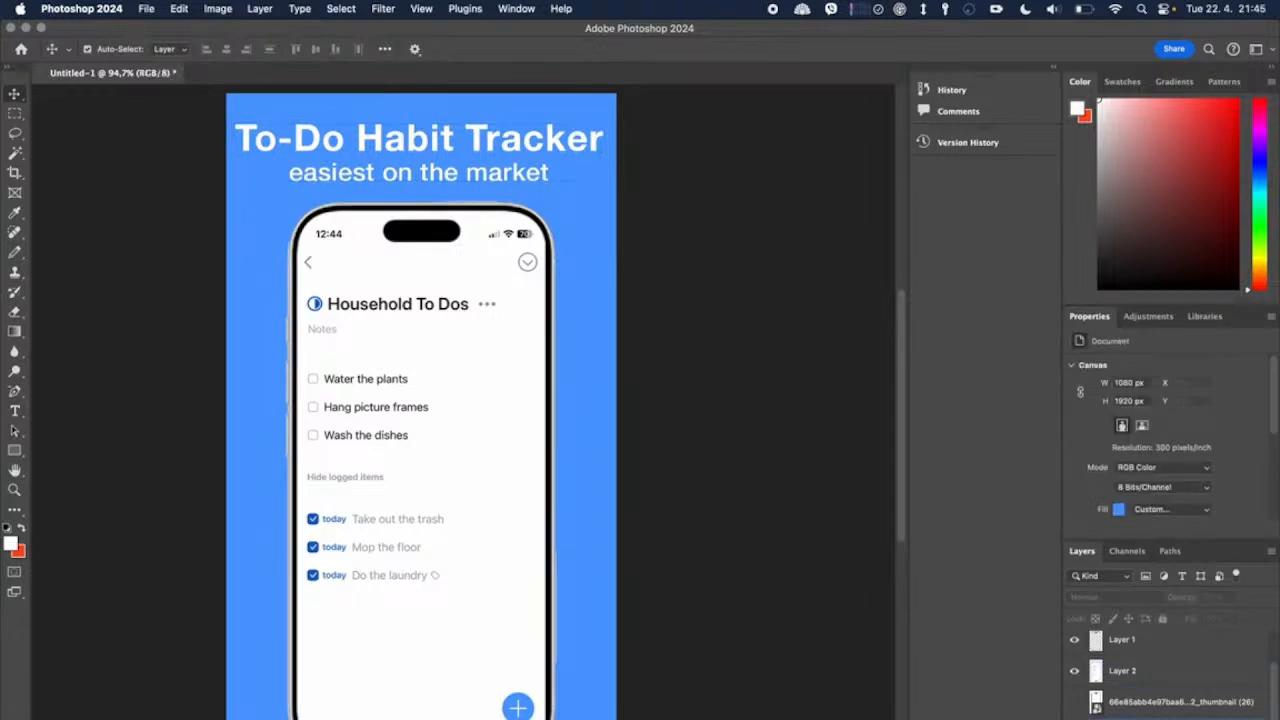
{"action": "left_click", "coordinate": [15, 450]}
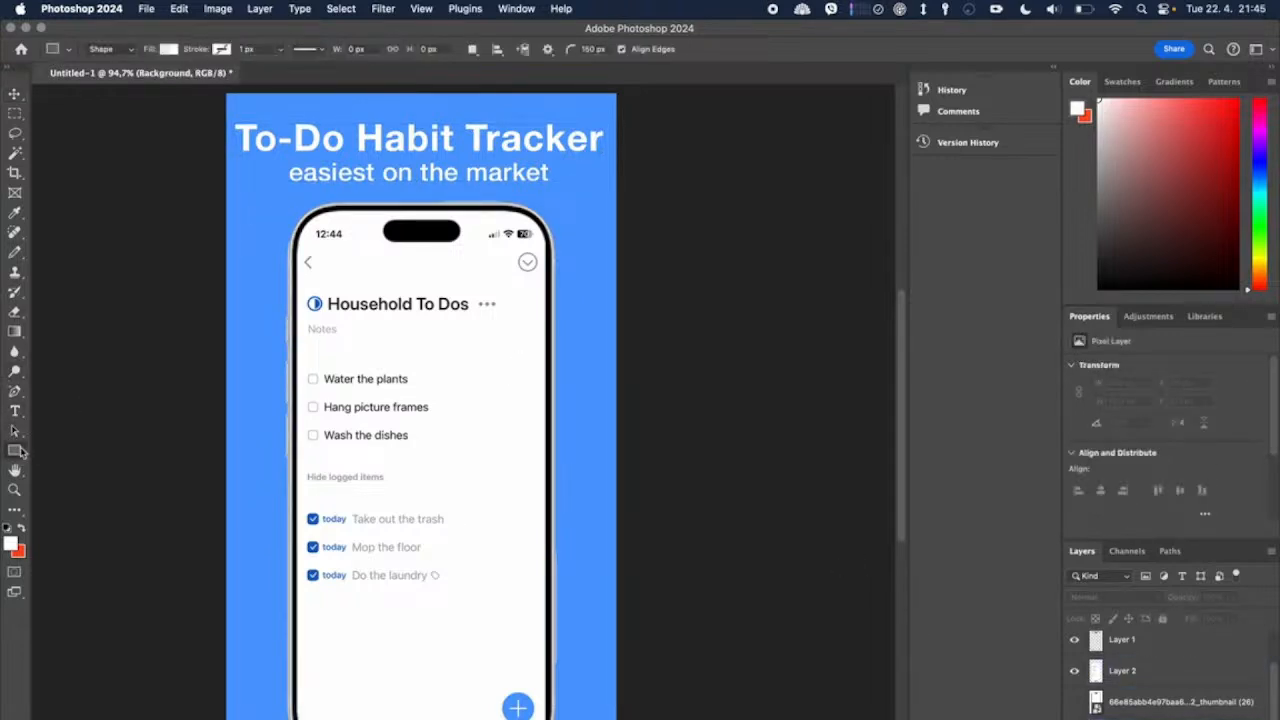
{"action": "left_click", "coordinate": [11, 543]}
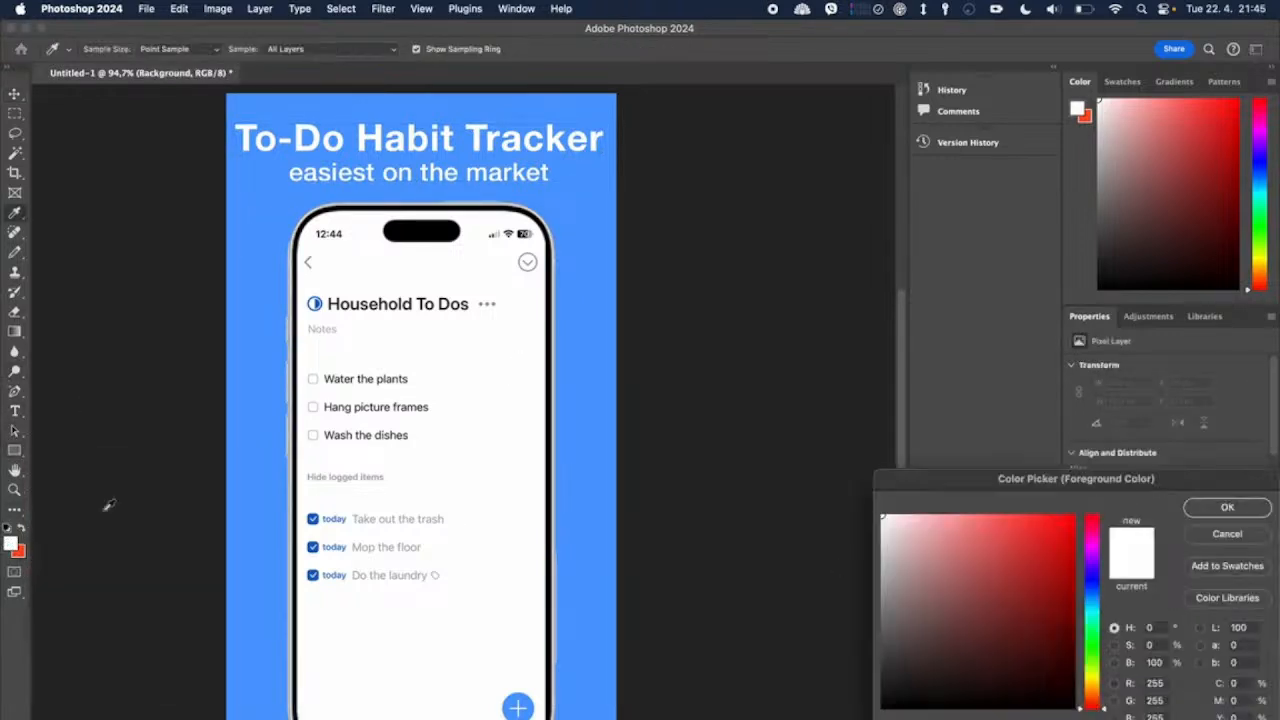
{"action": "left_click", "coordinate": [245, 500]}
{"action": "left_click_drag", "start_coordinate": [1023, 580], "coordinate": [957, 446]}
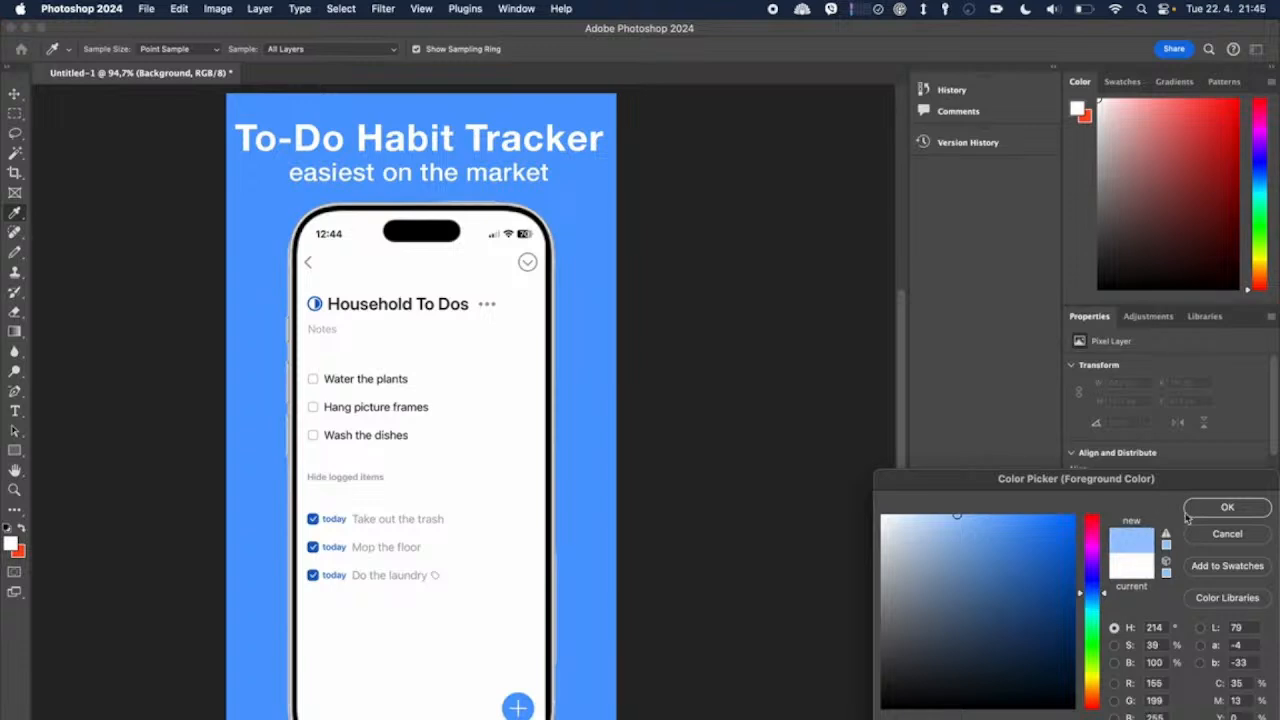
{"action": "left_click", "coordinate": [1204, 511]}
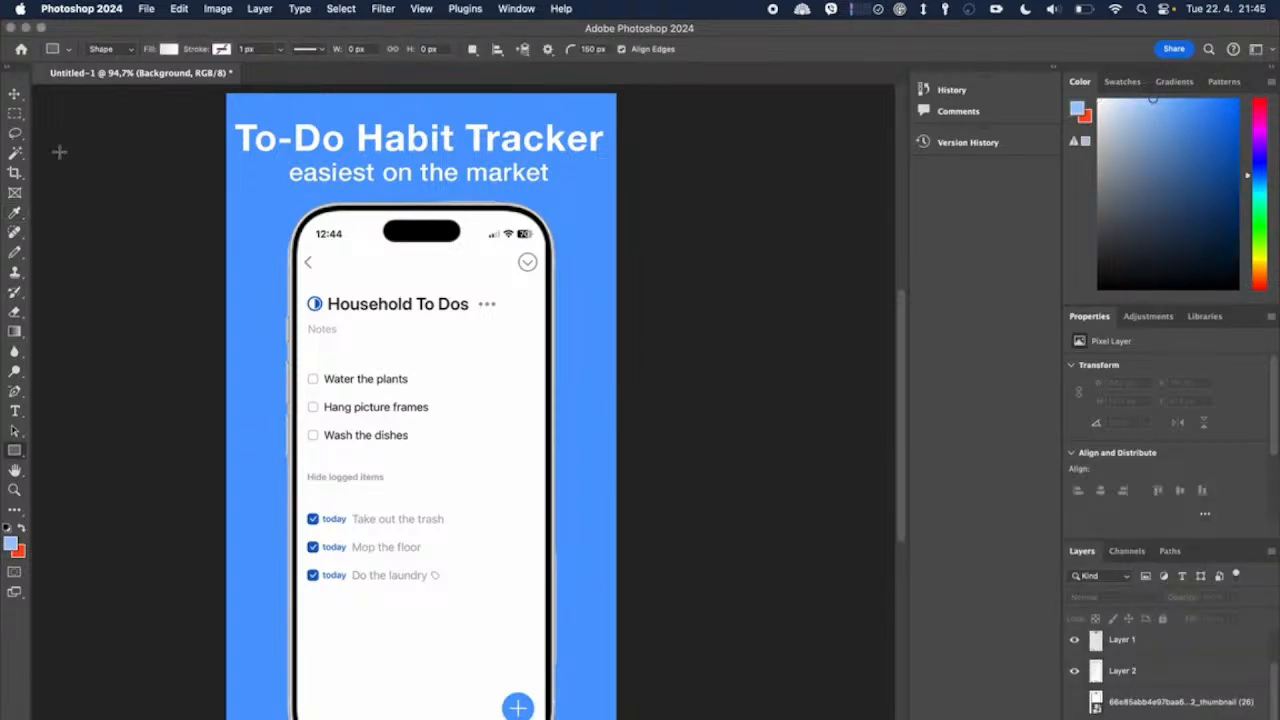
Step: Enlarge the Pencil to about 2480 px and cover the whole Background layer with the light blue
{"action": "left_click", "coordinate": [15, 252]}
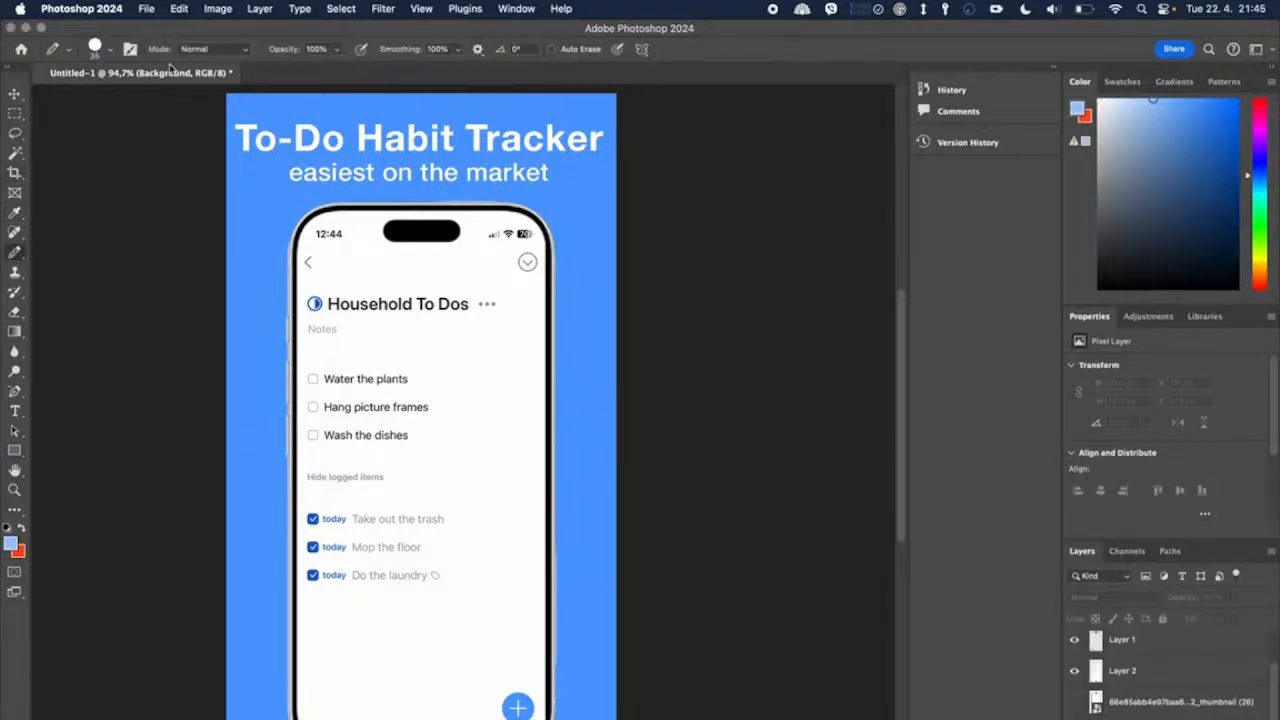
{"action": "left_click", "coordinate": [112, 56]}
{"action": "left_click_drag", "start_coordinate": [153, 97], "coordinate": [178, 98]}
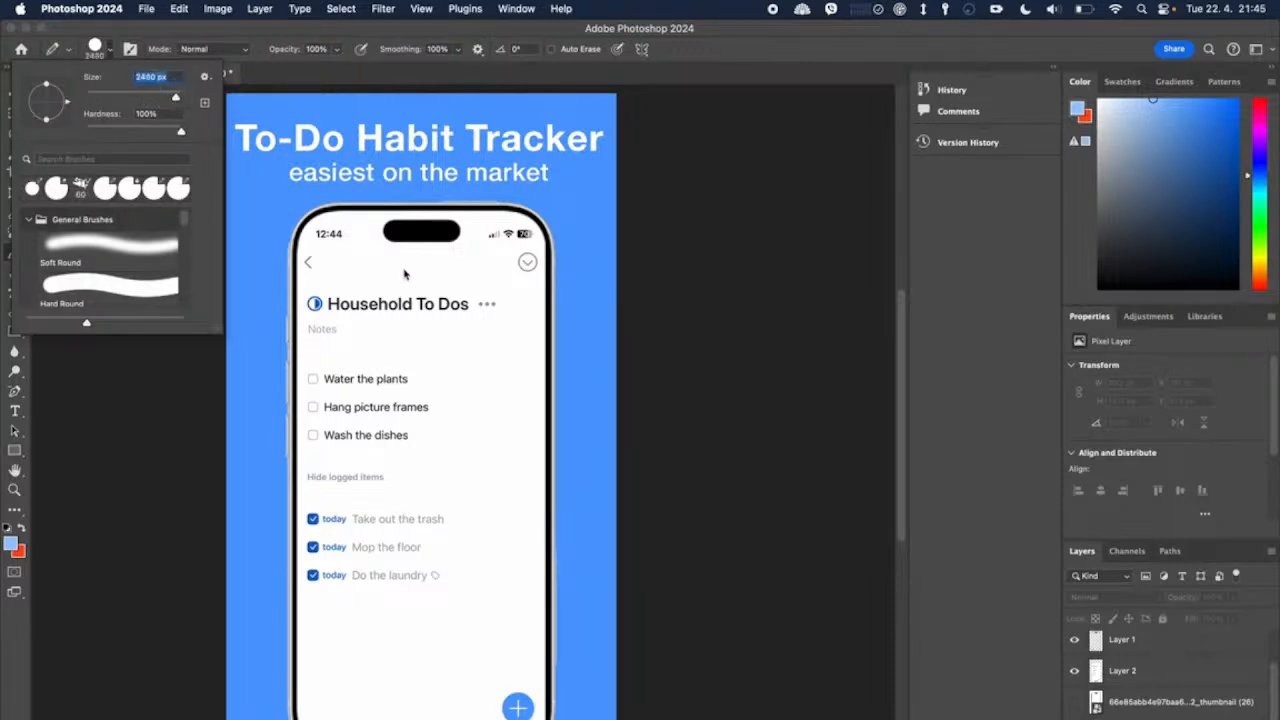
{"action": "left_click", "coordinate": [433, 416]}
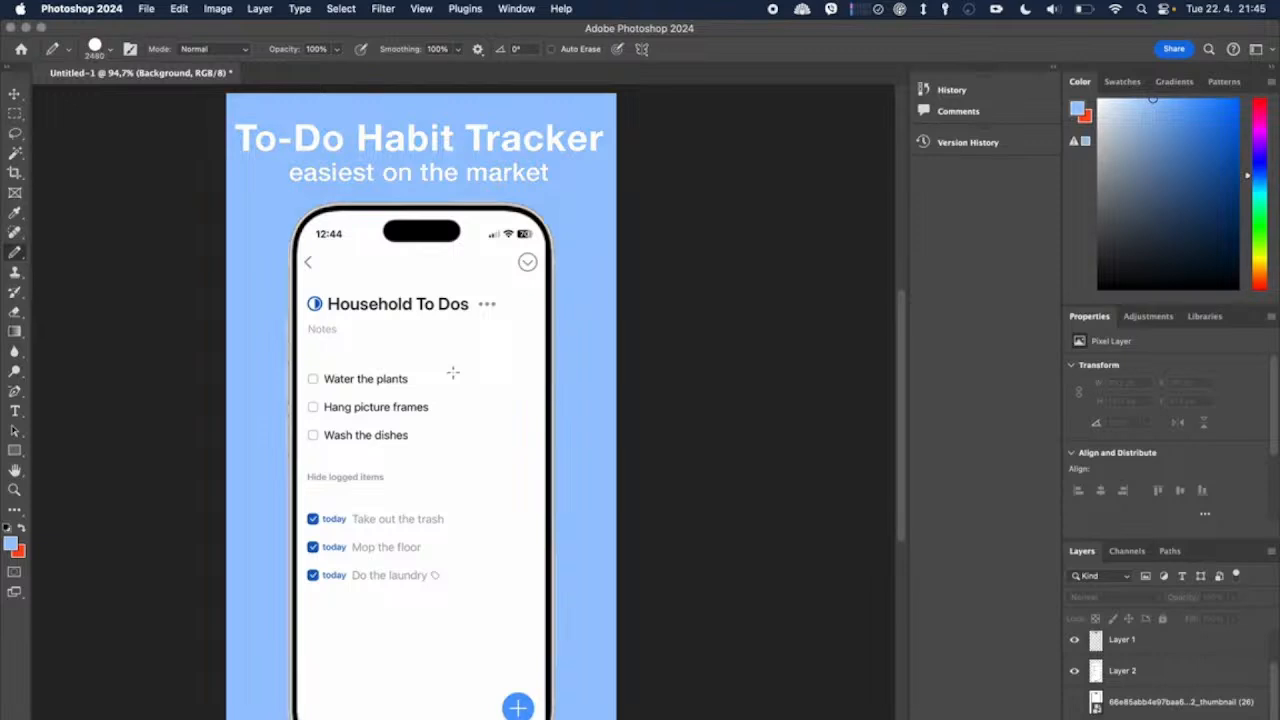
Step: Set the foreground colour to a medium blue based on the app's plus button, about hue 214 and saturation 61%, and recolour the background with it
{"action": "scroll", "coordinate": [454, 377], "scroll_direction": "down", "scroll_amount": 2}
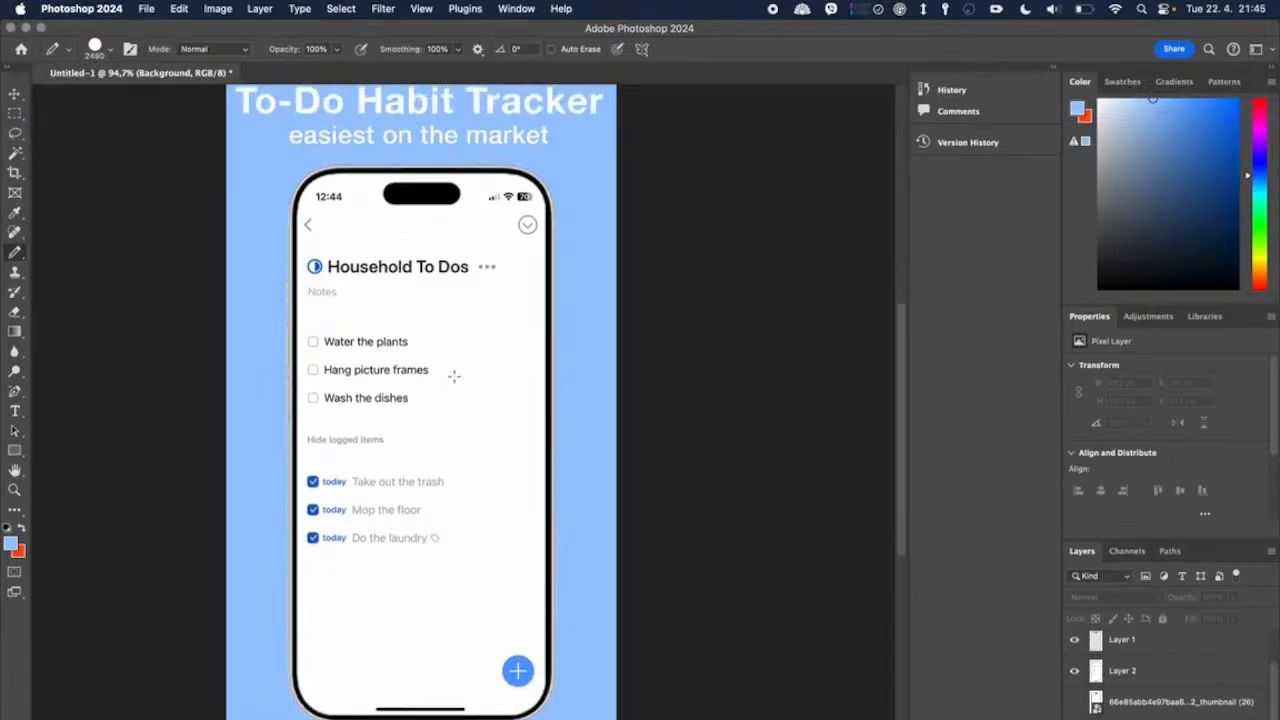
{"action": "left_click", "coordinate": [12, 543]}
{"action": "left_click_drag", "start_coordinate": [1092, 597], "coordinate": [1095, 585]}
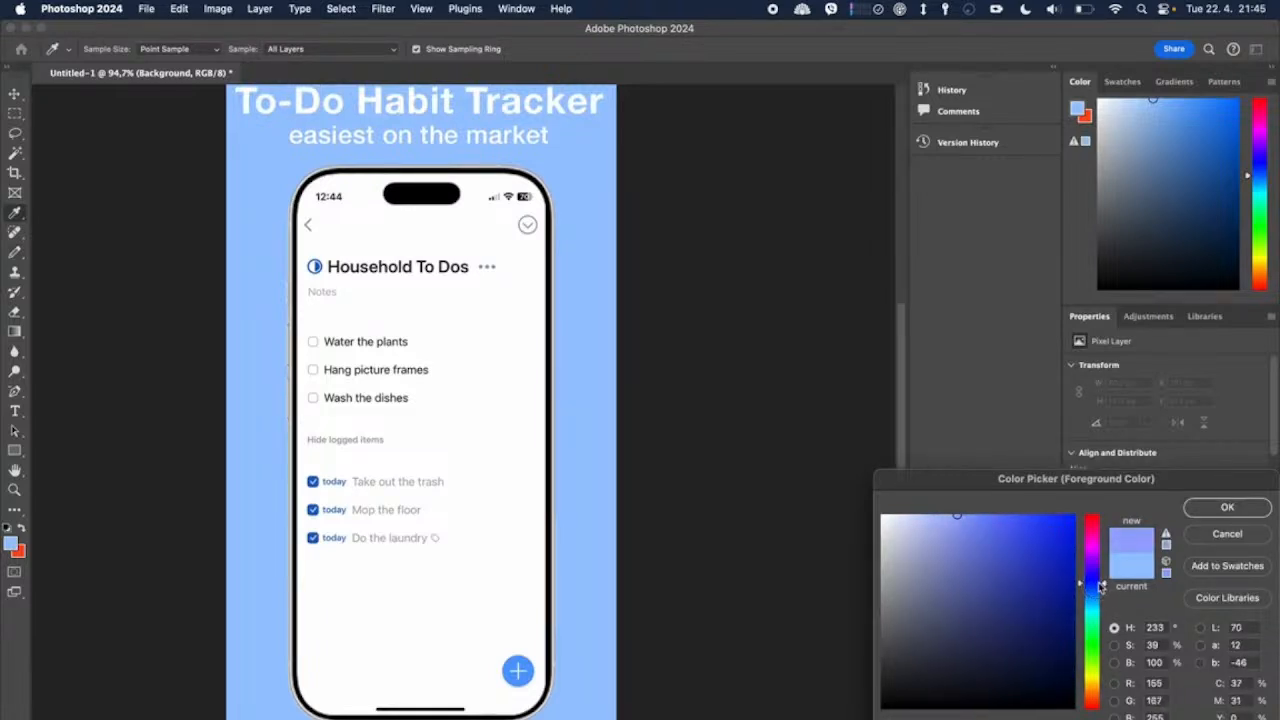
{"action": "left_click", "coordinate": [964, 564]}
{"action": "left_click_drag", "start_coordinate": [964, 564], "coordinate": [962, 534]}
{"action": "left_click_drag", "start_coordinate": [1089, 622], "coordinate": [1091, 596]}
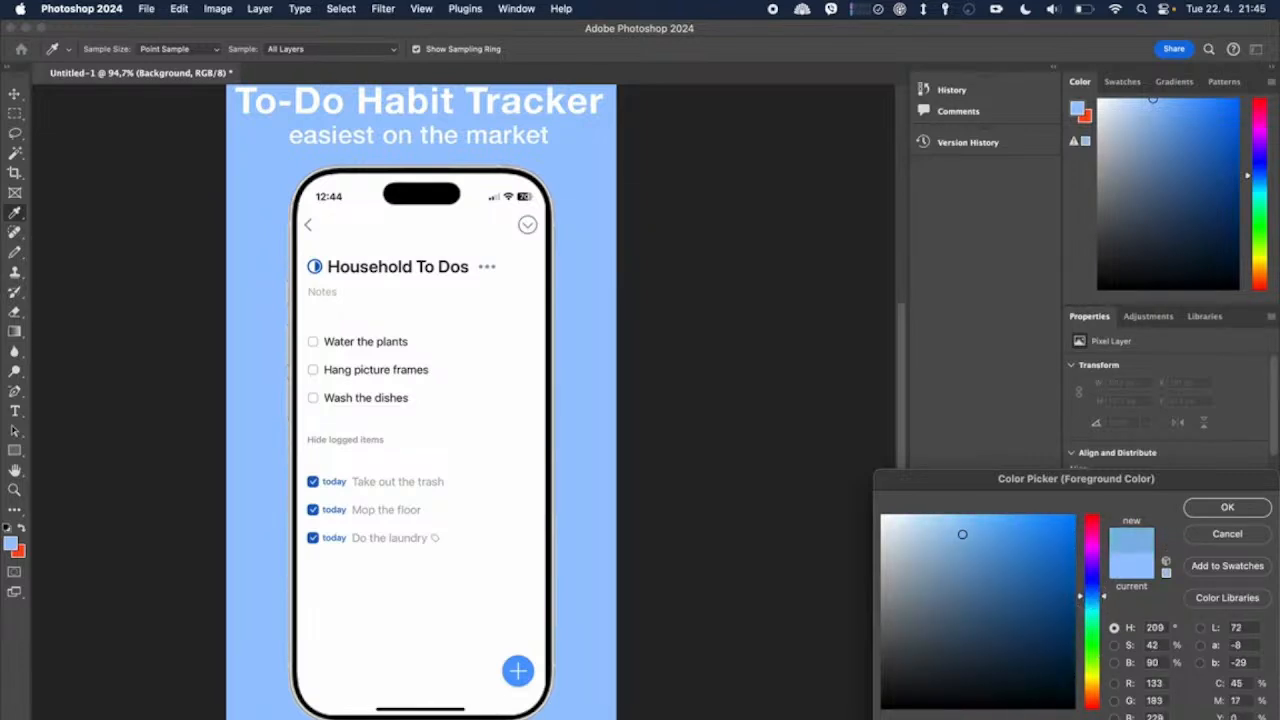
{"action": "left_click", "coordinate": [530, 658]}
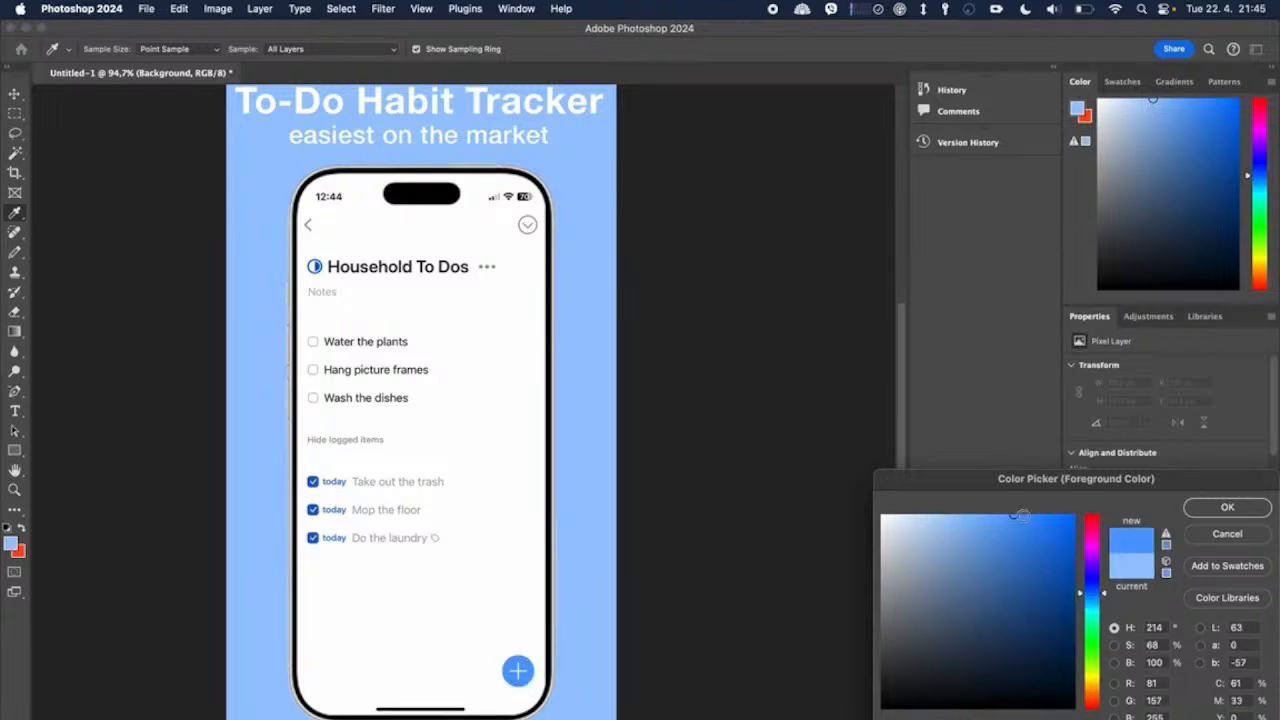
{"action": "left_click_drag", "start_coordinate": [1015, 521], "coordinate": [999, 514]}
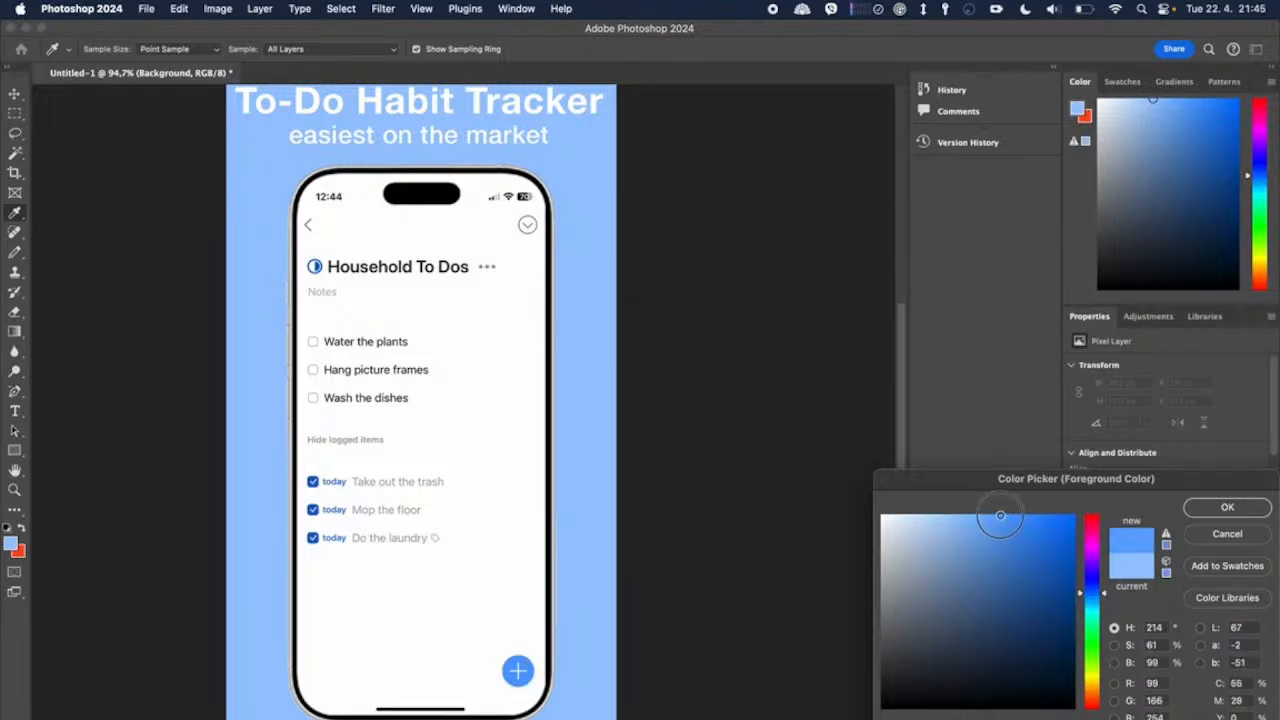
{"action": "left_click", "coordinate": [1206, 514]}
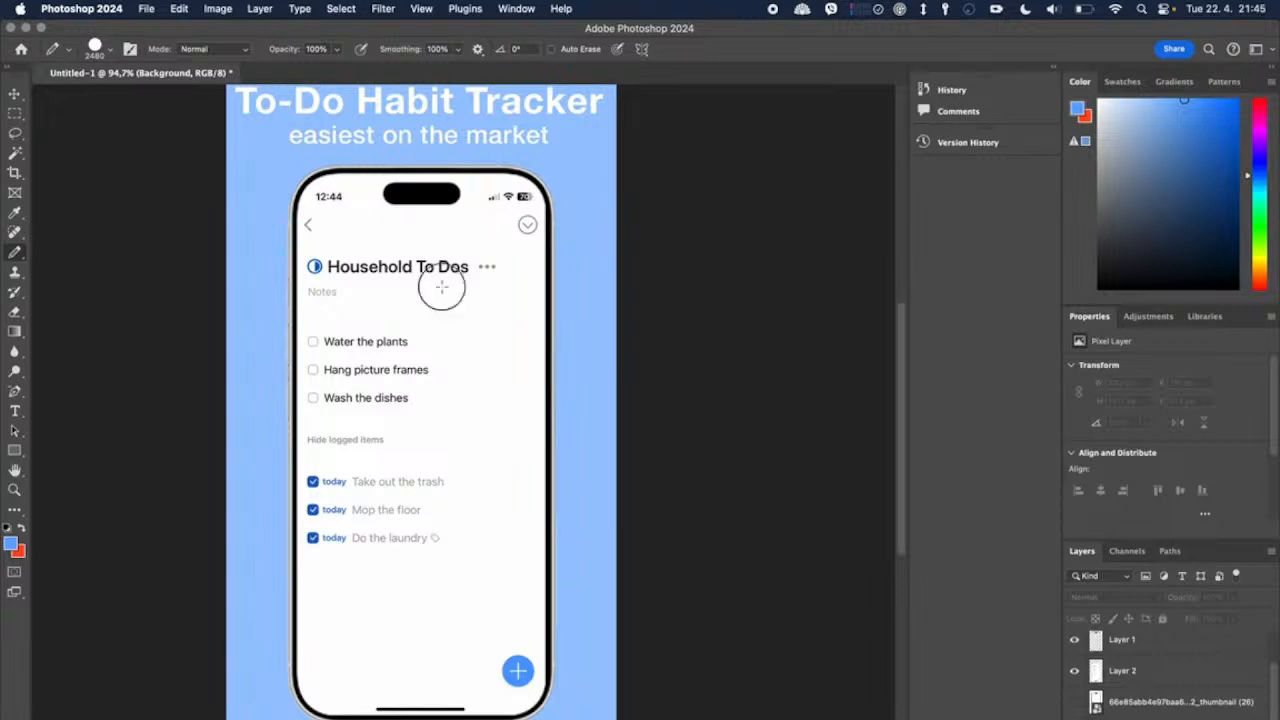
{"action": "key", "text": "alt+BackSpace"}
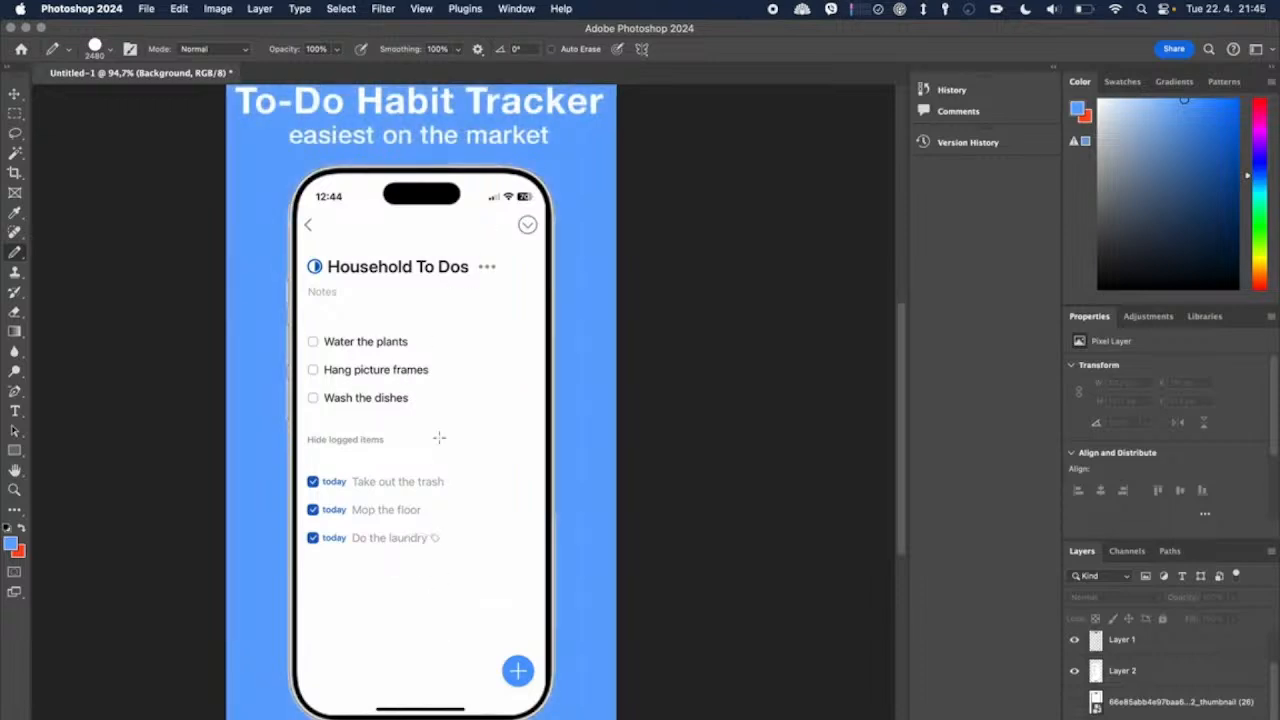
Step: Move the phone frame and app screen down slightly below the heading, with the frame at about Y 341 px
{"action": "scroll", "coordinate": [439, 437], "scroll_direction": "up", "scroll_amount": 3}
{"action": "scroll", "coordinate": [500, 384], "scroll_direction": "down", "scroll_amount": 3}
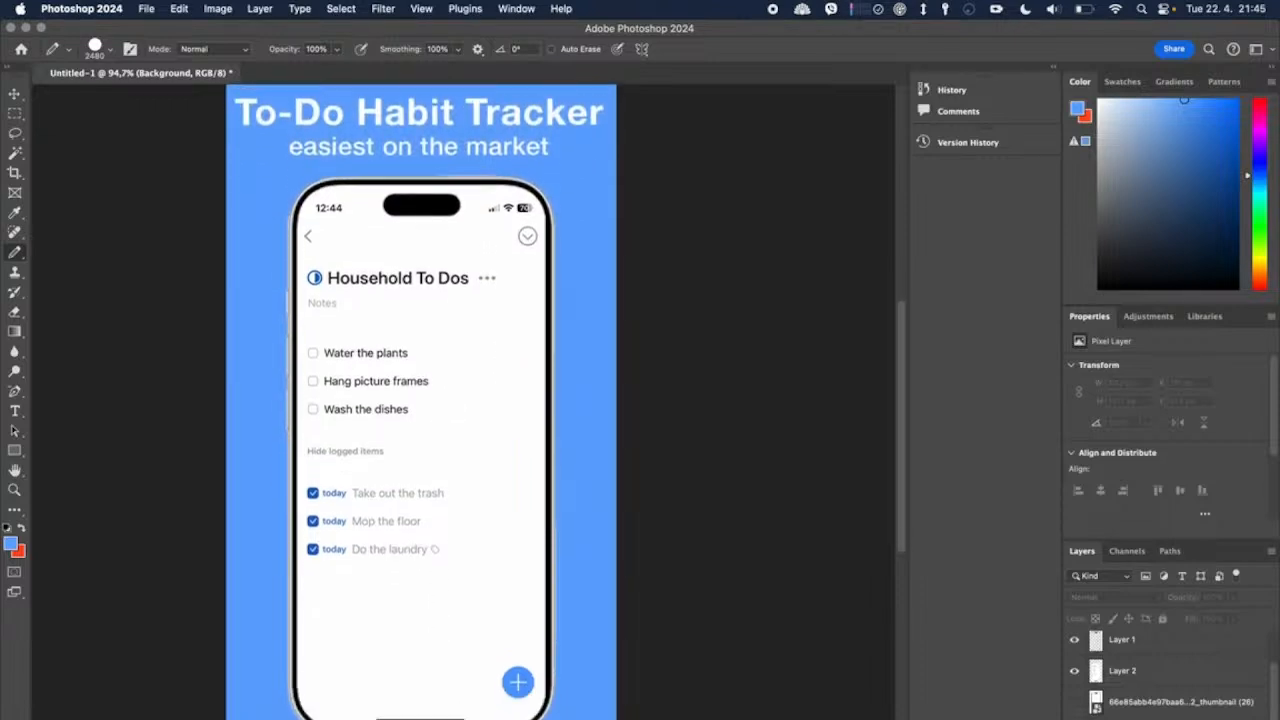
{"action": "left_click", "coordinate": [14, 93]}
{"action": "left_click", "coordinate": [395, 352]}
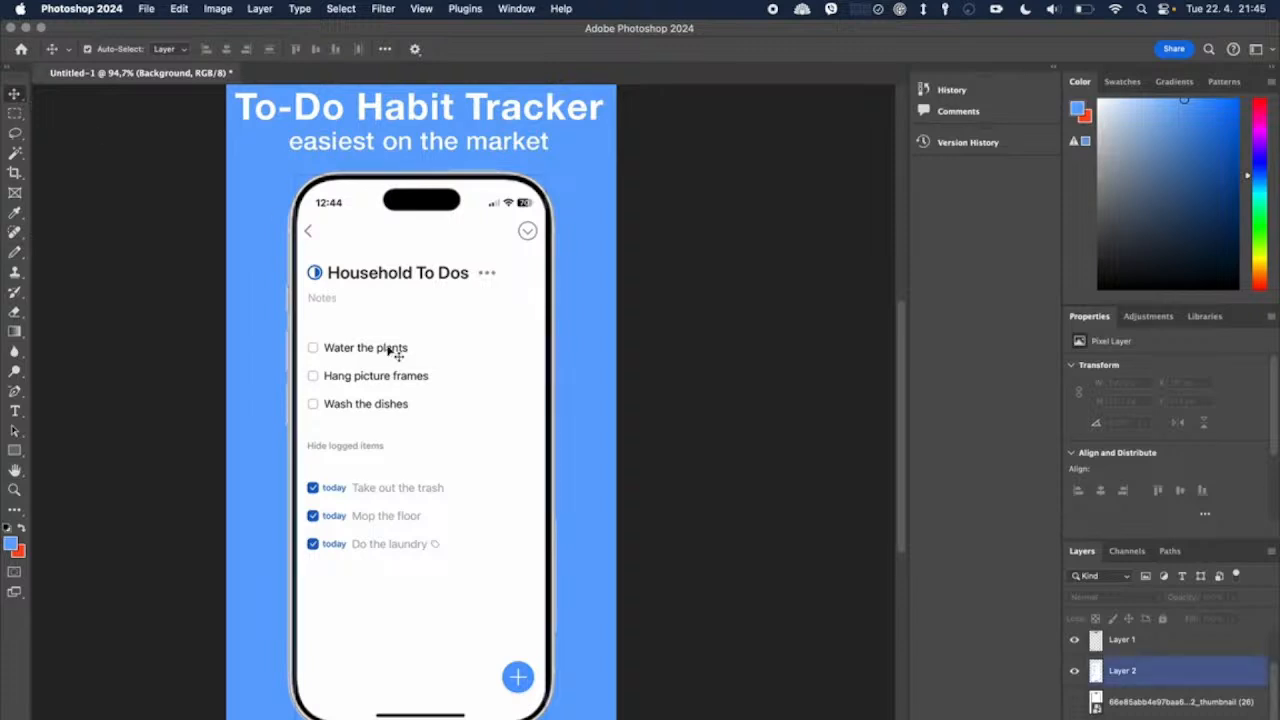
{"action": "scroll", "coordinate": [416, 240], "scroll_direction": "up", "scroll_amount": 5}
{"action": "scroll", "coordinate": [416, 240], "scroll_direction": "down", "scroll_amount": 4}
{"action": "left_click", "coordinate": [416, 239]}
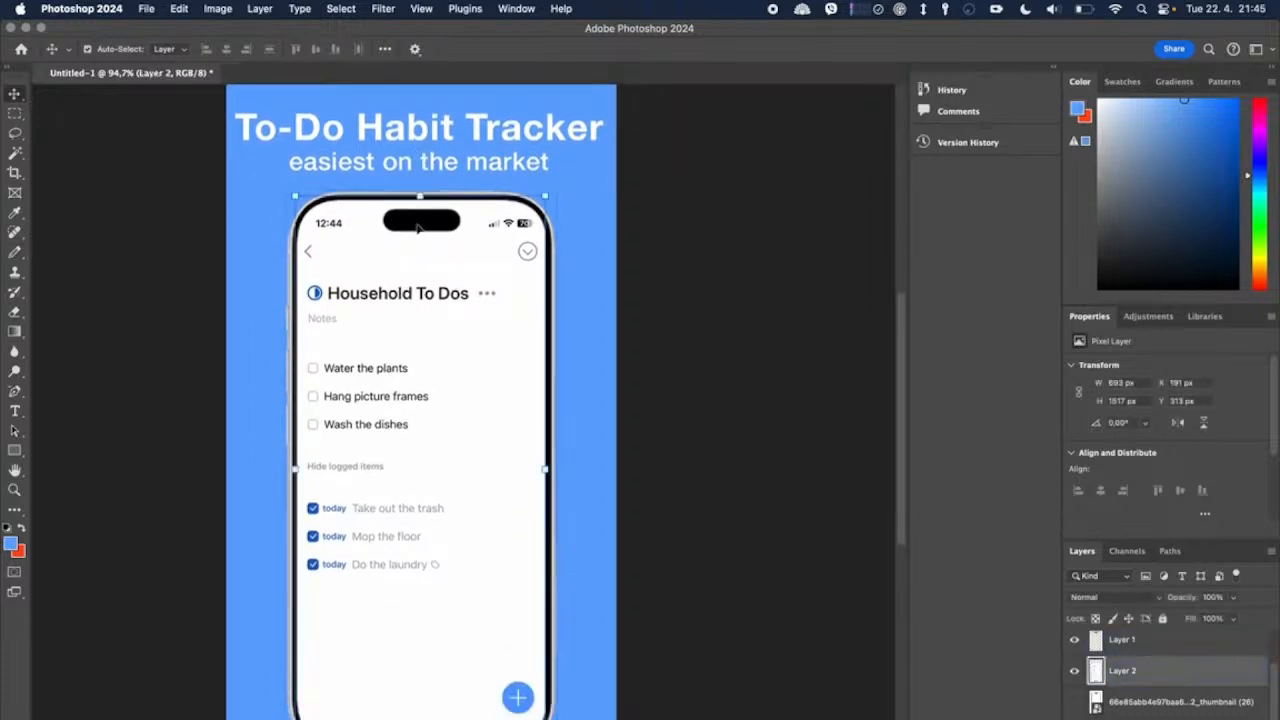
{"action": "left_click_drag", "start_coordinate": [421, 225], "coordinate": [429, 238]}
{"action": "left_click", "coordinate": [670, 236]}
Step: Scale the phone frame and app screen together to about 102.48%, extending toward the heading, and apply the transform
{"action": "left_click", "coordinate": [450, 257]}
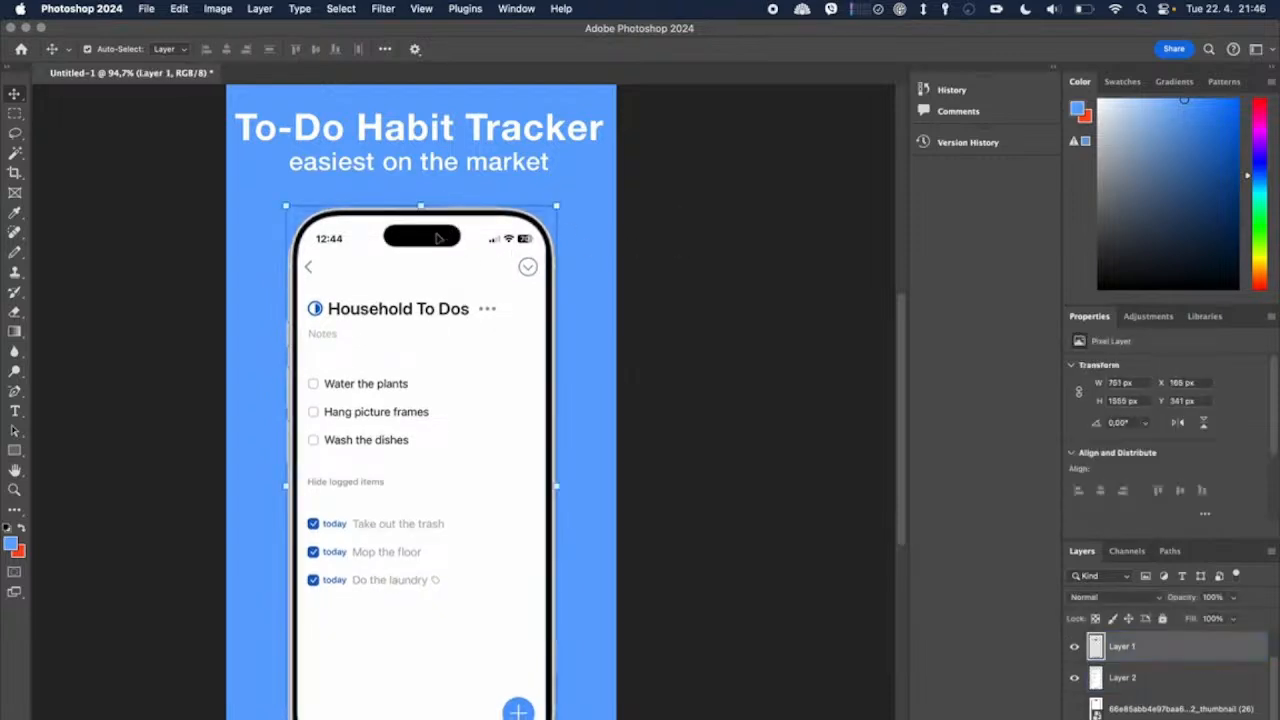
{"action": "left_click_drag", "start_coordinate": [421, 205], "coordinate": [421, 185]}
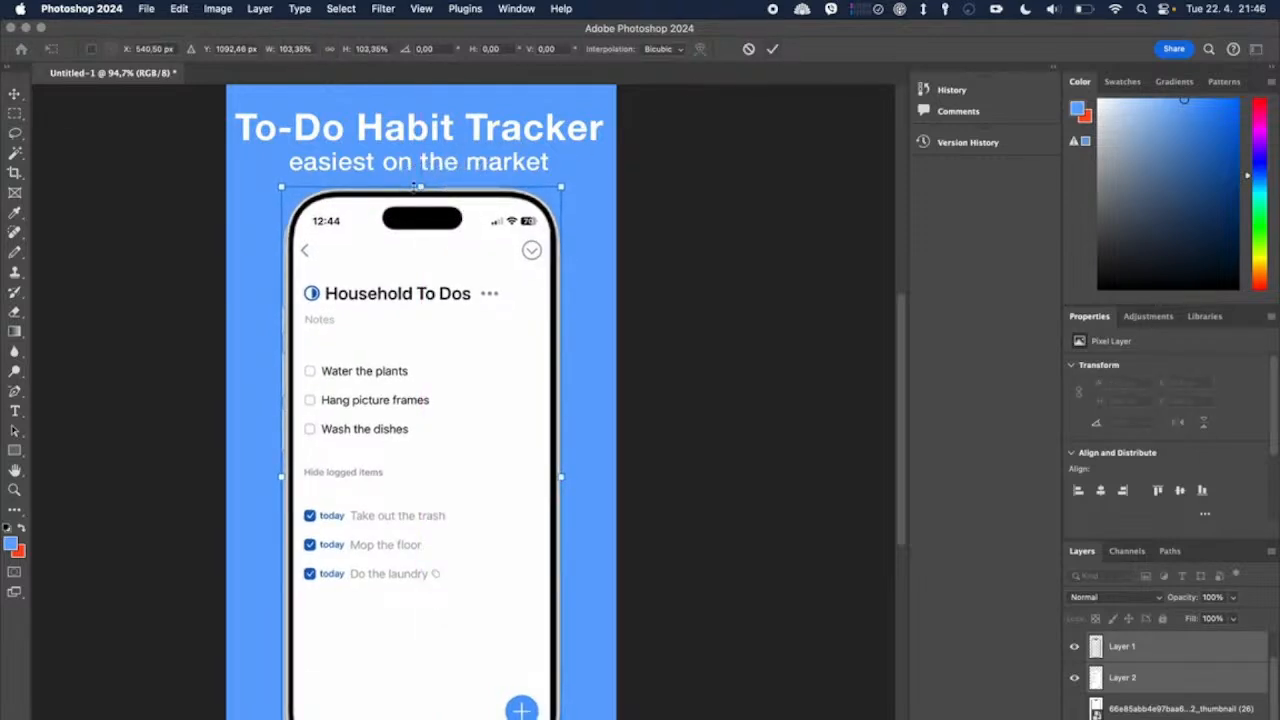
{"action": "left_click_drag", "start_coordinate": [415, 186], "coordinate": [421, 191]}
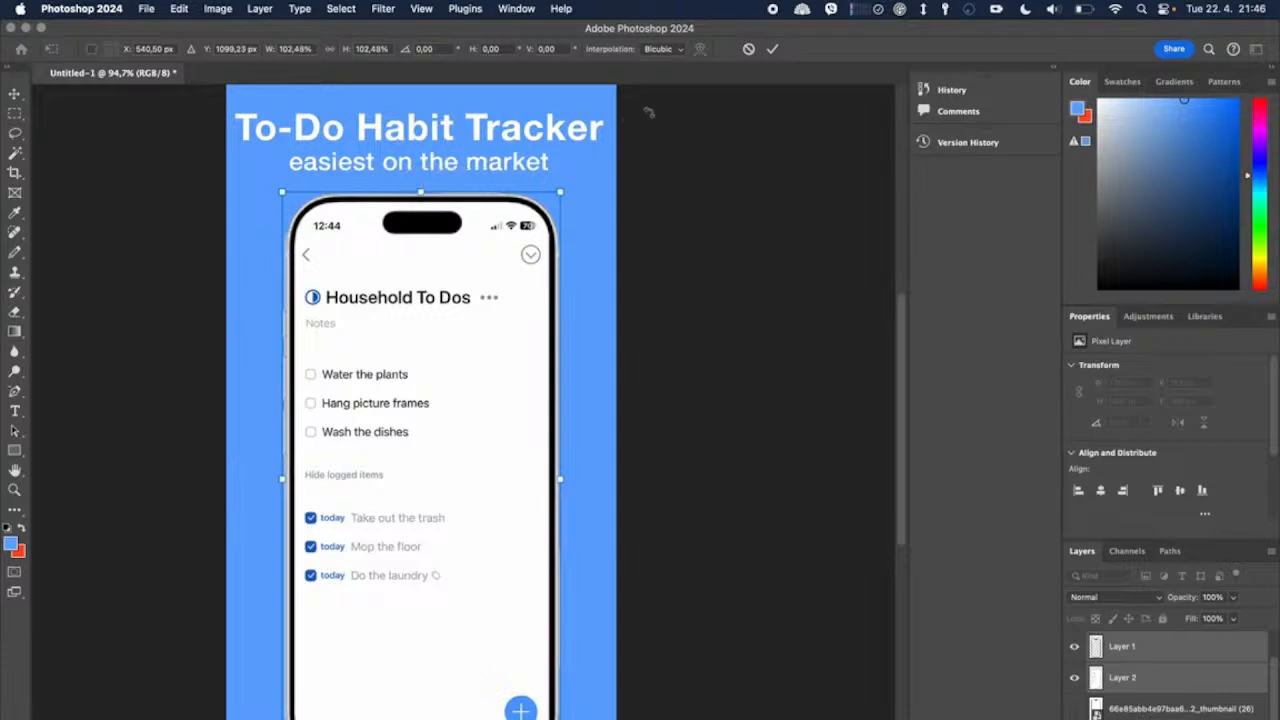
{"action": "left_click", "coordinate": [772, 48]}
Step: Scale the heading text down to about 92.88%, reposition it centrally above the phone, and apply the transform
{"action": "scroll", "coordinate": [580, 312], "scroll_direction": "up", "scroll_amount": 2}
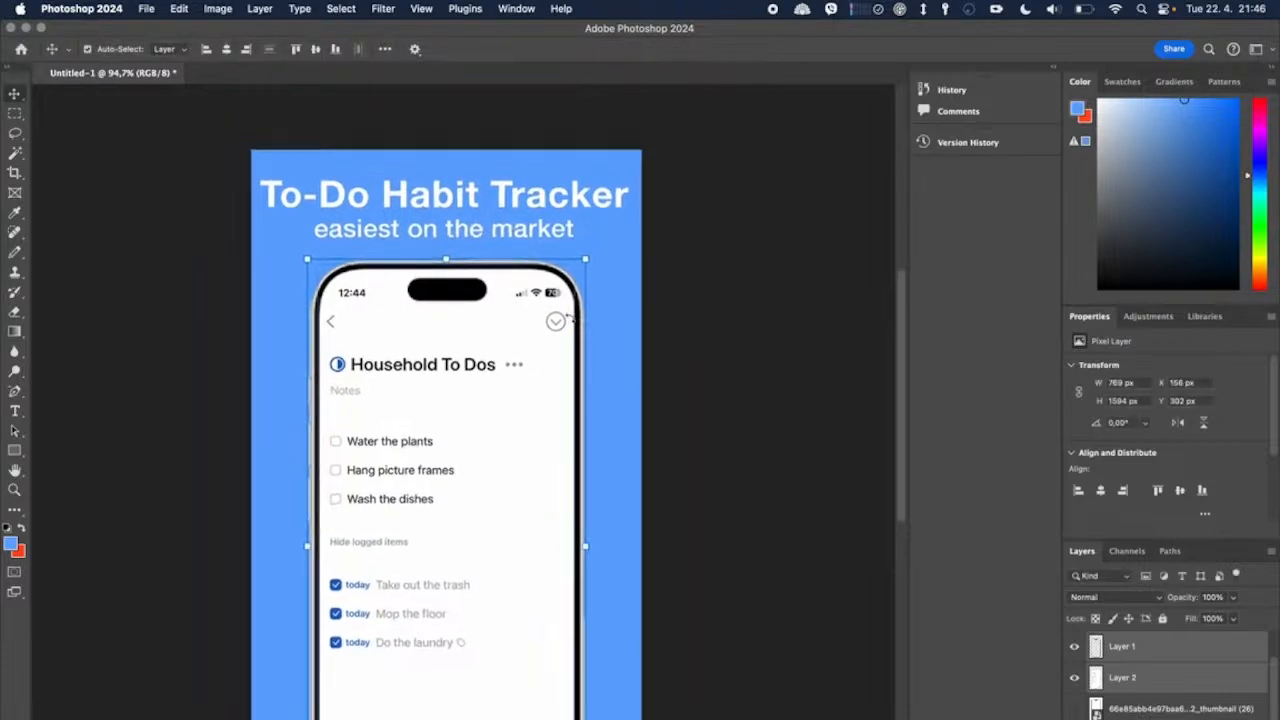
{"action": "left_click", "coordinate": [503, 231]}
{"action": "left_click_drag", "start_coordinate": [628, 183], "coordinate": [603, 180]}
{"action": "left_click_drag", "start_coordinate": [540, 212], "coordinate": [550, 207]}
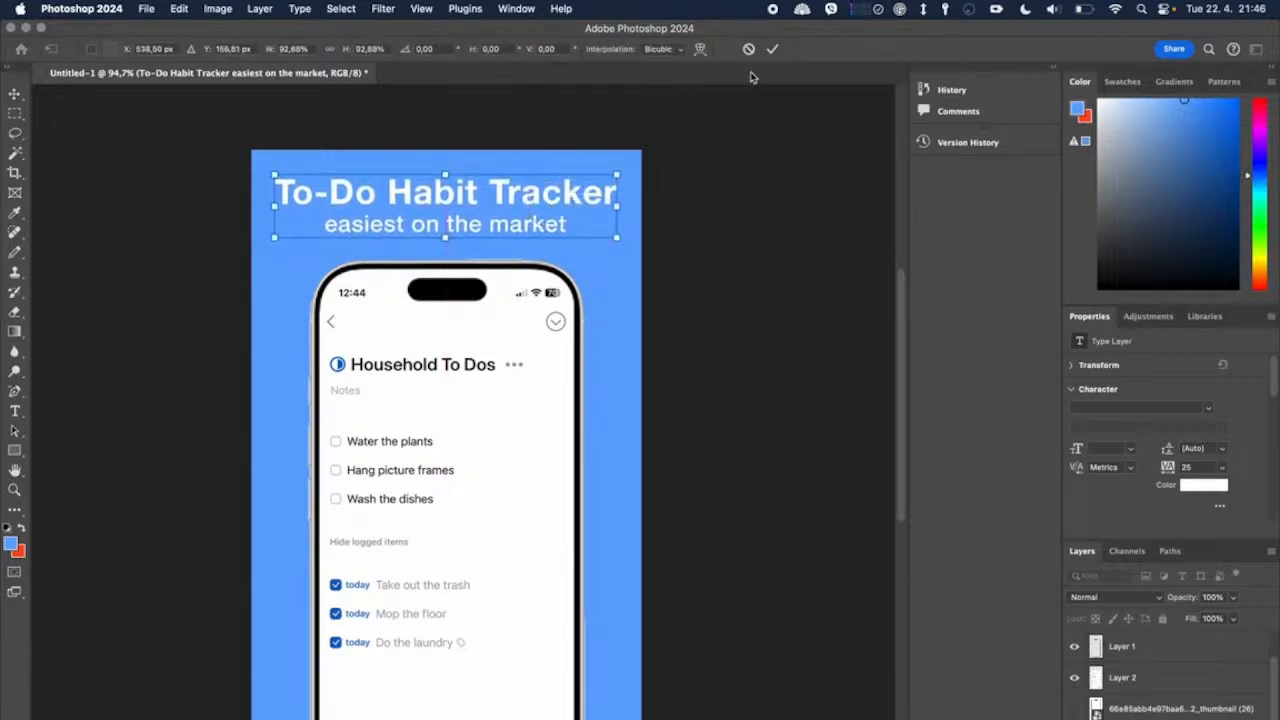
{"action": "left_click", "coordinate": [772, 48]}
{"action": "left_click", "coordinate": [705, 237]}
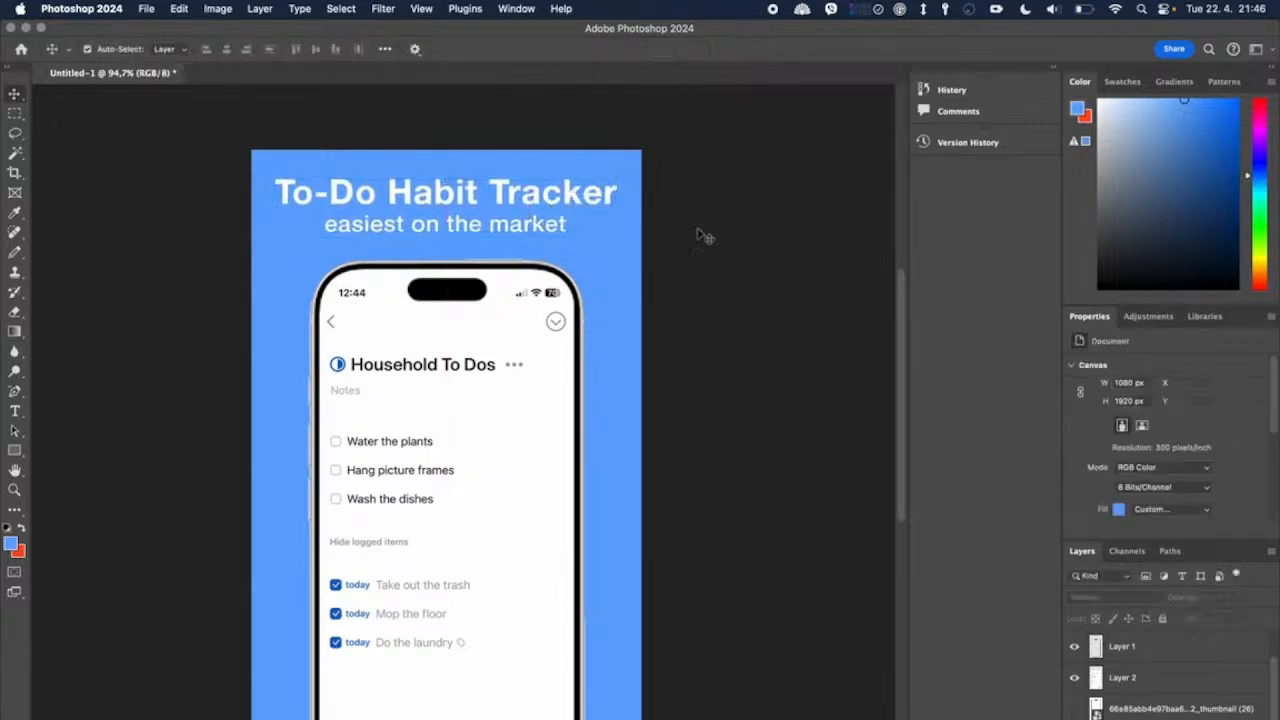
Step: Set the tracking of the heading line "To-Do Habit Tracker" to 0
{"action": "double_click", "coordinate": [442, 210]}
{"action": "double_click", "coordinate": [463, 192]}
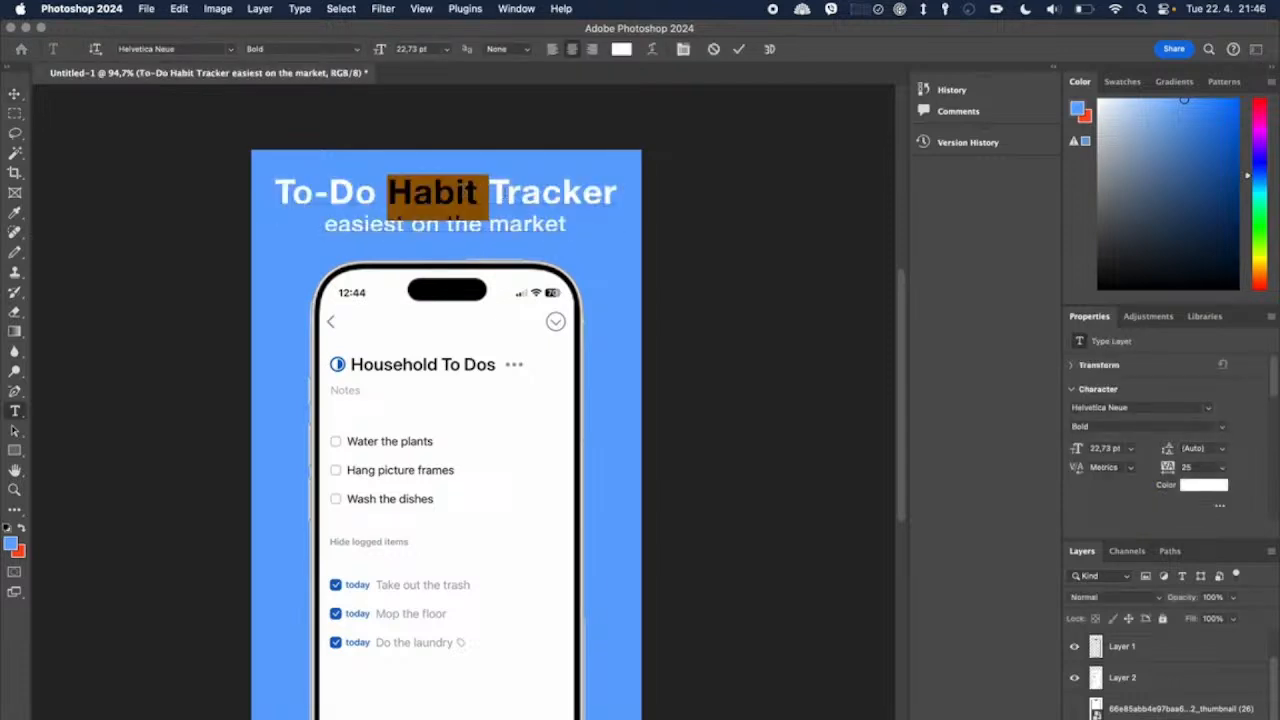
{"action": "mouse_move", "coordinate": [614, 196]}
{"action": "left_mouse_down"}
{"action": "mouse_move", "coordinate": [276, 192]}
{"action": "mouse_move", "coordinate": [634, 189]}
{"action": "left_mouse_up"}
{"action": "left_click", "coordinate": [281, 191]}
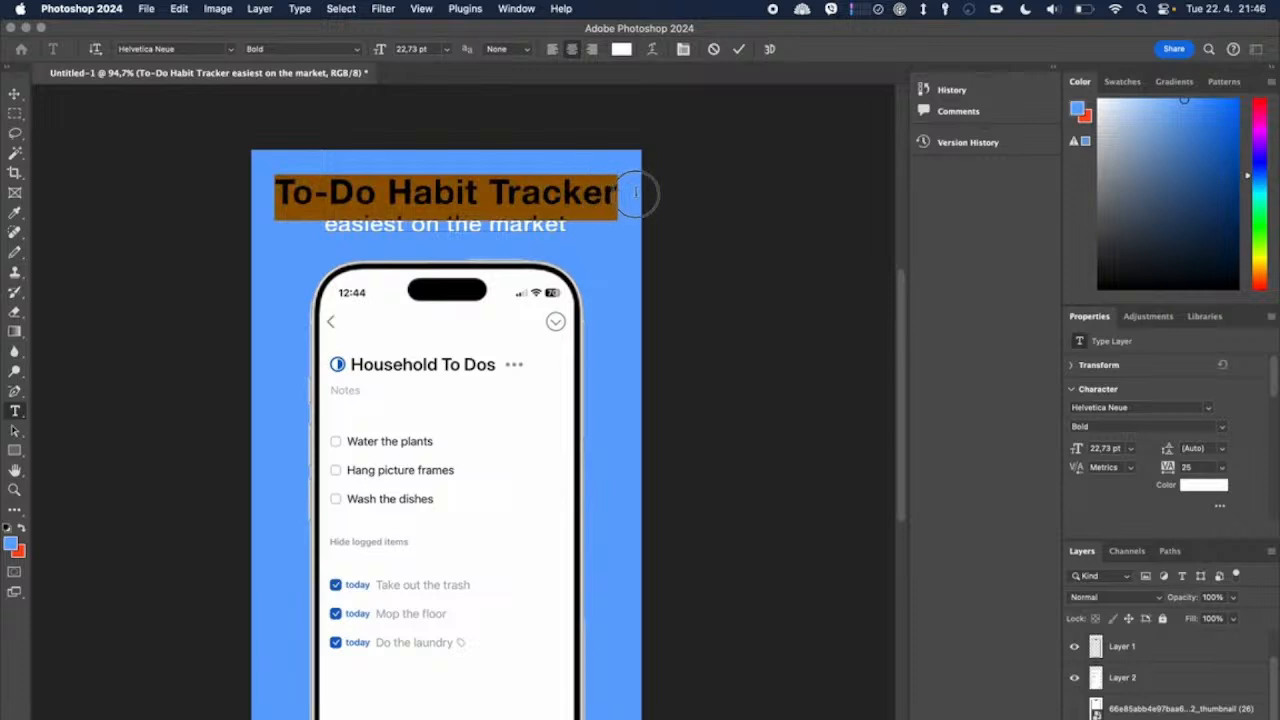
{"action": "left_click", "coordinate": [1222, 470]}
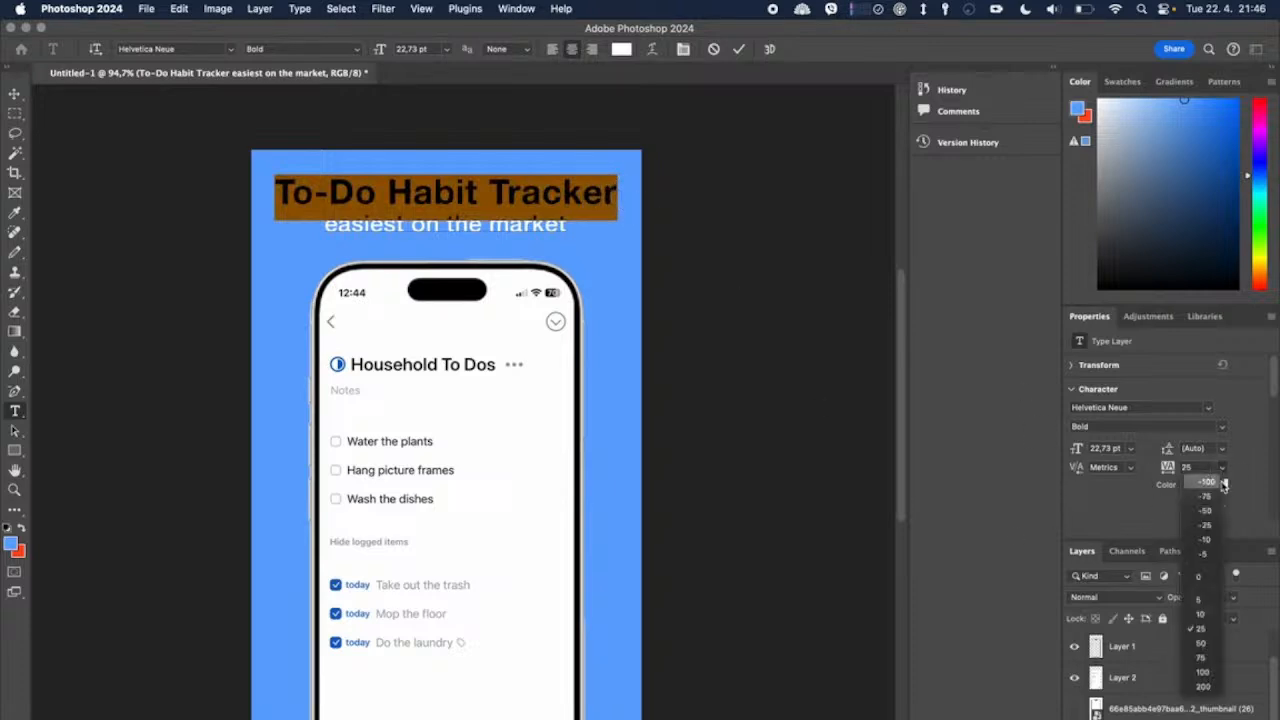
{"action": "left_click", "coordinate": [1218, 585]}
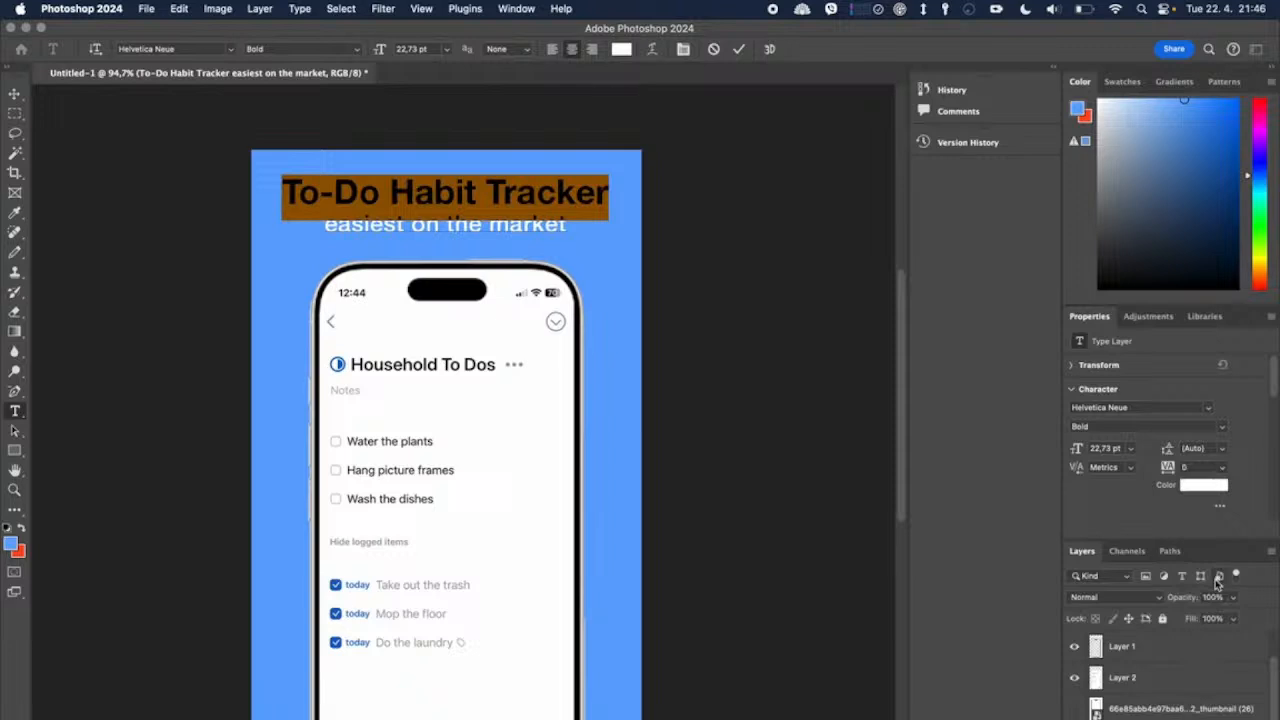
Step: Set the tracking of the entire two-line heading text to 0
{"action": "key", "text": "super+a"}
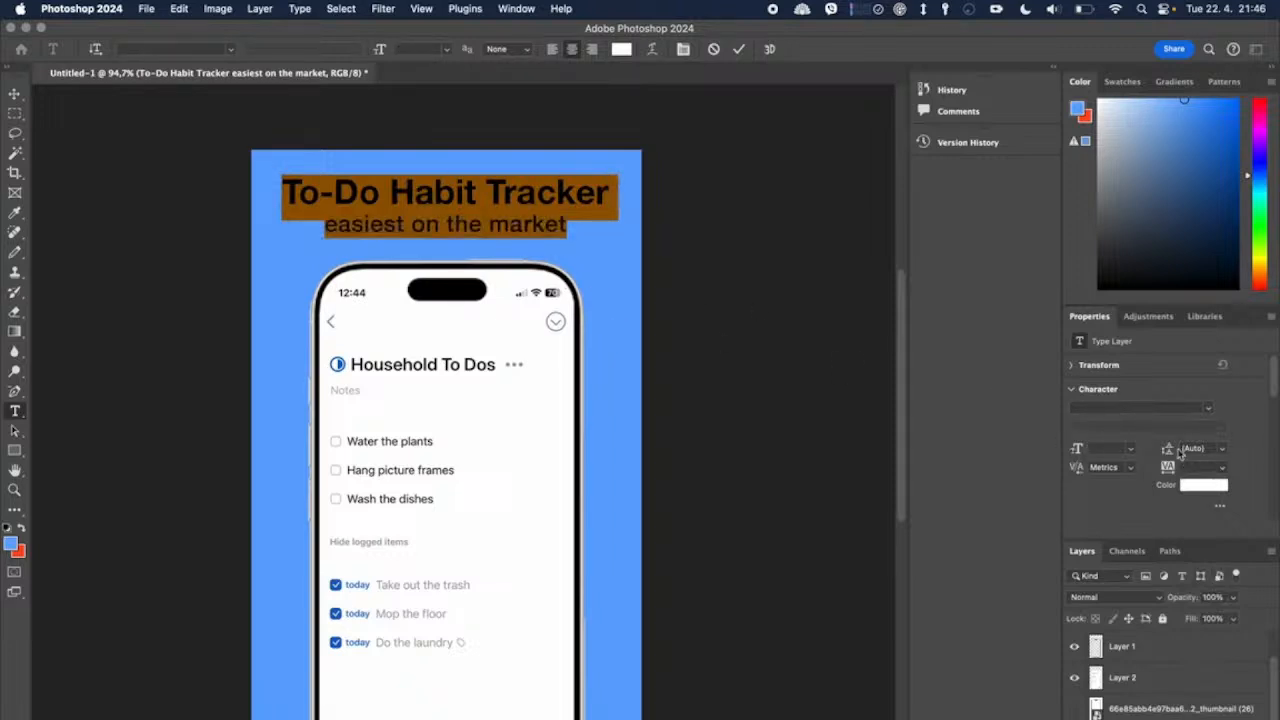
{"action": "left_click", "coordinate": [1216, 466]}
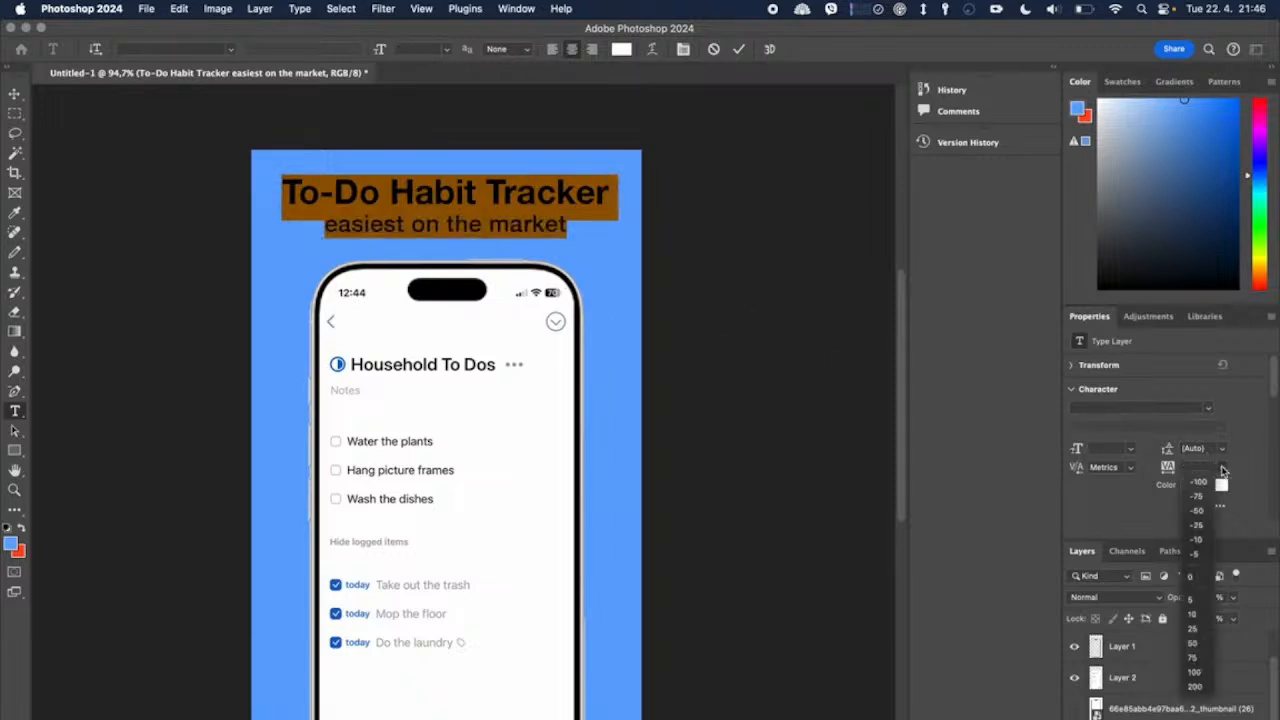
{"action": "left_click", "coordinate": [1202, 585]}
{"action": "left_click", "coordinate": [548, 205]}
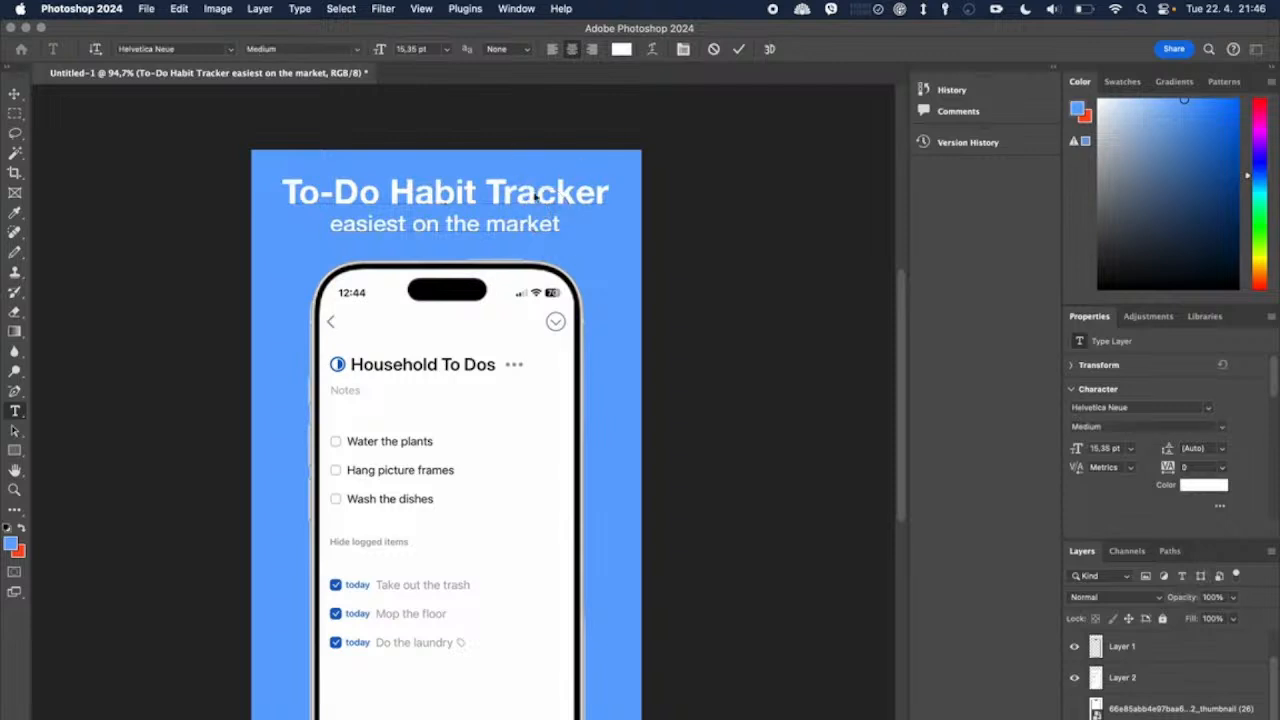
Step: Examine the character settings of both heading lines, finish the text edit and deselect the layer
{"action": "left_click_drag", "start_coordinate": [604, 193], "coordinate": [286, 182]}
{"action": "left_click", "coordinate": [286, 182]}
{"action": "left_click", "coordinate": [443, 196]}
{"action": "triple_click", "coordinate": [443, 196]}
{"action": "triple_click", "coordinate": [471, 222]}
{"action": "triple_click", "coordinate": [531, 197]}
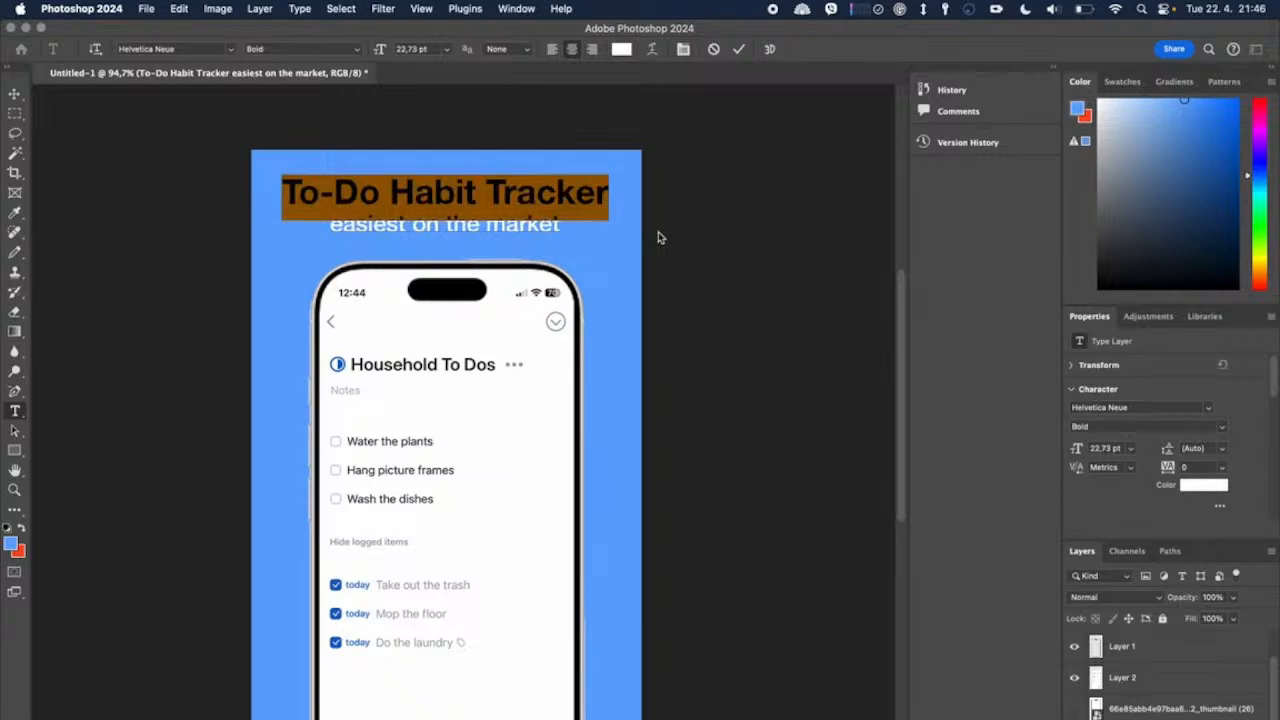
{"action": "left_click", "coordinate": [660, 238]}
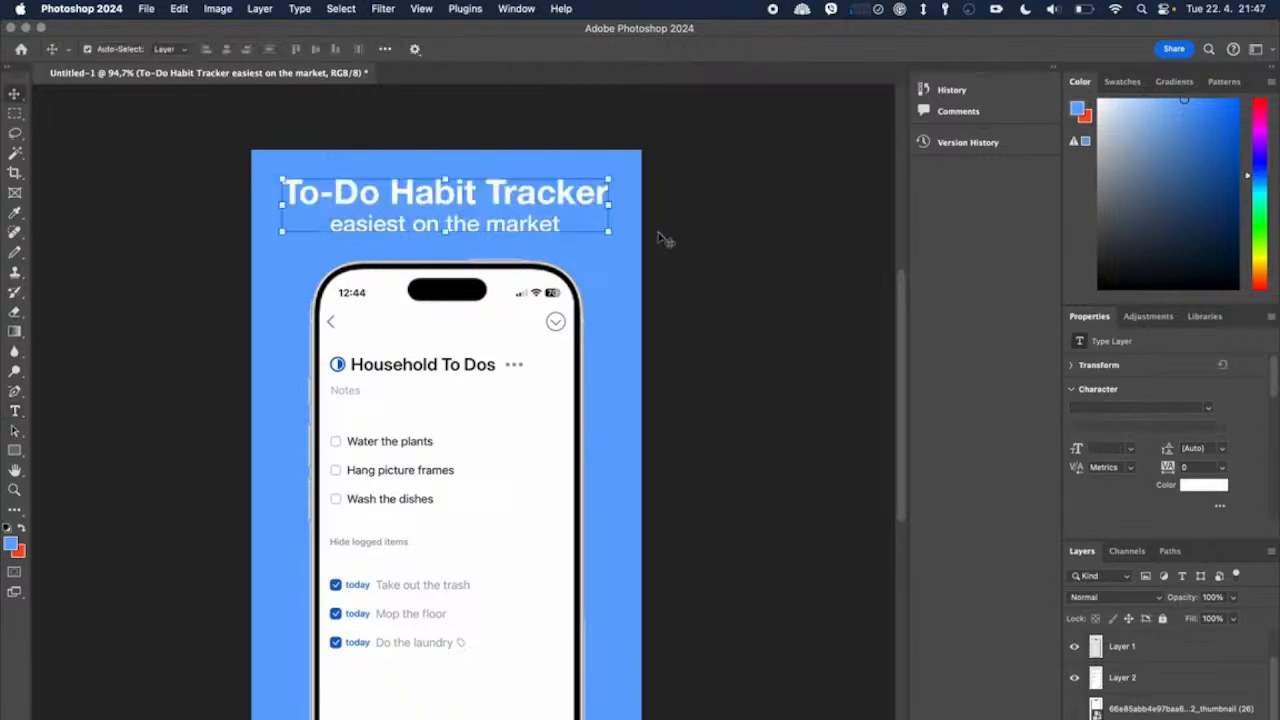
{"action": "left_click", "coordinate": [660, 238]}
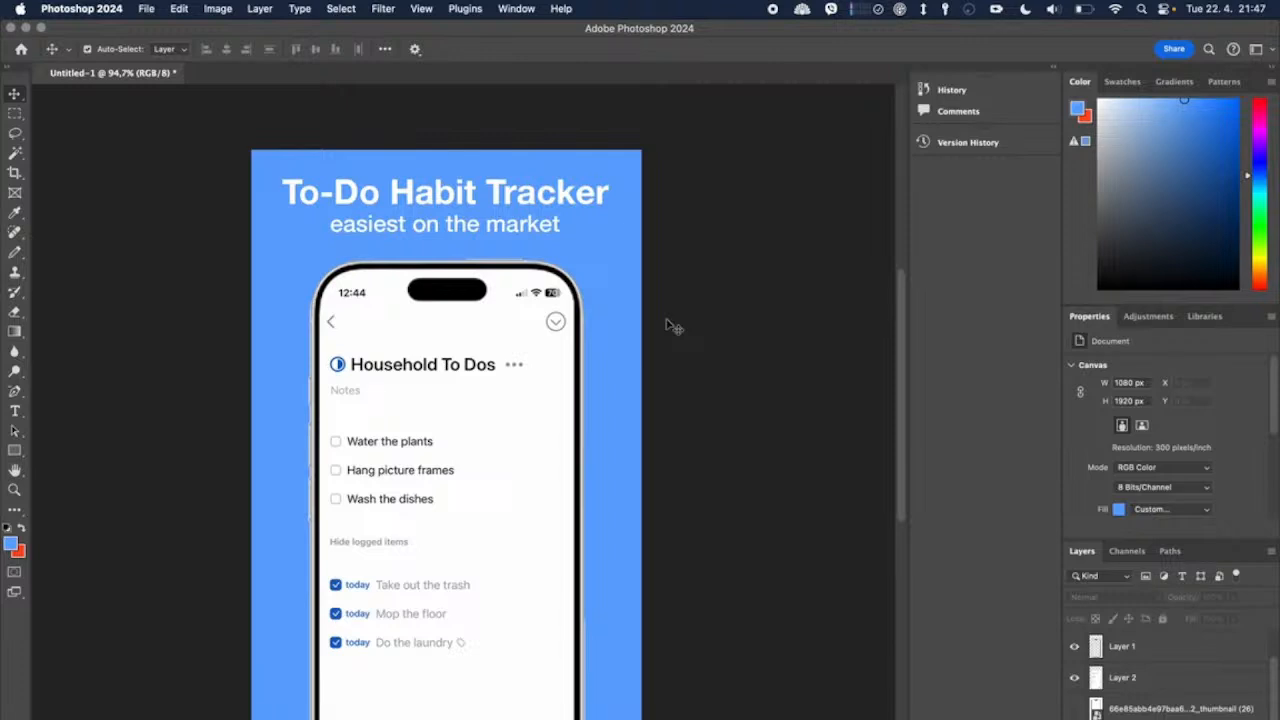
Step: Switch to Safari and open chatgpt.com in place of the image search page
{"action": "triple_click", "coordinate": [514, 190]}
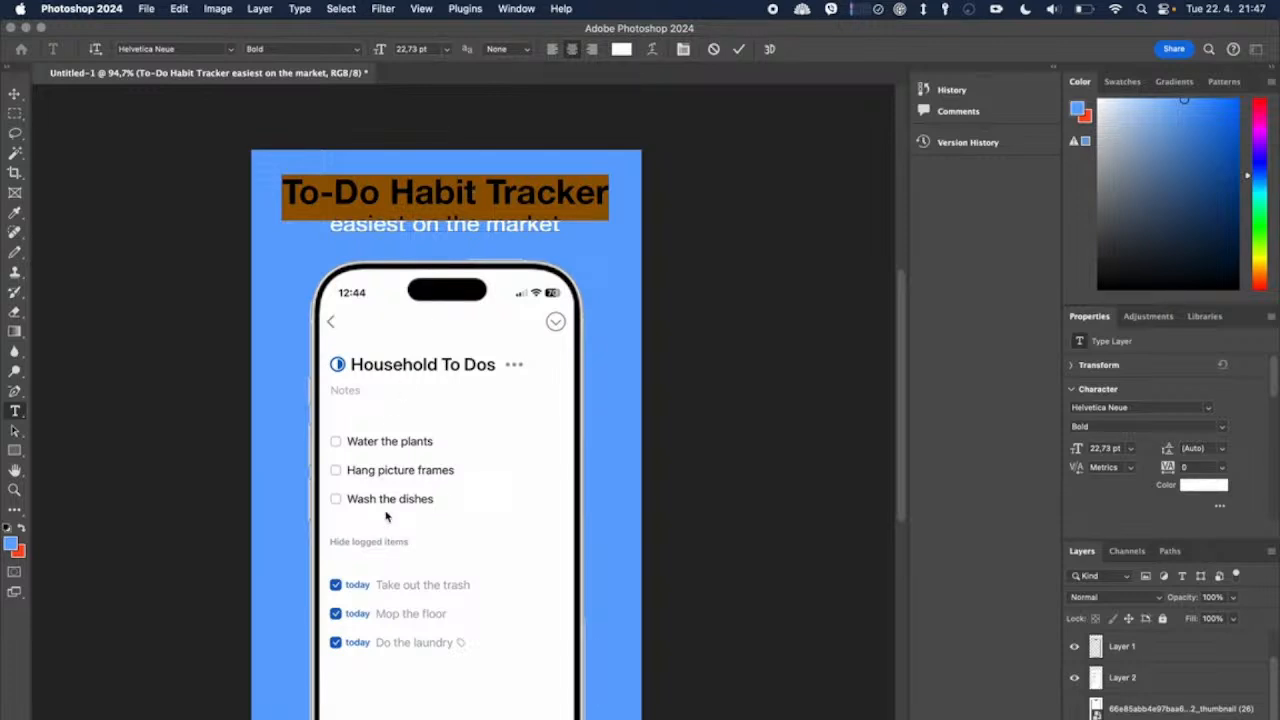
{"action": "key", "text": "super+Tab"}
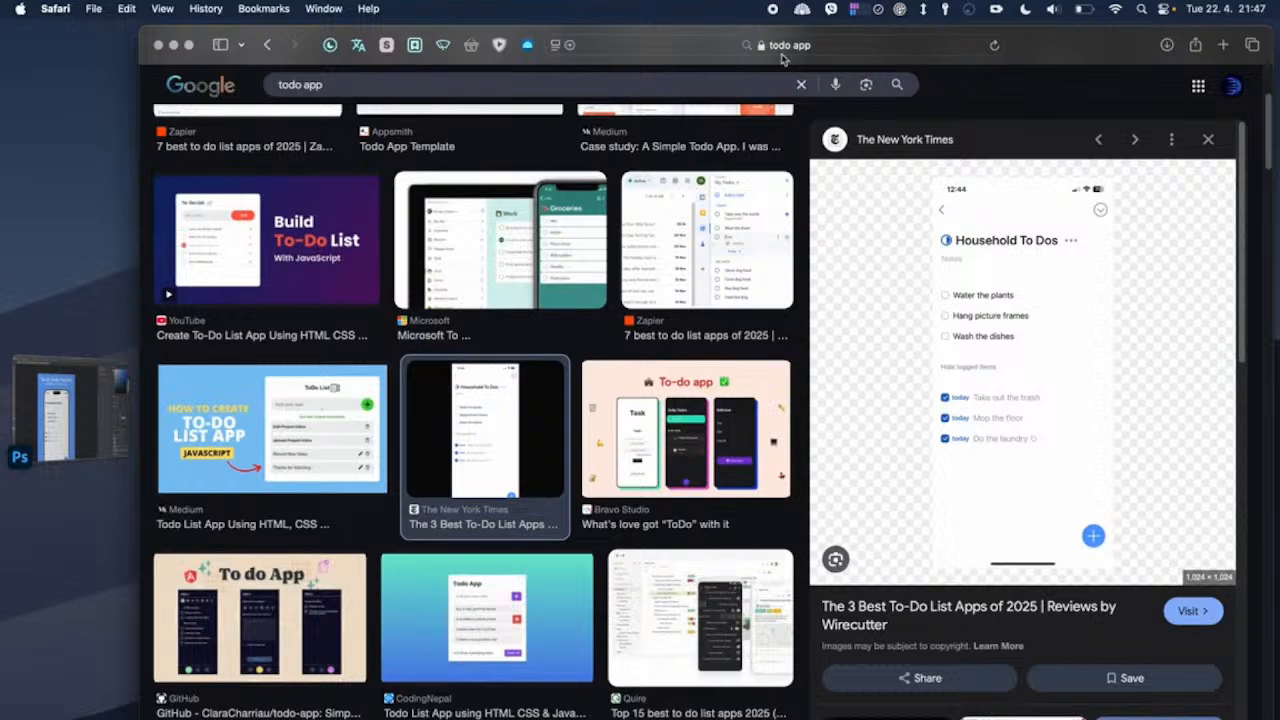
{"action": "left_click", "coordinate": [785, 46]}
{"action": "type", "text": "chatgpt.com"}
{"action": "key", "text": "Return"}
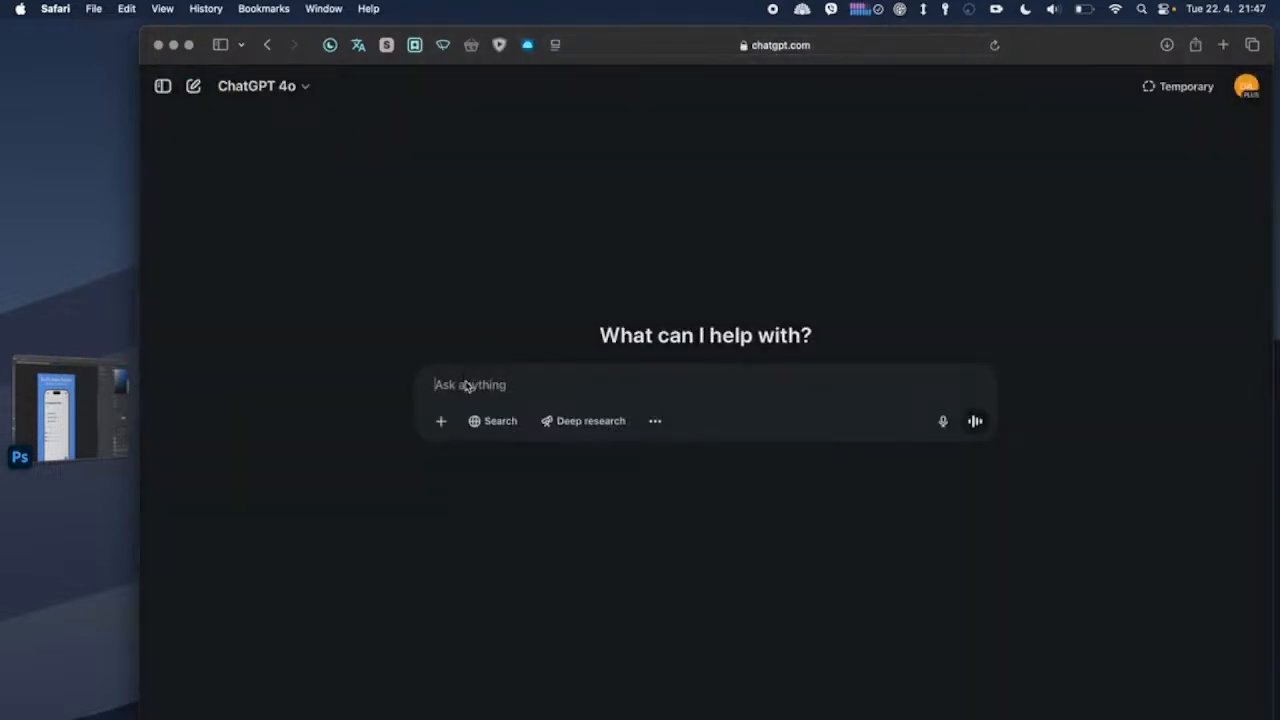
Step: Begin a ChatGPT prompt with "come up with a screnshot title that highlights the benefit"
{"action": "type", "text": "come "}
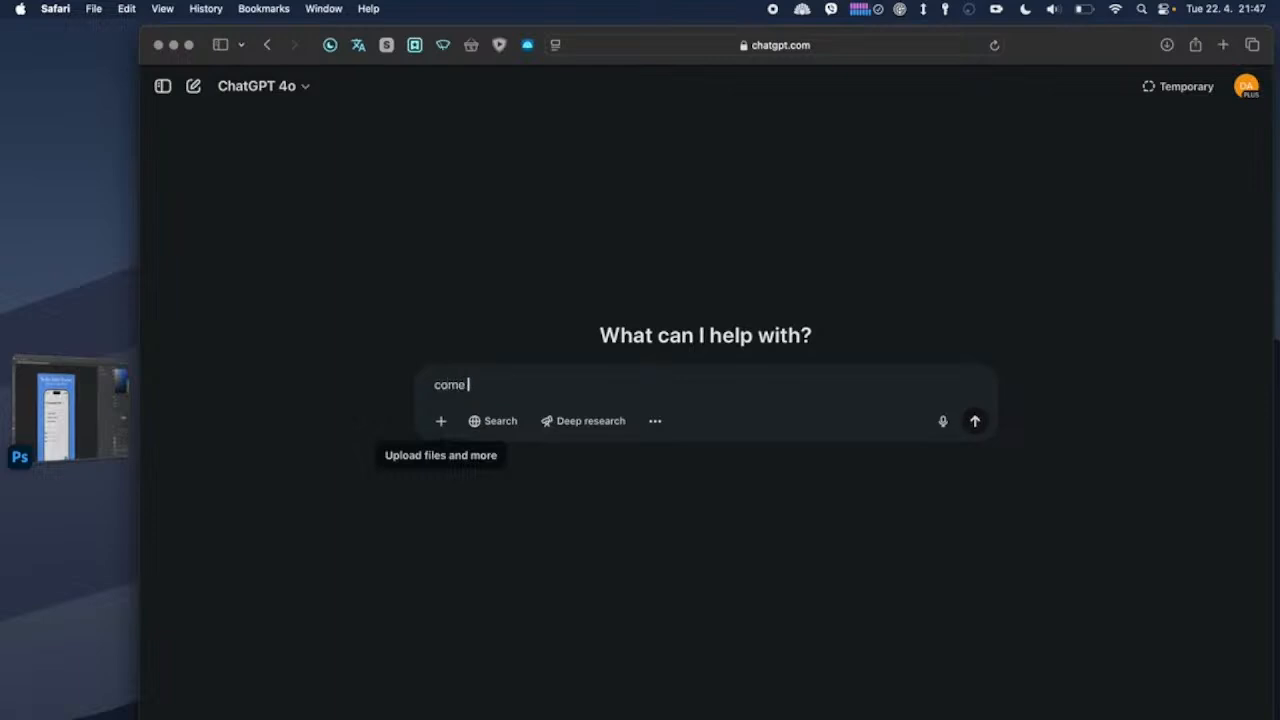
{"action": "type", "text": "up with a screnshot title that highl"}
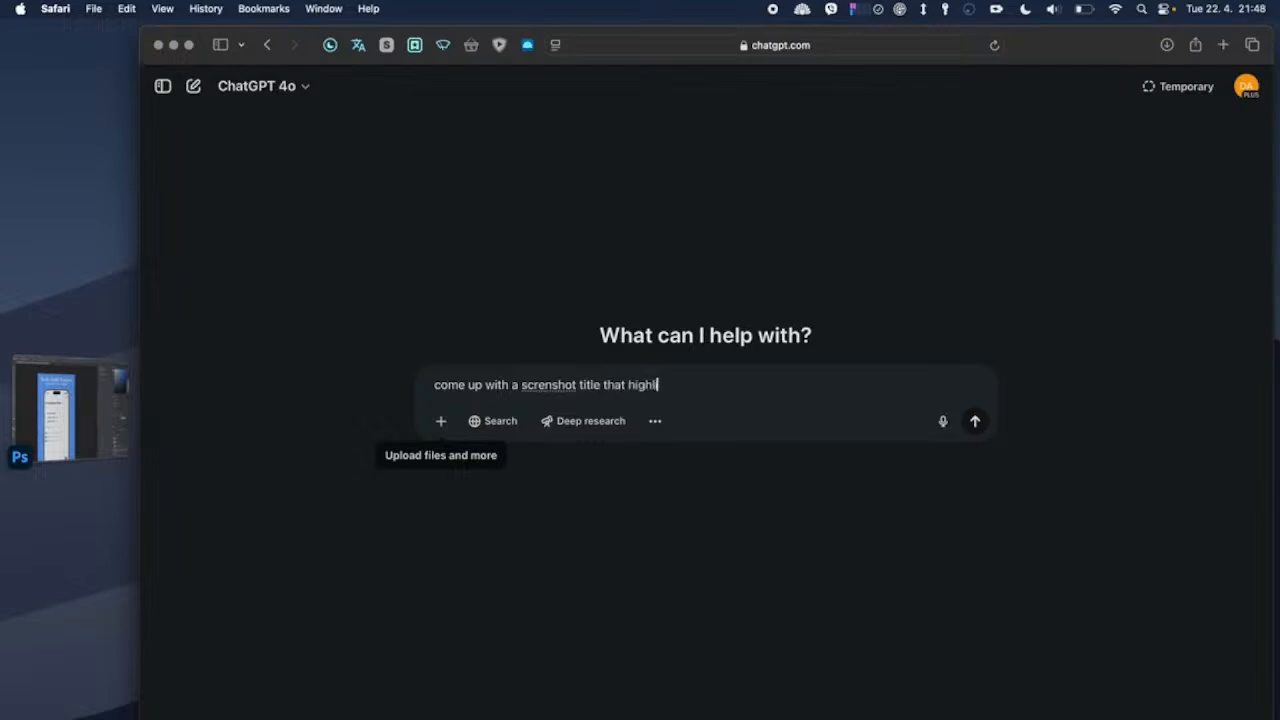
{"action": "type", "text": "ights the benefit"}
Step: Check the mockup in Photoshop, complete the ChatGPT prompt with "of completing household todos" and send it
{"action": "left_click", "coordinate": [72, 418]}
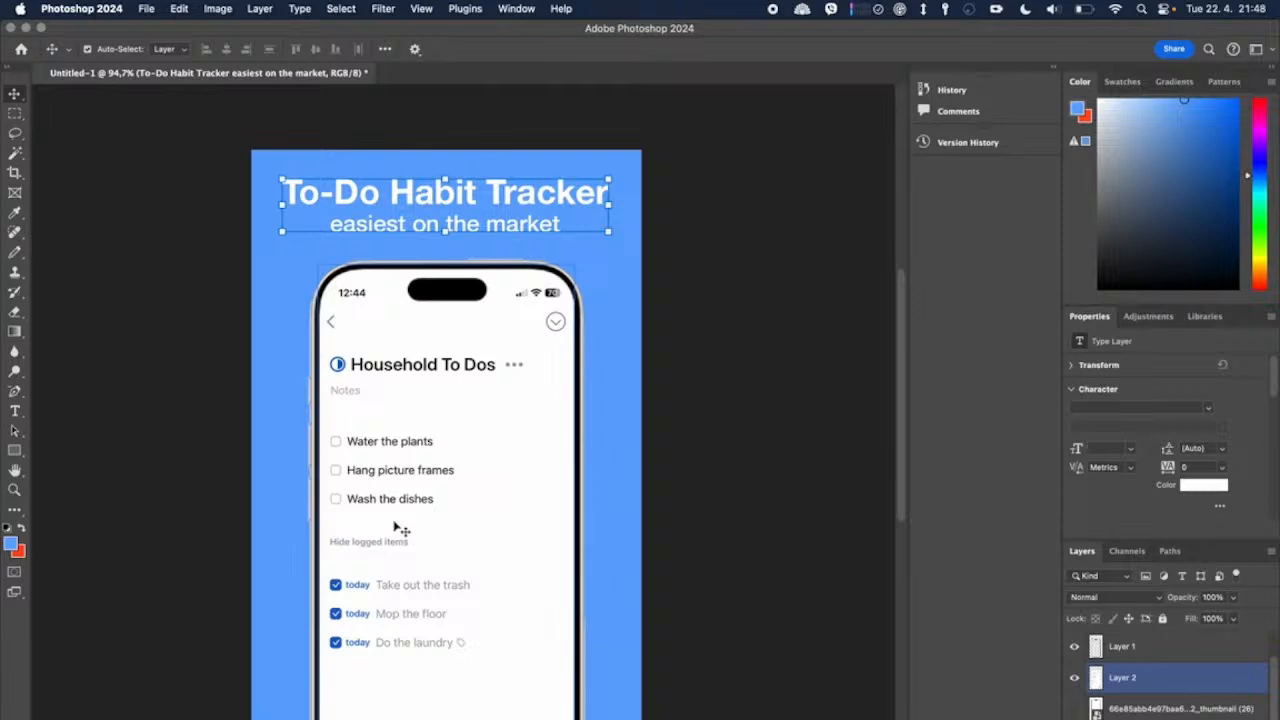
{"action": "key", "text": "super+Tab"}
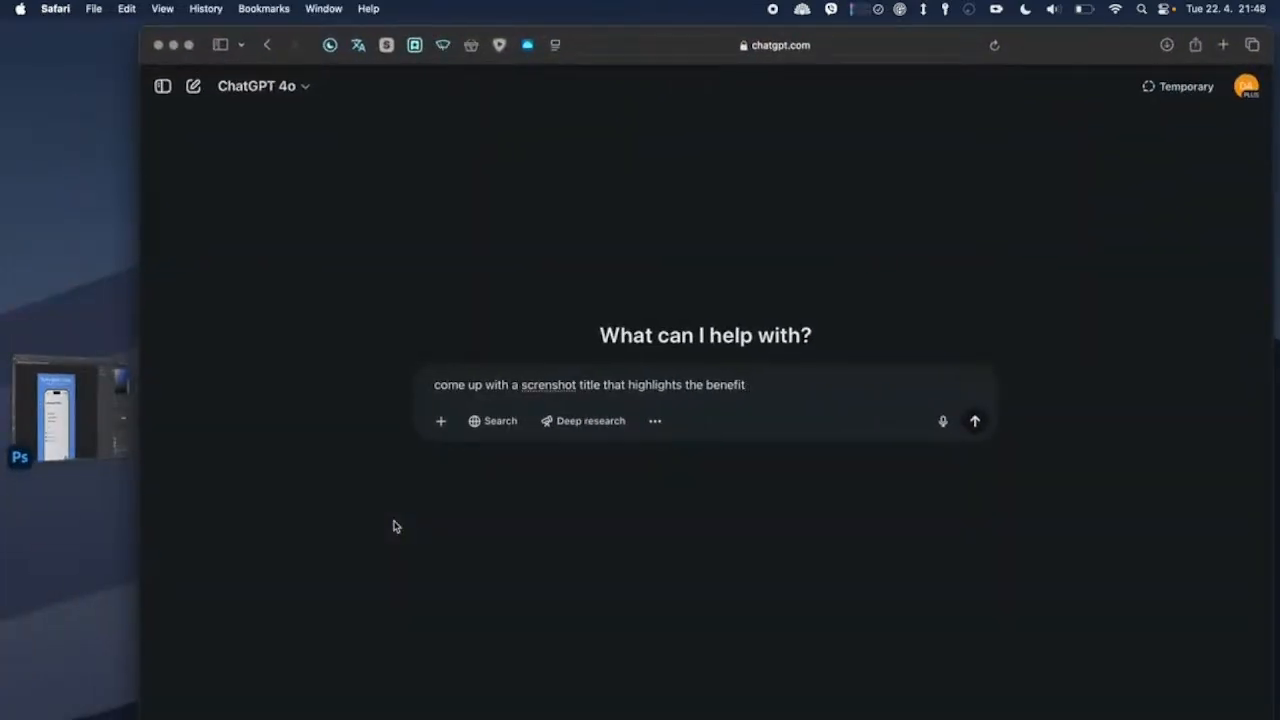
{"action": "type", "text": "of completing household todos"}
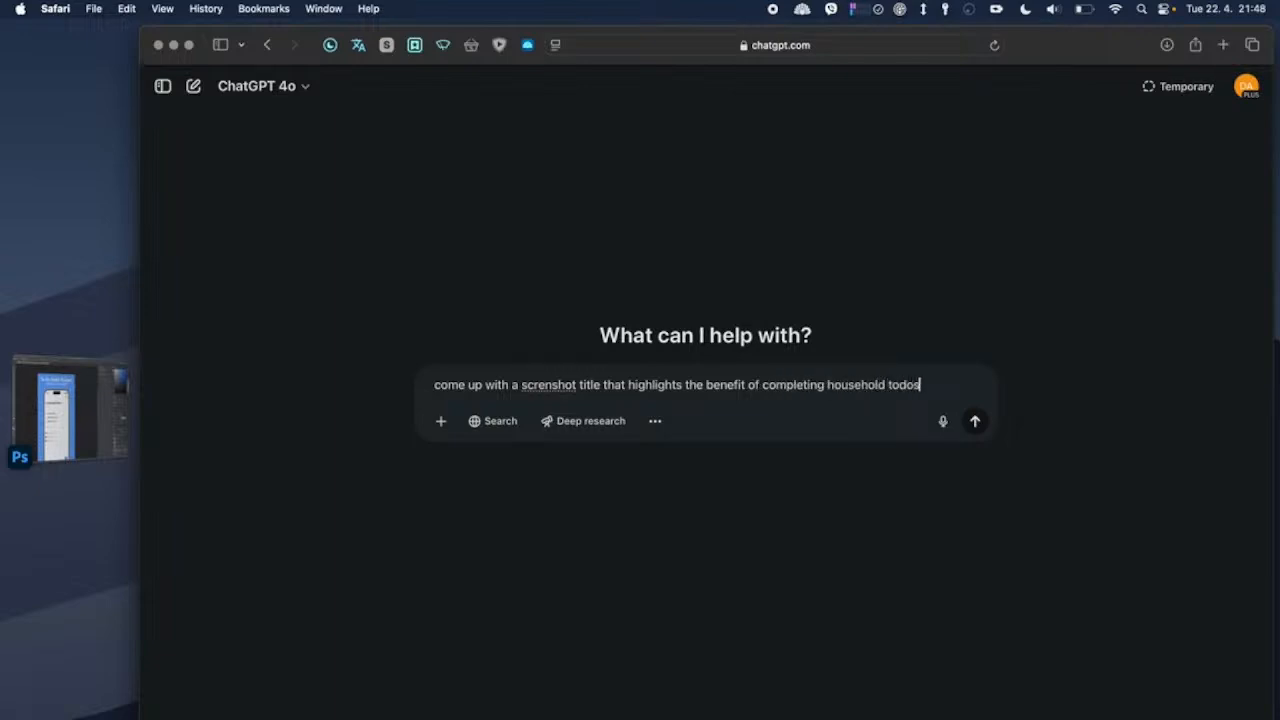
{"action": "key", "text": "Return"}
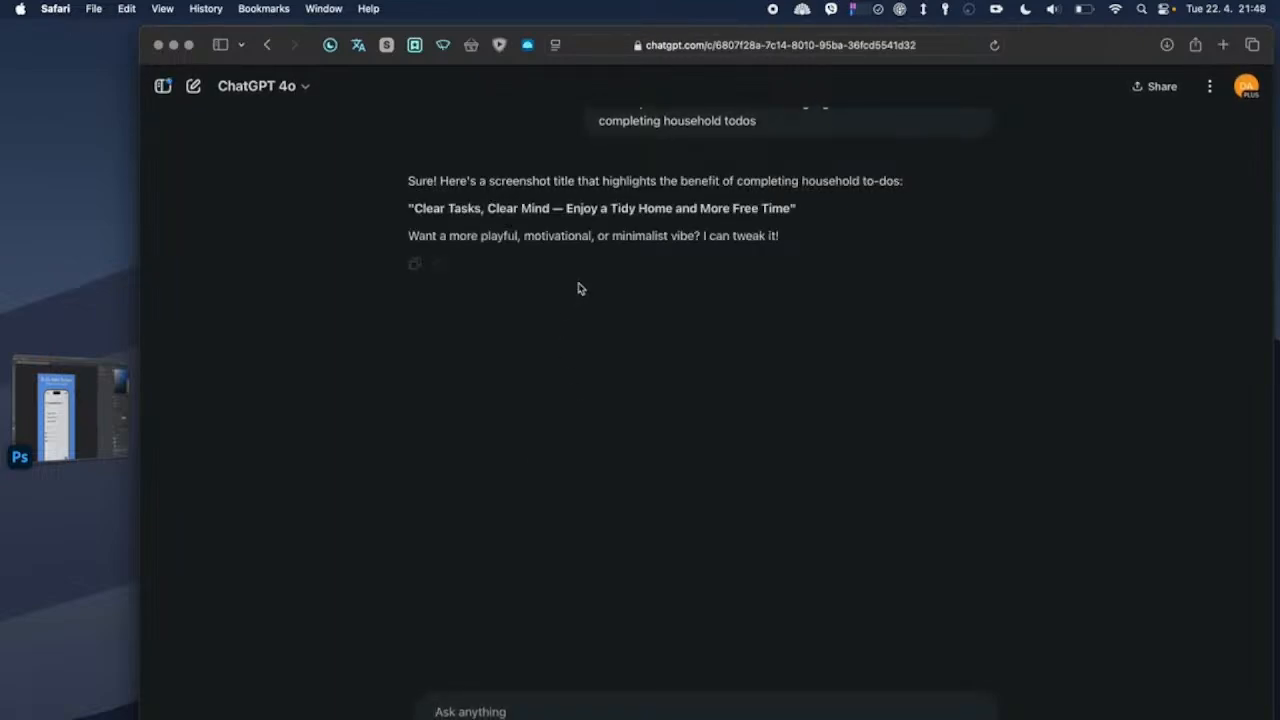
Step: Copy "Clear Tasks, Clear Mind" from the ChatGPT answer and replace the "To-Do Habit Tracker" heading line with it in Photoshop
{"action": "double_click", "coordinate": [466, 209]}
{"action": "left_click", "coordinate": [519, 211]}
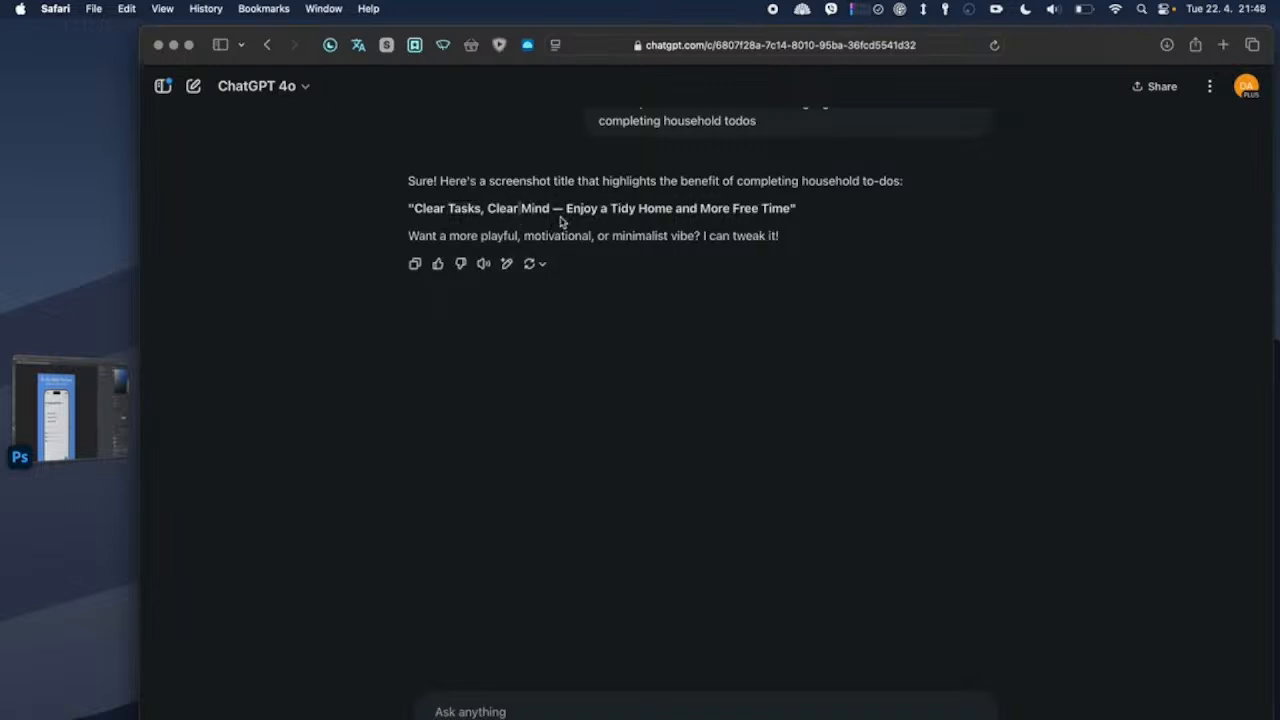
{"action": "left_click_drag", "start_coordinate": [553, 214], "coordinate": [418, 216]}
{"action": "key", "text": "super+c"}
{"action": "left_click", "coordinate": [127, 362]}
{"action": "left_click", "coordinate": [322, 197]}
{"action": "double_click", "coordinate": [322, 197]}
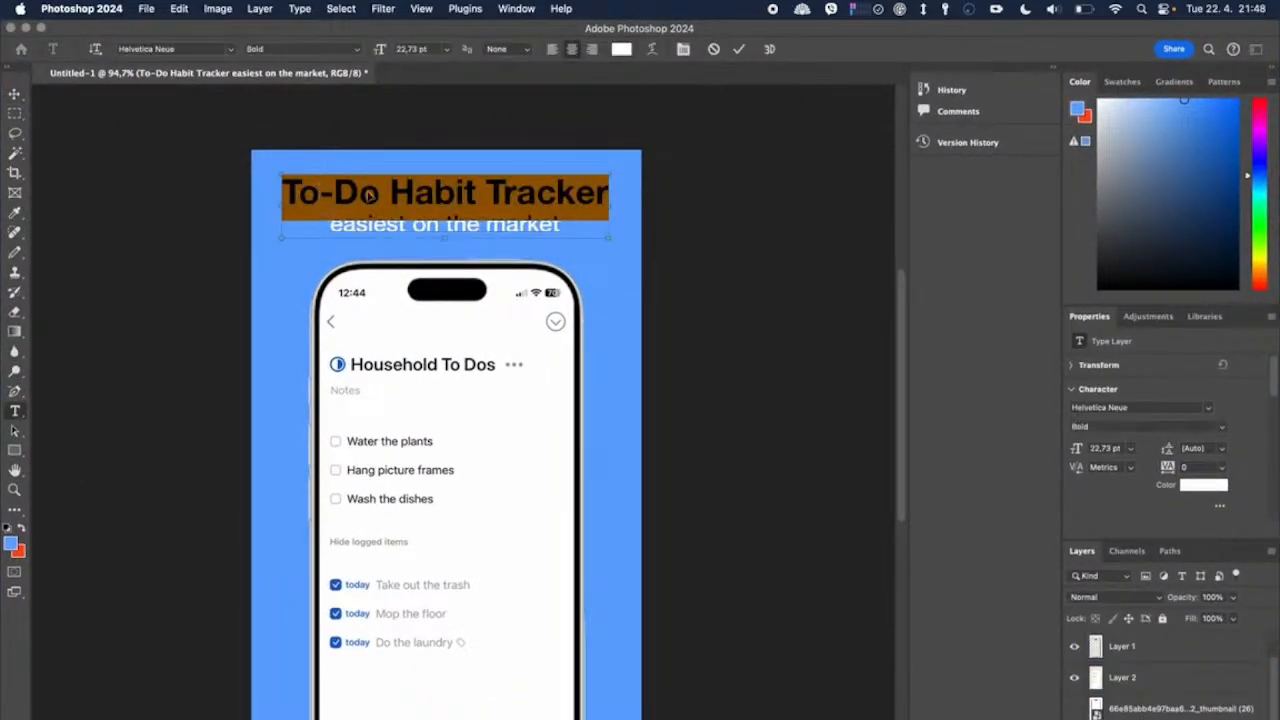
{"action": "key", "text": "super+v"}
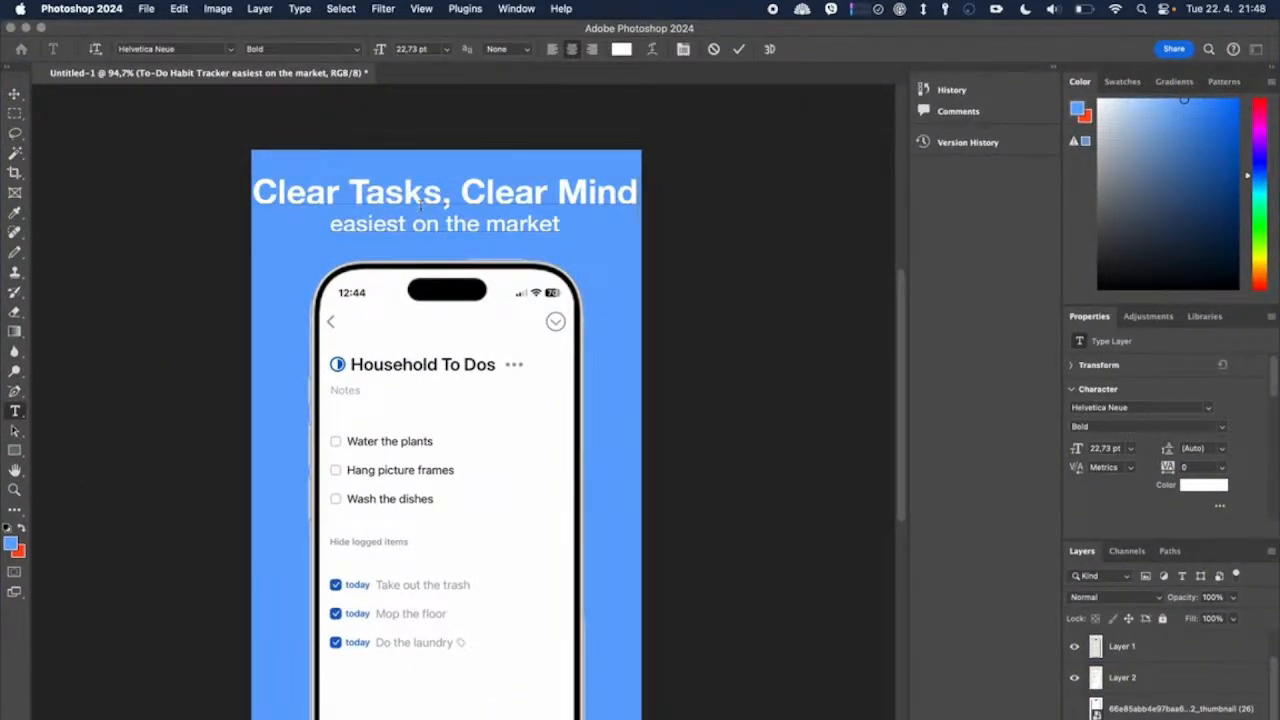
{"action": "left_click_drag", "start_coordinate": [636, 192], "coordinate": [243, 194]}
{"action": "key", "text": "super+Tab"}
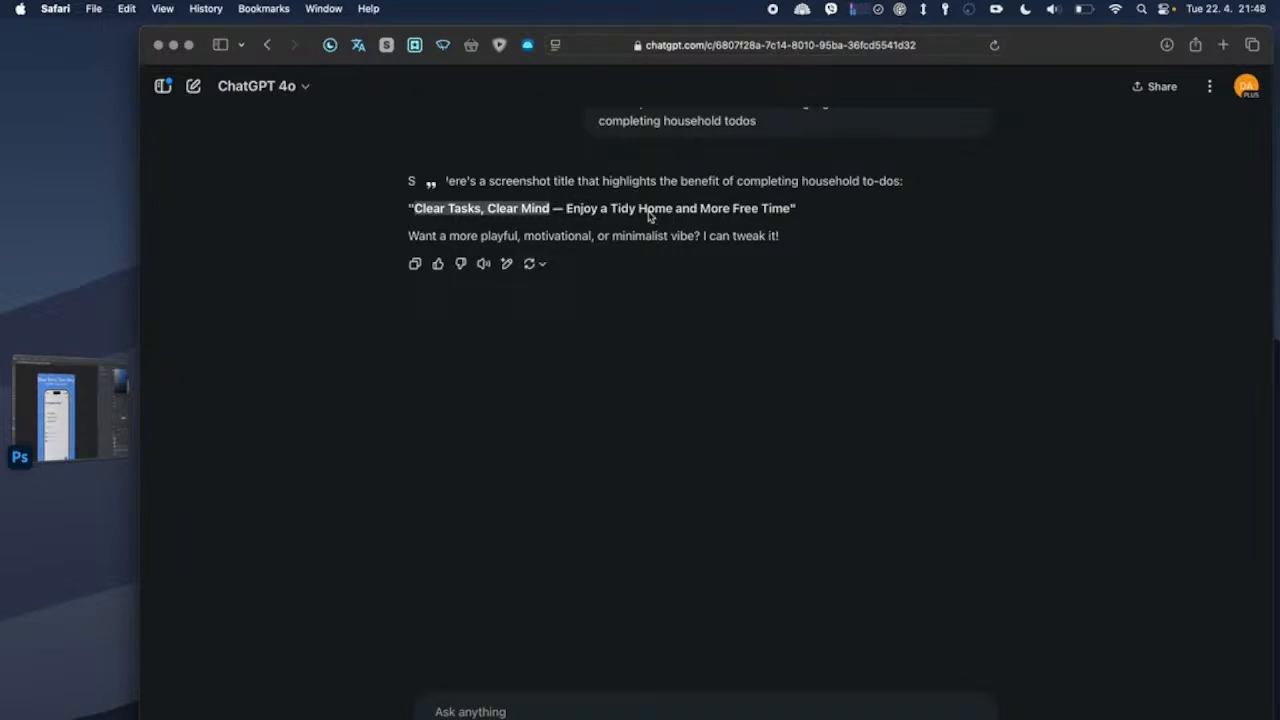
{"action": "key", "text": "super+Tab"}
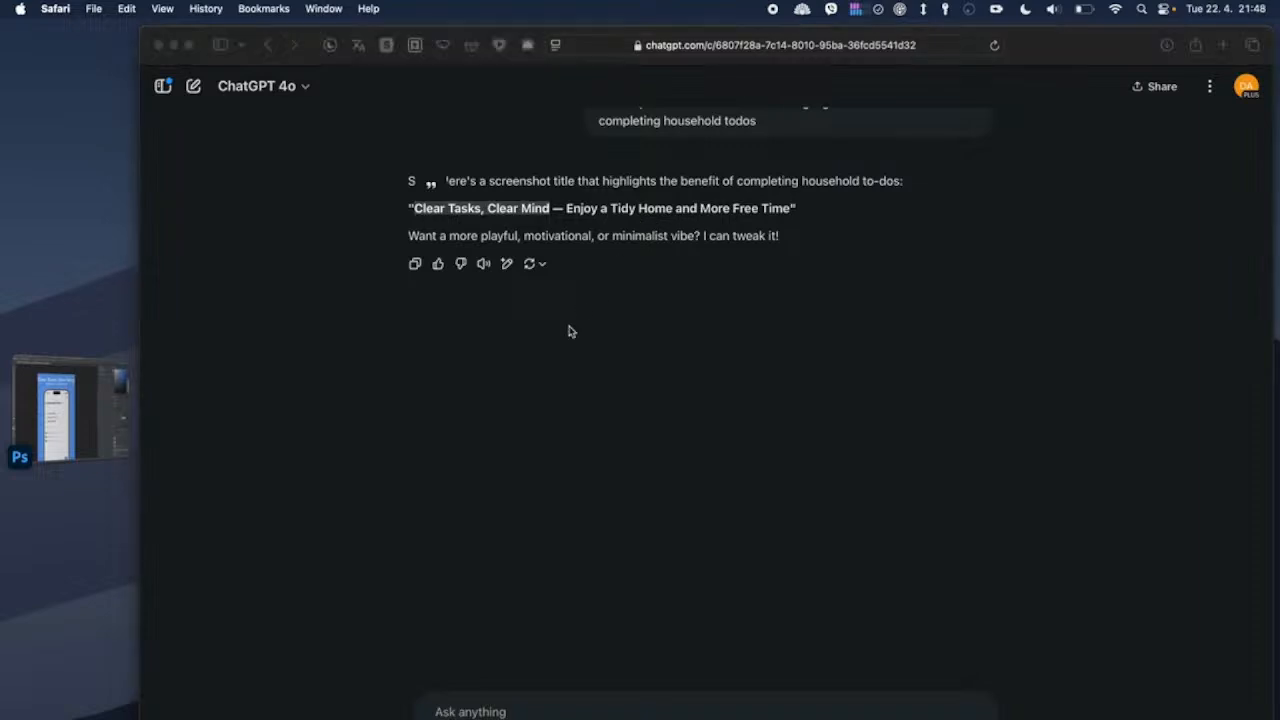
{"action": "double_click", "coordinate": [618, 201]}
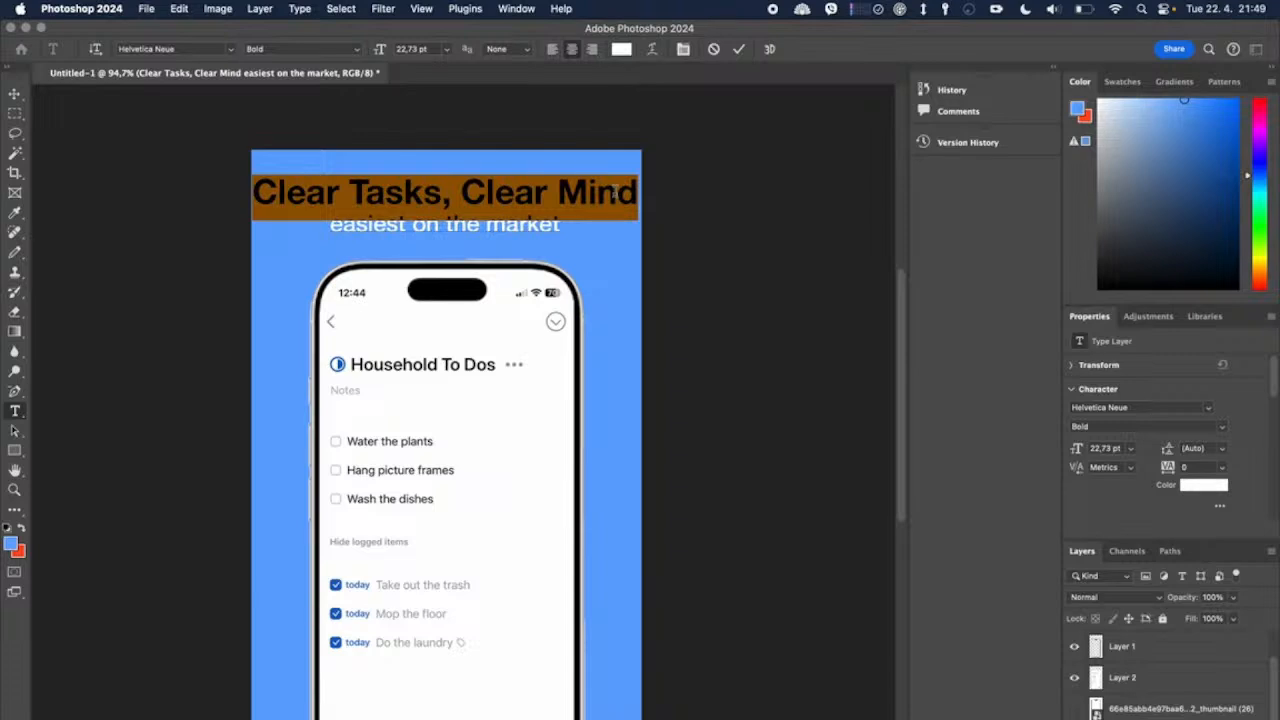
Step: Return to ChatGPT in Safari and send the follow-up request "create another one"
{"action": "key", "text": "super+Tab"}
{"action": "left_click", "coordinate": [613, 714]}
{"action": "type", "text": "creat"}
{"action": "key", "text": "BackSpace"}
{"action": "type", "text": "te another"}
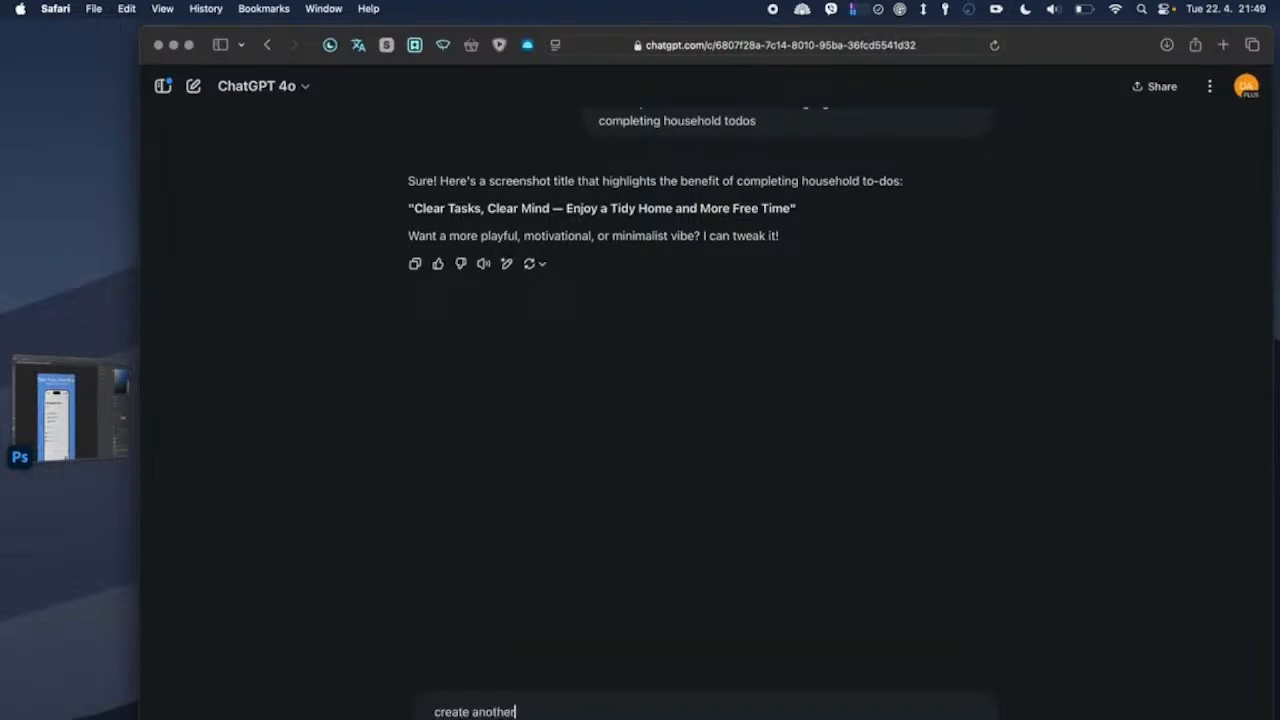
{"action": "type", "text": " one"}
{"action": "key", "text": "Return"}
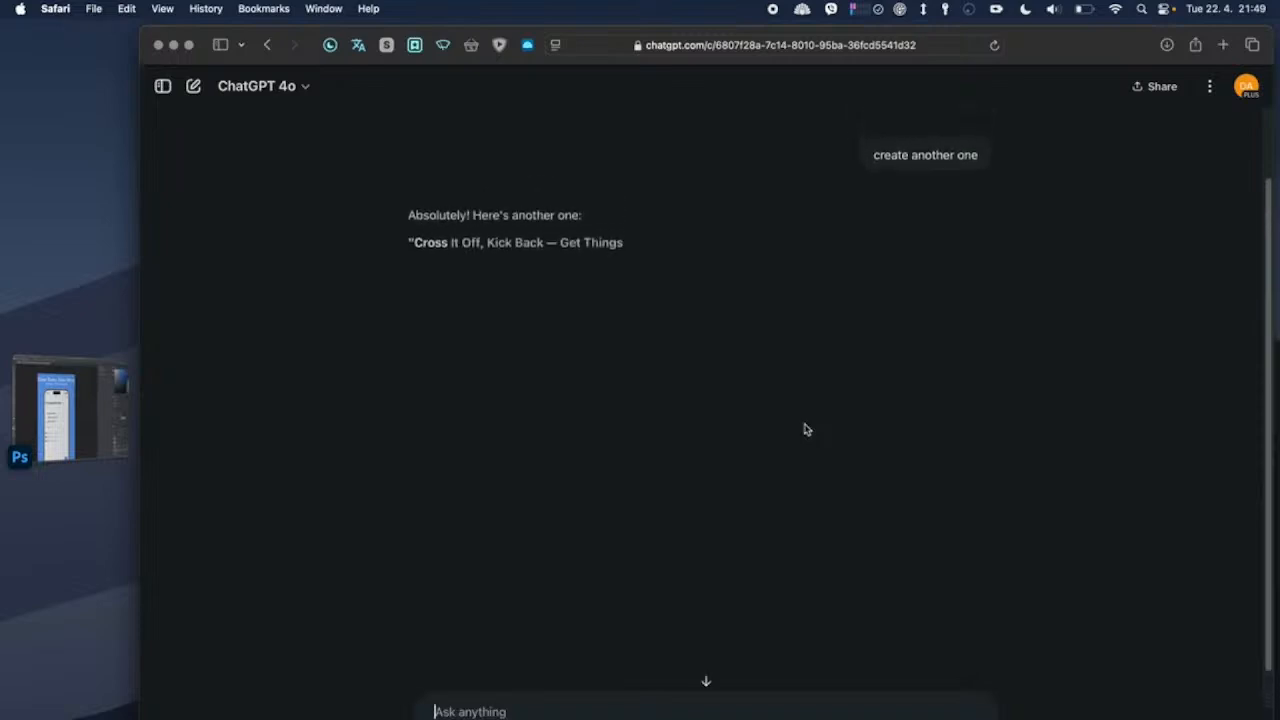
Step: Pick "Get Things Done" from the new ChatGPT title and replace the first heading line with it in Photoshop
{"action": "double_click", "coordinate": [535, 250]}
{"action": "left_click_drag", "start_coordinate": [560, 250], "coordinate": [657, 250]}
{"action": "key", "text": "super+Tab"}
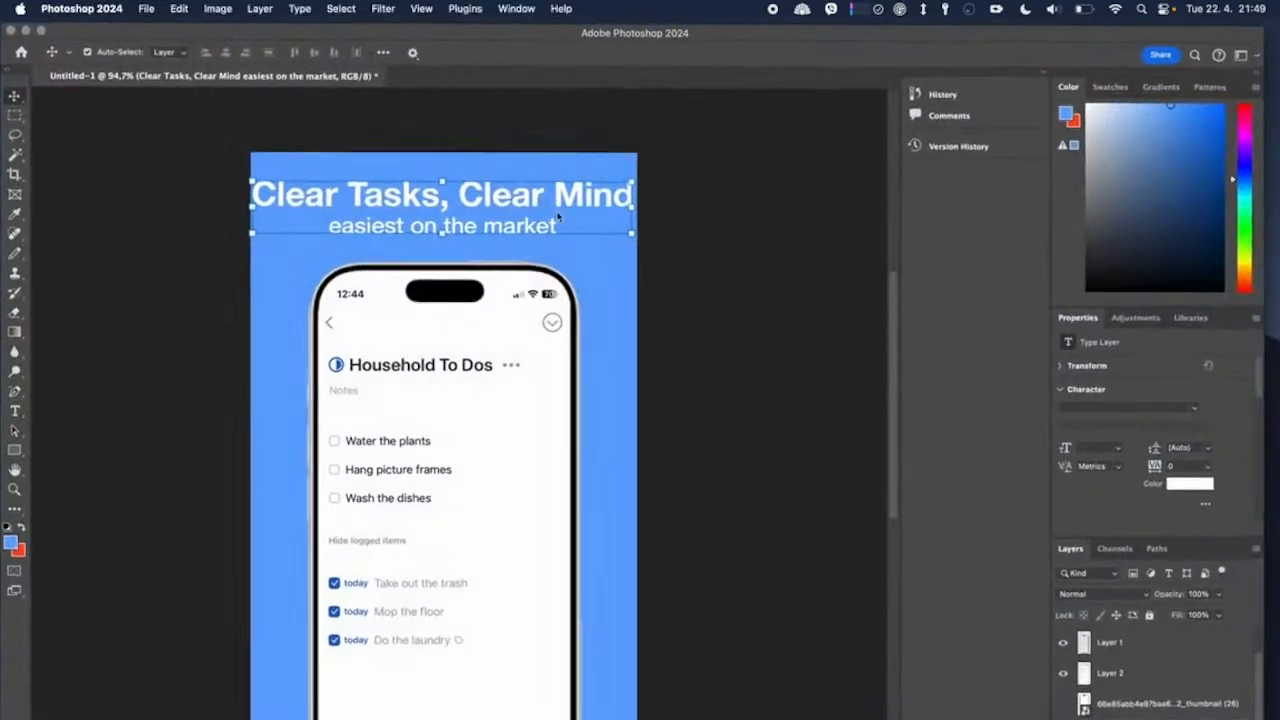
{"action": "double_click", "coordinate": [540, 183]}
{"action": "triple_click", "coordinate": [540, 183]}
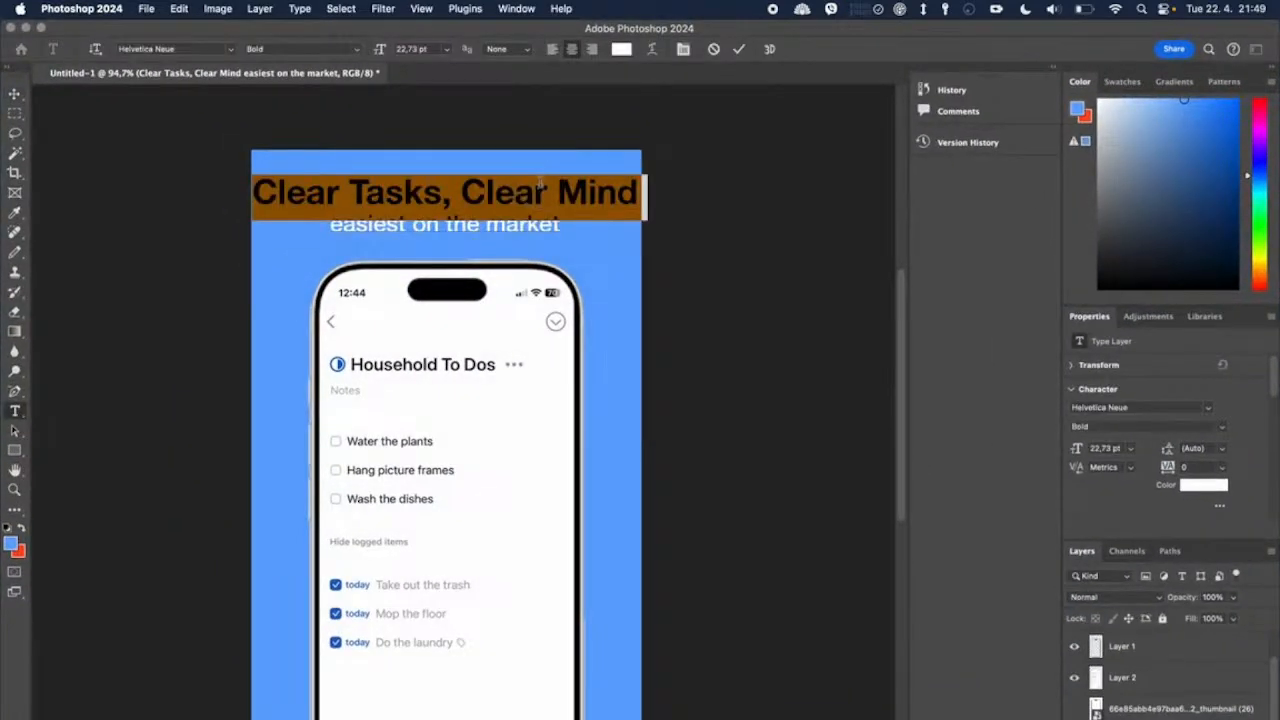
{"action": "type", "text": "Get"}
{"action": "type", "text": " Things"}
{"action": "type", "text": " Done"}
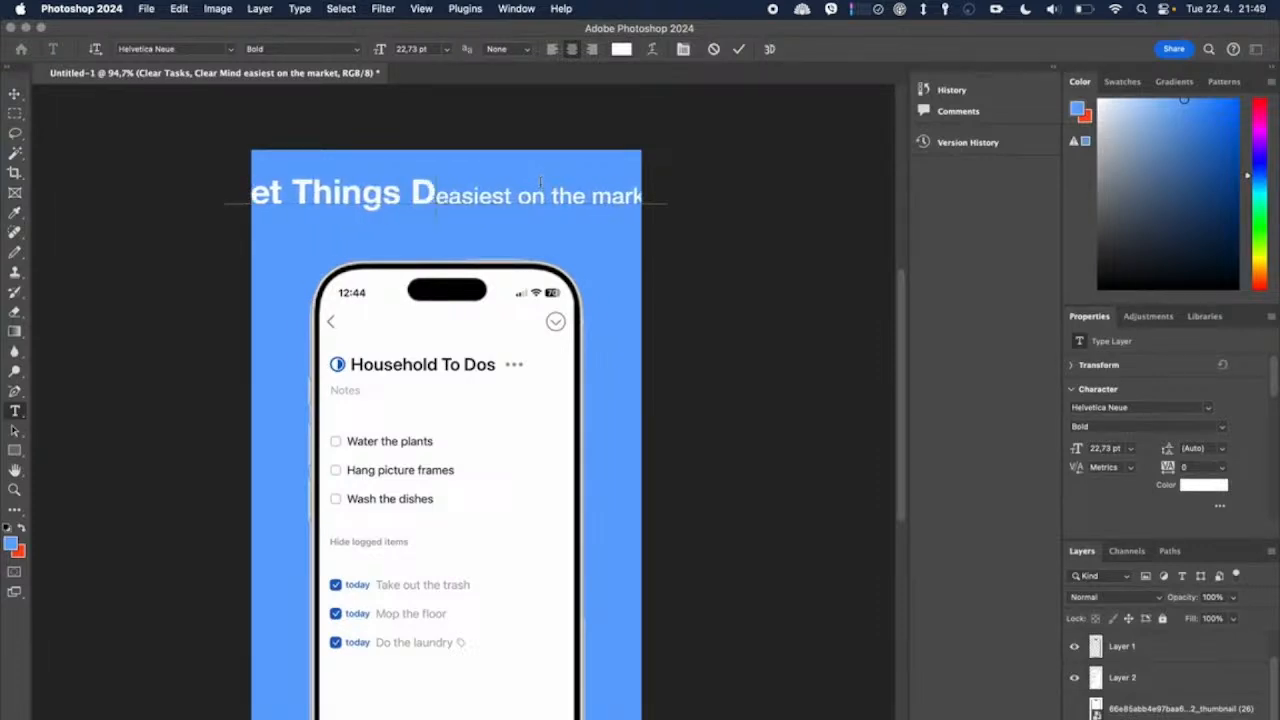
{"action": "key", "text": "Return"}
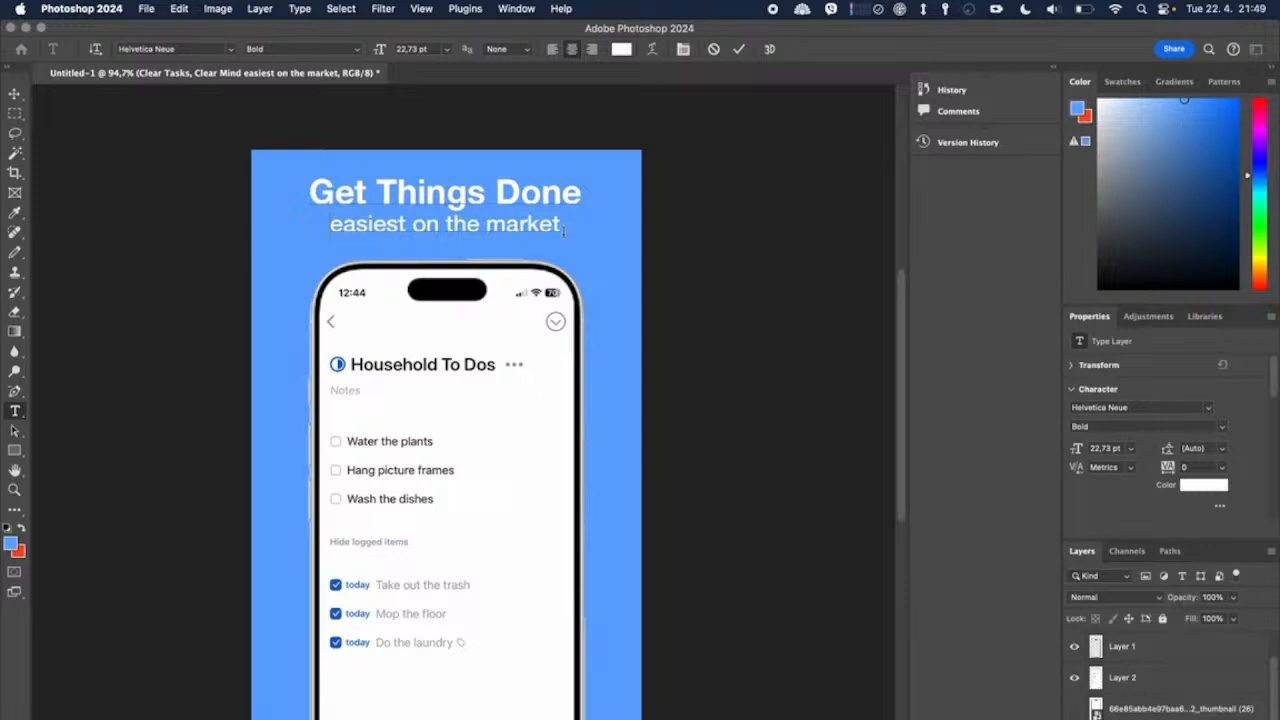
Step: Consult the ChatGPT suggestion again, replace the second heading line with "reclaim your life" in Photoshop, and commit the text
{"action": "left_click_drag", "start_coordinate": [563, 230], "coordinate": [322, 219]}
{"action": "key", "text": "super+Tab"}
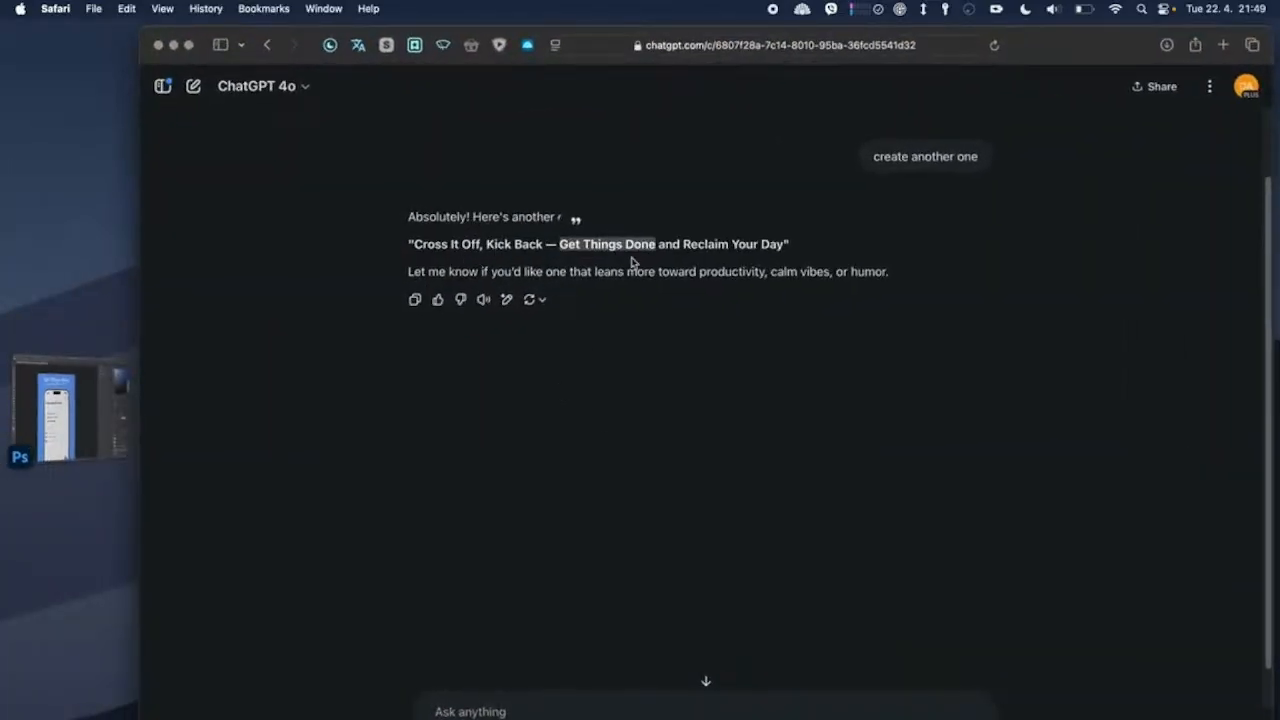
{"action": "scroll", "coordinate": [640, 265], "scroll_direction": "up", "scroll_amount": 3}
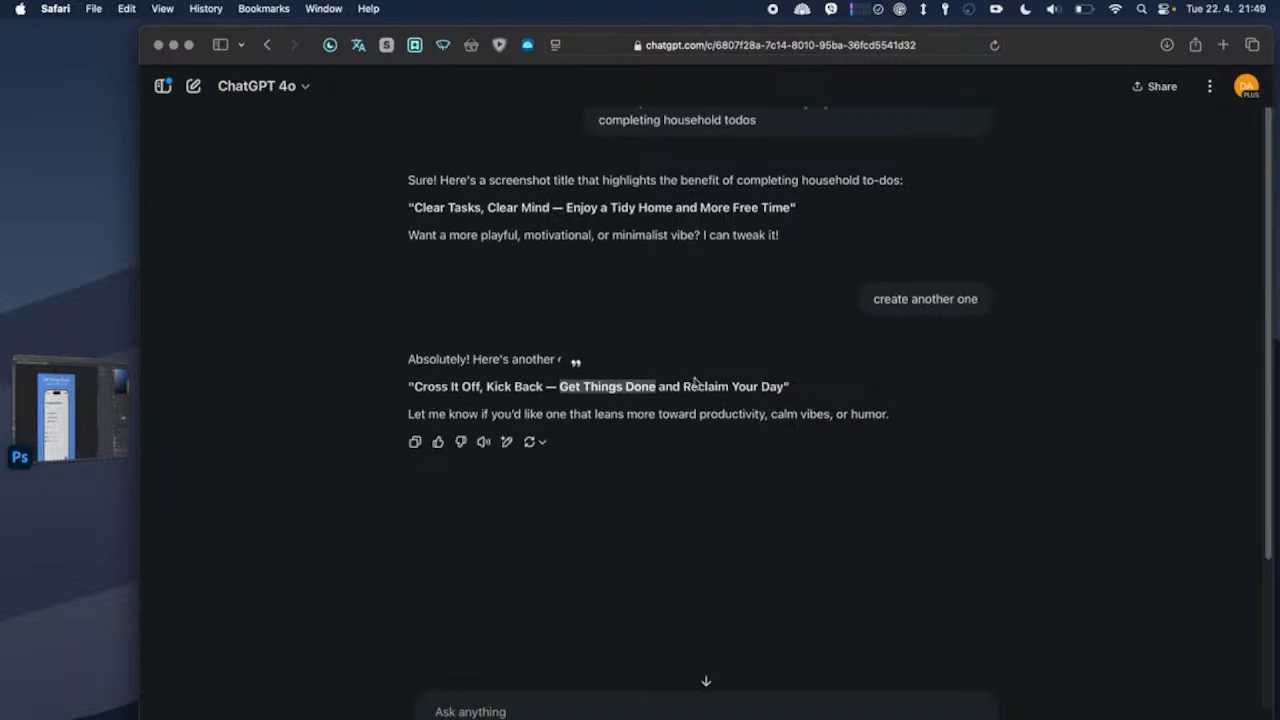
{"action": "left_click_drag", "start_coordinate": [683, 387], "coordinate": [780, 393]}
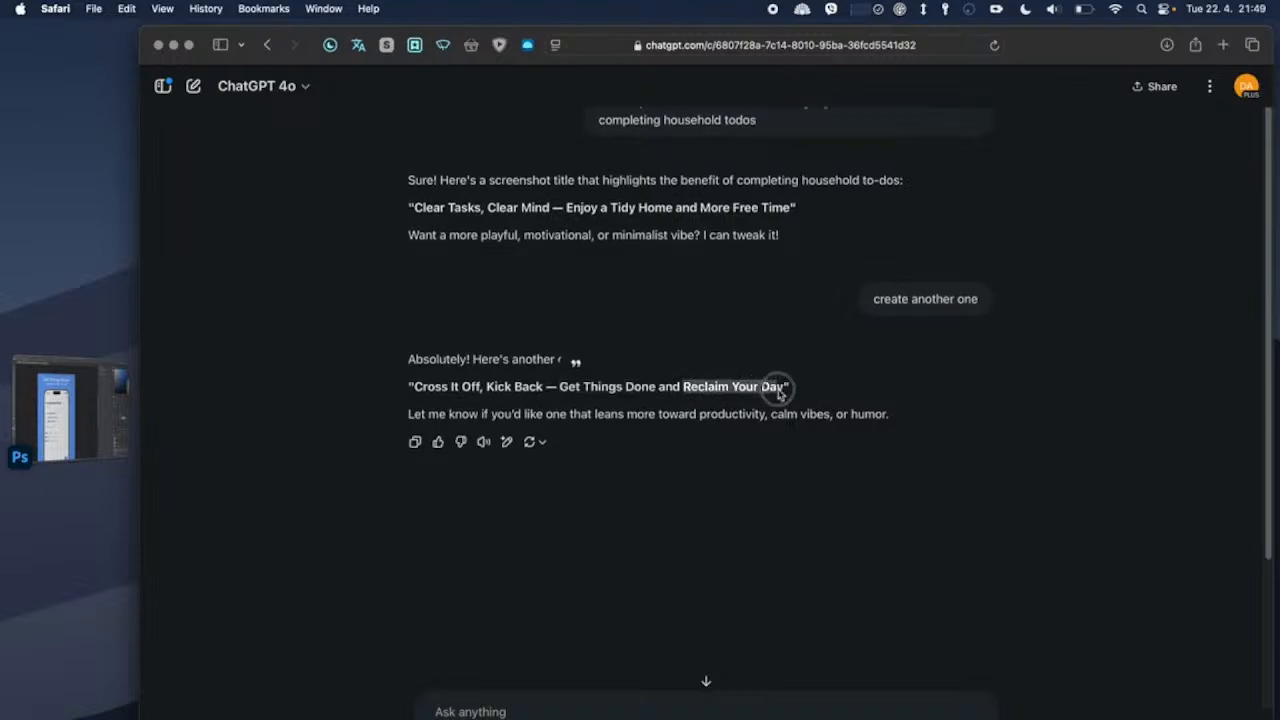
{"action": "key", "text": "super+Tab"}
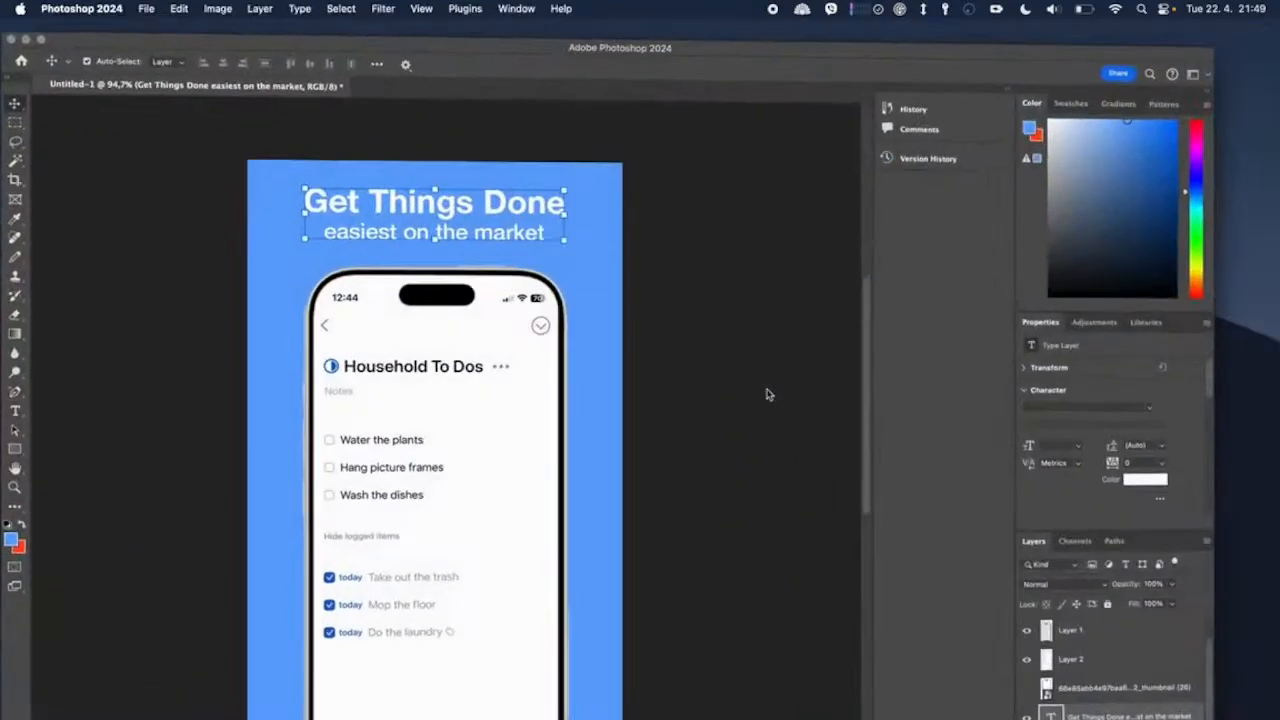
{"action": "double_click", "coordinate": [555, 224]}
{"action": "triple_click", "coordinate": [555, 224]}
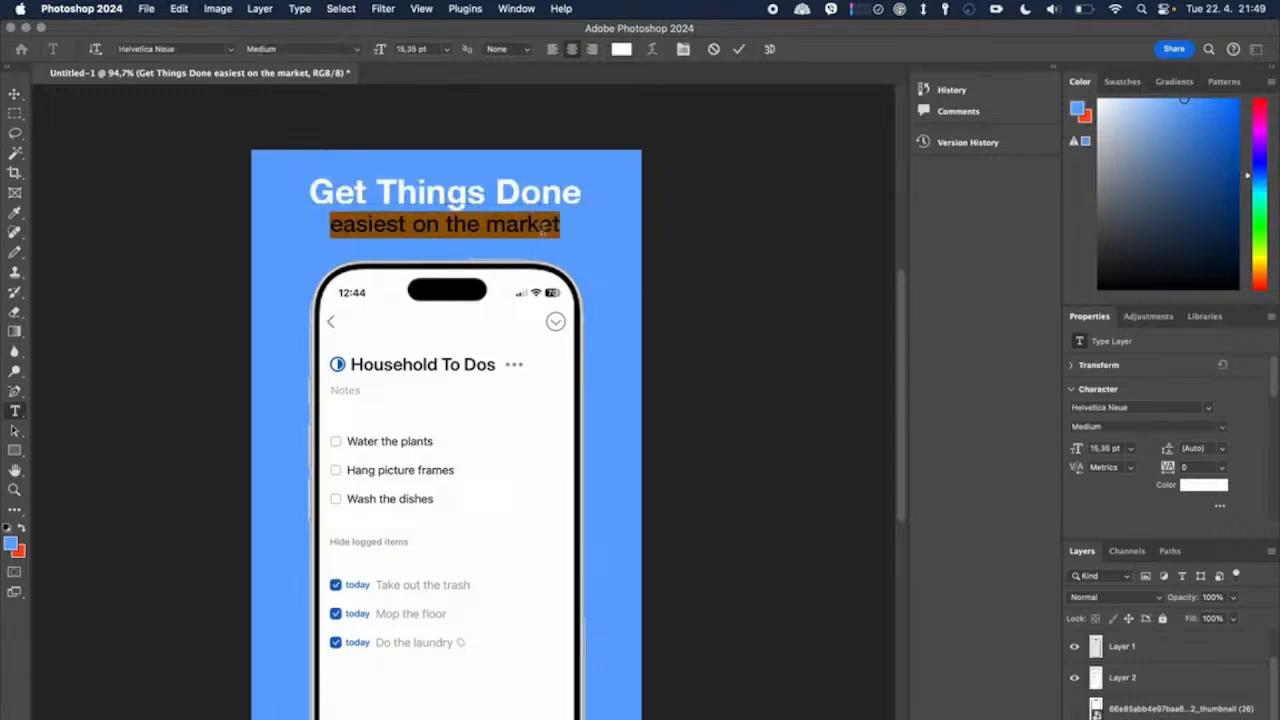
{"action": "type", "text": "reclaim your life"}
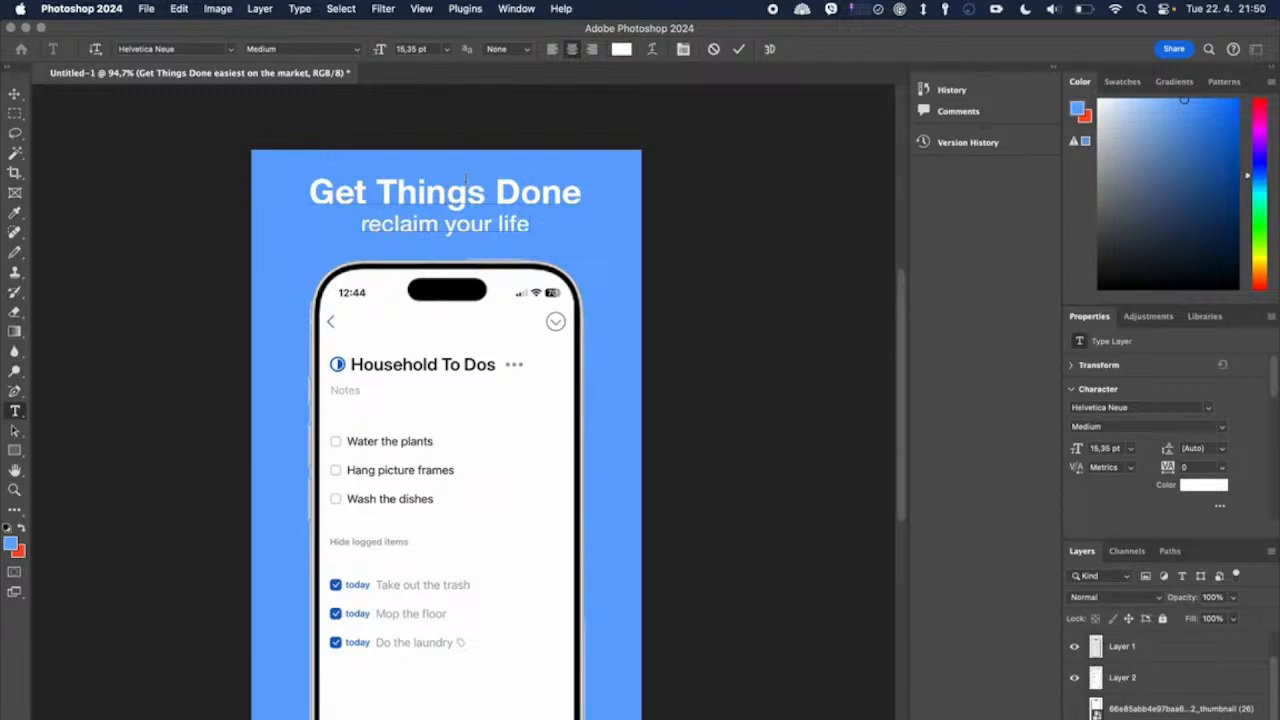
{"action": "key", "text": "super+Return"}
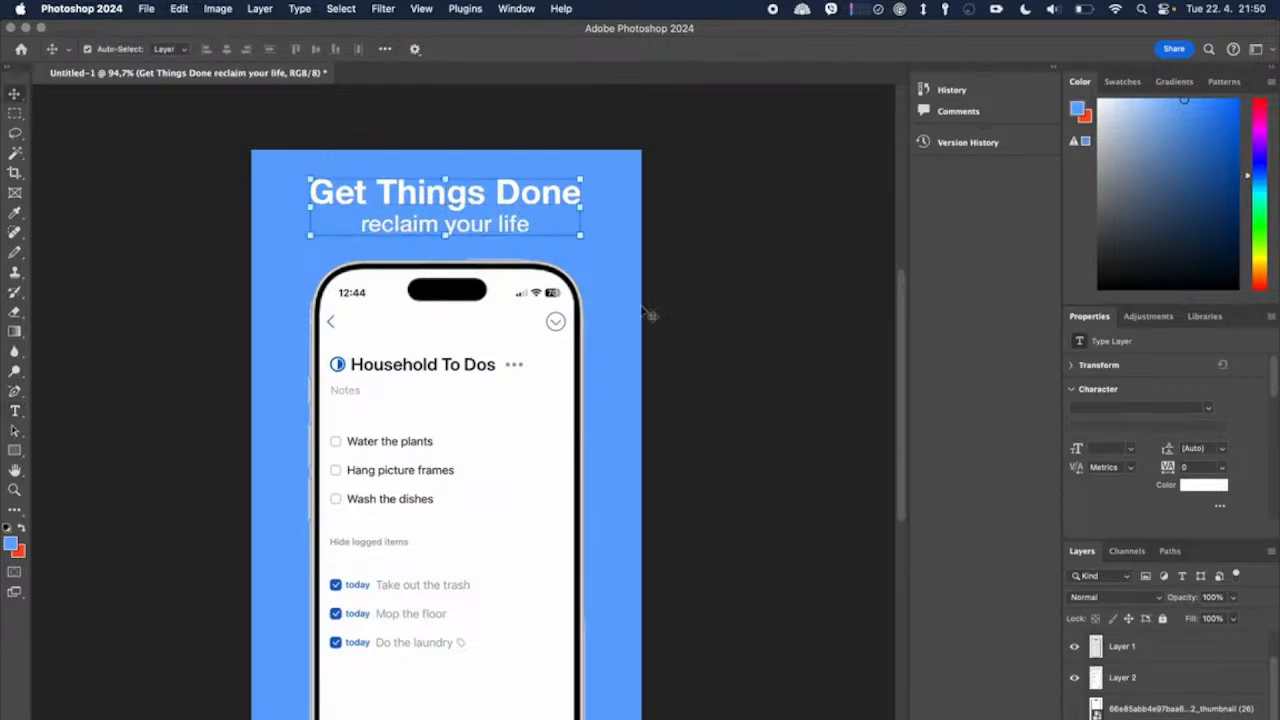
Step: Enlarge the two-line heading to about 120% and commit the transform
{"action": "left_click_drag", "start_coordinate": [444, 232], "coordinate": [444, 250]}
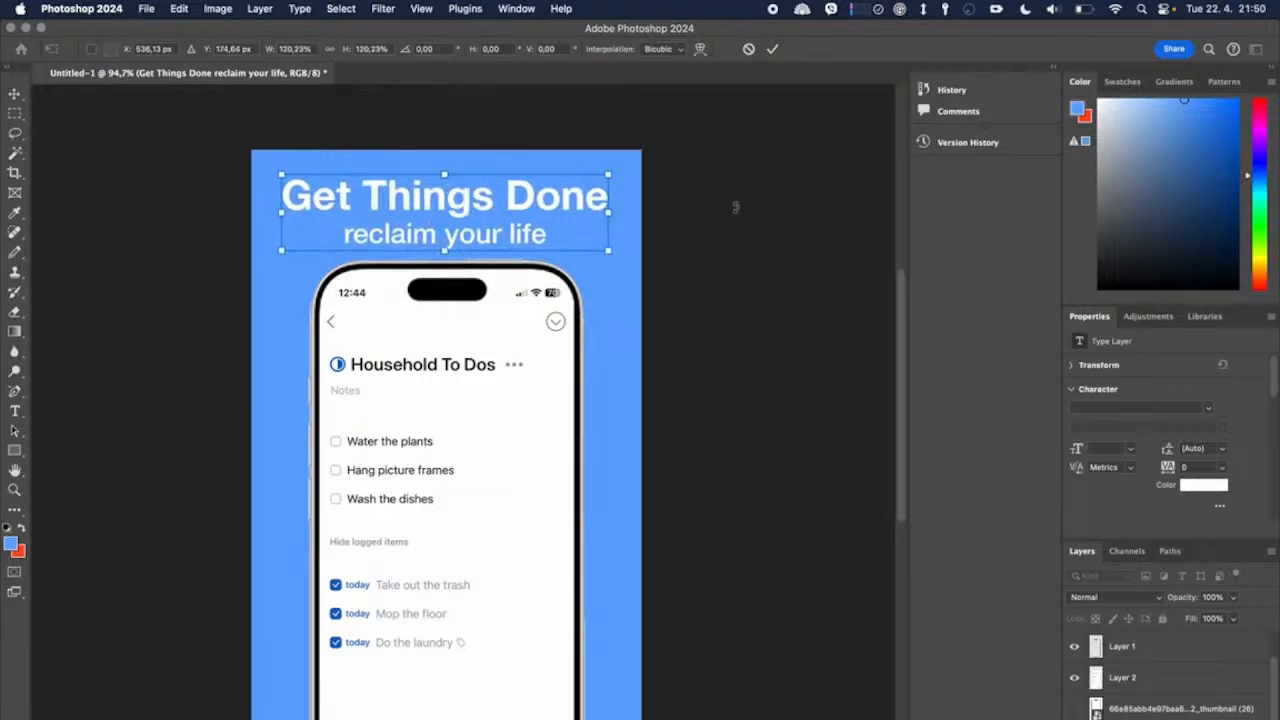
{"action": "left_click", "coordinate": [772, 48]}
Step: Select the phone frame (Layer 1) and its screen (Layer 2) together and move them slightly down, away from the heading
{"action": "left_click", "coordinate": [473, 307]}
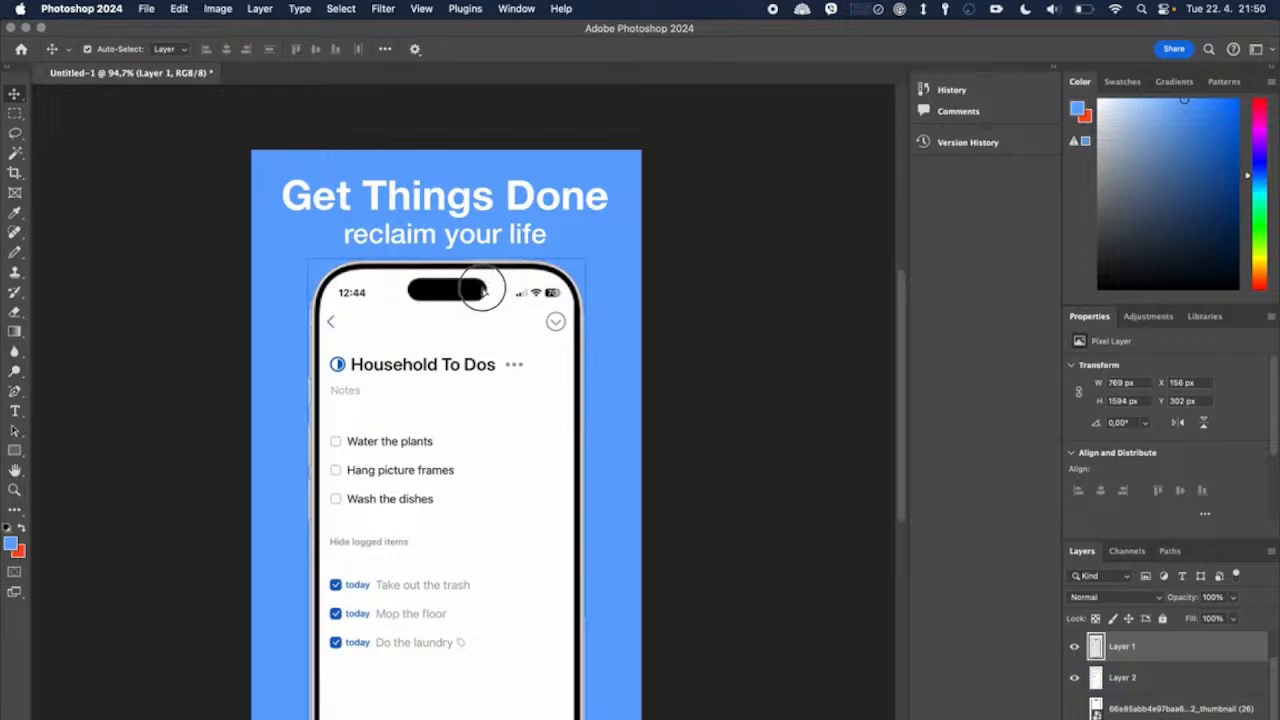
{"action": "left_click_drag", "start_coordinate": [475, 285], "coordinate": [483, 295]}
{"action": "key", "text": "super+z"}
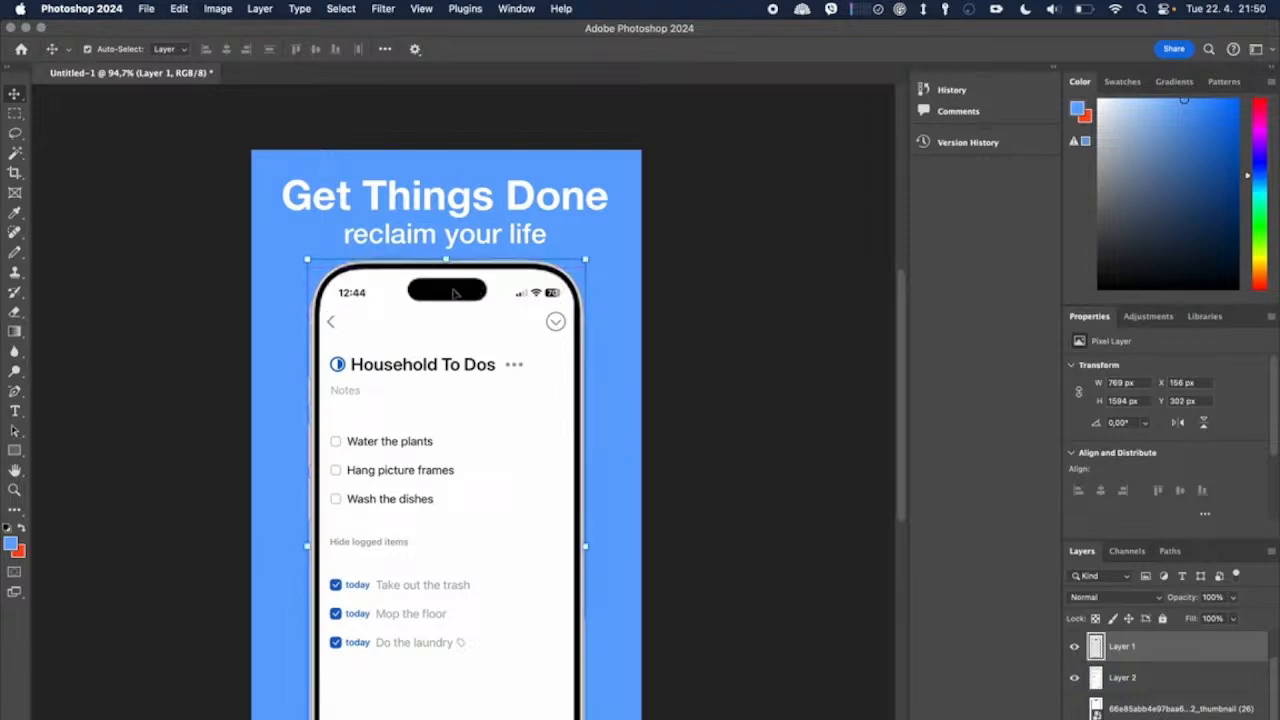
{"action": "left_click", "coordinate": [513, 299], "text": "shift"}
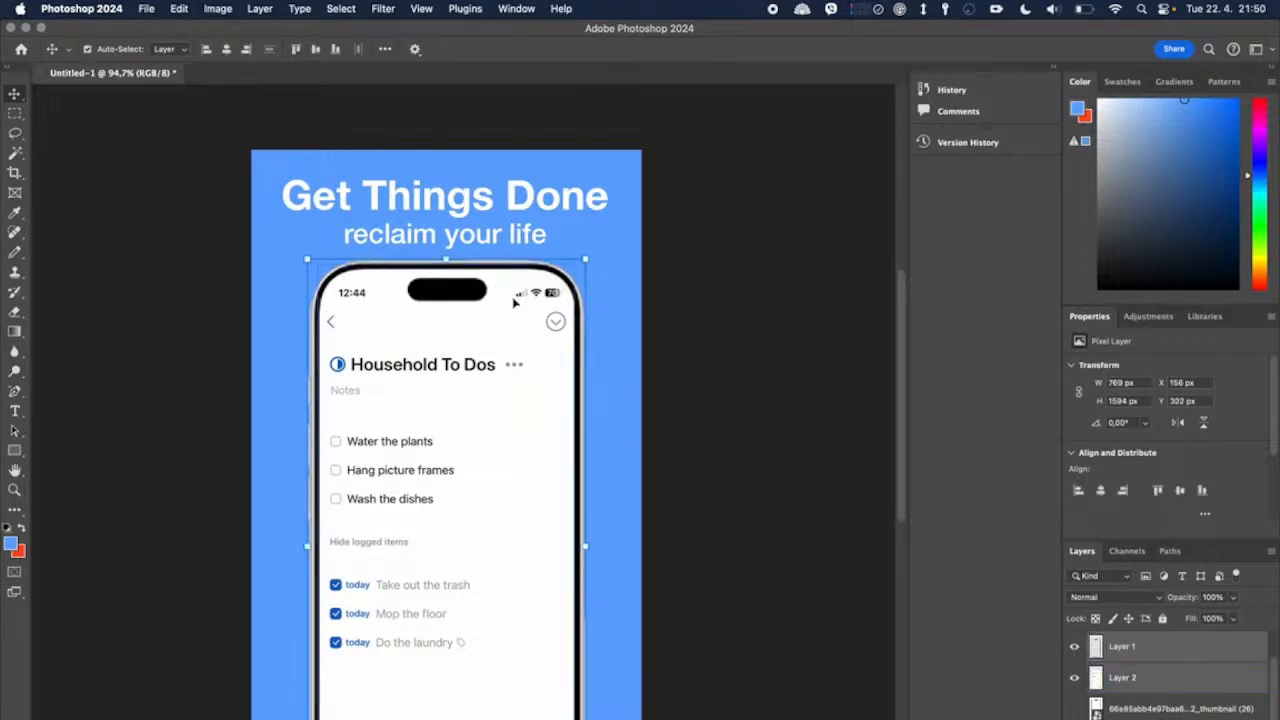
{"action": "left_click_drag", "start_coordinate": [466, 287], "coordinate": [466, 297]}
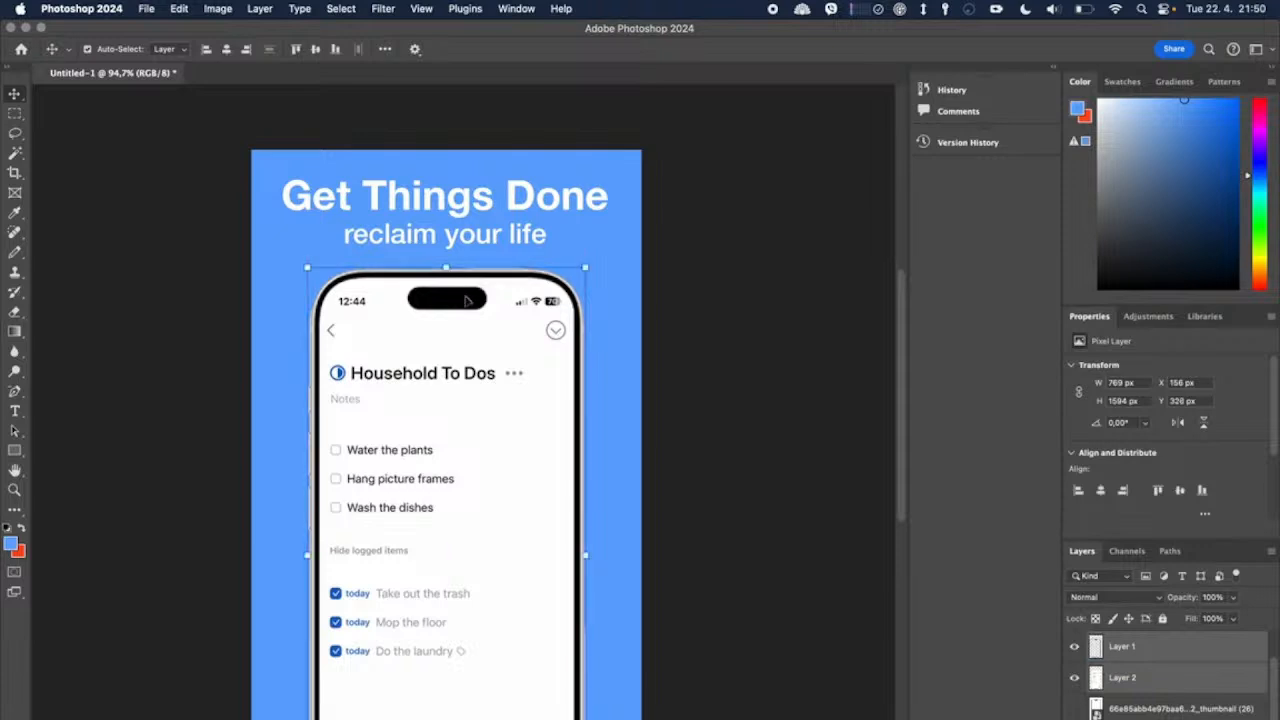
Step: Scale the phone frame and its screen together to about 116.5%, letting them extend past the canvas's lower edge
{"action": "scroll", "coordinate": [465, 297], "scroll_direction": "down", "scroll_amount": 5}
{"action": "scroll", "coordinate": [466, 301], "scroll_direction": "up", "scroll_amount": 2}
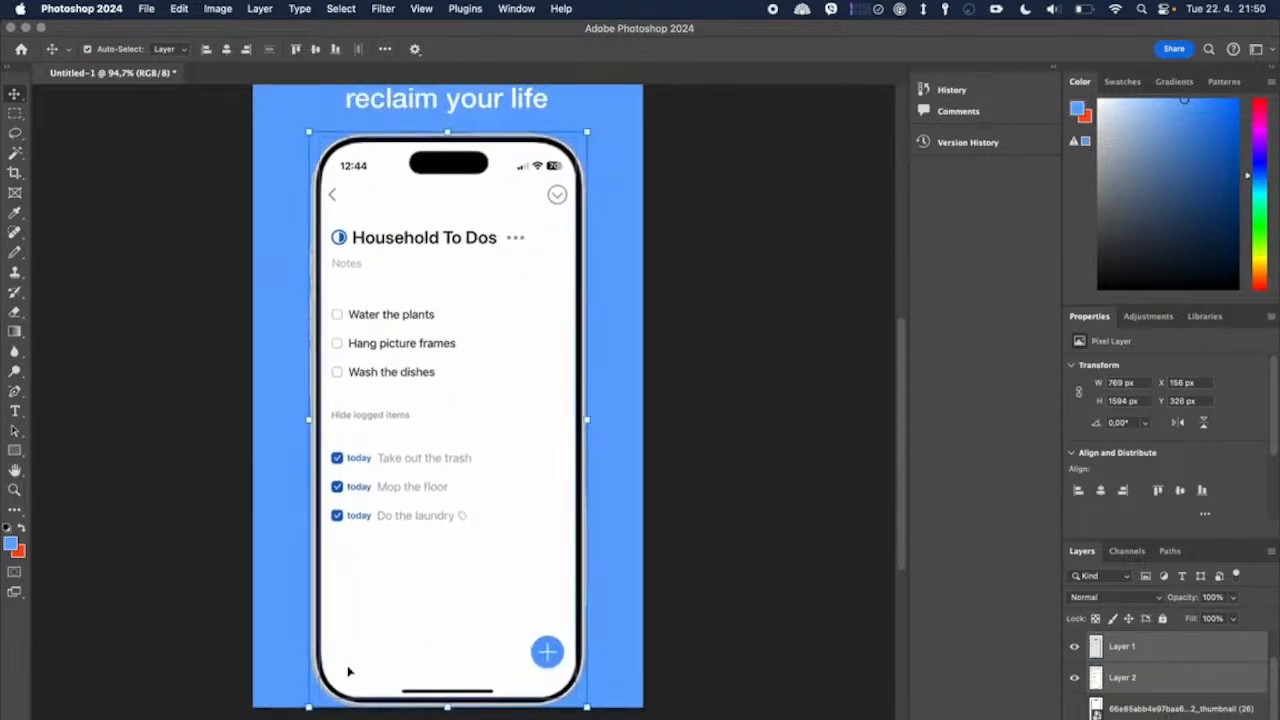
{"action": "left_click_drag", "start_coordinate": [308, 707], "coordinate": [276, 719]}
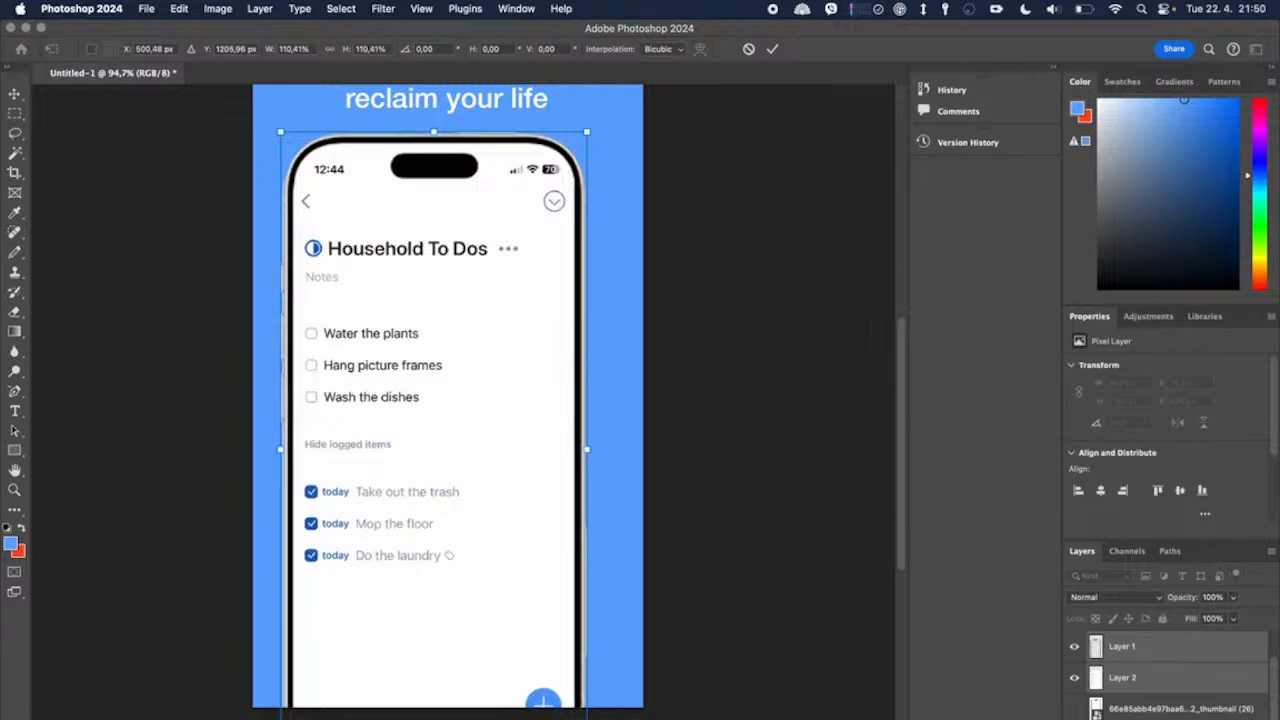
{"action": "left_click_drag", "start_coordinate": [587, 719], "coordinate": [604, 719]}
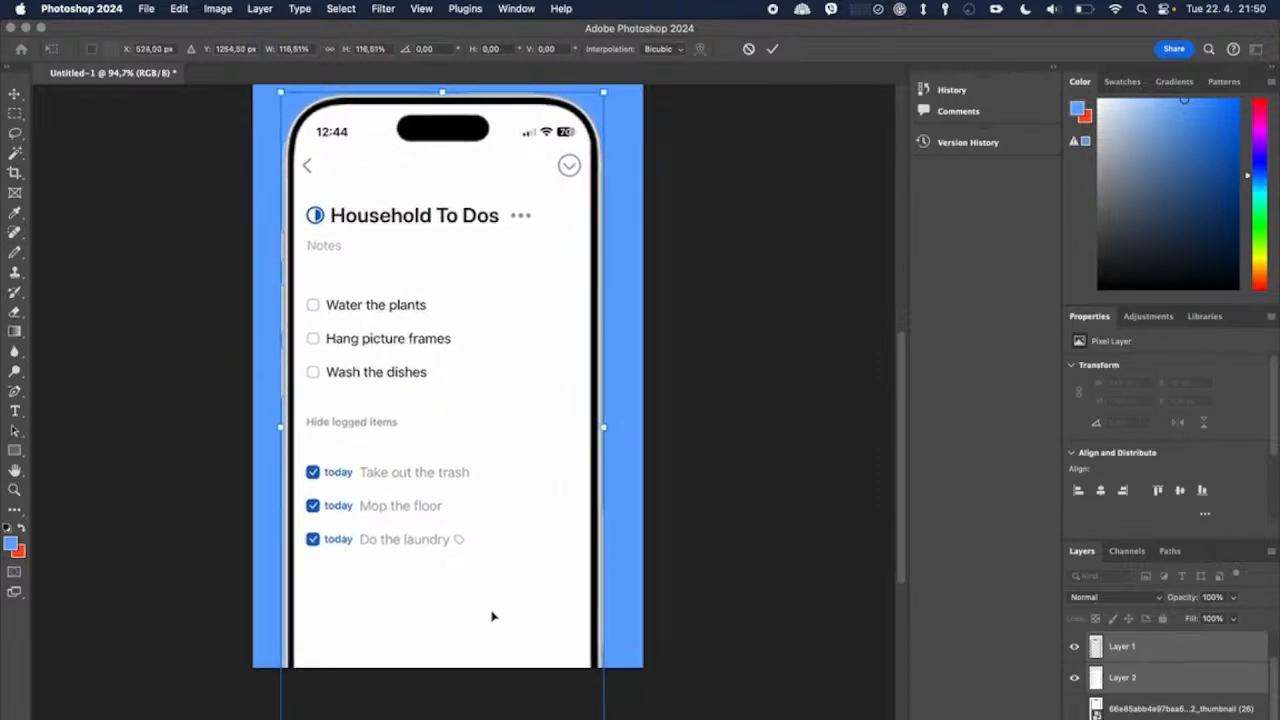
Step: Align the enlarged phone with the centre of the canvas below the heading, commit the transform and deselect the layers
{"action": "left_click_drag", "start_coordinate": [498, 596], "coordinate": [505, 597]}
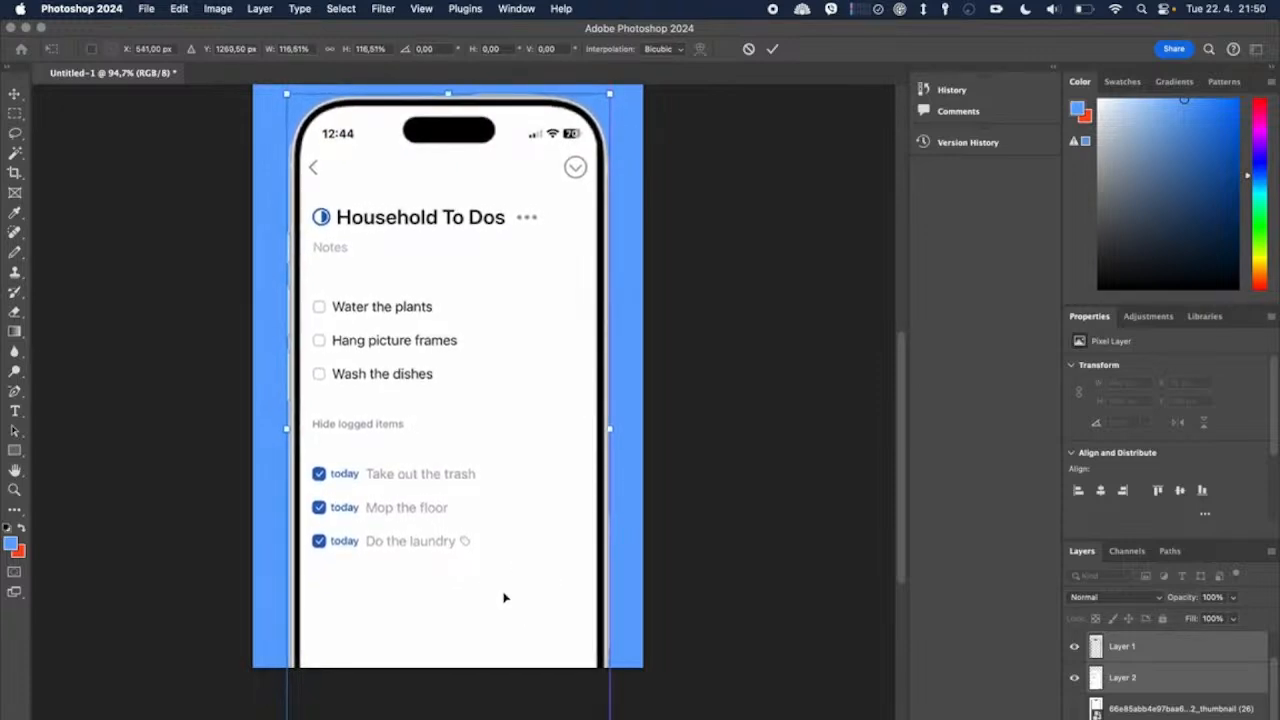
{"action": "scroll", "coordinate": [505, 597], "scroll_direction": "up", "scroll_amount": 5}
{"action": "scroll", "coordinate": [505, 597], "scroll_direction": "down", "scroll_amount": 1}
{"action": "left_click_drag", "start_coordinate": [488, 481], "coordinate": [486, 479]}
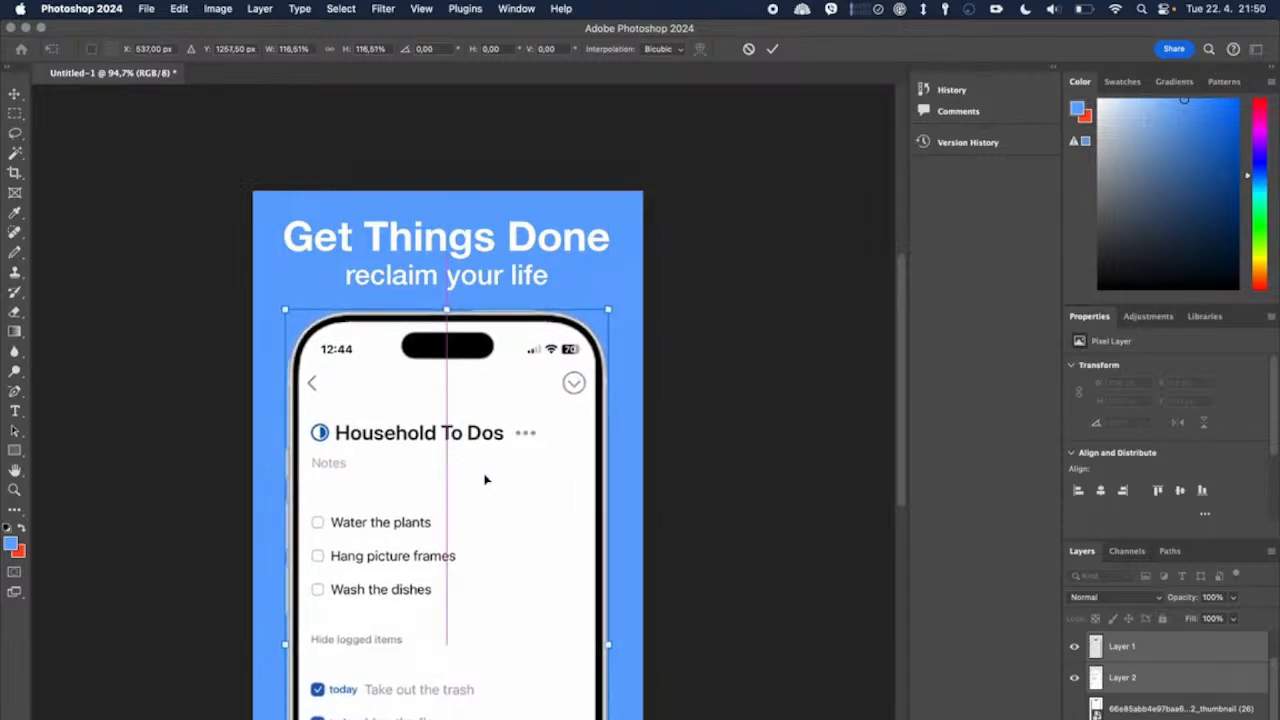
{"action": "scroll", "coordinate": [486, 479], "scroll_direction": "down", "scroll_amount": 5}
{"action": "scroll", "coordinate": [486, 480], "scroll_direction": "up", "scroll_amount": 2}
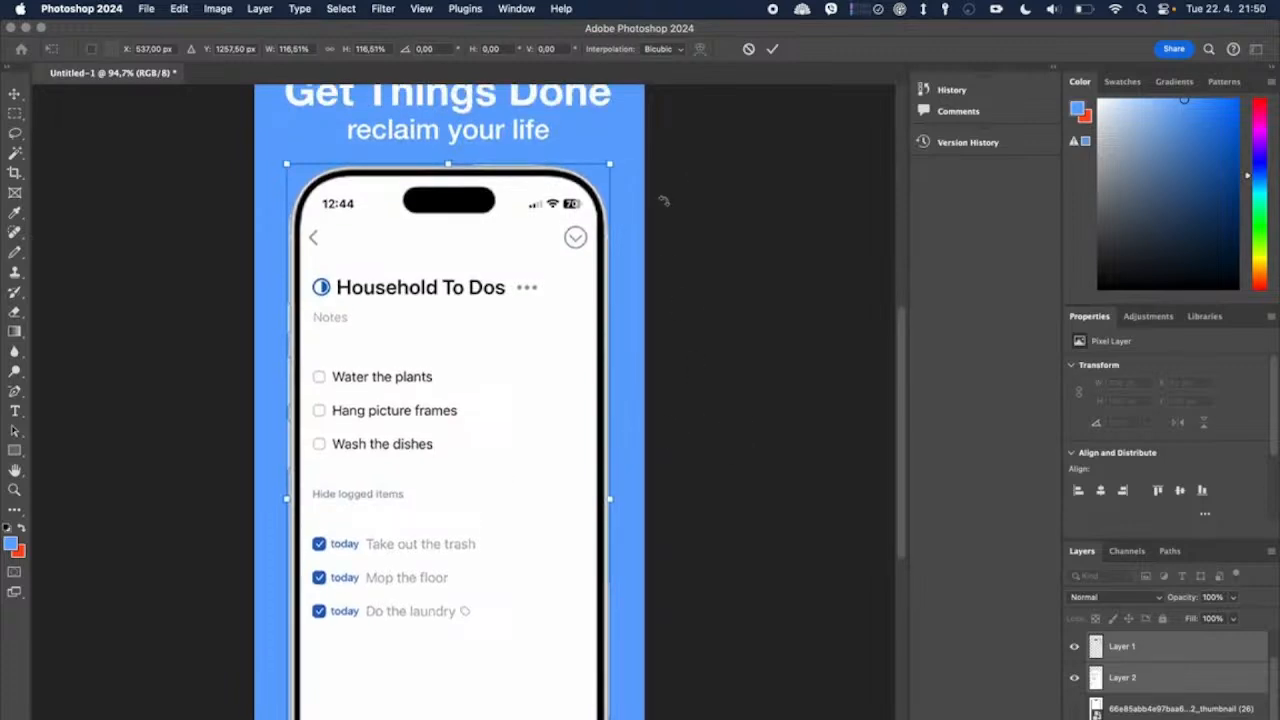
{"action": "key", "text": "Return"}
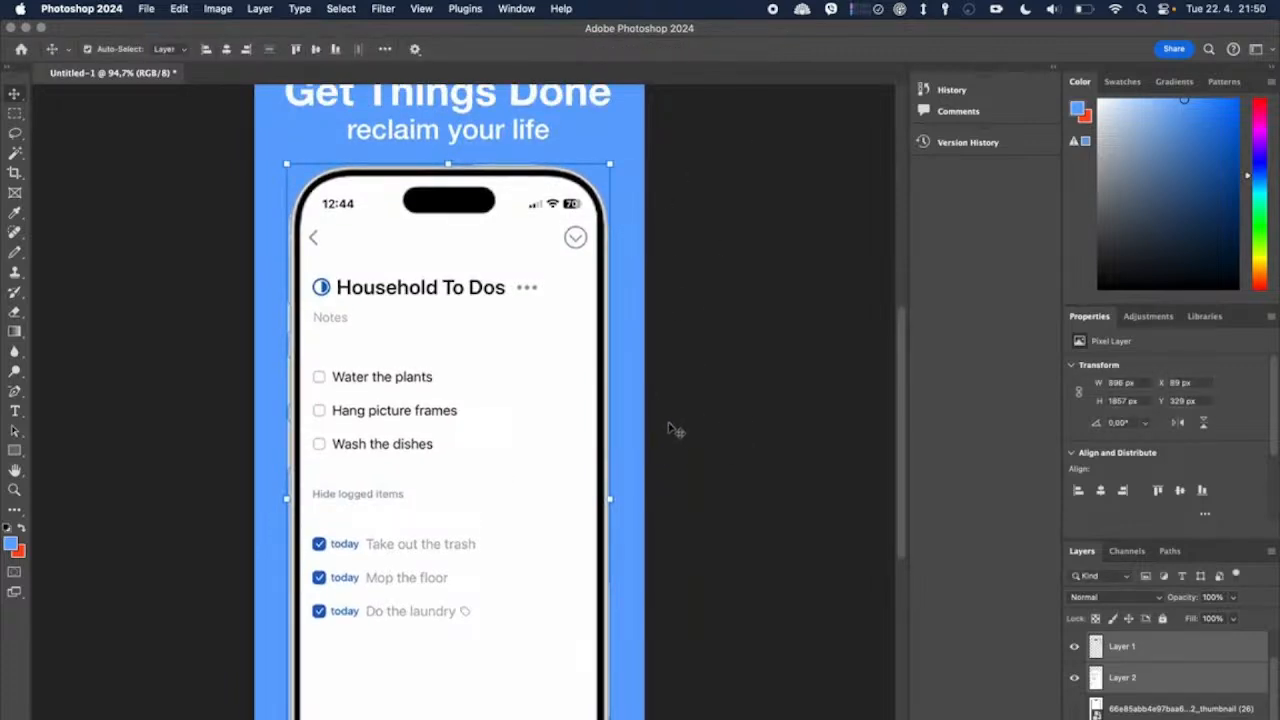
{"action": "scroll", "coordinate": [678, 452], "scroll_direction": "down", "scroll_amount": 2}
{"action": "scroll", "coordinate": [697, 530], "scroll_direction": "down", "scroll_amount": 3}
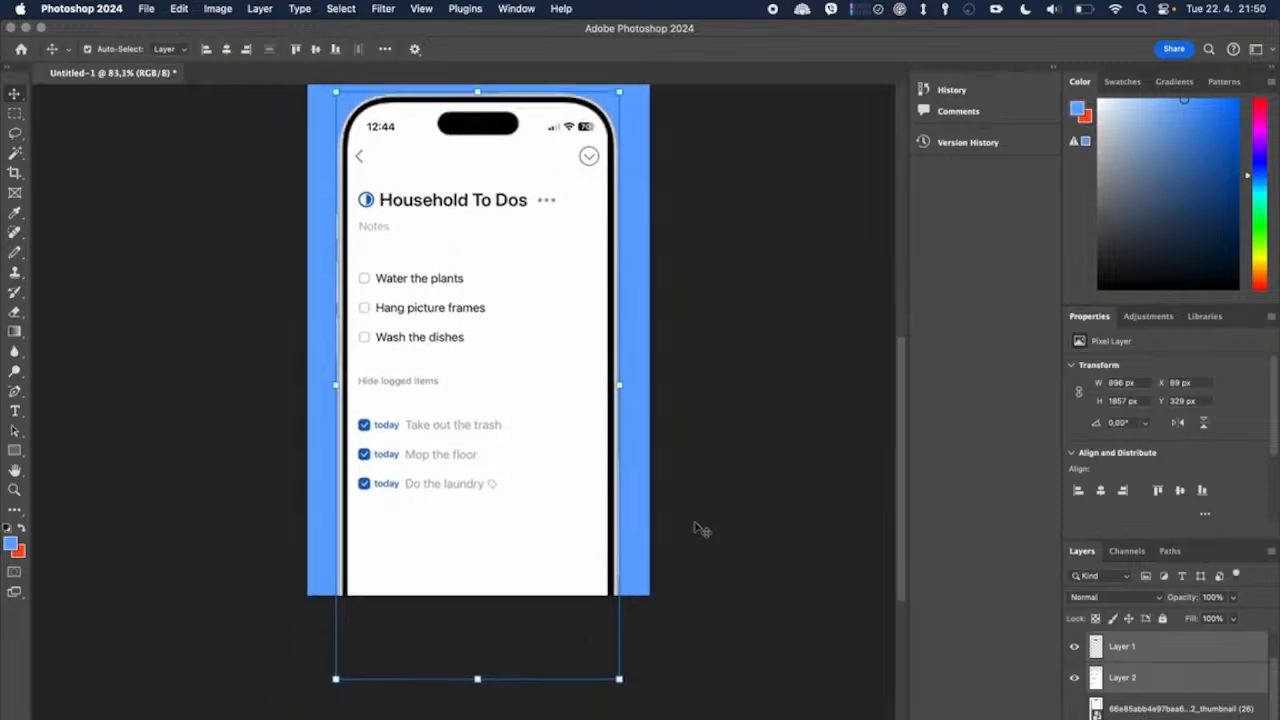
{"action": "scroll", "coordinate": [694, 528], "scroll_direction": "up", "scroll_amount": 2}
{"action": "left_click", "coordinate": [695, 440]}
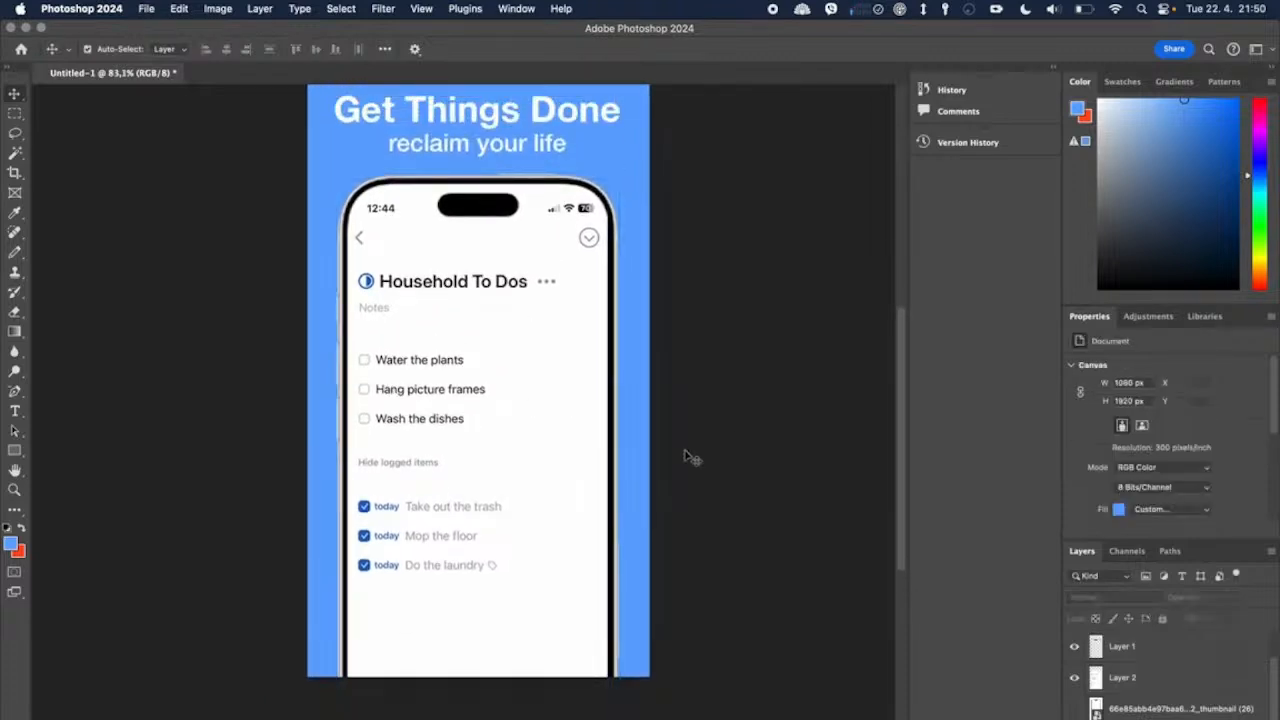
Step: Add a drop shadow to Layer 2, the phone's screen, with 20% opacity and a size of 120 px
{"action": "scroll", "coordinate": [631, 349], "scroll_direction": "up", "scroll_amount": 3}
{"action": "left_click", "coordinate": [575, 337]}
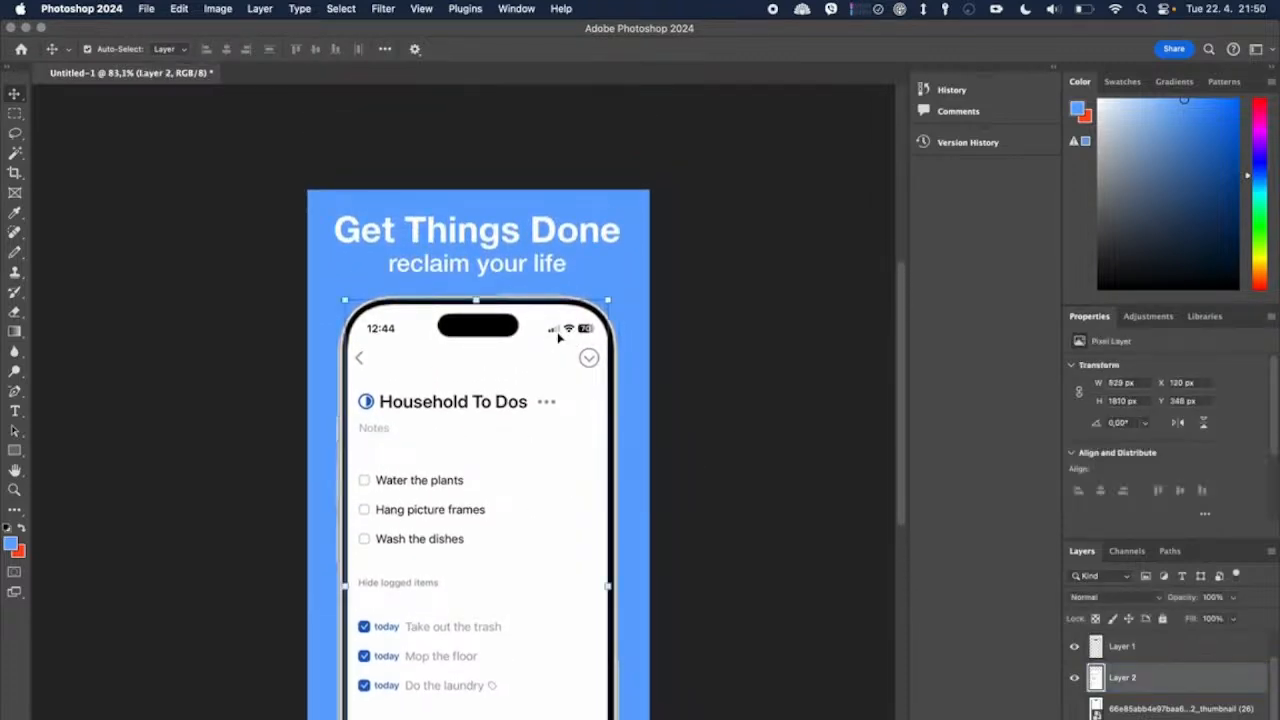
{"action": "right_click", "coordinate": [1180, 682]}
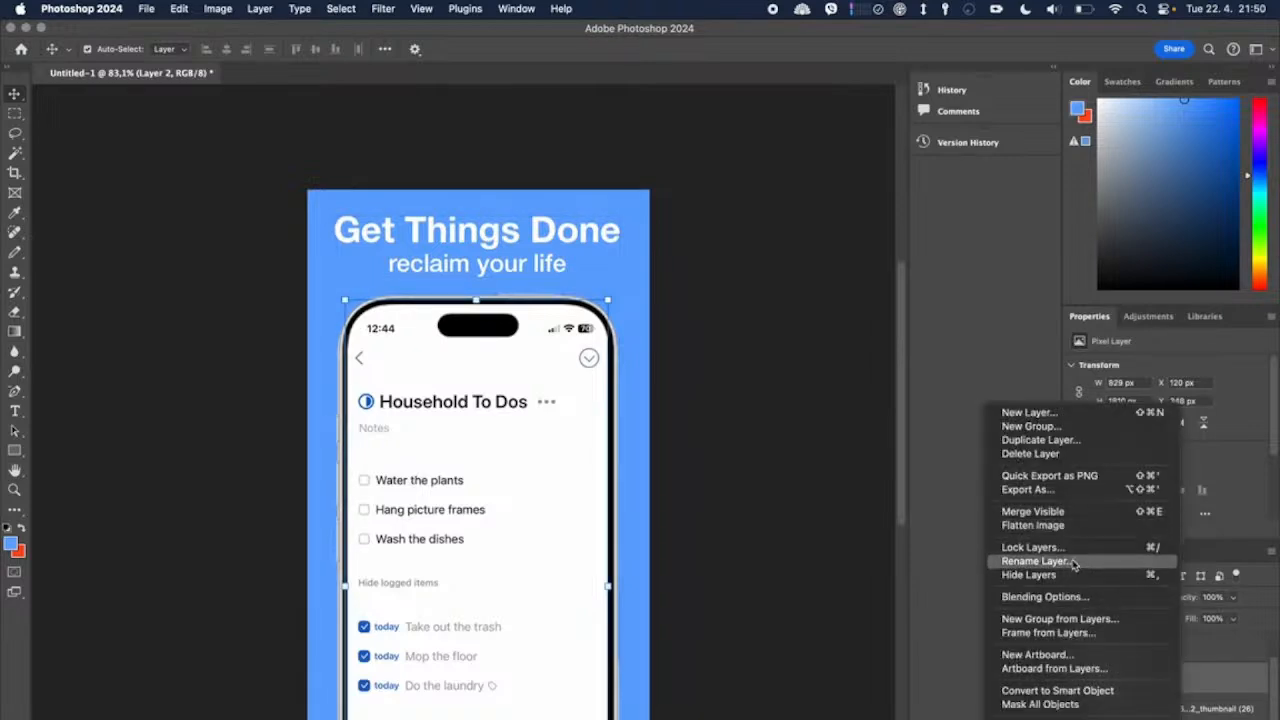
{"action": "left_click", "coordinate": [1075, 597]}
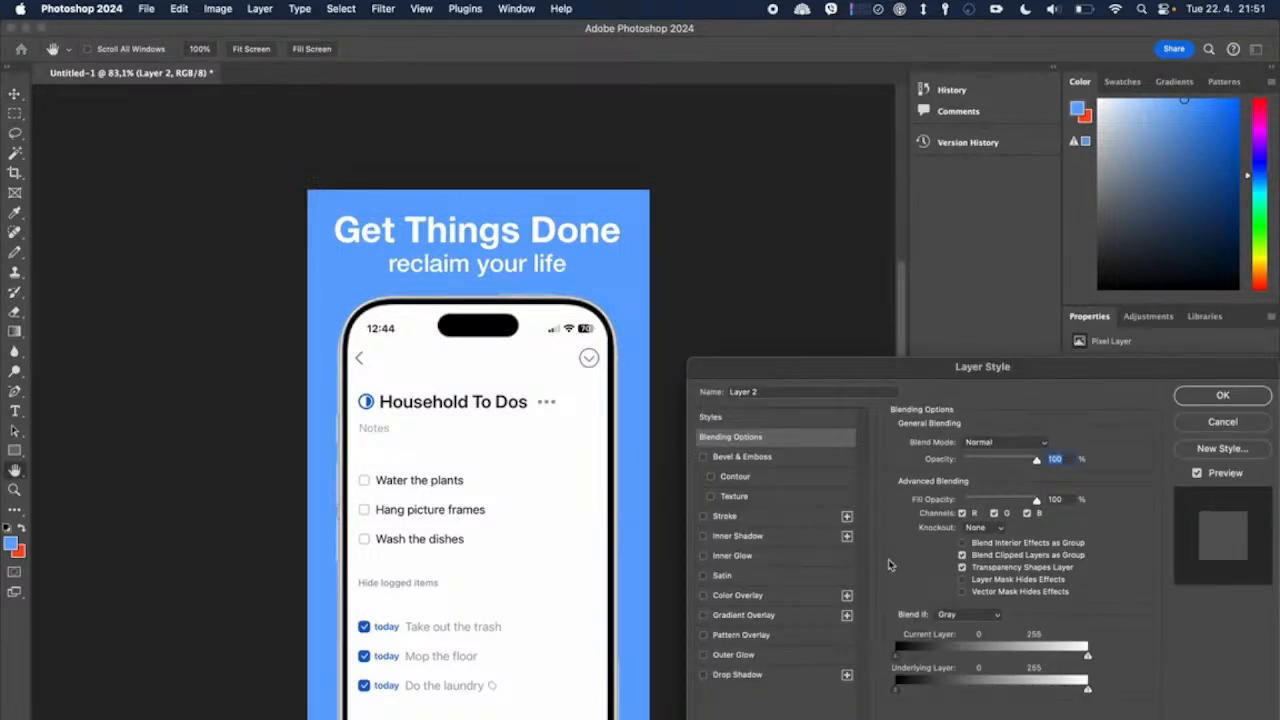
{"action": "left_click", "coordinate": [787, 678]}
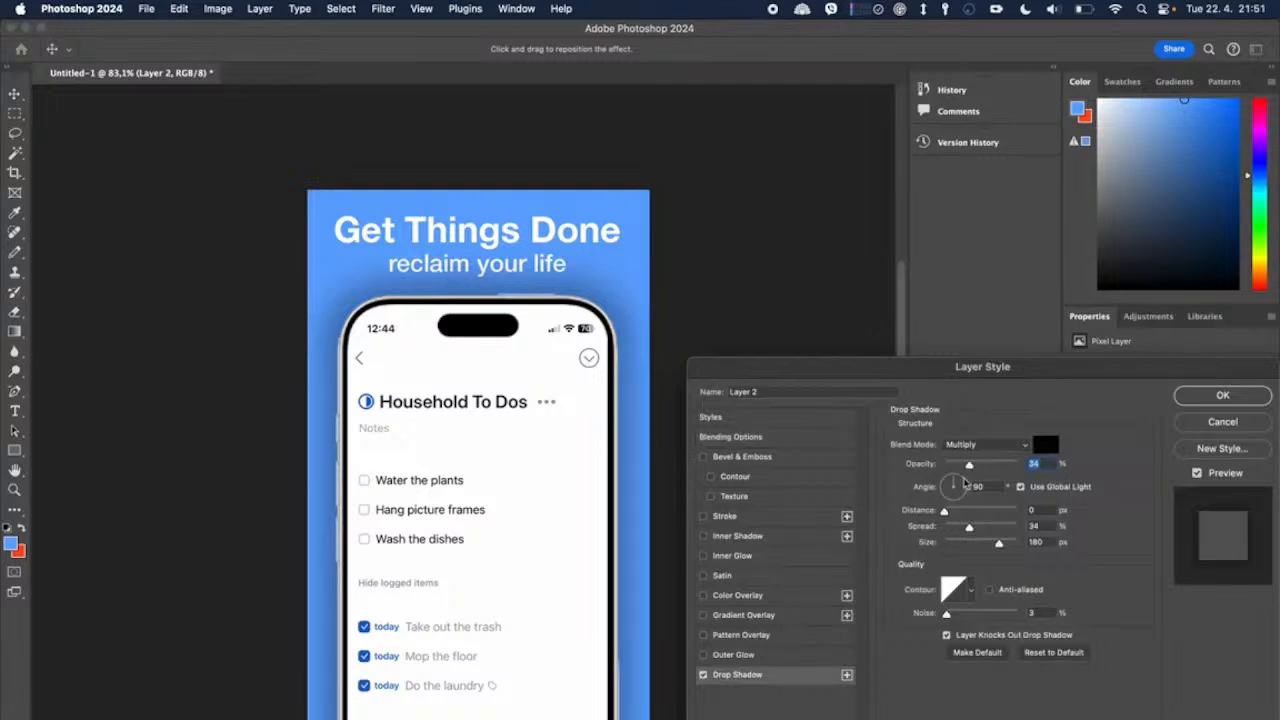
{"action": "left_click_drag", "start_coordinate": [969, 466], "coordinate": [959, 469]}
{"action": "mouse_move", "coordinate": [1000, 547]}
{"action": "left_mouse_down"}
{"action": "mouse_move", "coordinate": [968, 550]}
{"action": "mouse_move", "coordinate": [985, 550]}
{"action": "left_mouse_up"}
{"action": "left_click", "coordinate": [1205, 396]}
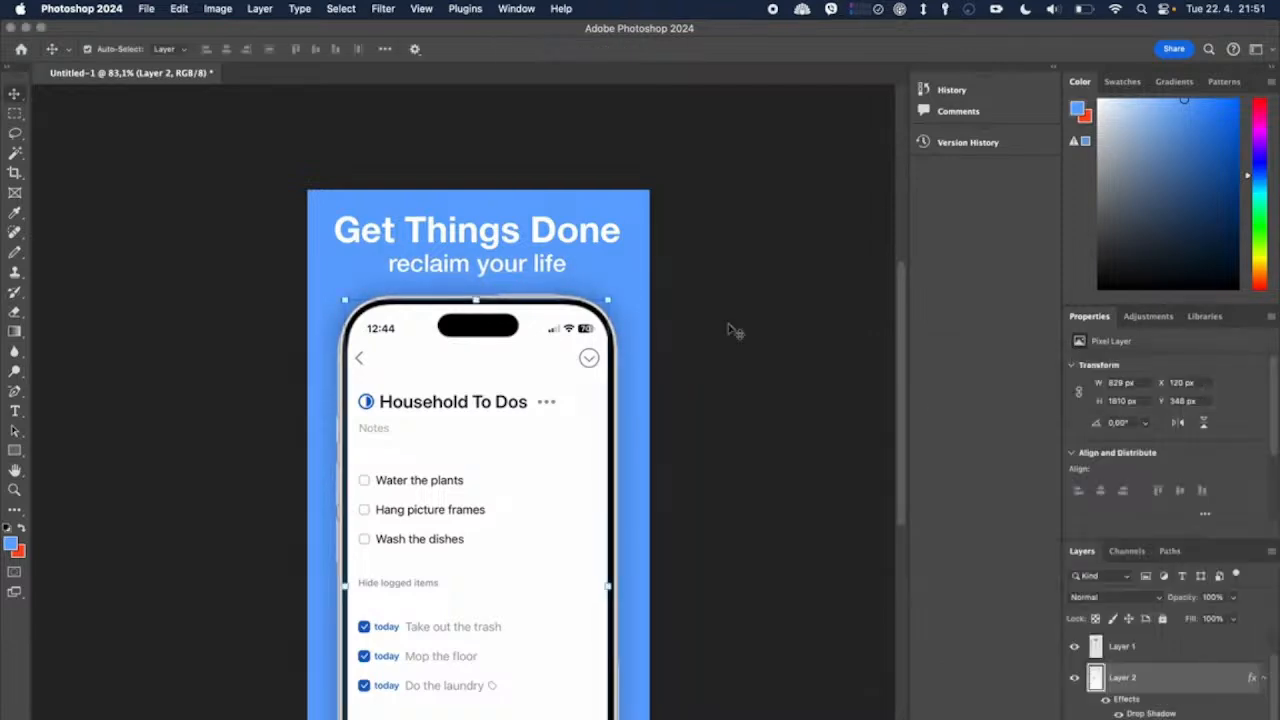
Step: Add a drop shadow to the "Get Things Done reclaim your life" text layer
{"action": "left_click", "coordinate": [549, 226]}
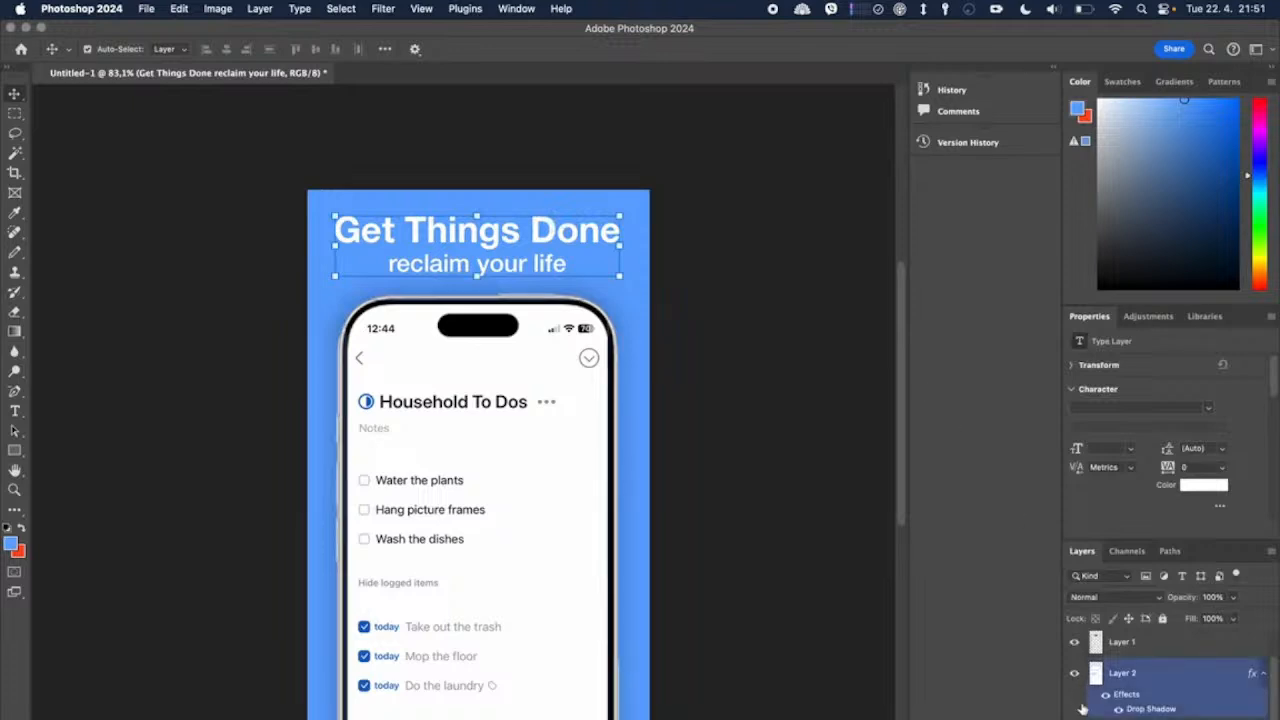
{"action": "left_click_drag", "start_coordinate": [1140, 719], "coordinate": [1140, 628]}
{"action": "right_click", "coordinate": [1140, 648]}
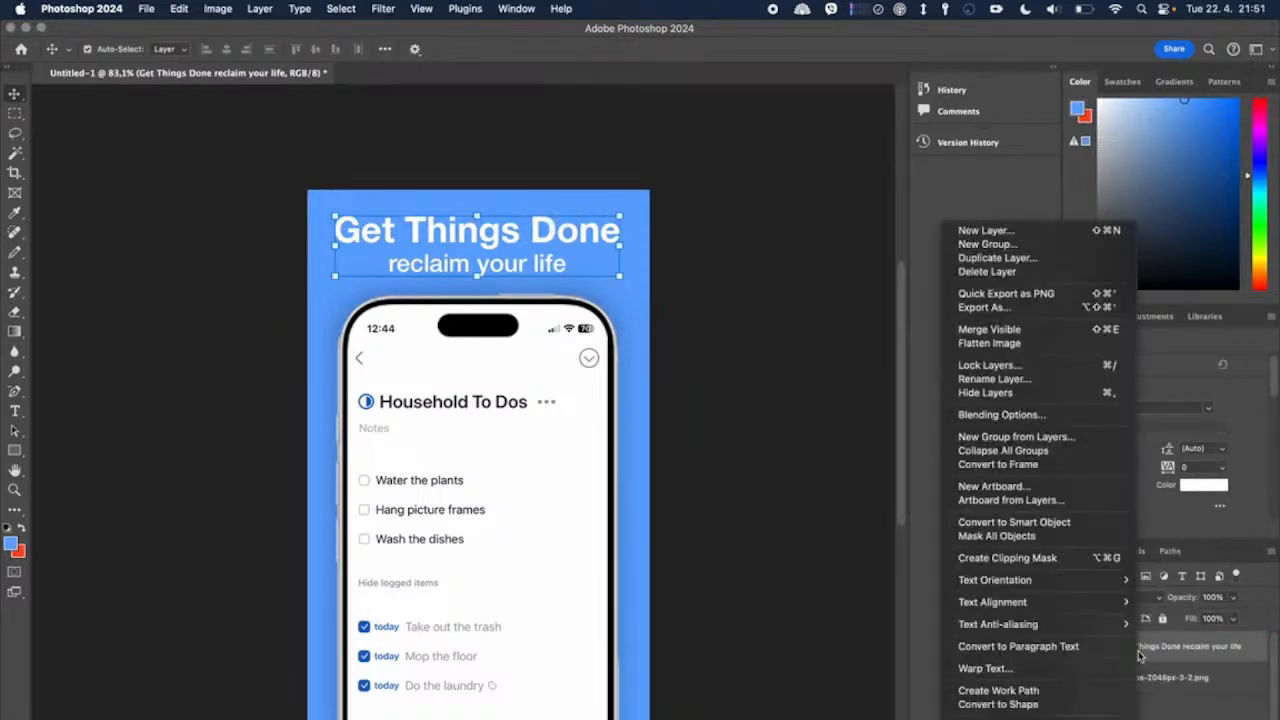
{"action": "left_click", "coordinate": [1048, 434]}
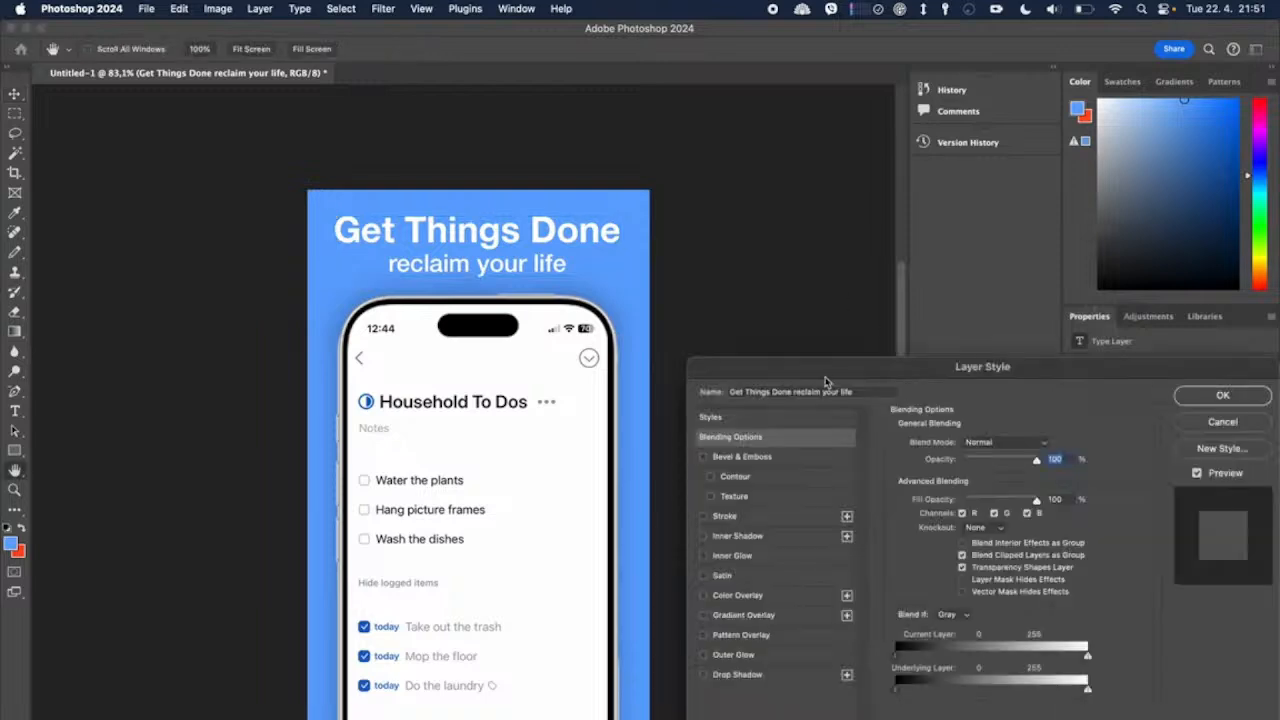
{"action": "left_click", "coordinate": [738, 675]}
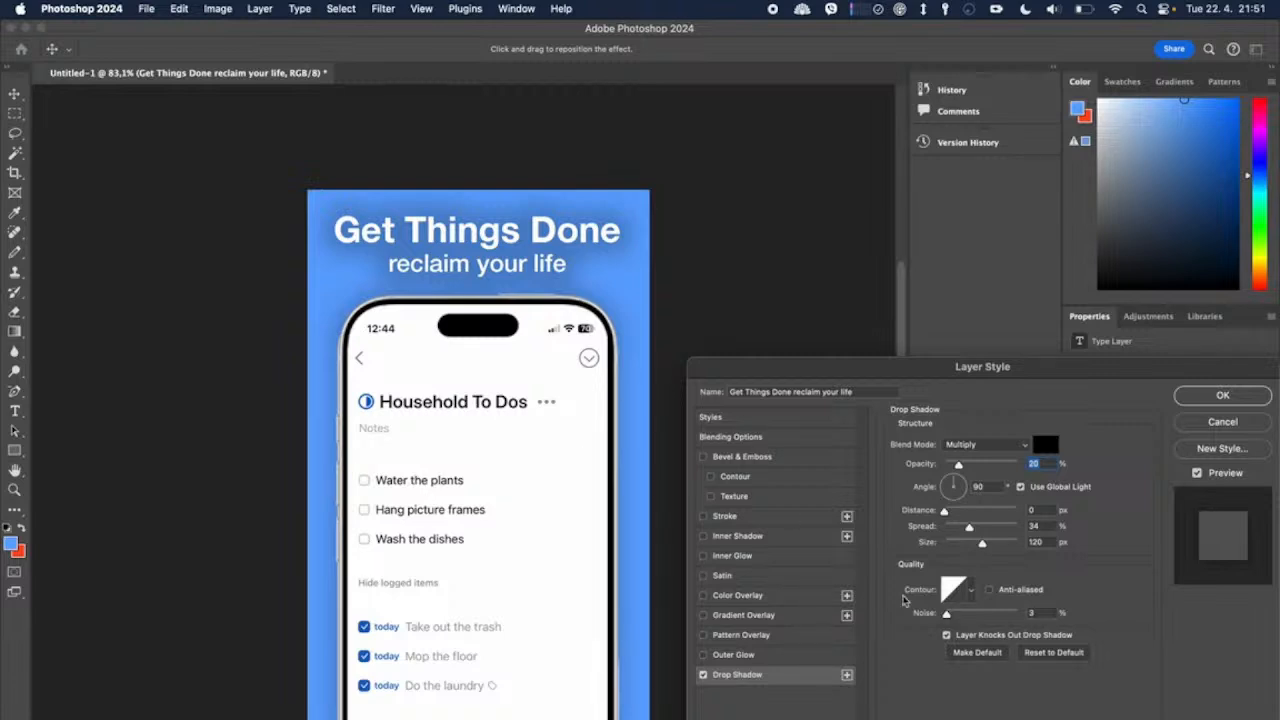
Step: Refine the heading's drop shadow to 41% opacity, 128° angle, 5 px distance and 16 px size, apply it and deselect the layer
{"action": "mouse_move", "coordinate": [979, 543]}
{"action": "left_mouse_down"}
{"action": "mouse_move", "coordinate": [950, 544]}
{"action": "mouse_move", "coordinate": [1005, 545]}
{"action": "mouse_move", "coordinate": [956, 545]}
{"action": "mouse_move", "coordinate": [1004, 528]}
{"action": "mouse_move", "coordinate": [950, 529]}
{"action": "mouse_move", "coordinate": [968, 527]}
{"action": "left_mouse_up"}
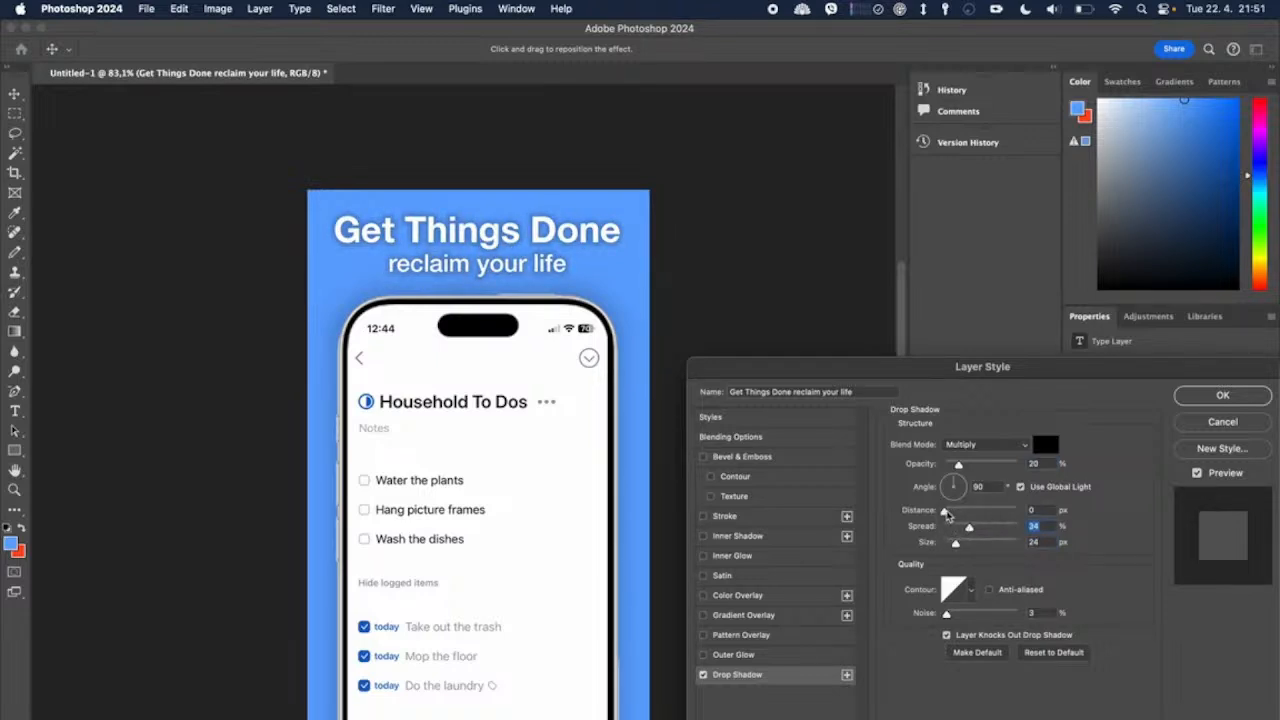
{"action": "left_click_drag", "start_coordinate": [958, 465], "coordinate": [973, 465]}
{"action": "left_click_drag", "start_coordinate": [955, 540], "coordinate": [954, 545]}
{"action": "left_click_drag", "start_coordinate": [958, 487], "coordinate": [932, 463]}
{"action": "left_click_drag", "start_coordinate": [944, 511], "coordinate": [949, 517]}
{"action": "left_click", "coordinate": [1203, 392]}
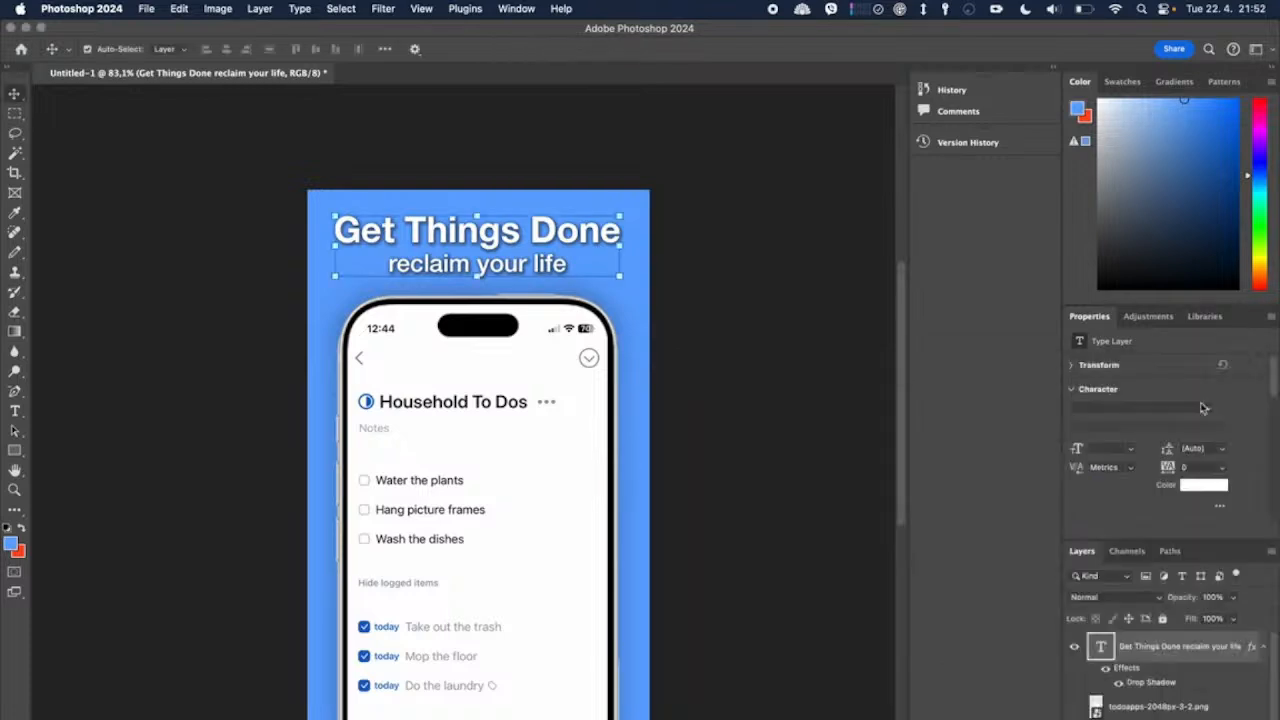
{"action": "left_click", "coordinate": [838, 397]}
{"action": "scroll", "coordinate": [697, 561], "scroll_direction": "down", "scroll_amount": 5}
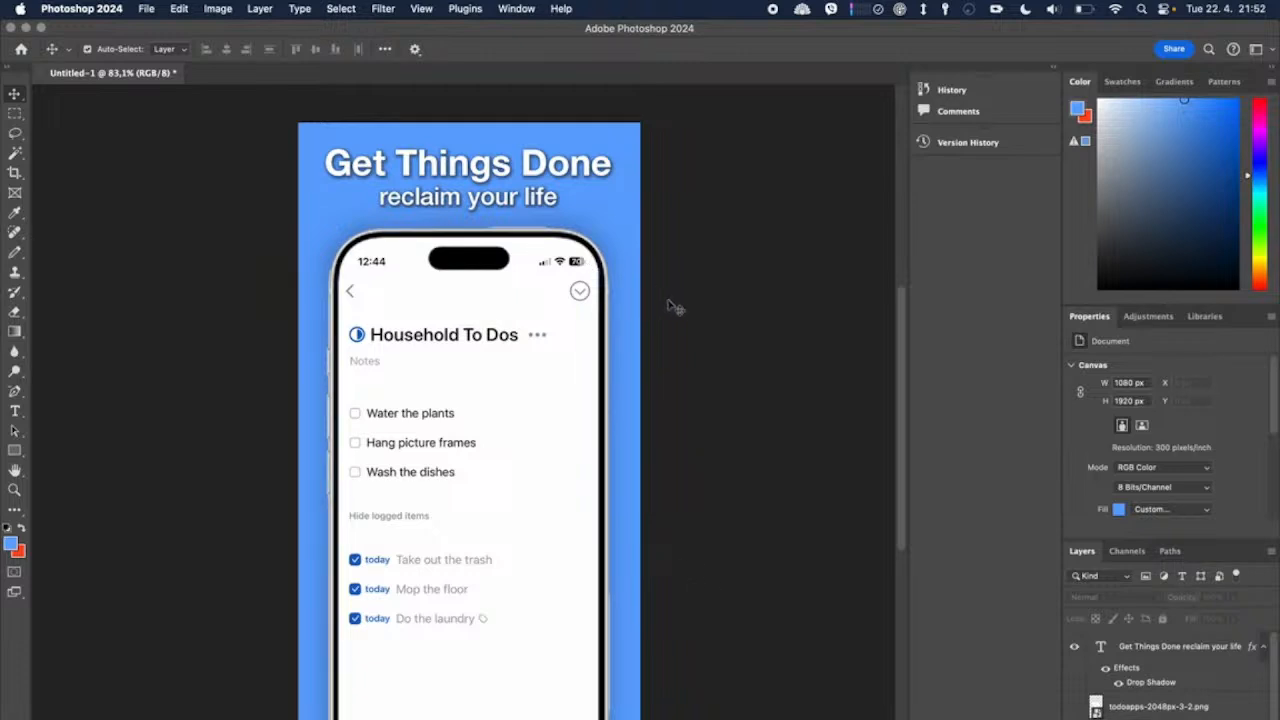
Step: Compare the heading with and without its drop shadow by toggling the effects' visibility off and on
{"action": "left_click", "coordinate": [1133, 690]}
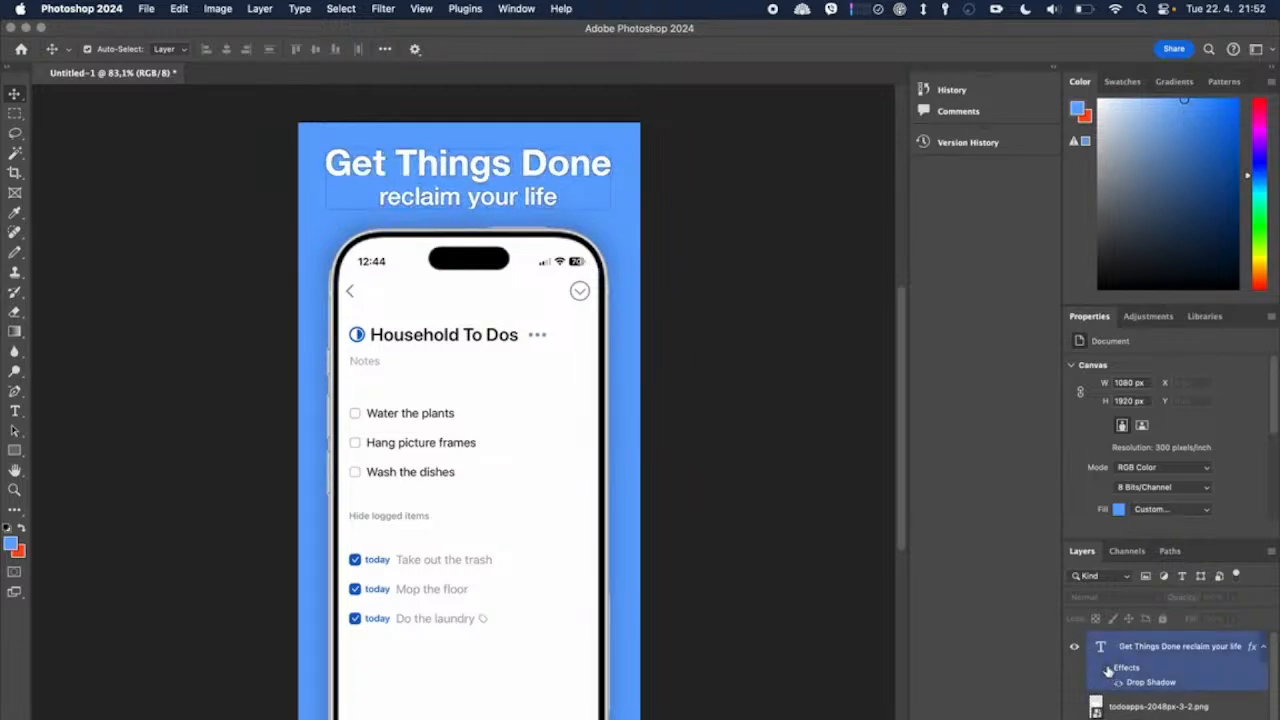
{"action": "left_click", "coordinate": [1107, 669]}
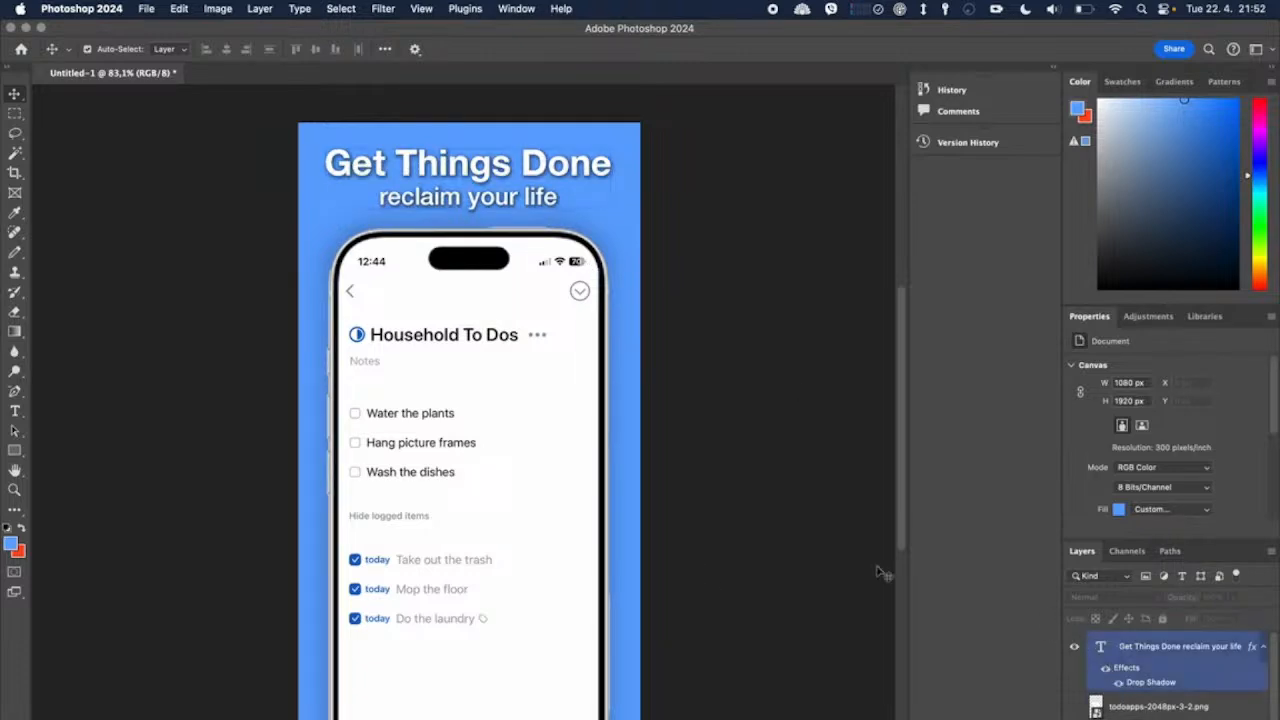
{"action": "left_click", "coordinate": [844, 543]}
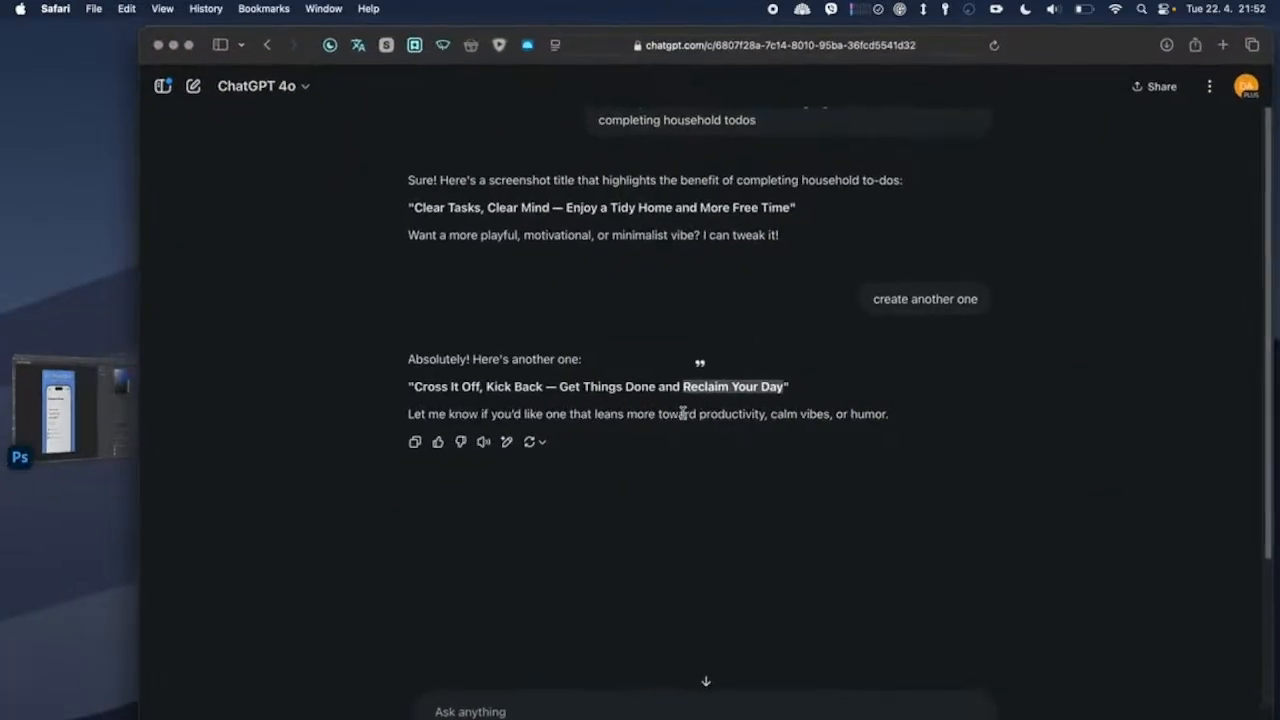
Step: Switch to Safari, open flaticon.com in a new tab and dismiss the Google sign-in prompt
{"action": "key", "text": "super+t"}
{"action": "type", "text": "flaticon.com"}
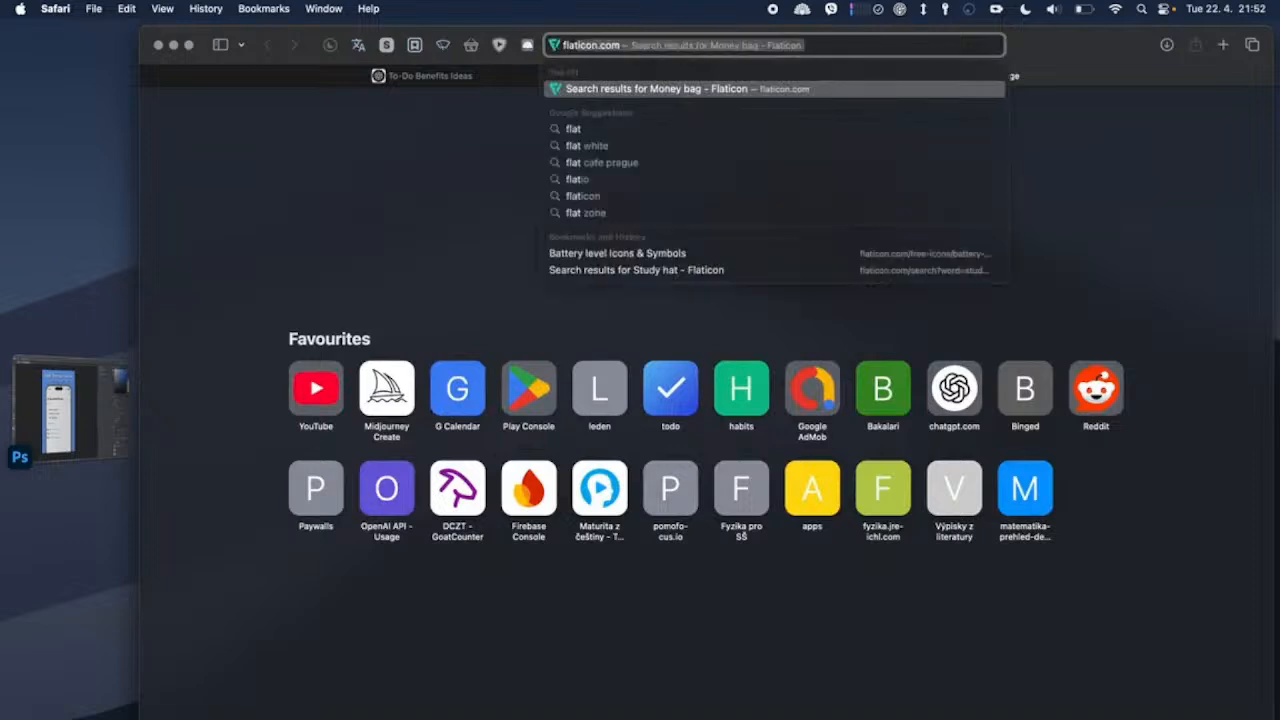
{"action": "key", "text": "Return"}
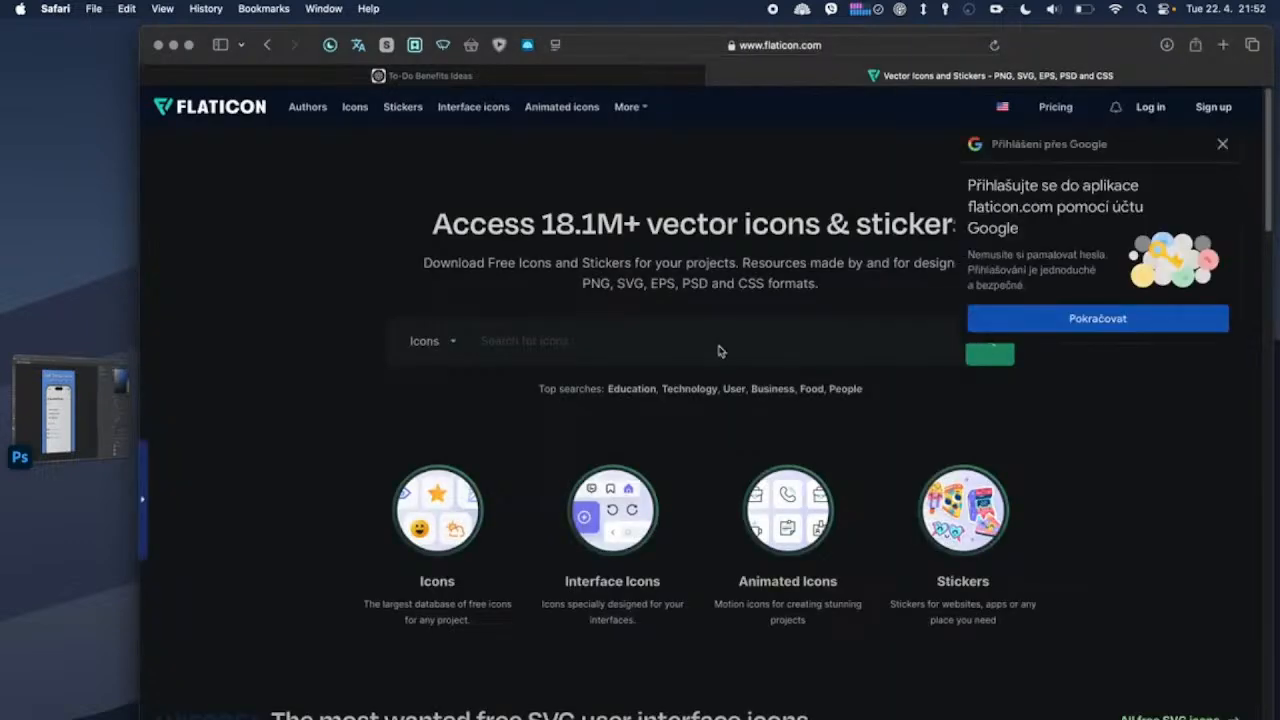
{"action": "left_click", "coordinate": [1222, 144]}
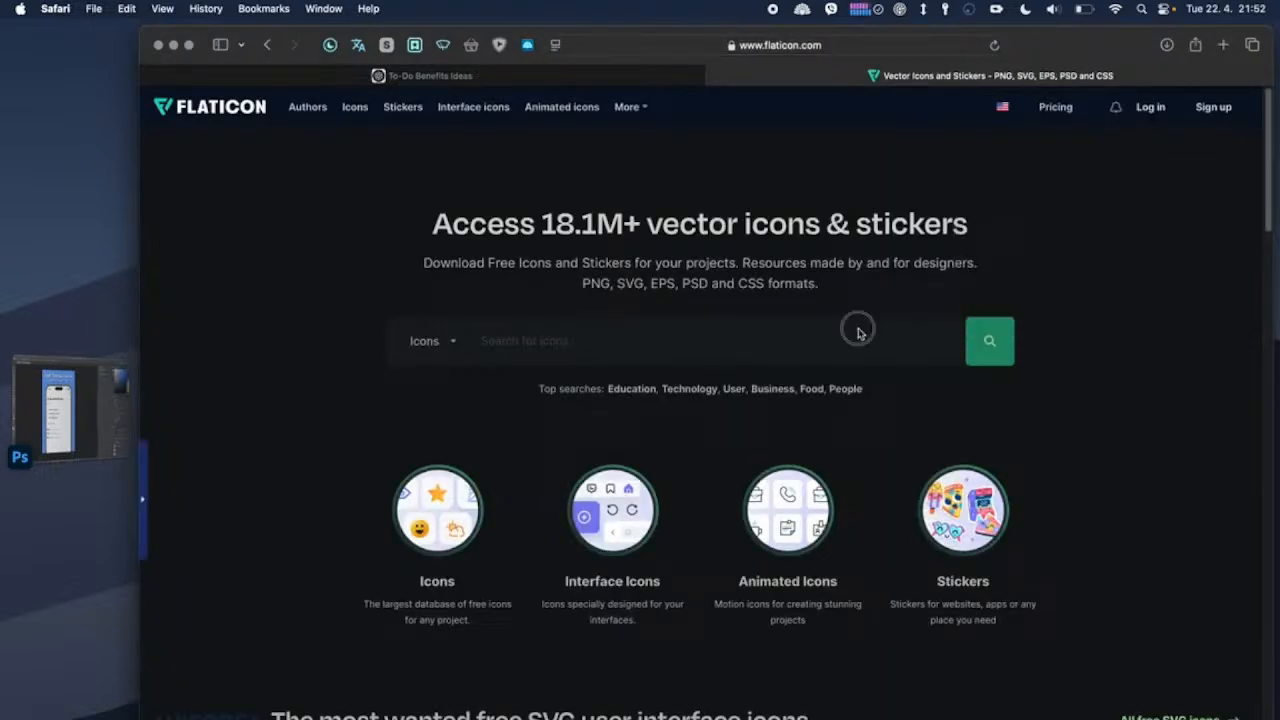
Step: Search Flaticon for "checkmark" icons
{"action": "left_click", "coordinate": [100, 410]}
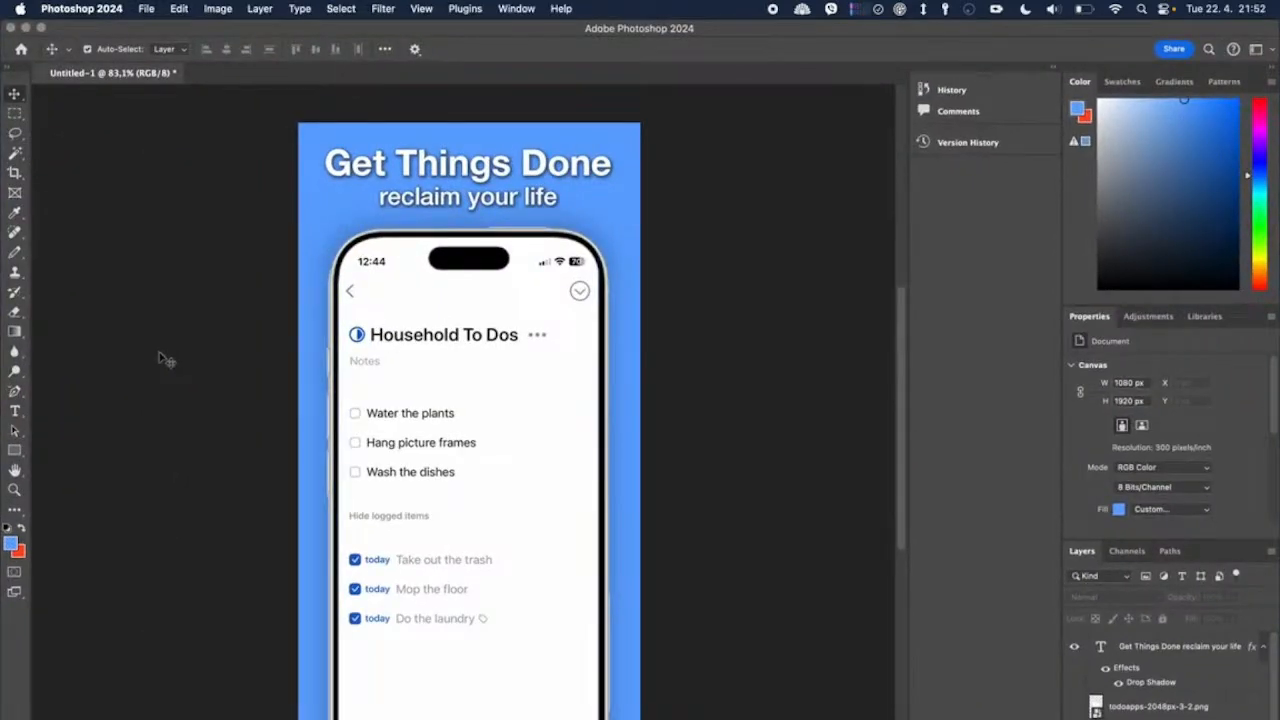
{"action": "key", "text": "super+Tab"}
{"action": "type", "text": "checkmark"}
{"action": "key", "text": "Return"}
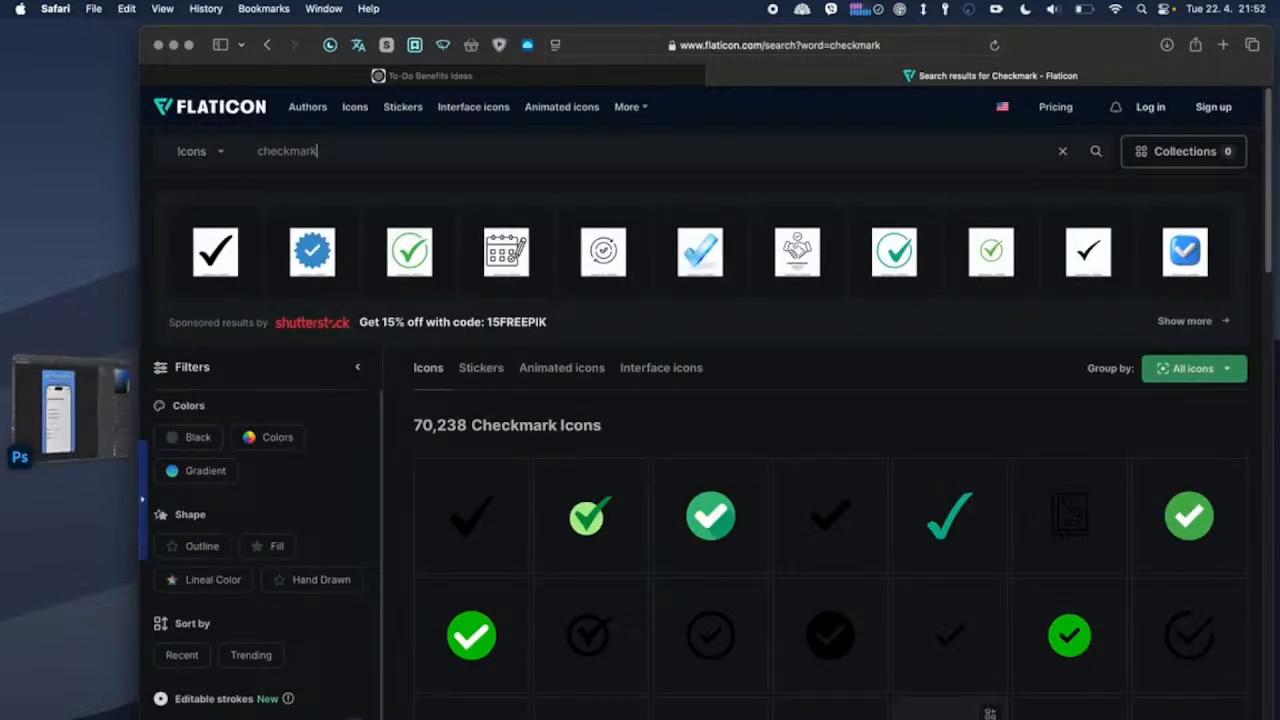
Step: Choose the round blue icon with a white check and download it as a free 512px PNG
{"action": "scroll", "coordinate": [858, 678], "scroll_direction": "down", "scroll_amount": 2}
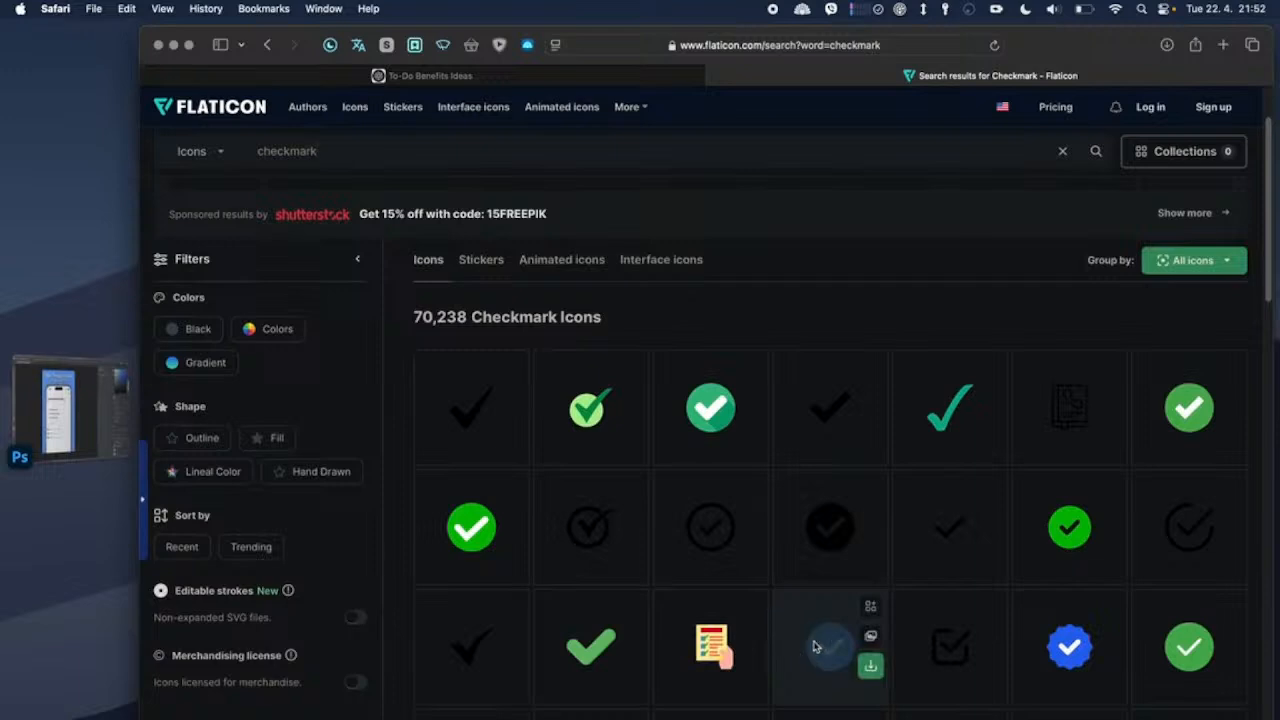
{"action": "left_click", "coordinate": [816, 649]}
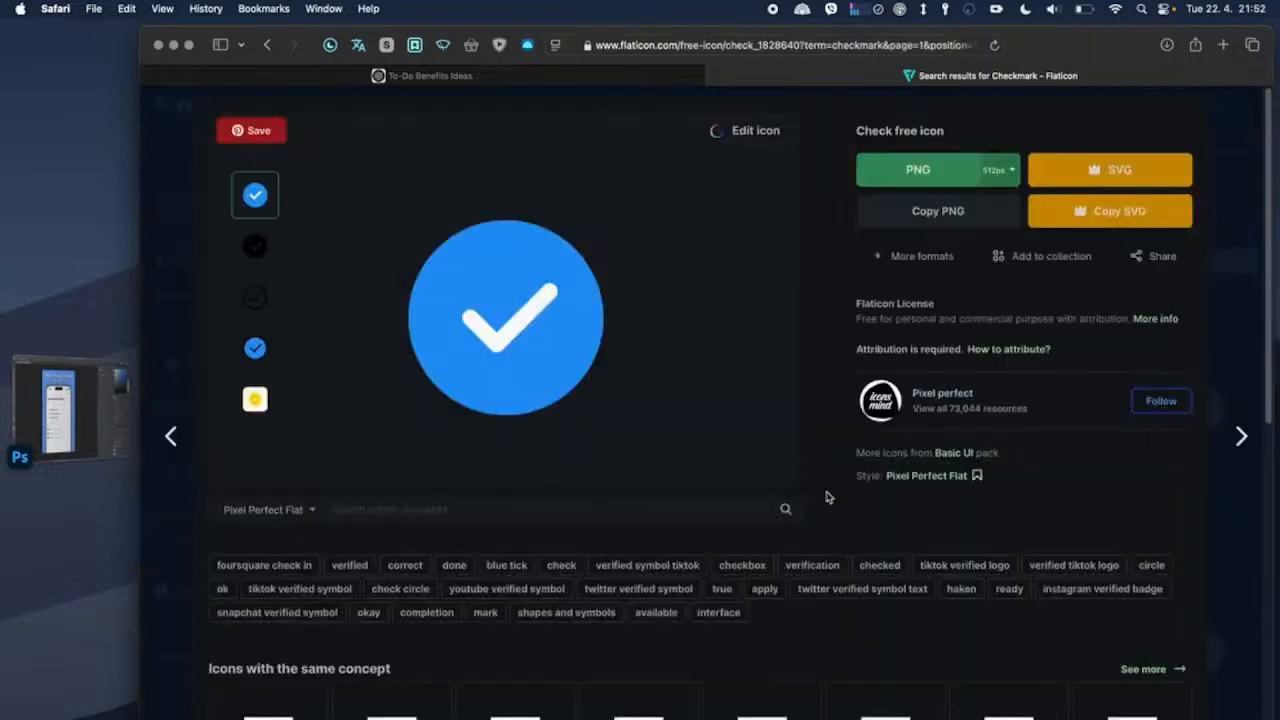
{"action": "left_click", "coordinate": [918, 169]}
{"action": "left_click", "coordinate": [938, 400]}
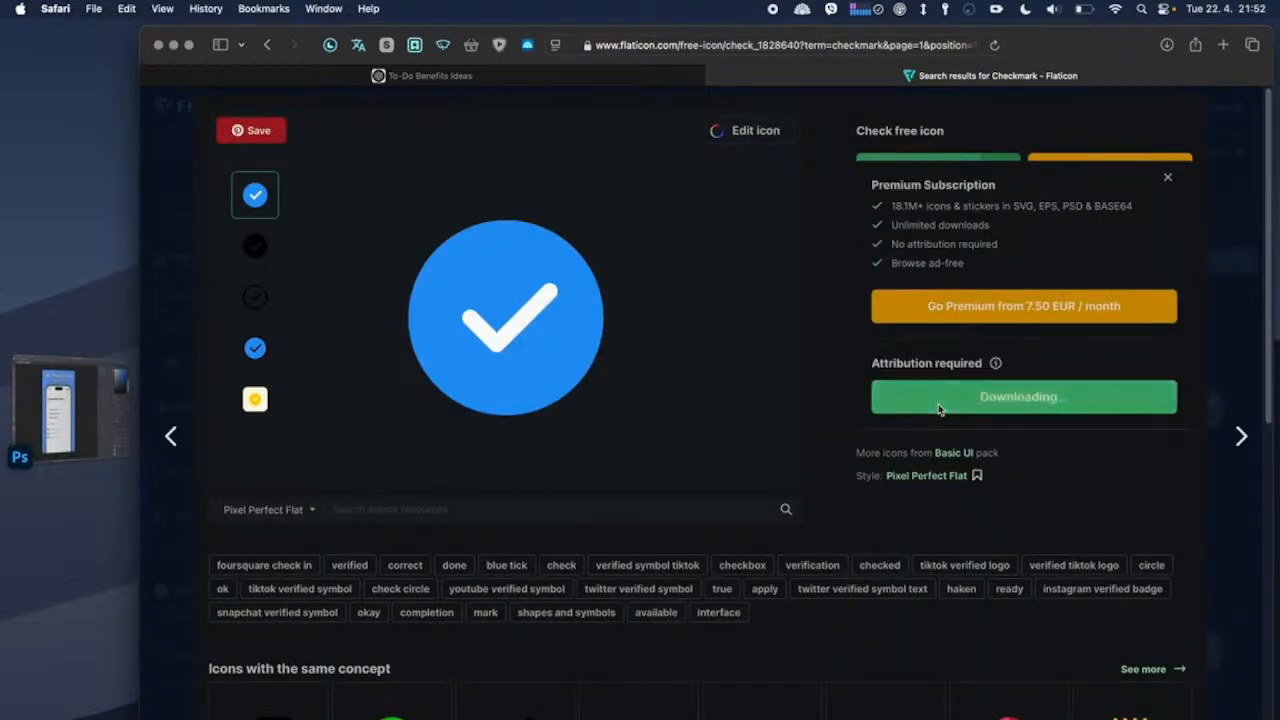
Step: Switch to Photoshop, place check.png from Downloads, and scale it to about 10% over the phone's lower-right edge
{"action": "left_click", "coordinate": [120, 382]}
{"action": "left_click", "coordinate": [1123, 716]}
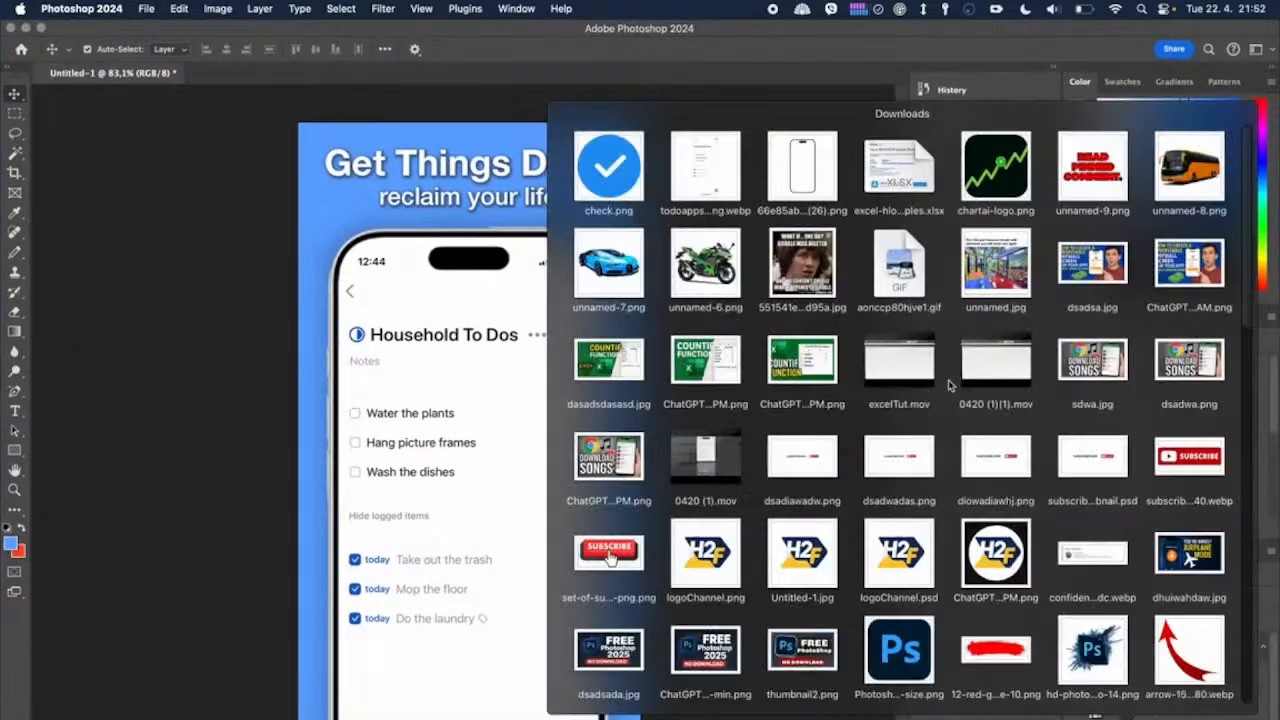
{"action": "left_click_drag", "start_coordinate": [663, 194], "coordinate": [591, 343]}
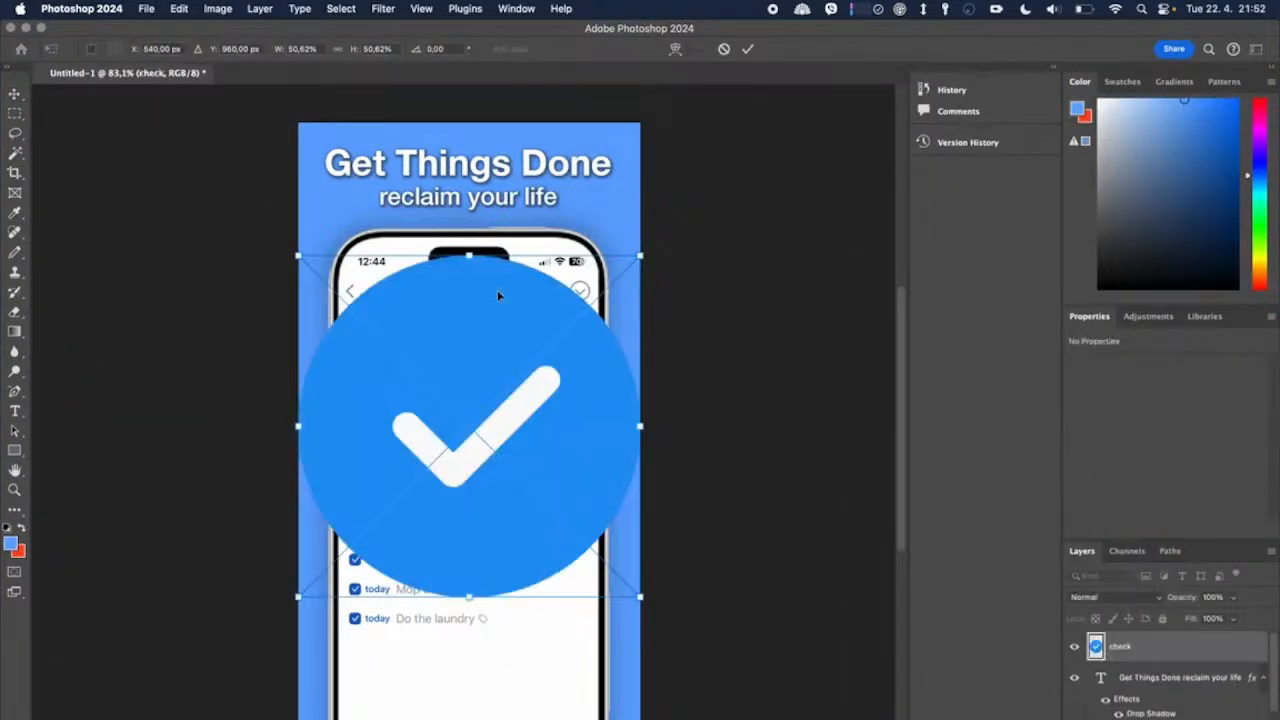
{"action": "left_click_drag", "start_coordinate": [470, 257], "coordinate": [602, 678]}
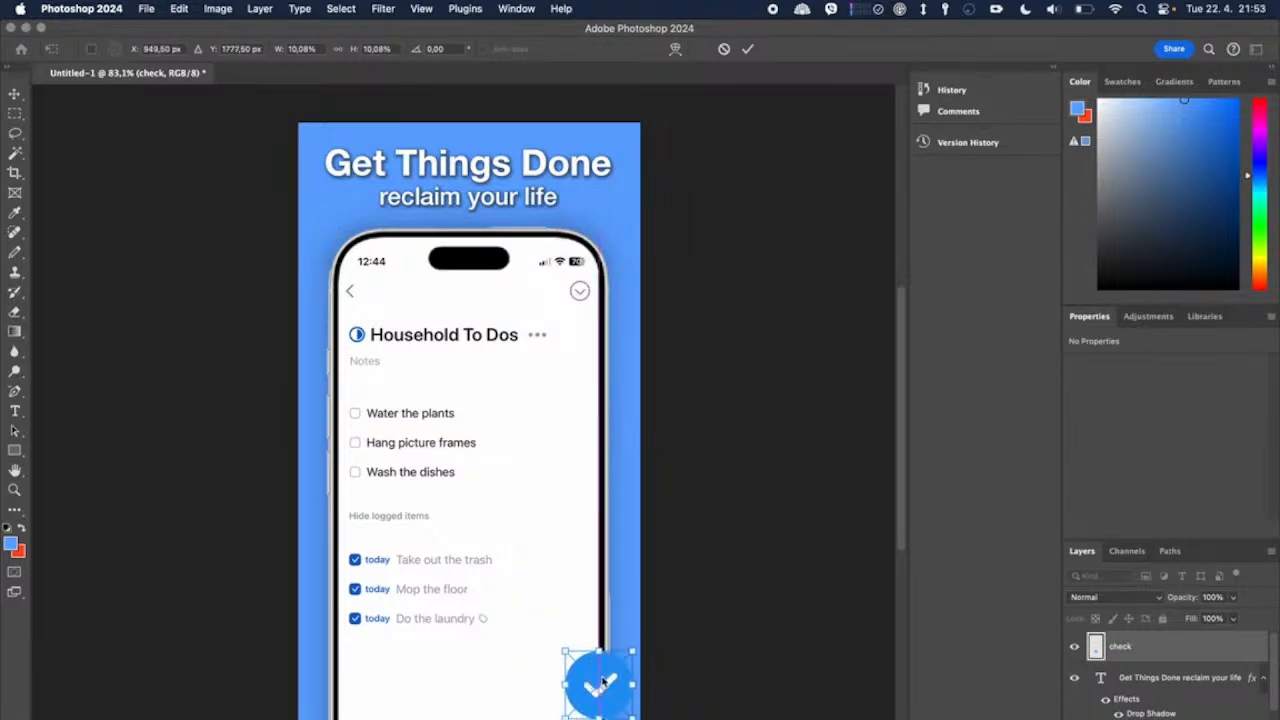
{"action": "left_click", "coordinate": [1121, 648]}
{"action": "left_click", "coordinate": [842, 645]}
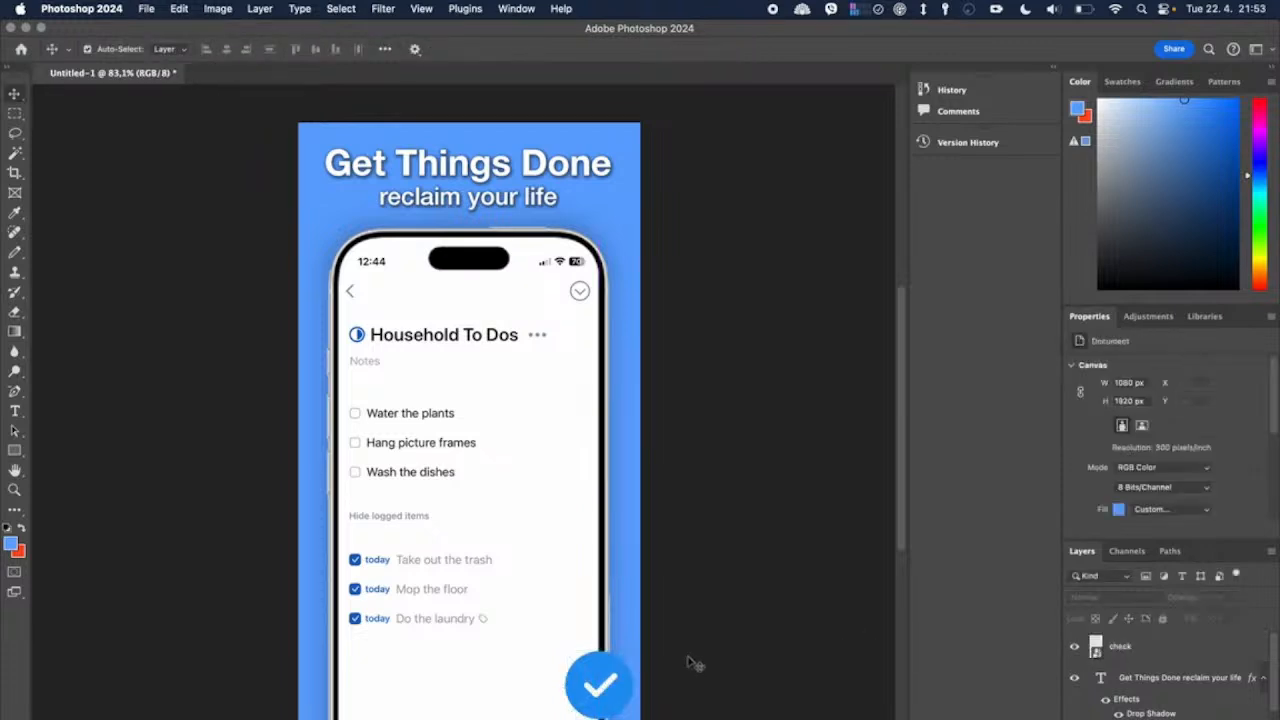
Step: Open the blending options of the check layer
{"action": "left_click", "coordinate": [1163, 650]}
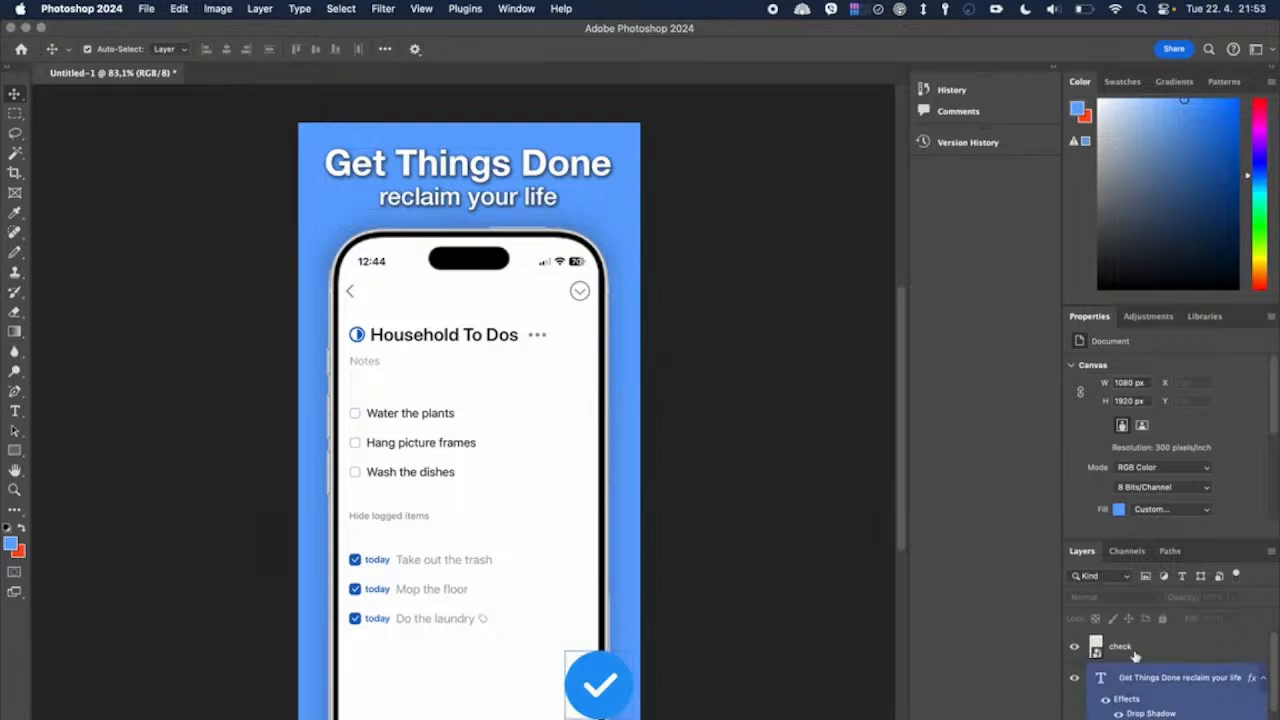
{"action": "right_click", "coordinate": [1136, 656]}
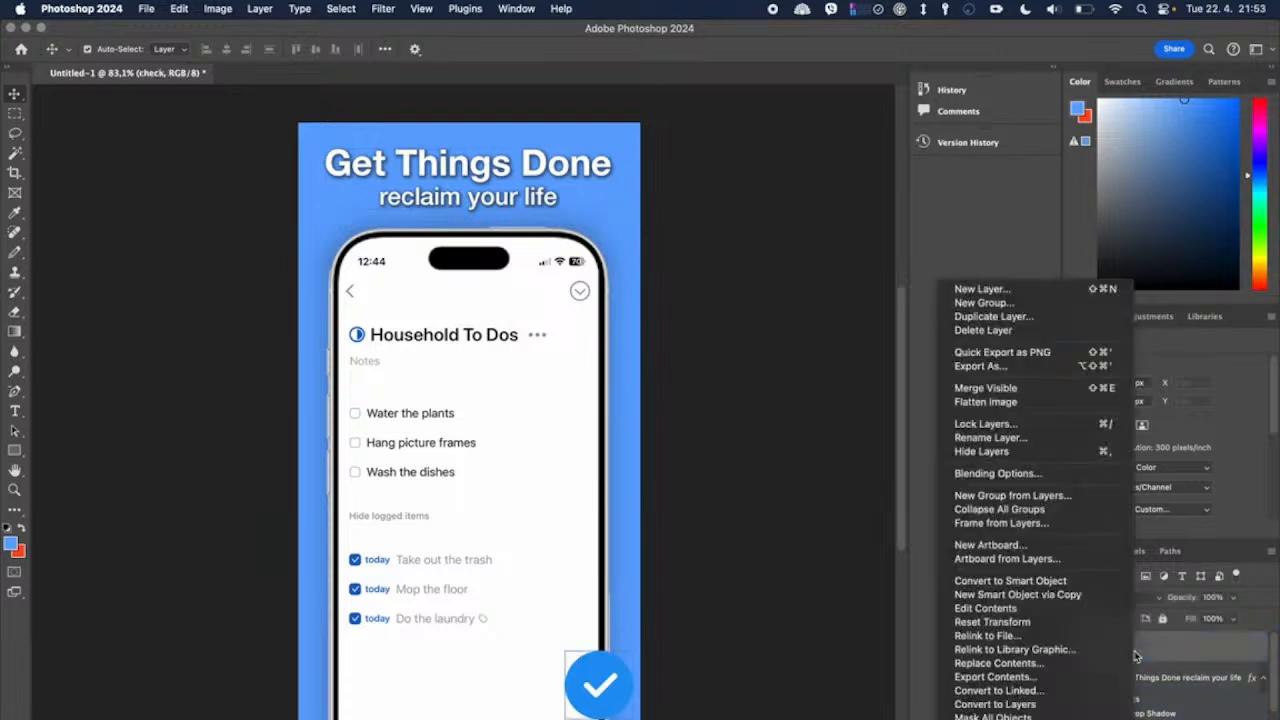
{"action": "left_click", "coordinate": [1047, 484]}
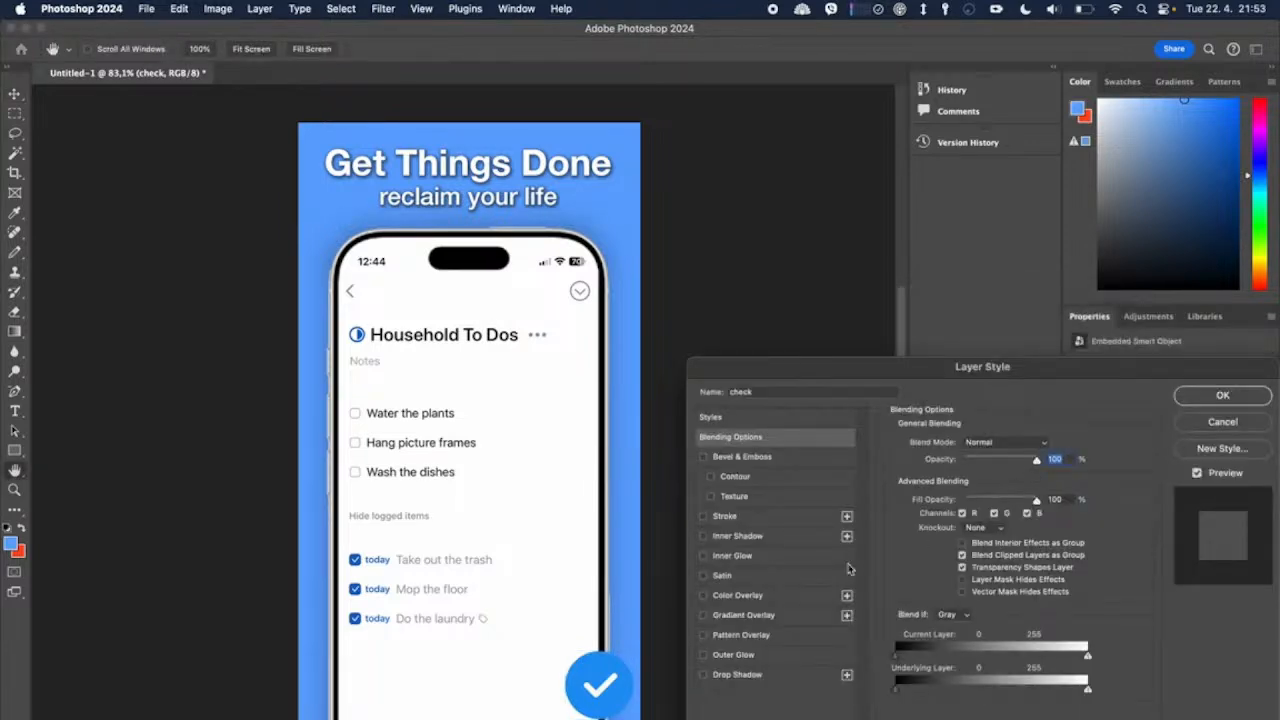
Step: Try a drop shadow with raised opacity on the check icon and switch it off again
{"action": "left_click", "coordinate": [740, 675]}
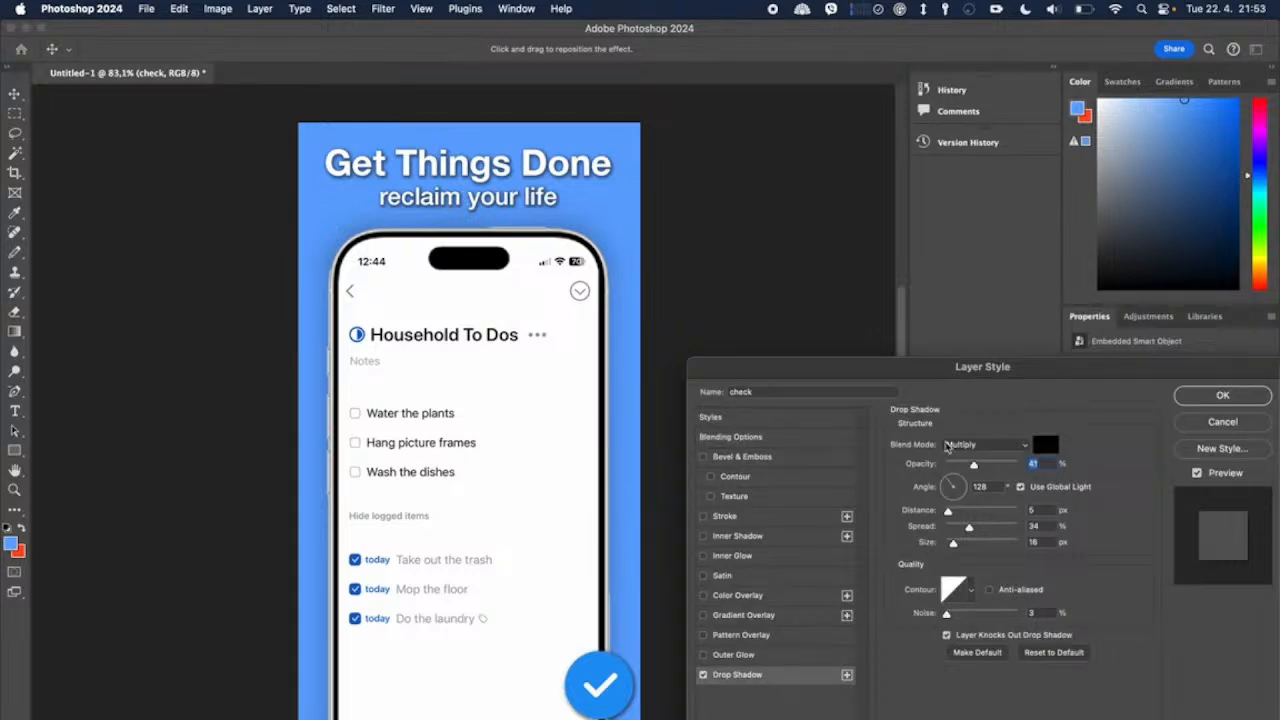
{"action": "mouse_move", "coordinate": [973, 465]}
{"action": "left_mouse_down"}
{"action": "mouse_move", "coordinate": [998, 468]}
{"action": "mouse_move", "coordinate": [979, 470]}
{"action": "left_mouse_up"}
{"action": "left_click", "coordinate": [703, 675]}
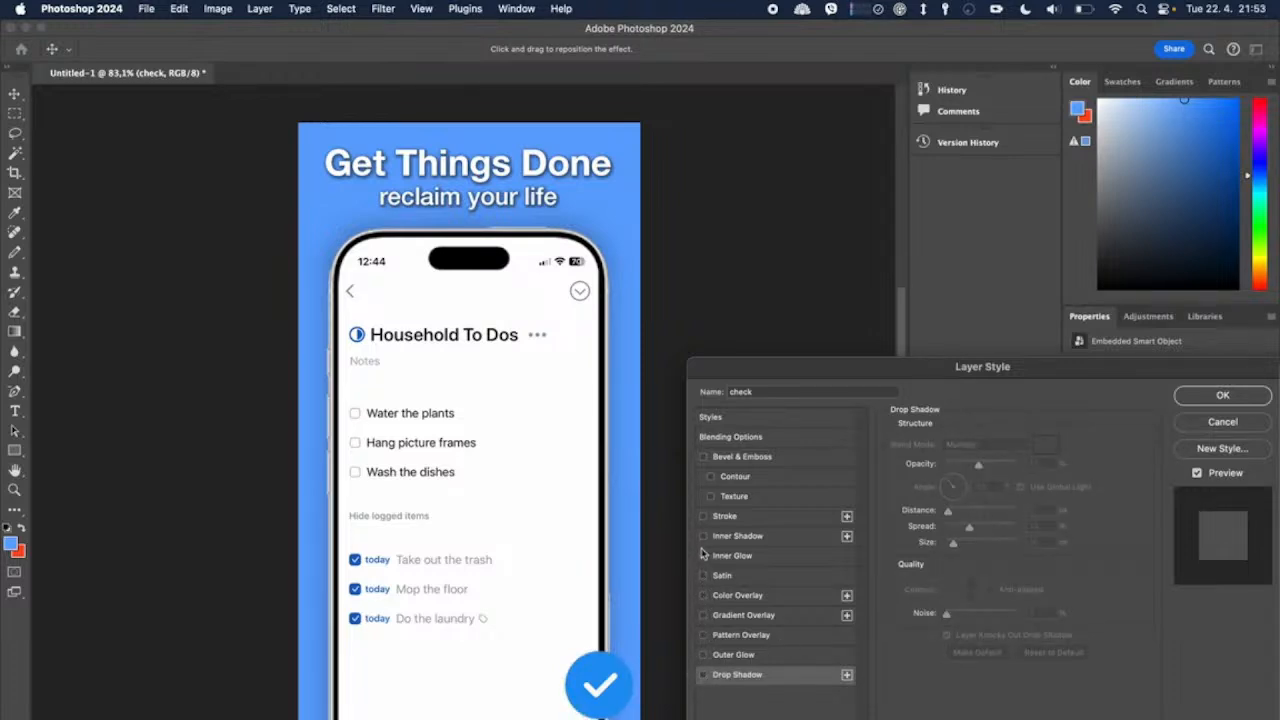
Step: Add a thin black stroke around the outside of the check icon and apply the layer style
{"action": "left_click", "coordinate": [703, 516]}
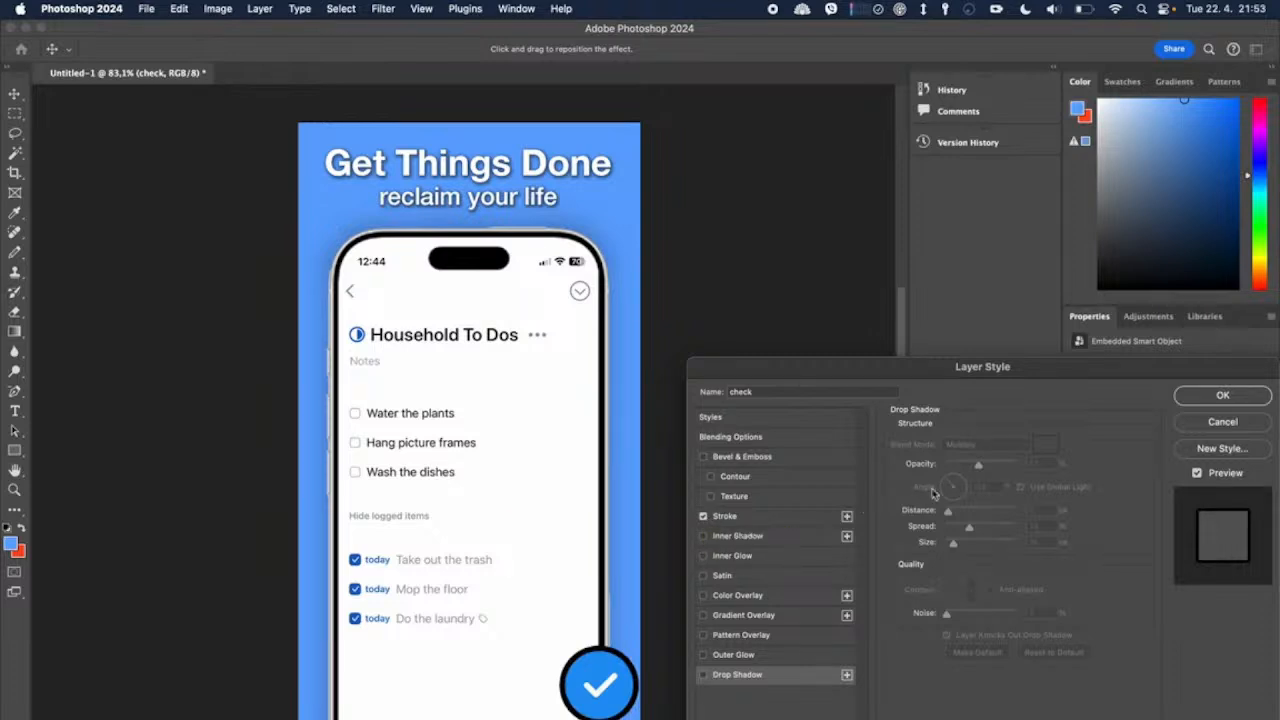
{"action": "left_click", "coordinate": [808, 518]}
{"action": "left_click_drag", "start_coordinate": [954, 443], "coordinate": [952, 445]}
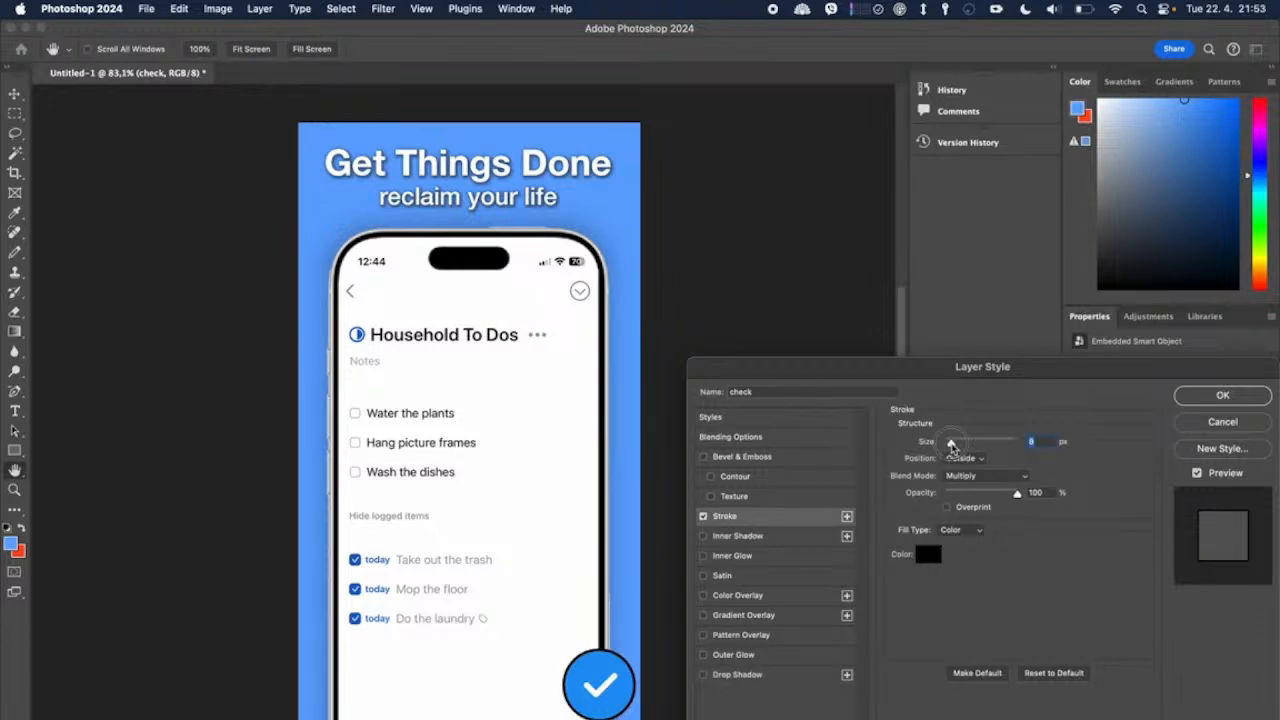
{"action": "left_click_drag", "start_coordinate": [952, 445], "coordinate": [955, 445]}
{"action": "left_click", "coordinate": [1197, 404]}
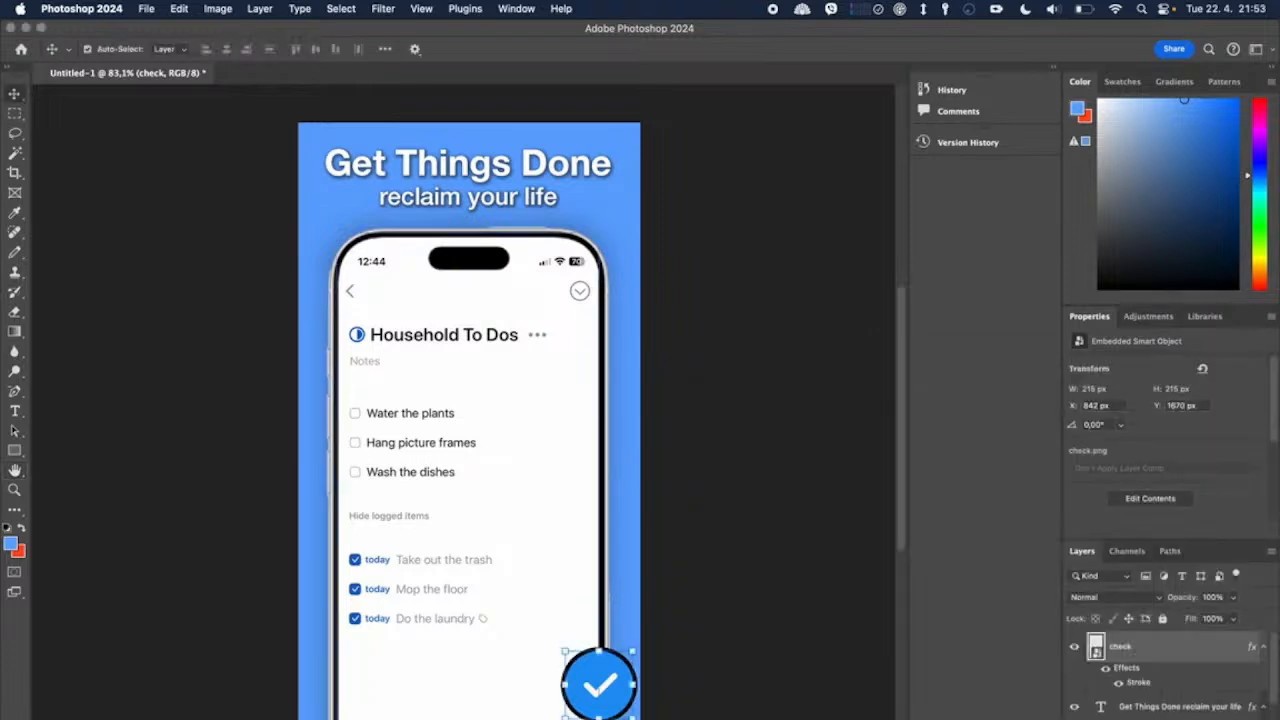
Step: Scale the check icon down to about 7.9%, keeping its lower edge in place, then commit the transform and deselect it
{"action": "key", "text": "ctrl+t"}
{"action": "left_click_drag", "start_coordinate": [601, 648], "coordinate": [600, 666]}
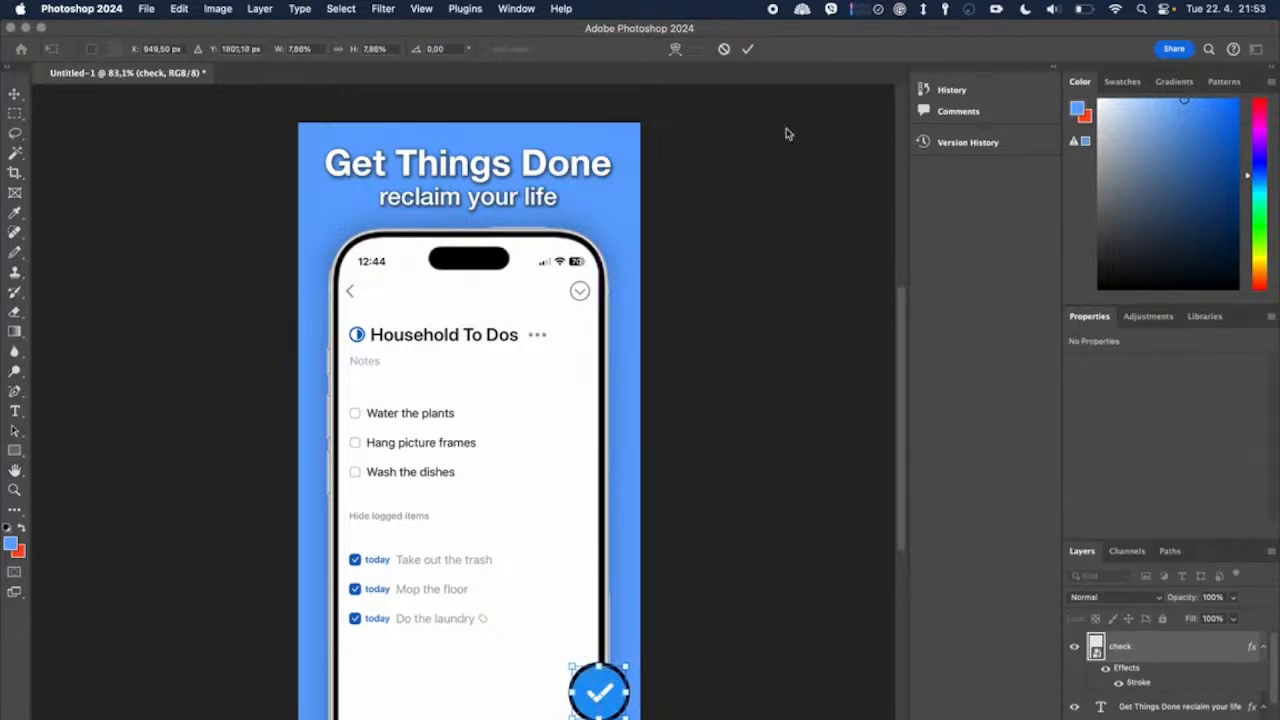
{"action": "left_click", "coordinate": [747, 49]}
{"action": "left_click", "coordinate": [745, 289]}
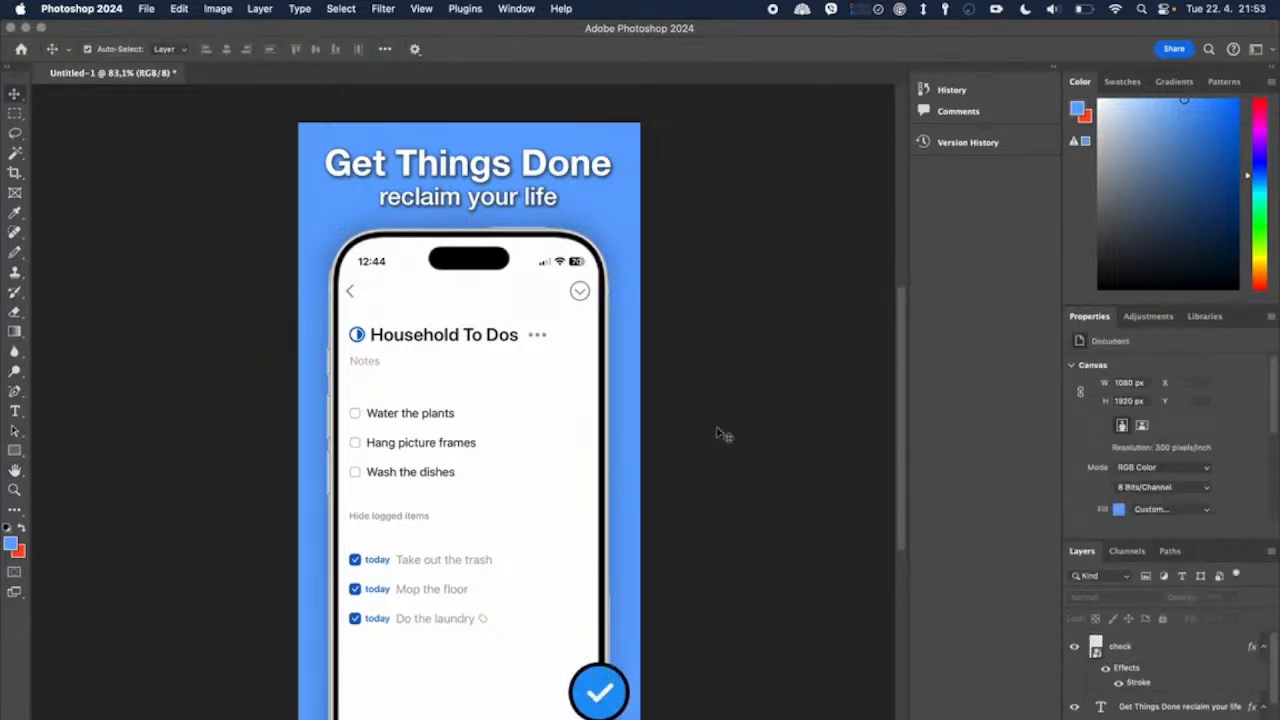
Step: Enlarge the check icon slightly to about 183 px wide, keeping its lower edge in place, and commit the transform
{"action": "scroll", "coordinate": [688, 451], "scroll_direction": "down", "scroll_amount": 3}
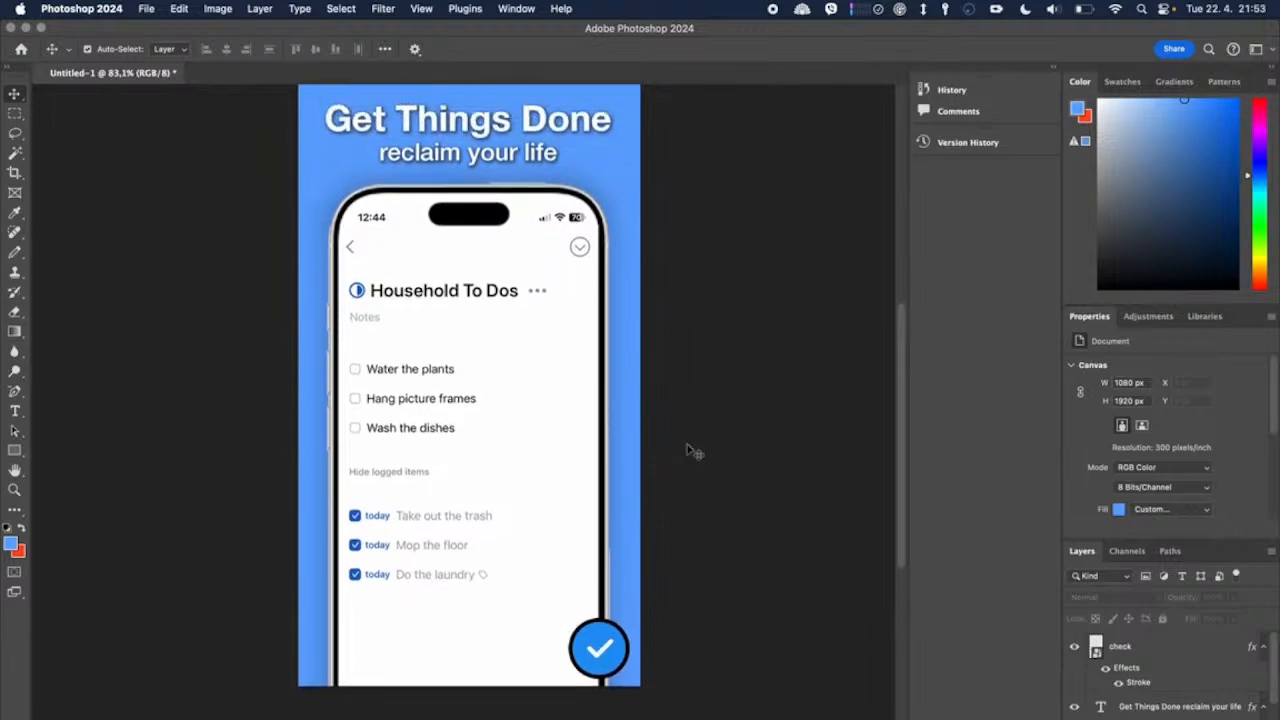
{"action": "left_click", "coordinate": [598, 630]}
{"action": "left_click_drag", "start_coordinate": [598, 624], "coordinate": [599, 614]}
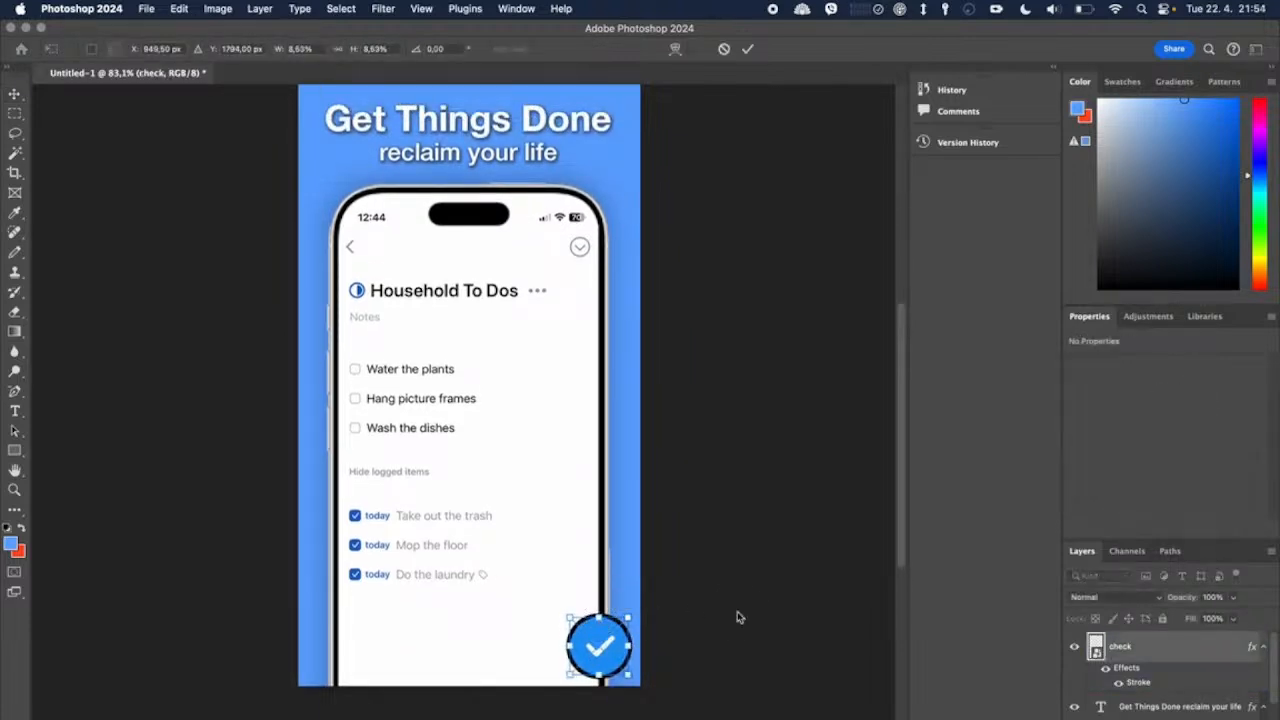
{"action": "left_click", "coordinate": [747, 48]}
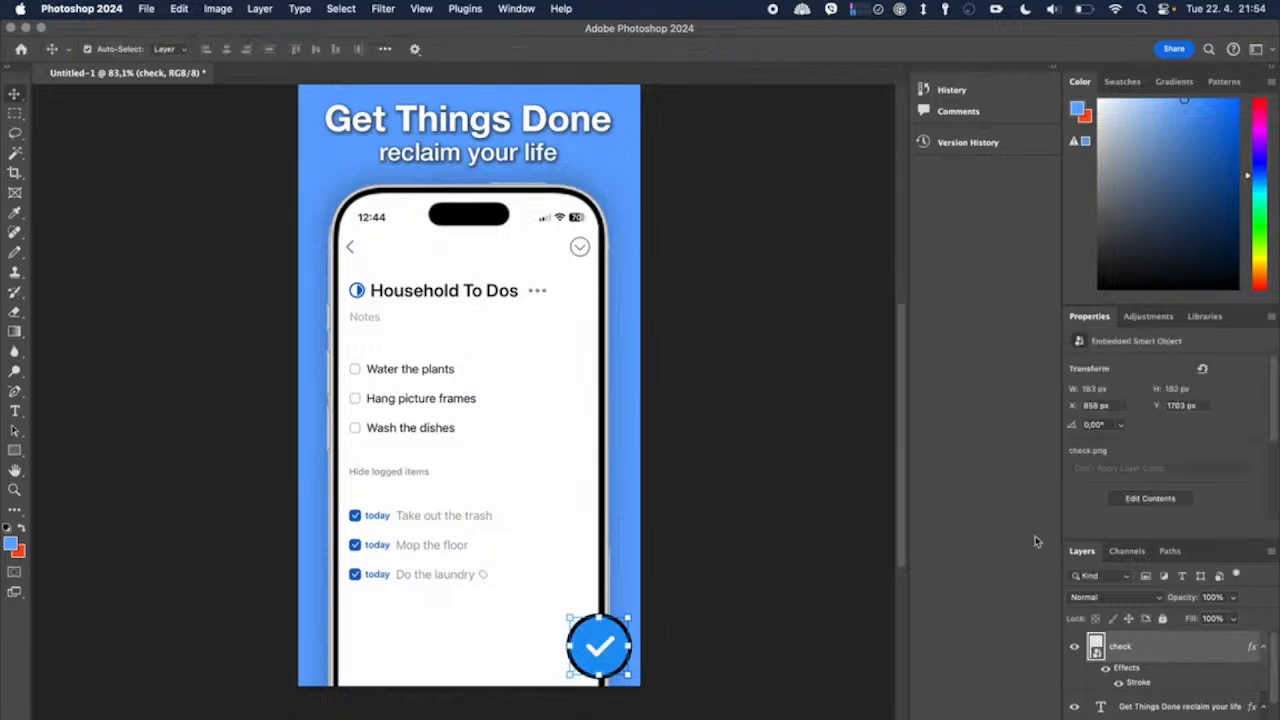
Step: Add a drop shadow to the check layer with 39% opacity, 42% spread and 40 px size, then apply it and deselect
{"action": "right_click", "coordinate": [1179, 655]}
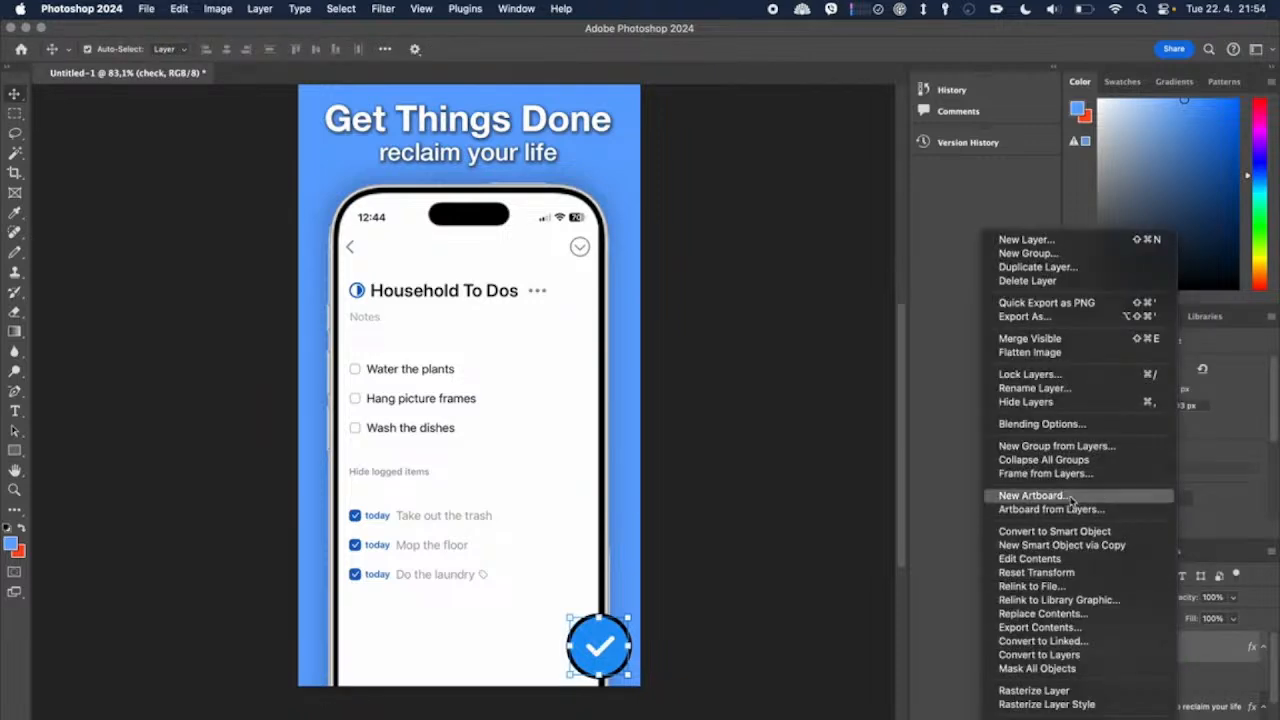
{"action": "left_click", "coordinate": [1064, 423]}
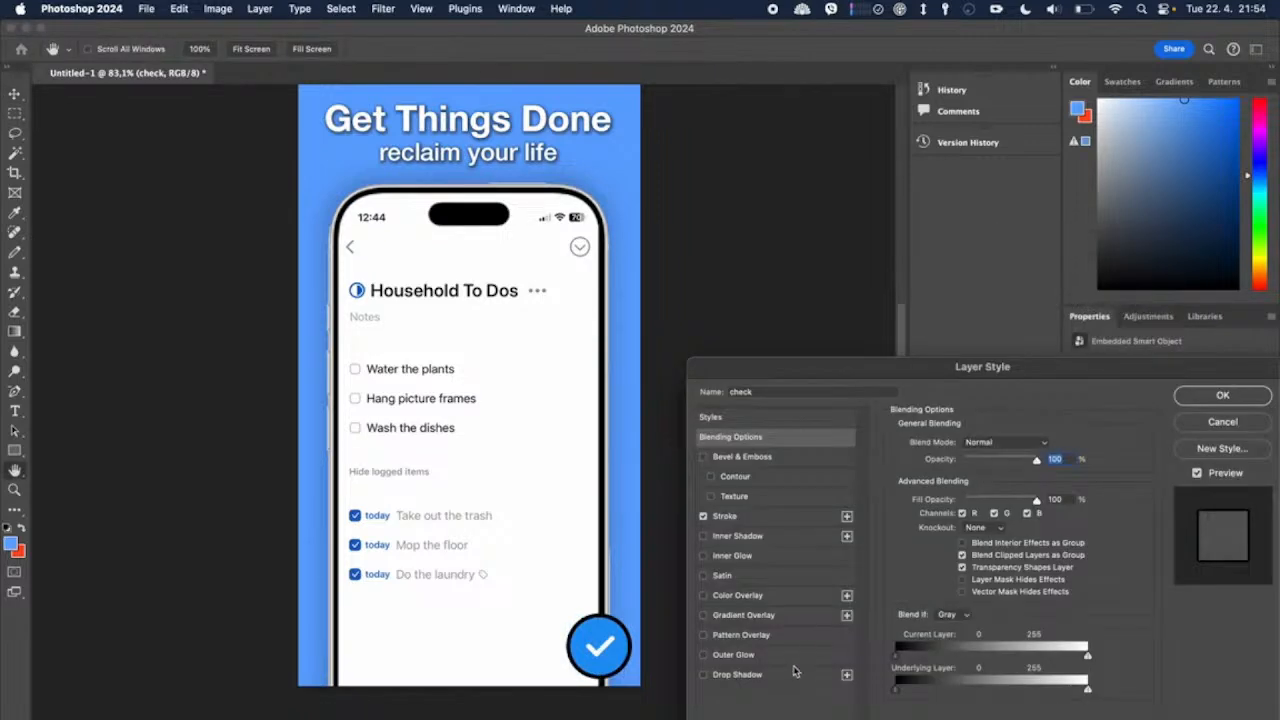
{"action": "left_click", "coordinate": [740, 674]}
{"action": "mouse_move", "coordinate": [978, 466]}
{"action": "left_mouse_down"}
{"action": "mouse_move", "coordinate": [1008, 465]}
{"action": "mouse_move", "coordinate": [972, 466]}
{"action": "left_mouse_up"}
{"action": "left_click_drag", "start_coordinate": [953, 542], "coordinate": [975, 528]}
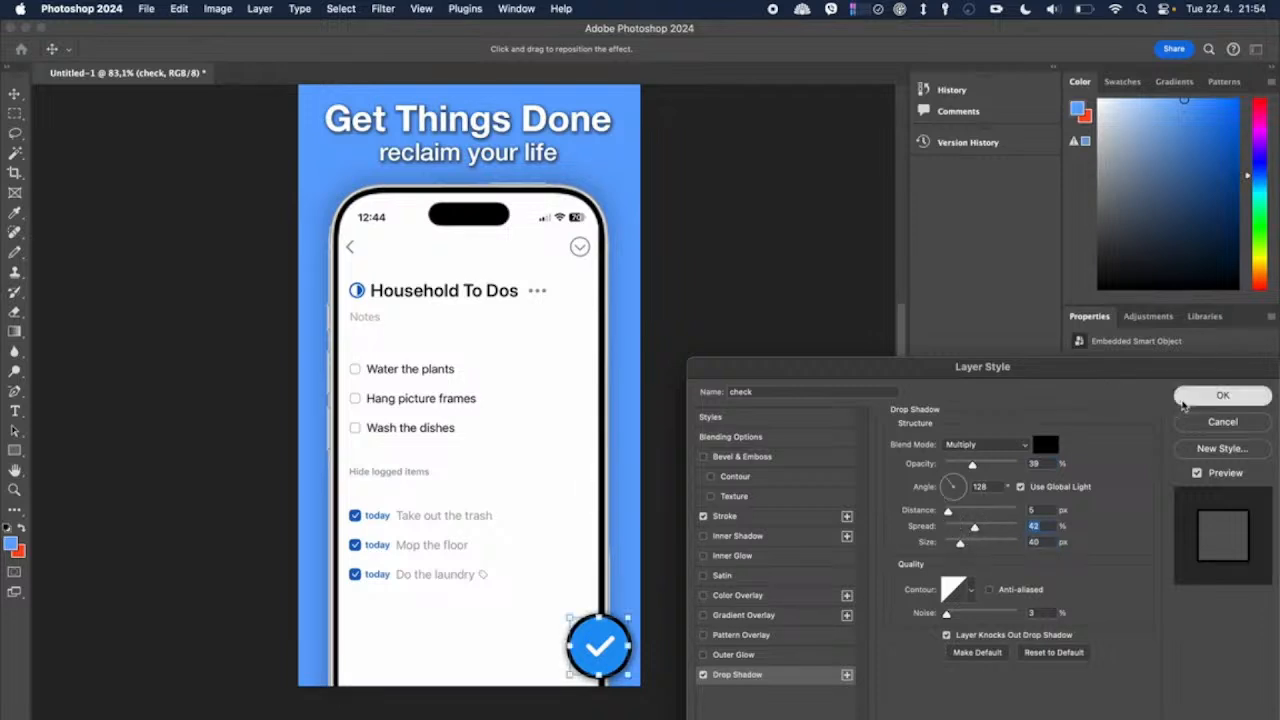
{"action": "left_click", "coordinate": [1222, 395]}
{"action": "scroll", "coordinate": [730, 518], "scroll_direction": "up", "scroll_amount": 3}
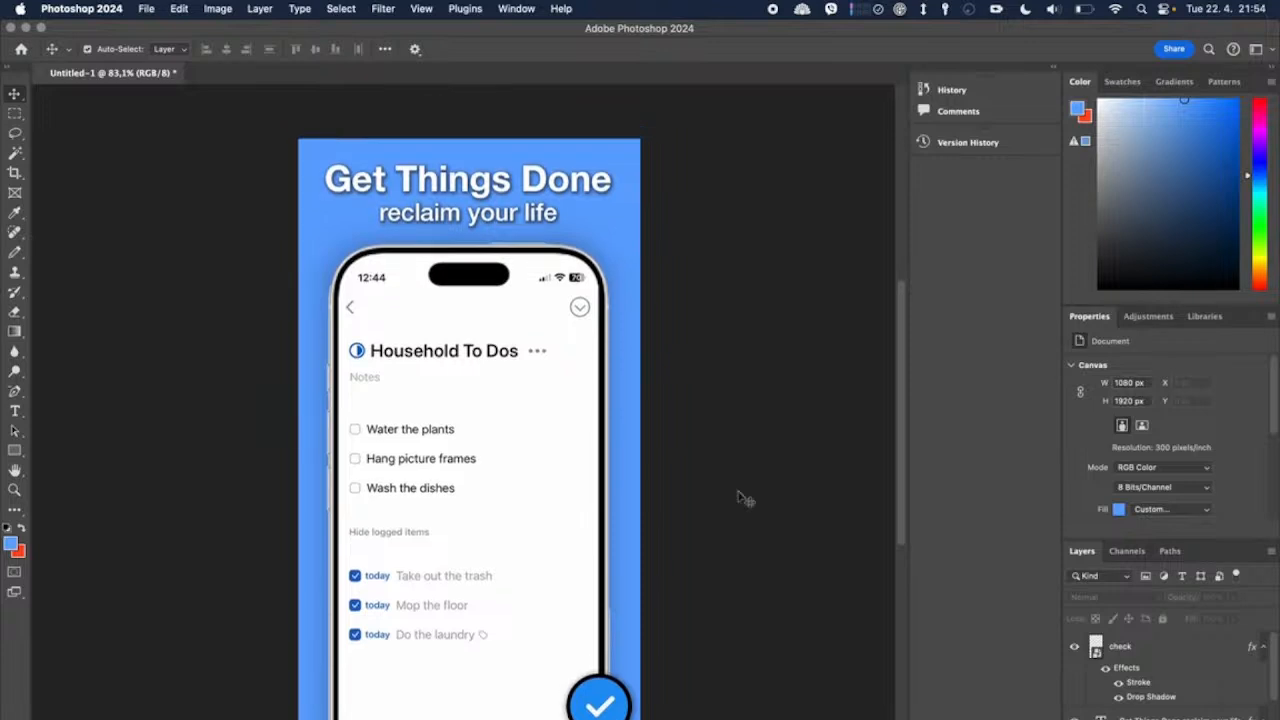
Step: Select the Background layer
{"action": "scroll", "coordinate": [740, 515], "scroll_direction": "down", "scroll_amount": 1}
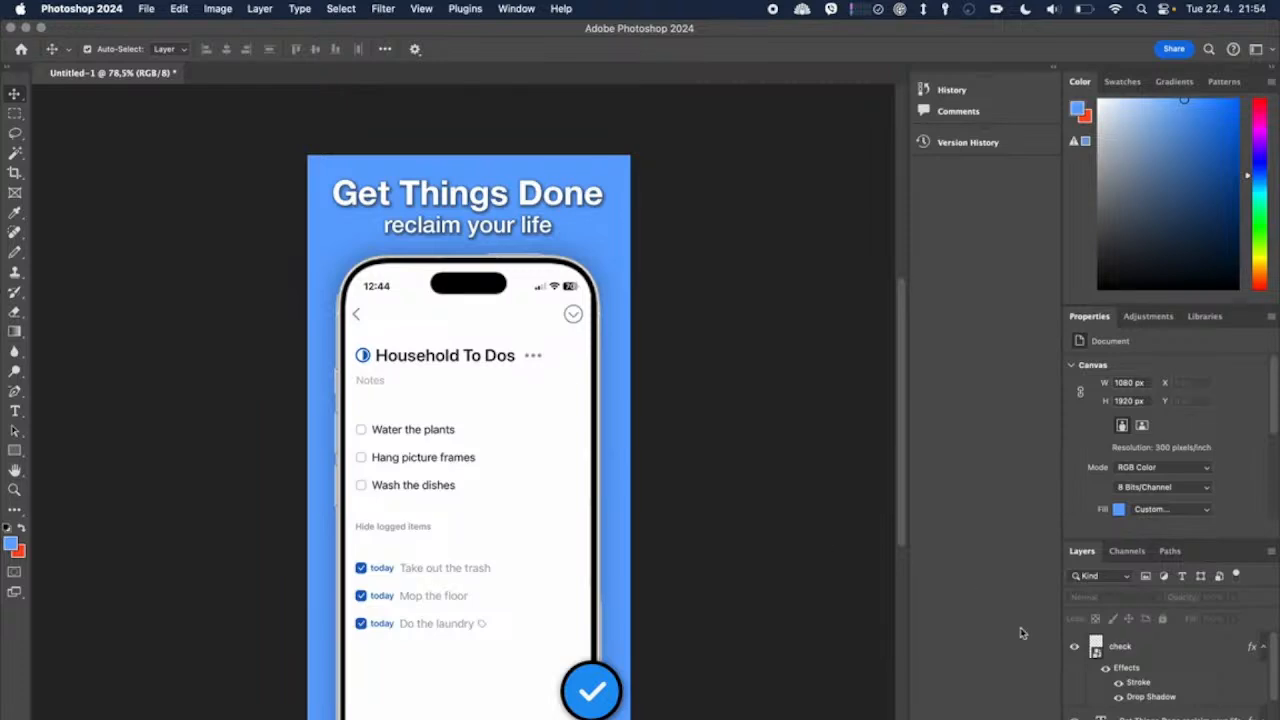
{"action": "scroll", "coordinate": [1107, 696], "scroll_direction": "down", "scroll_amount": 4}
{"action": "left_click", "coordinate": [1125, 717]}
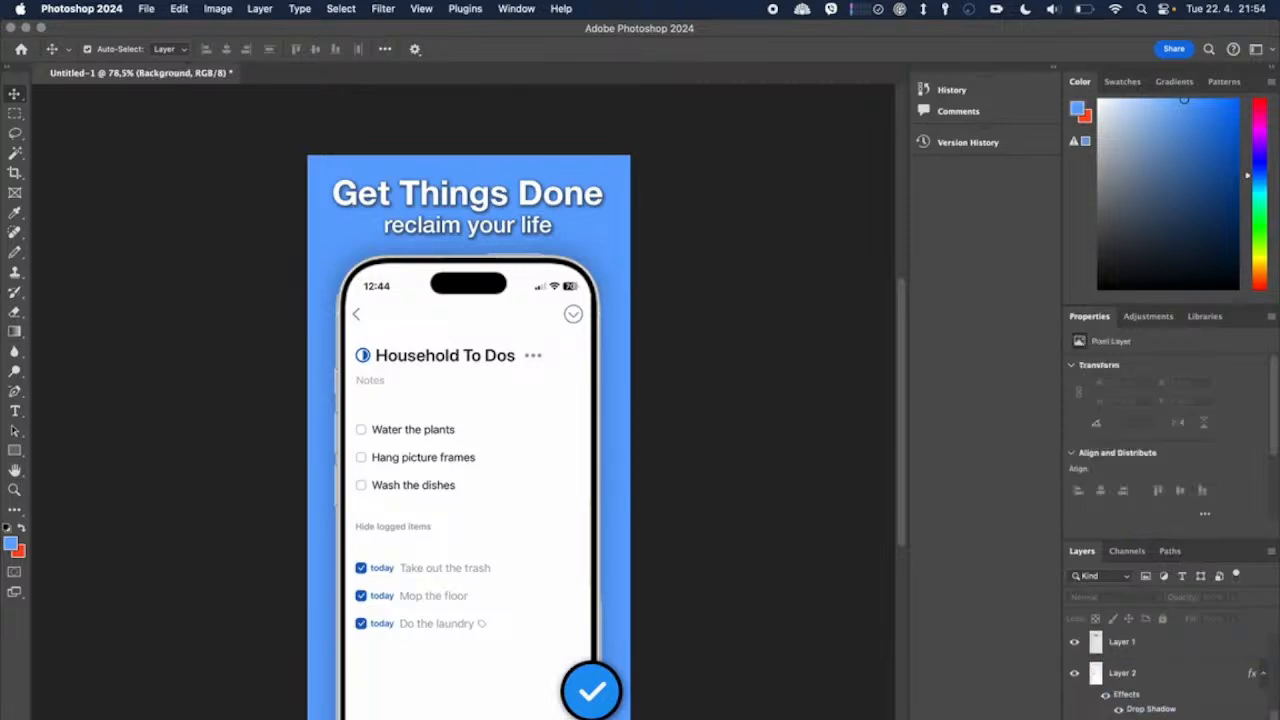
{"action": "left_click", "coordinate": [19, 449]}
{"action": "left_click", "coordinate": [22, 450]}
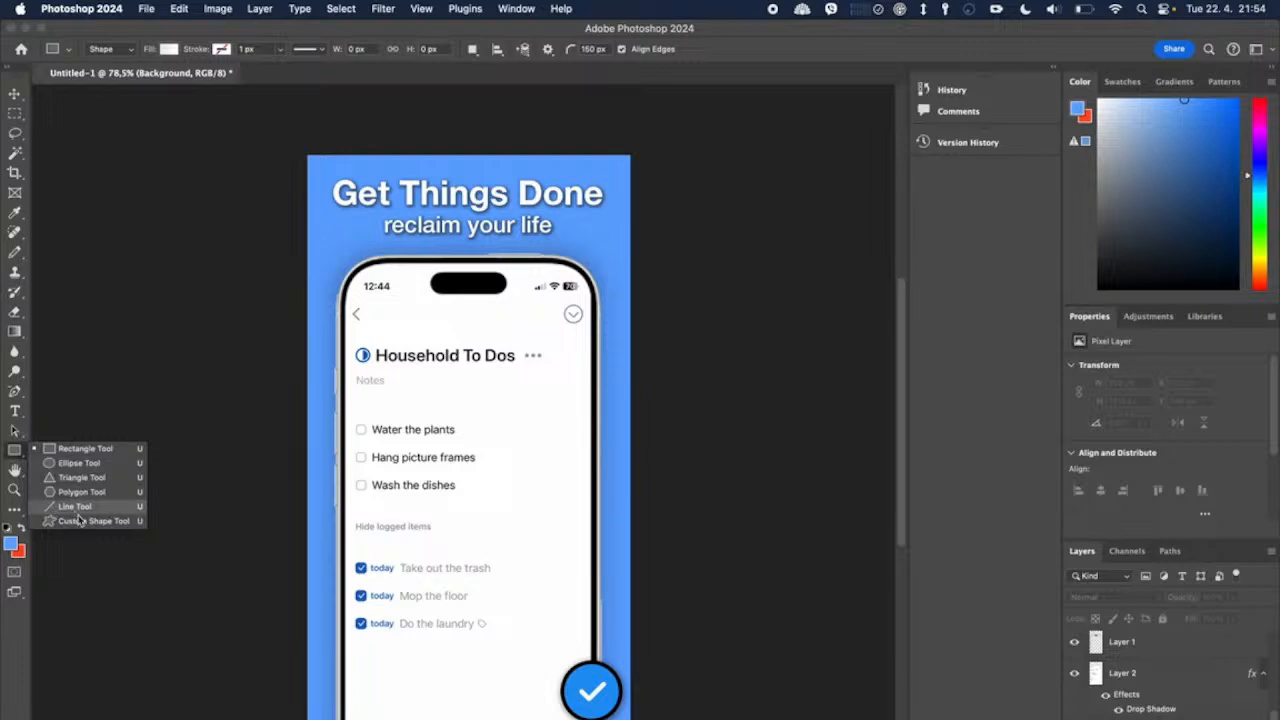
{"action": "left_click", "coordinate": [88, 510]}
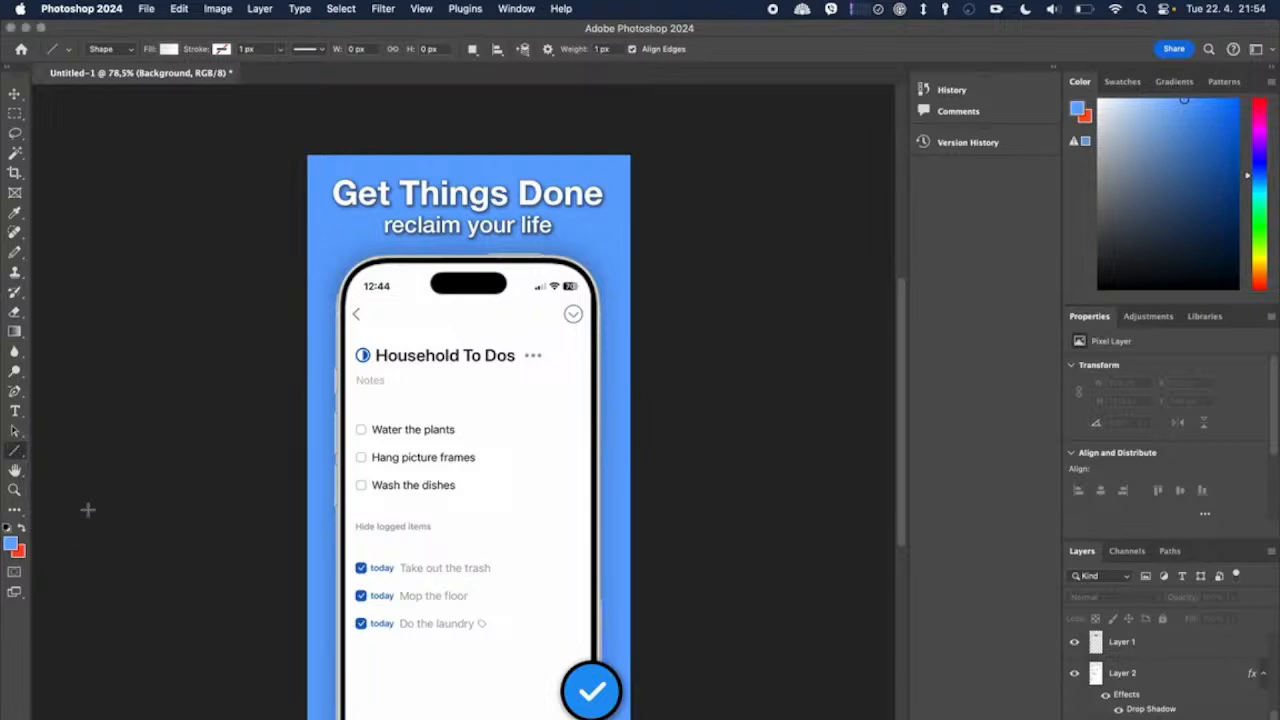
{"action": "right_click", "coordinate": [15, 450]}
{"action": "left_click", "coordinate": [60, 450]}
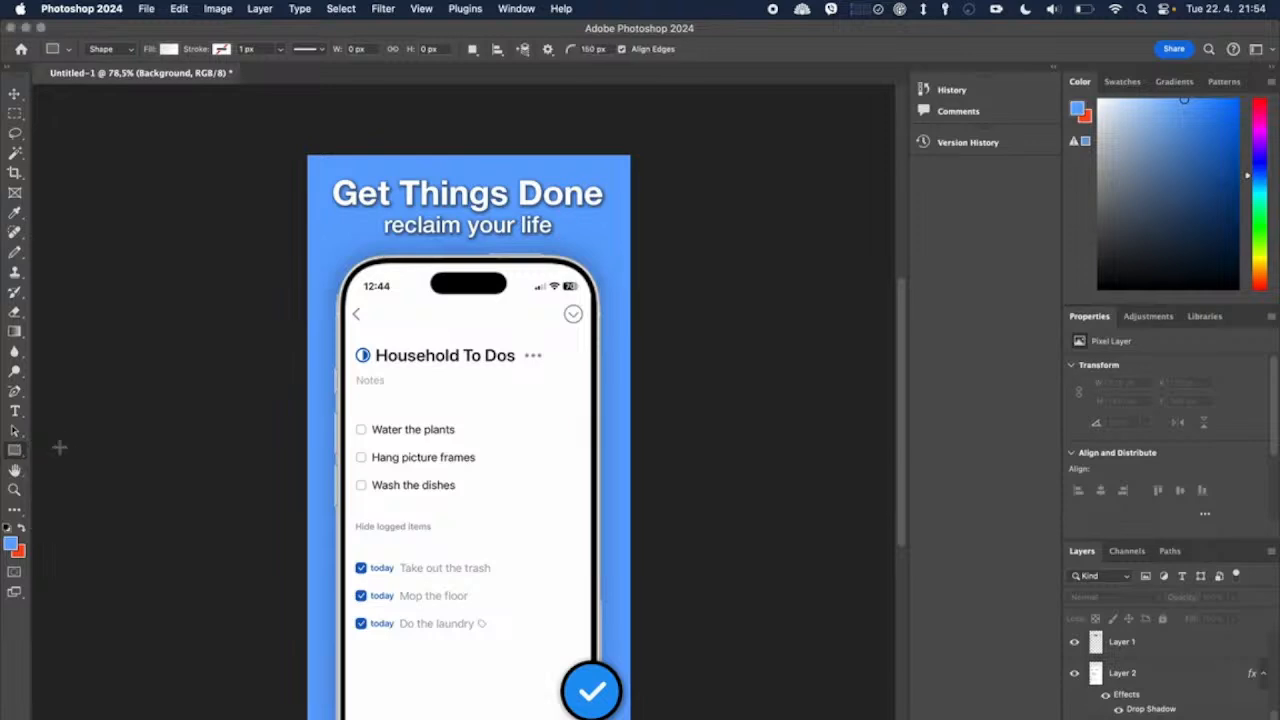
{"action": "mouse_move", "coordinate": [26, 442]}
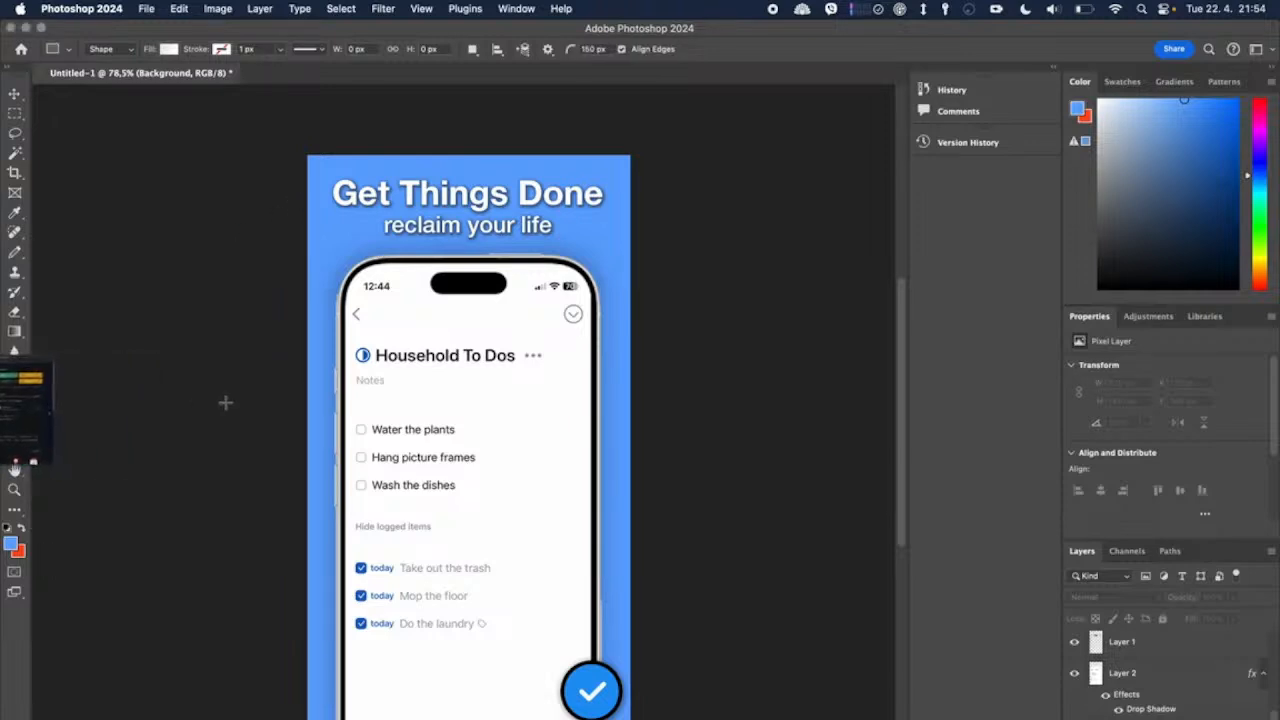
Step: Draw a nearly vertical reflected gradient over the background, from just above the canvas down past the lower part of the phone
{"action": "left_click", "coordinate": [14, 331]}
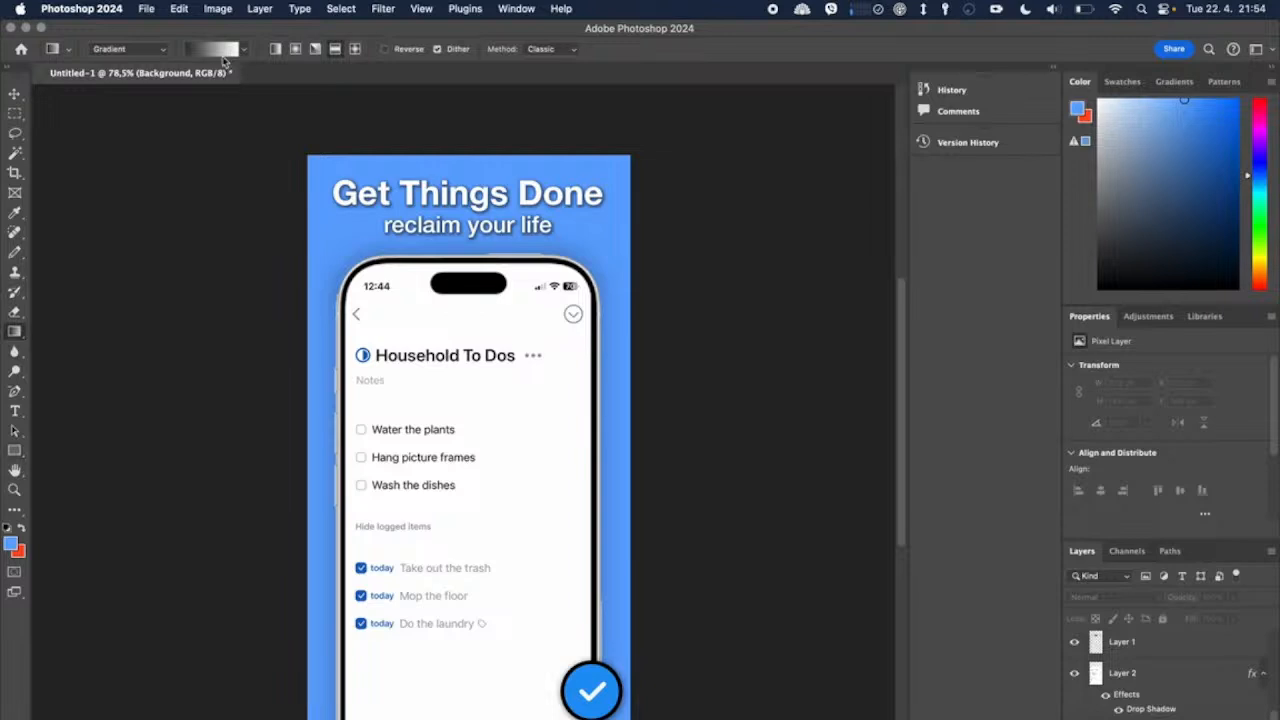
{"action": "left_click", "coordinate": [244, 49]}
{"action": "left_click", "coordinate": [220, 52]}
{"action": "left_click", "coordinate": [1144, 455]}
{"action": "left_click", "coordinate": [1148, 316]}
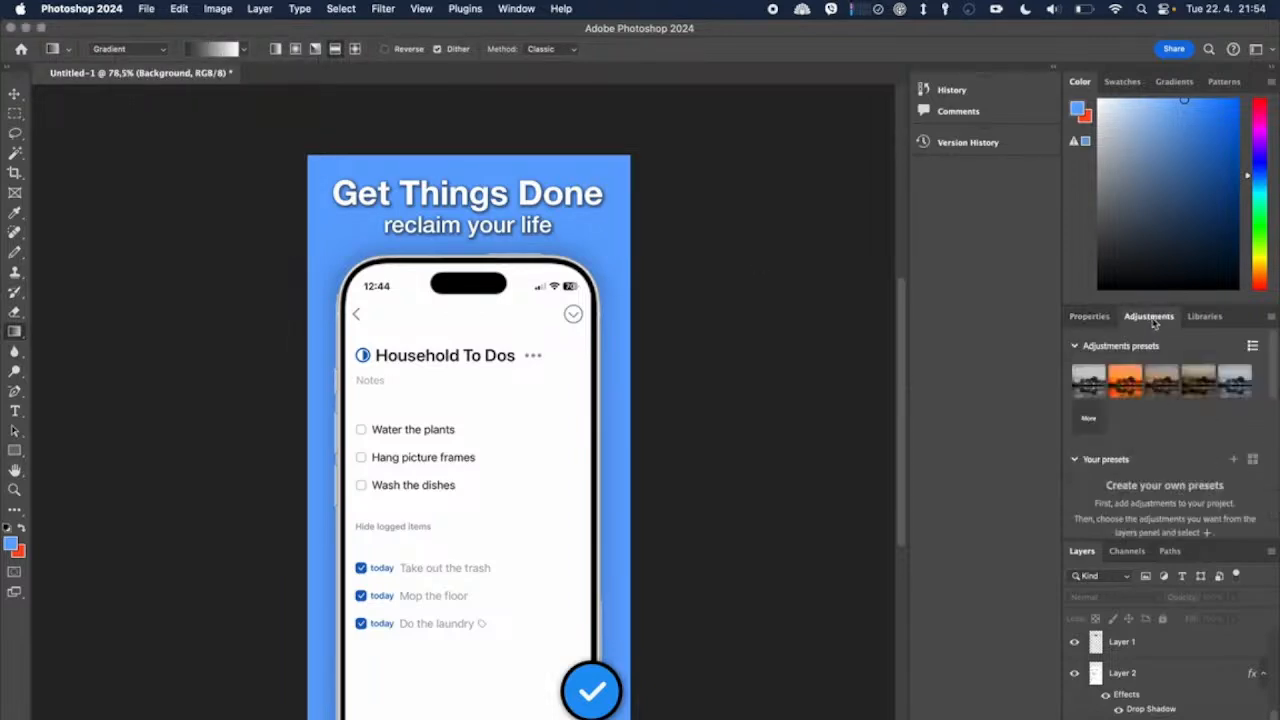
{"action": "left_click", "coordinate": [1092, 317]}
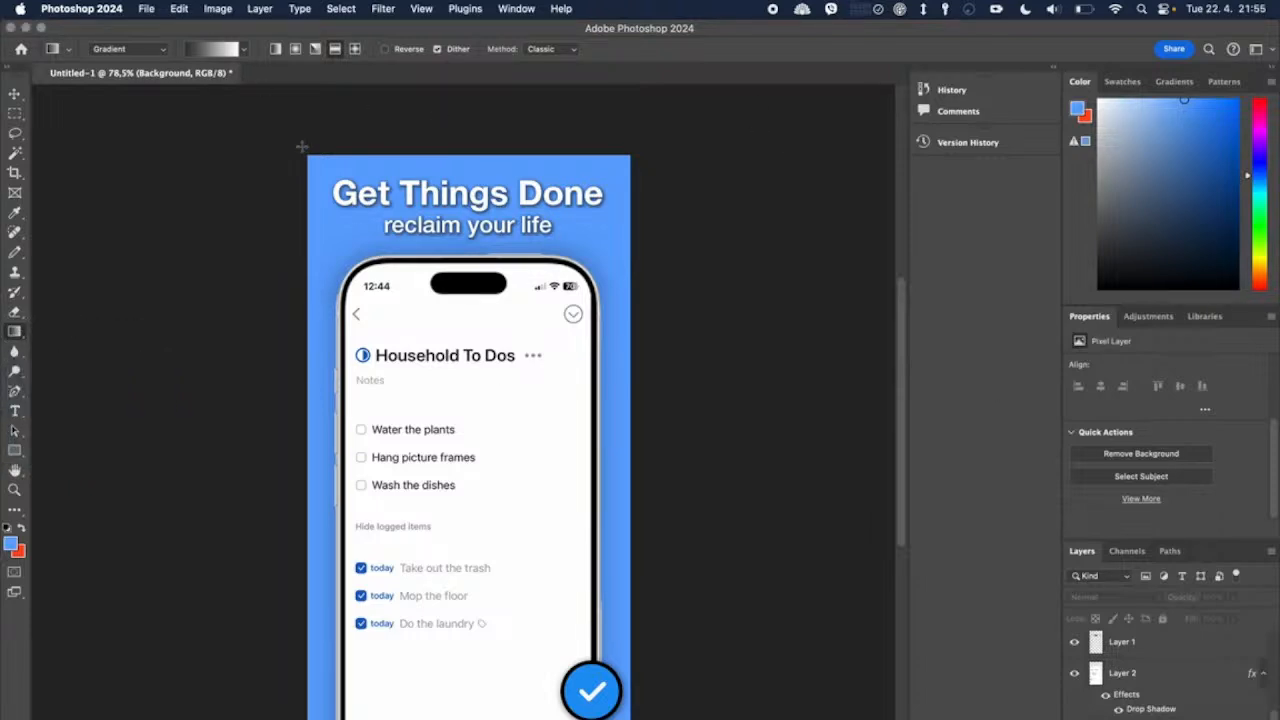
{"action": "left_click_drag", "start_coordinate": [387, 136], "coordinate": [403, 719]}
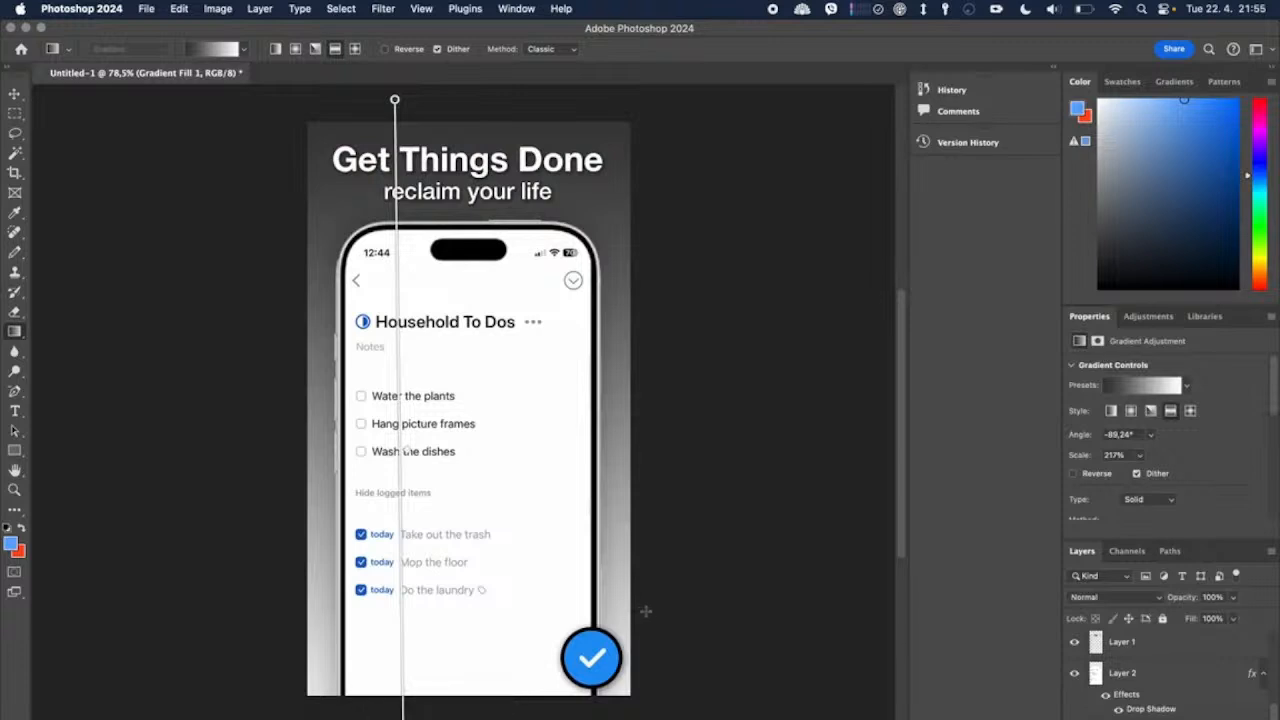
Step: Set the gradient's starting colour stop to the original background blue
{"action": "left_click", "coordinate": [1142, 388]}
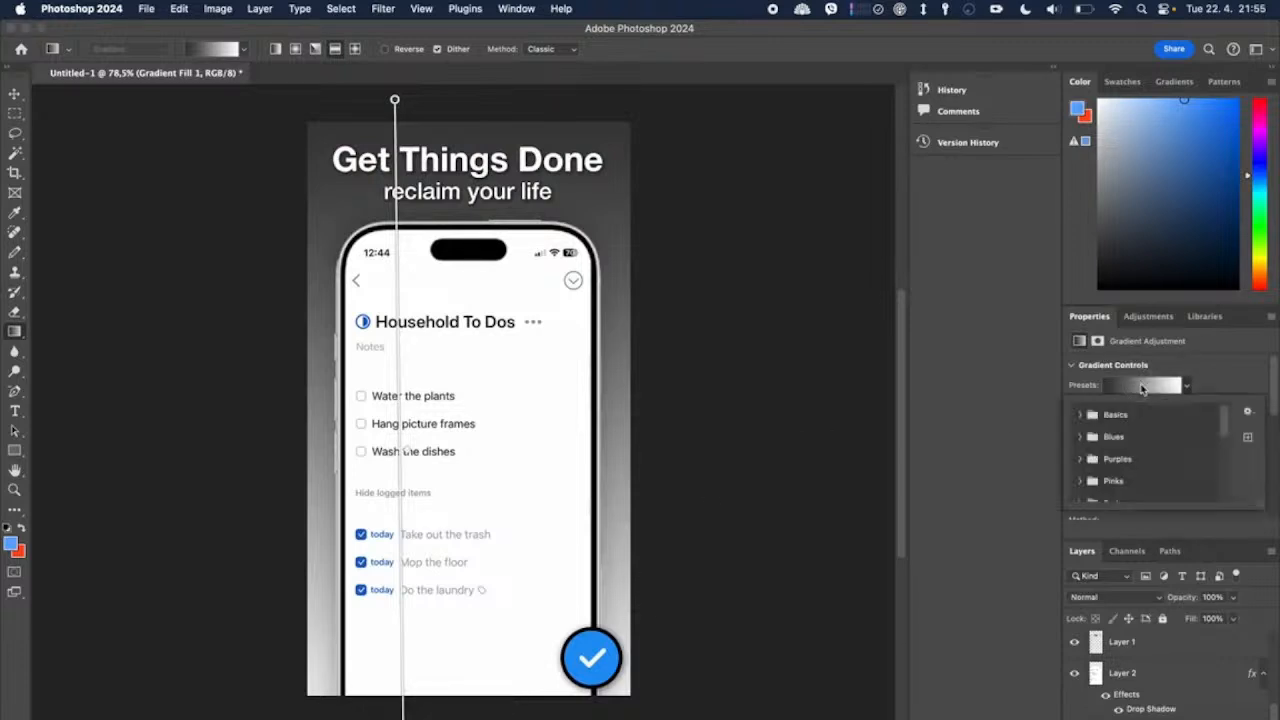
{"action": "left_click", "coordinate": [1116, 390]}
{"action": "left_click", "coordinate": [1116, 390]}
{"action": "left_click", "coordinate": [1116, 390]}
{"action": "scroll", "coordinate": [1243, 424], "scroll_direction": "down", "scroll_amount": 1}
{"action": "scroll", "coordinate": [1243, 424], "scroll_direction": "down", "scroll_amount": 5}
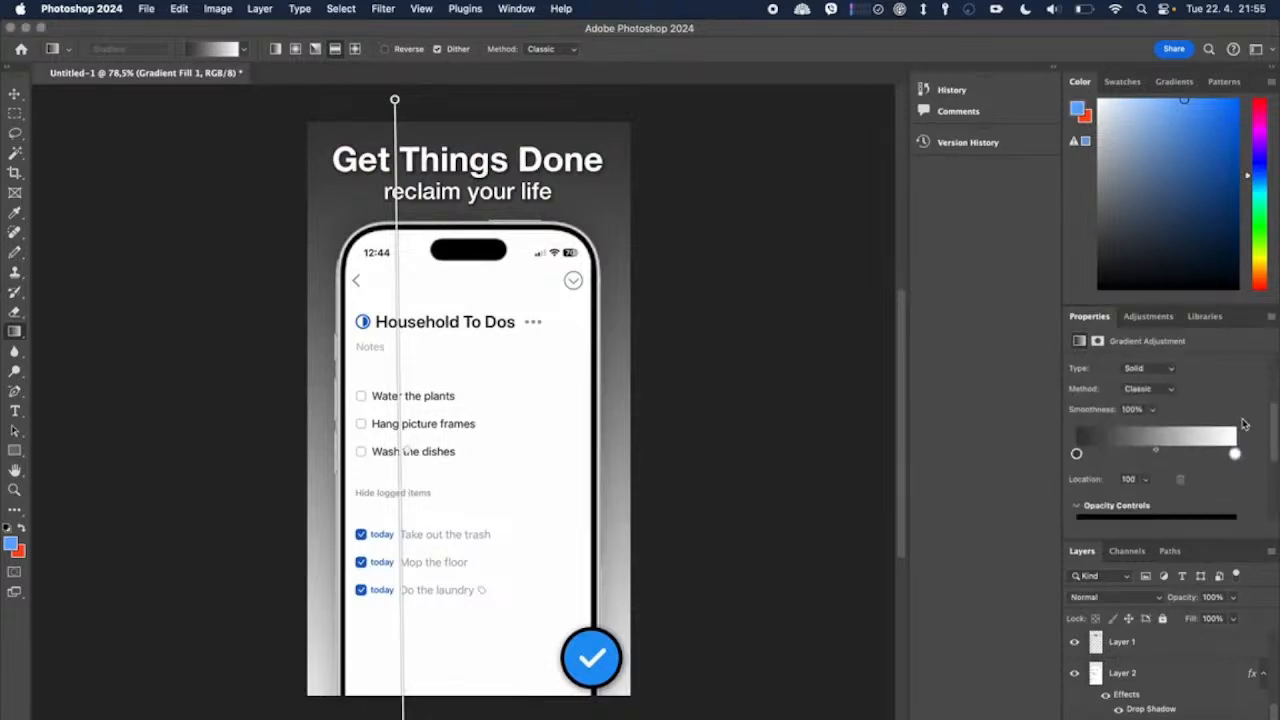
{"action": "left_click", "coordinate": [1076, 455]}
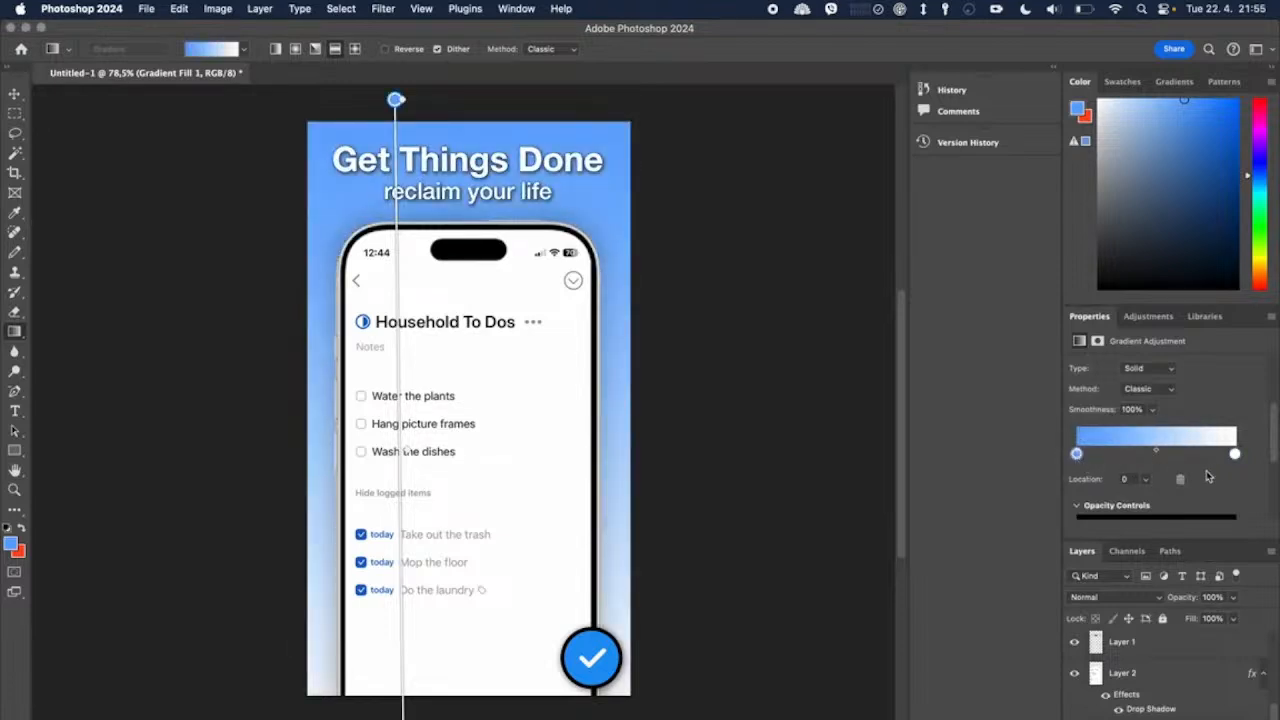
Step: Set the gradient's end colour stop to a lighter blue, H 214, S 41, B 100, then finish editing the gradient and deselect its layer
{"action": "double_click", "coordinate": [1236, 454]}
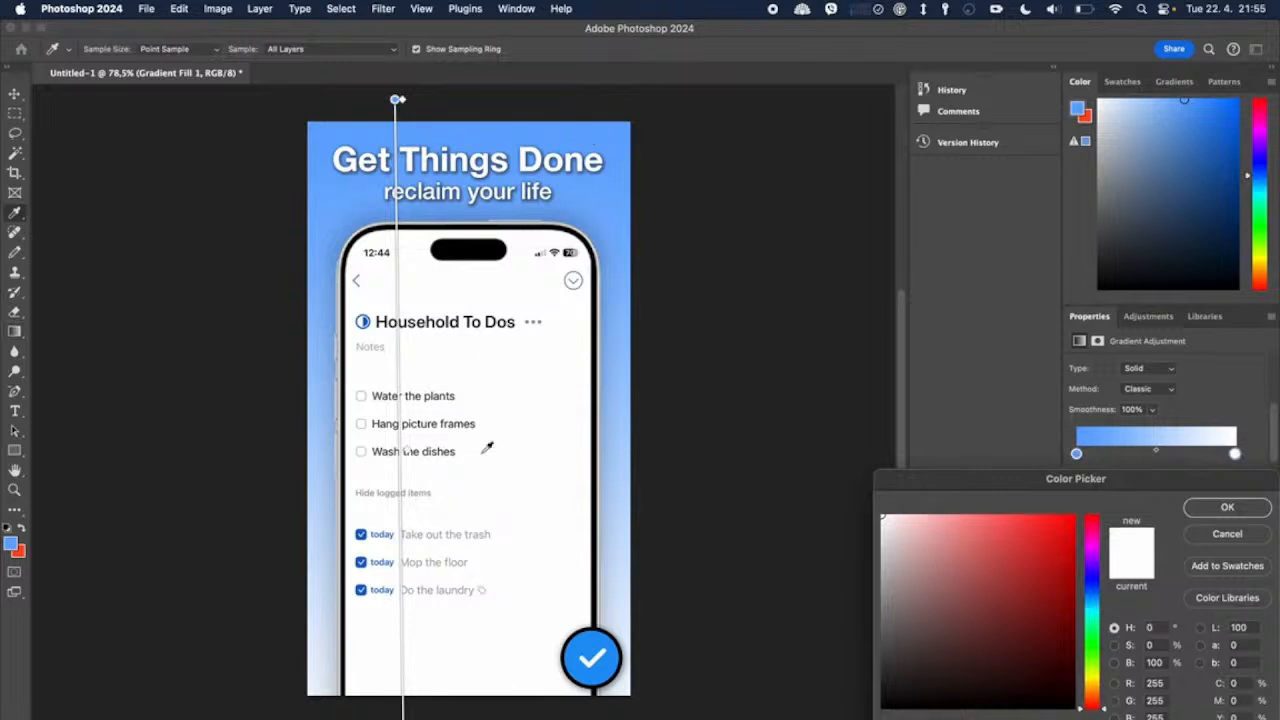
{"action": "left_click", "coordinate": [569, 124]}
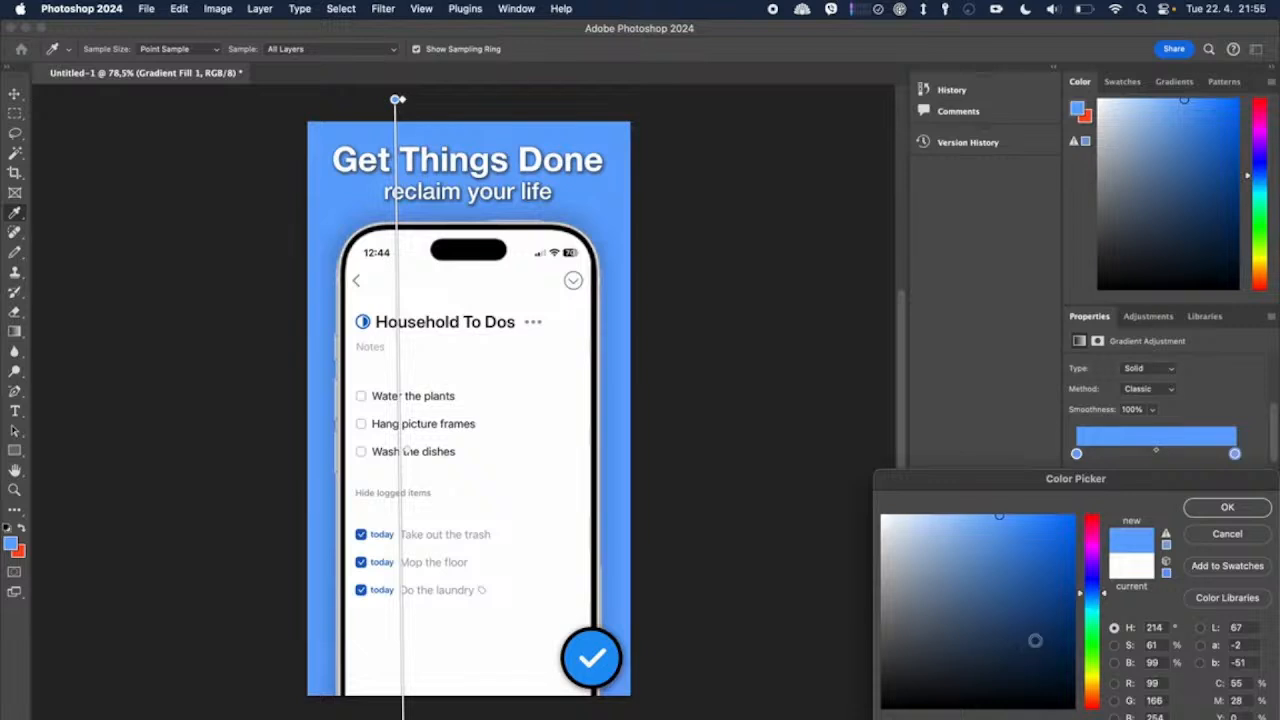
{"action": "left_click", "coordinate": [993, 519]}
{"action": "left_click", "coordinate": [967, 514]}
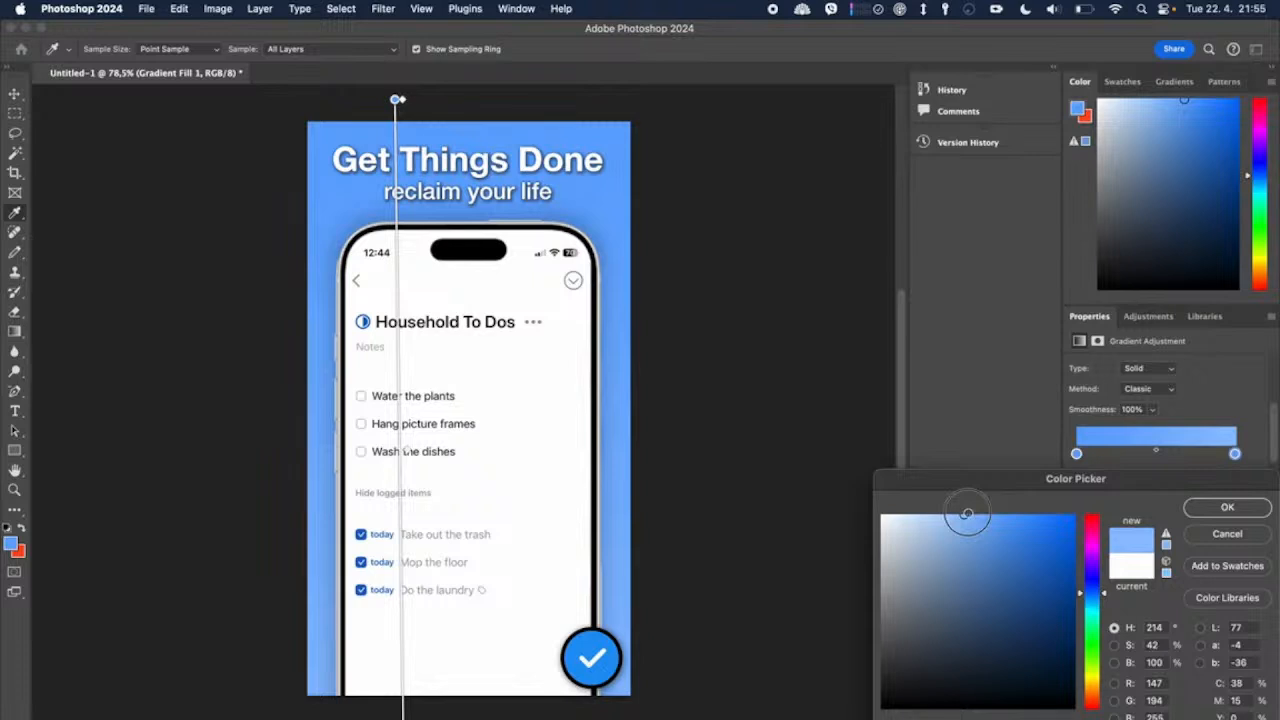
{"action": "left_click", "coordinate": [960, 515]}
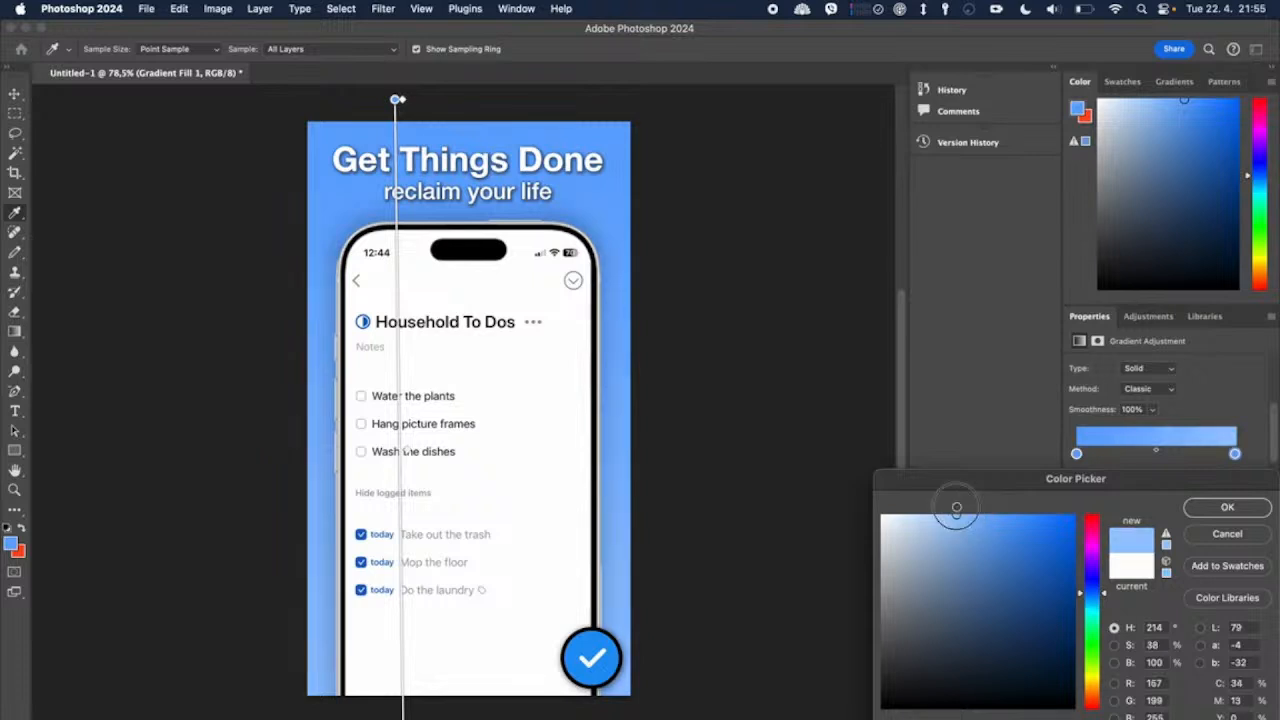
{"action": "left_click", "coordinate": [1226, 508]}
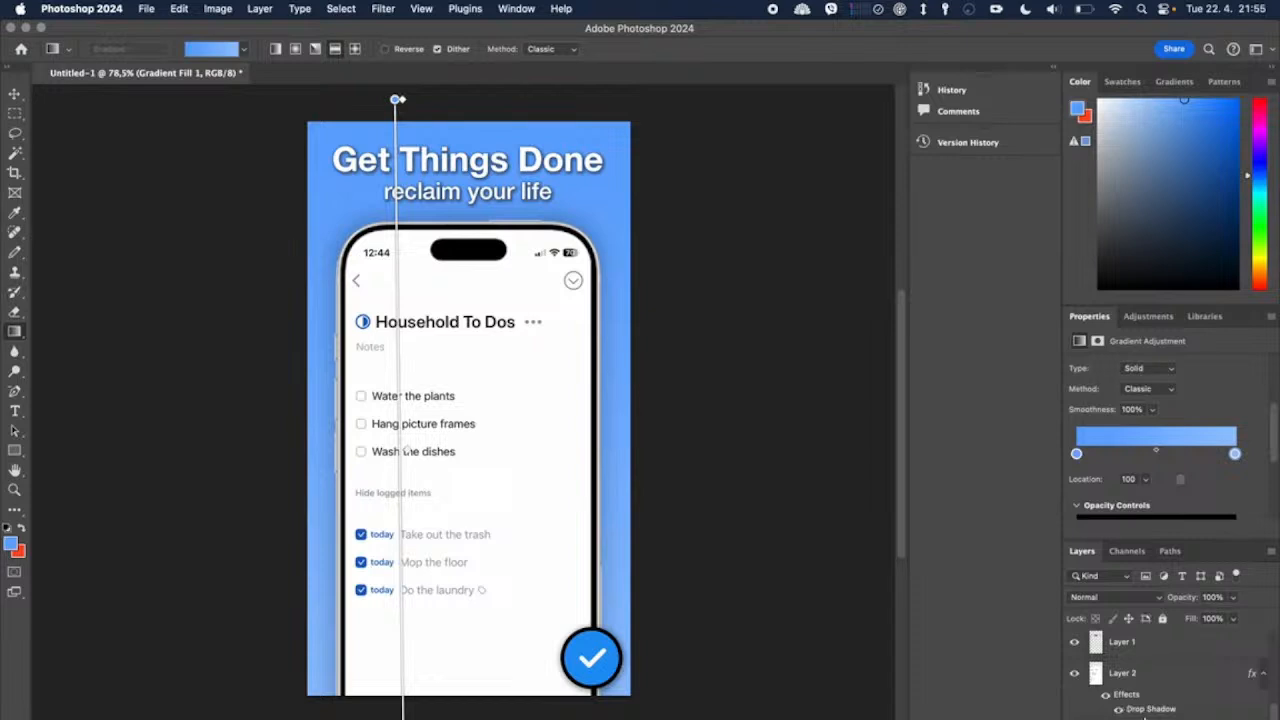
{"action": "scroll", "coordinate": [1120, 700], "scroll_direction": "down", "scroll_amount": 1}
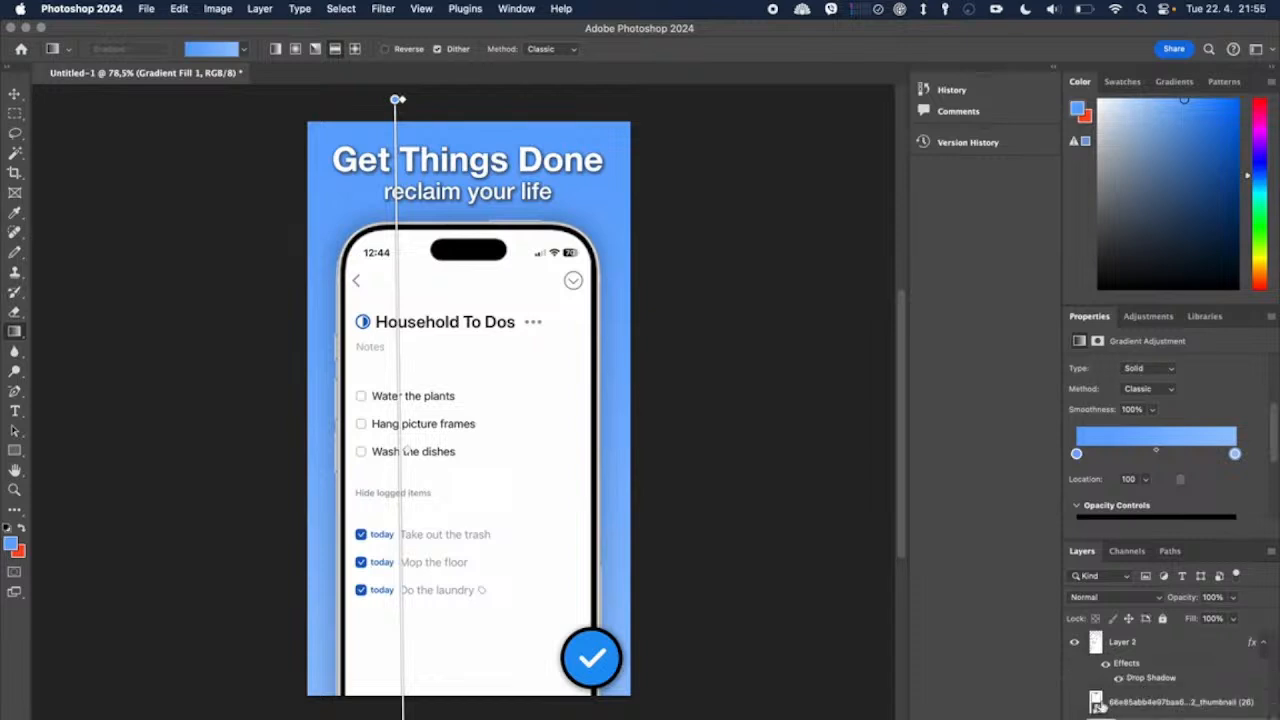
{"action": "left_click", "coordinate": [14, 94]}
{"action": "left_click_drag", "start_coordinate": [274, 396], "coordinate": [306, 461]}
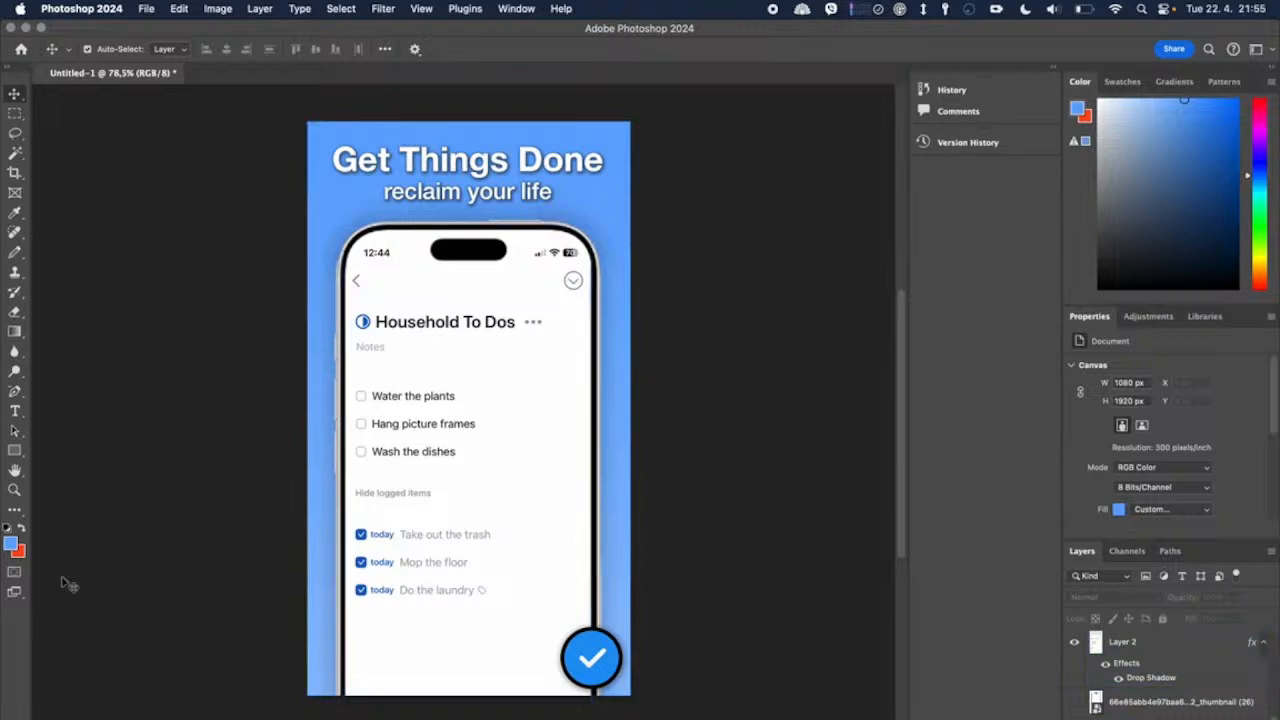
{"action": "left_click", "coordinate": [14, 450]}
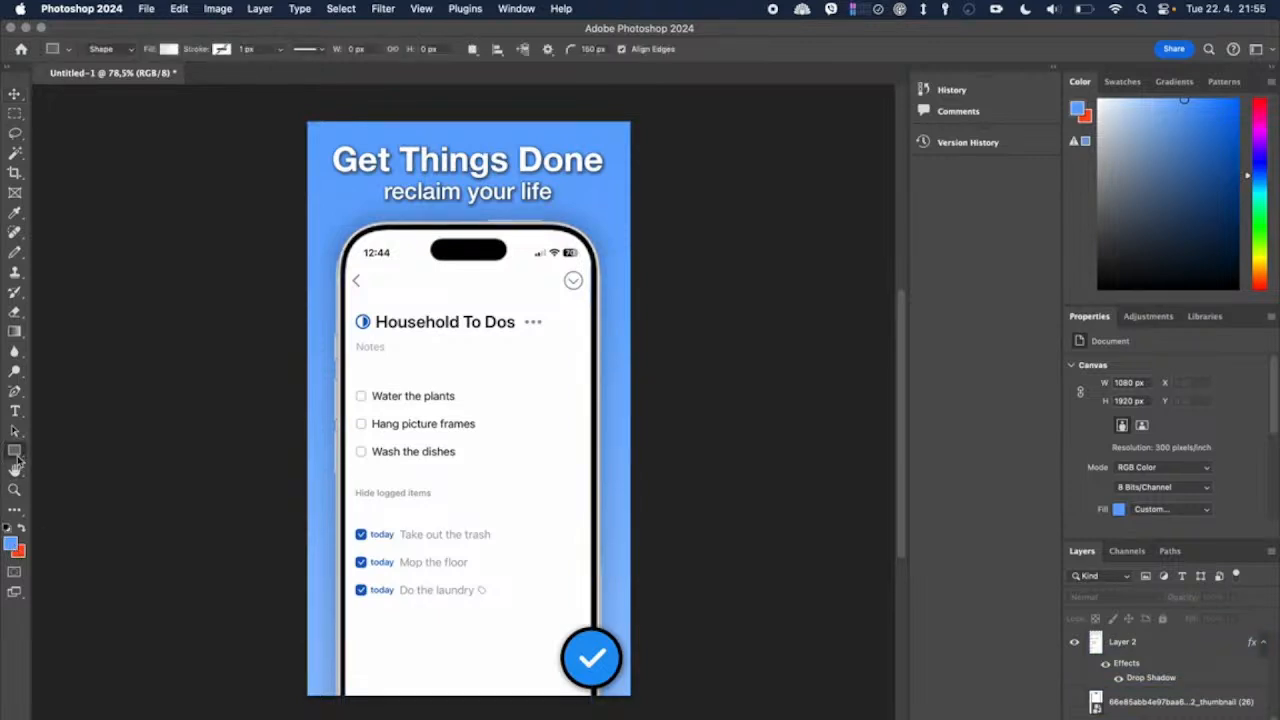
{"action": "left_click_drag", "start_coordinate": [236, 361], "coordinate": [730, 131]}
{"action": "left_click_drag", "start_coordinate": [519, 362], "coordinate": [559, 511]}
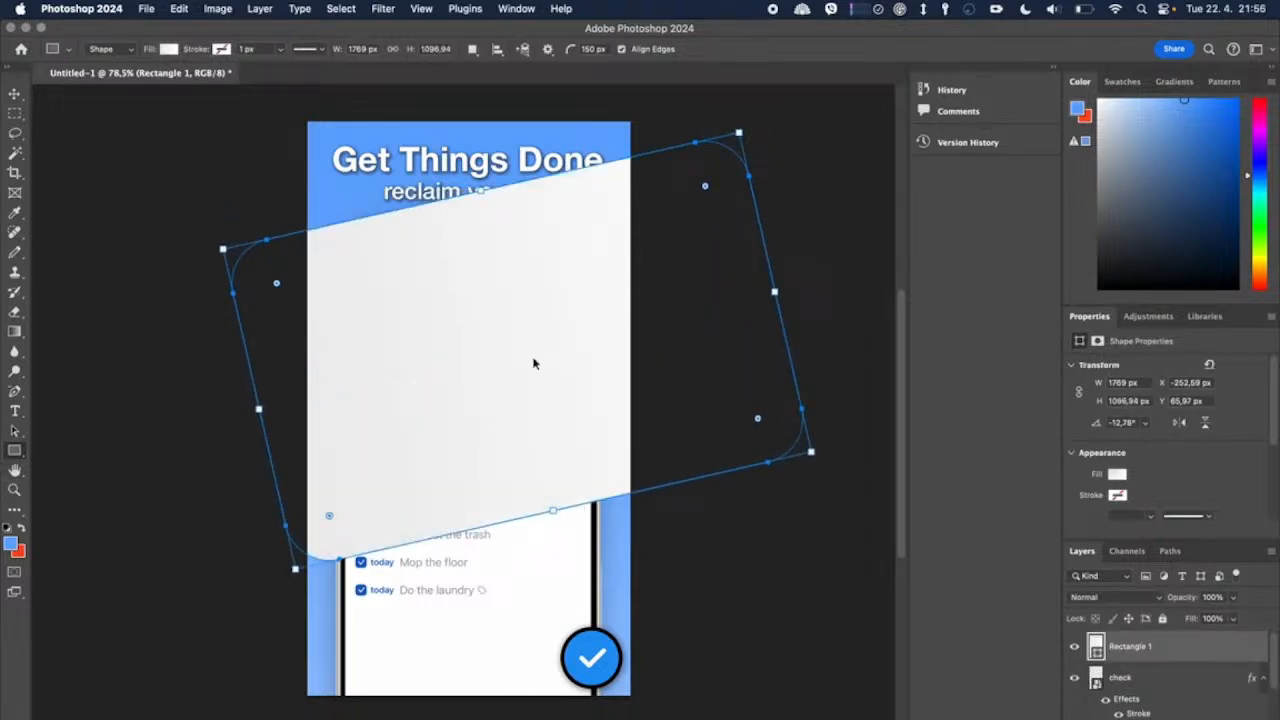
{"action": "key", "text": "super+z"}
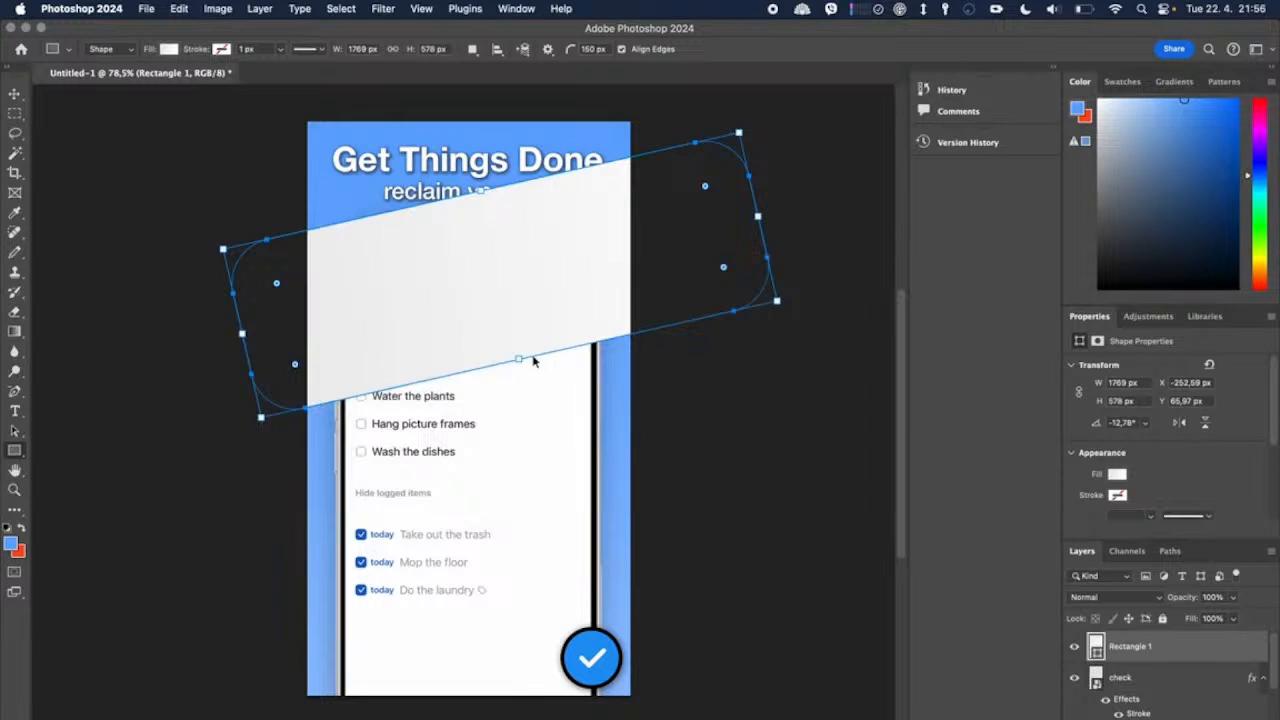
{"action": "key", "text": "super+z"}
{"action": "key", "text": "super+z"}
Step: Draw a white rounded rectangle about 964 by 140 px over the "Get Things Done" heading
{"action": "left_click_drag", "start_coordinate": [333, 147], "coordinate": [606, 171]}
{"action": "left_click_drag", "start_coordinate": [330, 170], "coordinate": [322, 180]}
{"action": "left_click_drag", "start_coordinate": [463, 145], "coordinate": [464, 137]}
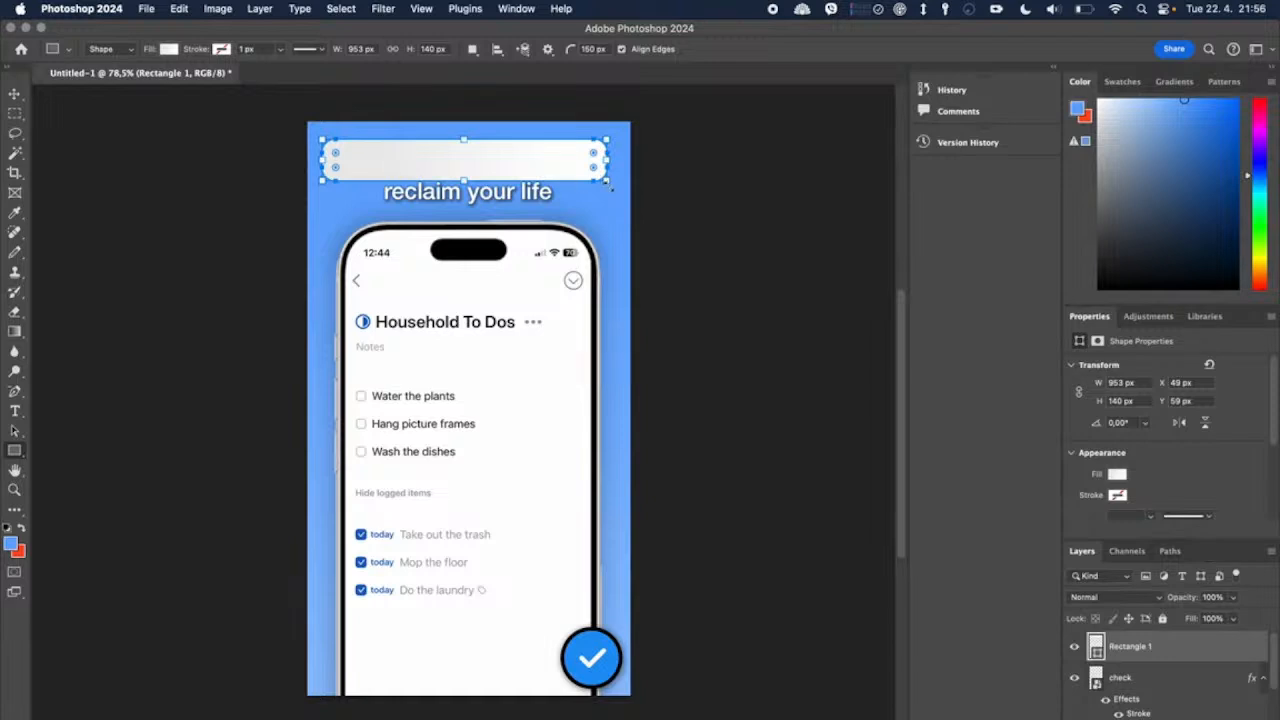
{"action": "left_click_drag", "start_coordinate": [612, 182], "coordinate": [615, 182]}
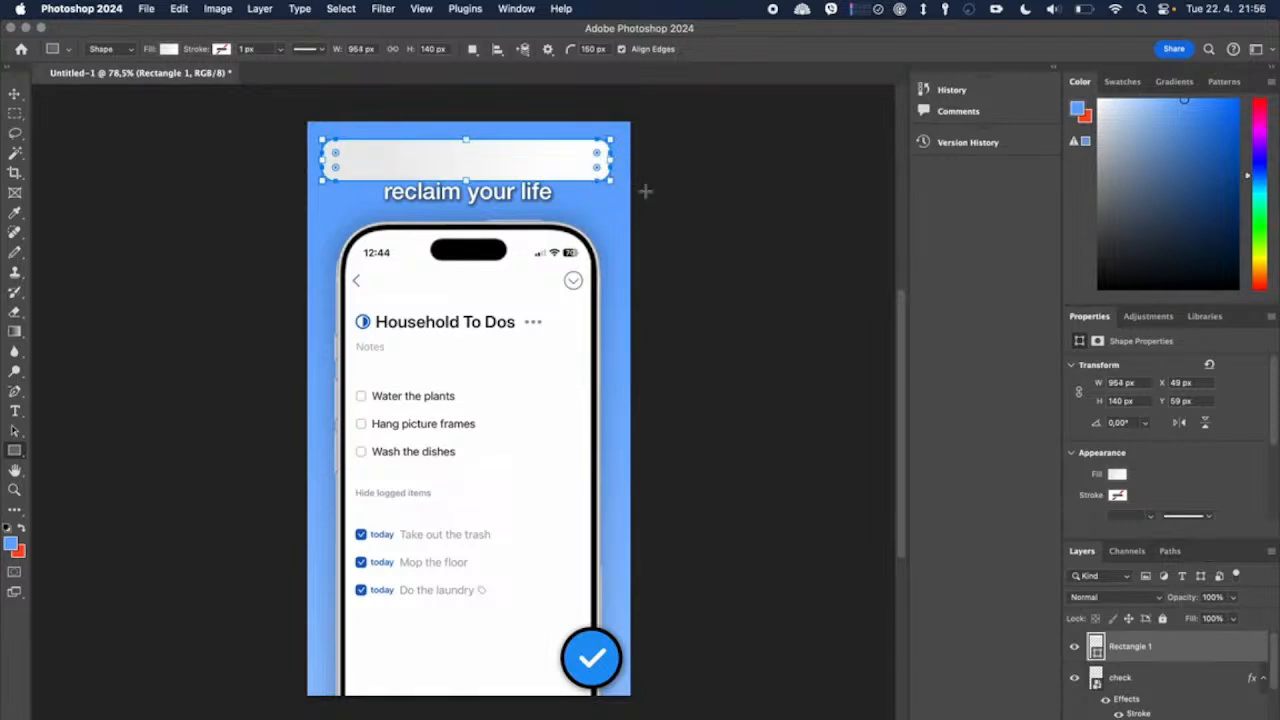
Step: Shrink the rounded rectangle to about 660 by 96 px over "reclaim your life" and place its layer below the heading text
{"action": "left_click", "coordinate": [14, 94]}
{"action": "key", "text": "ctrl+t"}
{"action": "left_click_drag", "start_coordinate": [466, 140], "coordinate": [472, 206]}
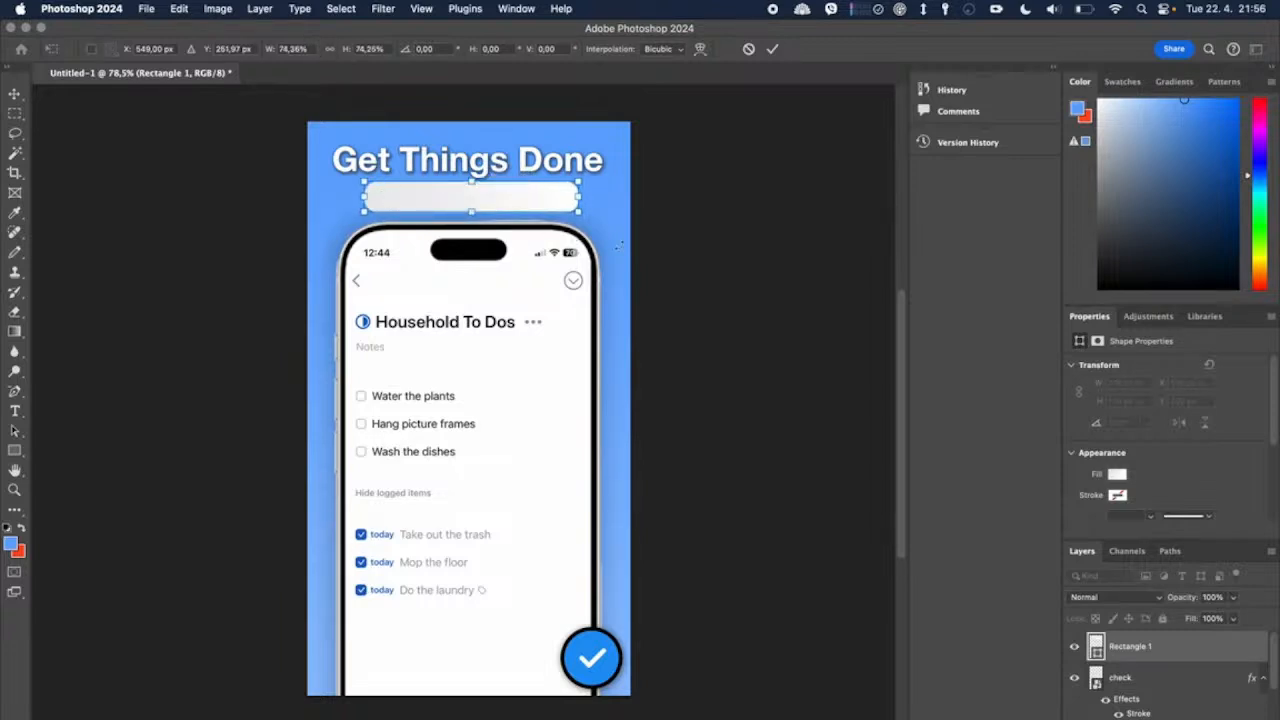
{"action": "left_click_drag", "start_coordinate": [471, 187], "coordinate": [472, 198]}
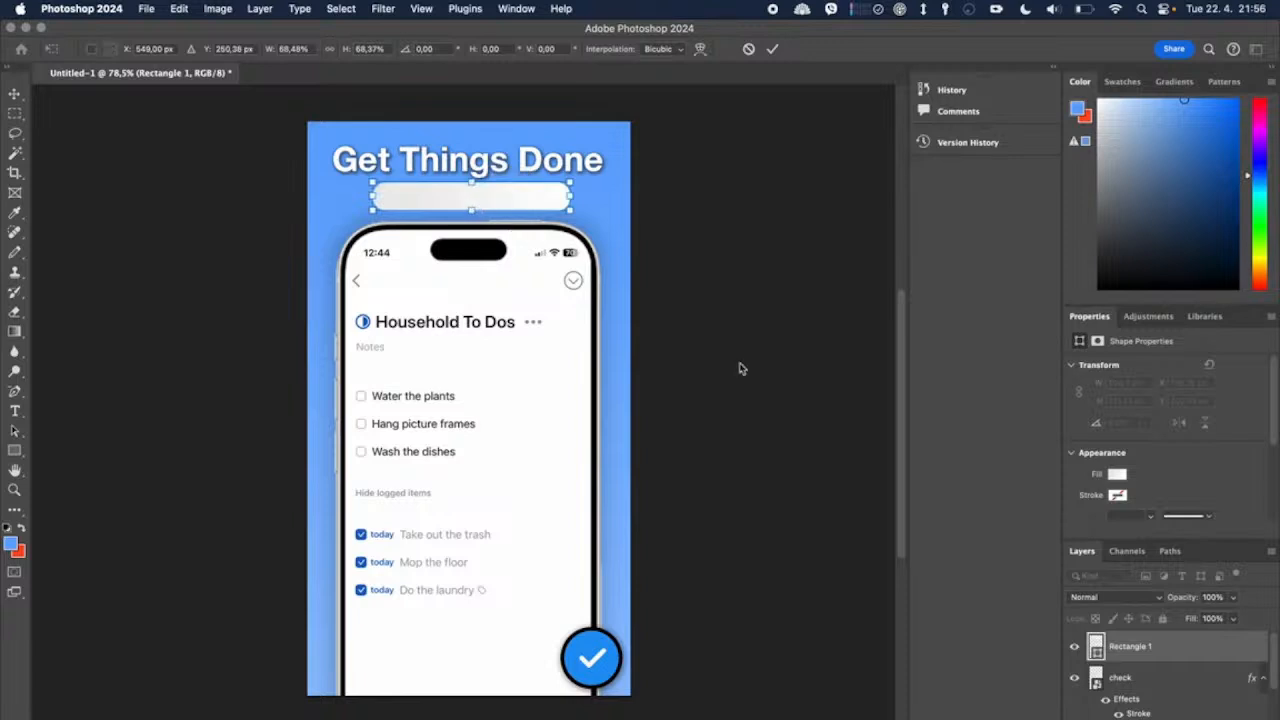
{"action": "key", "text": "Return"}
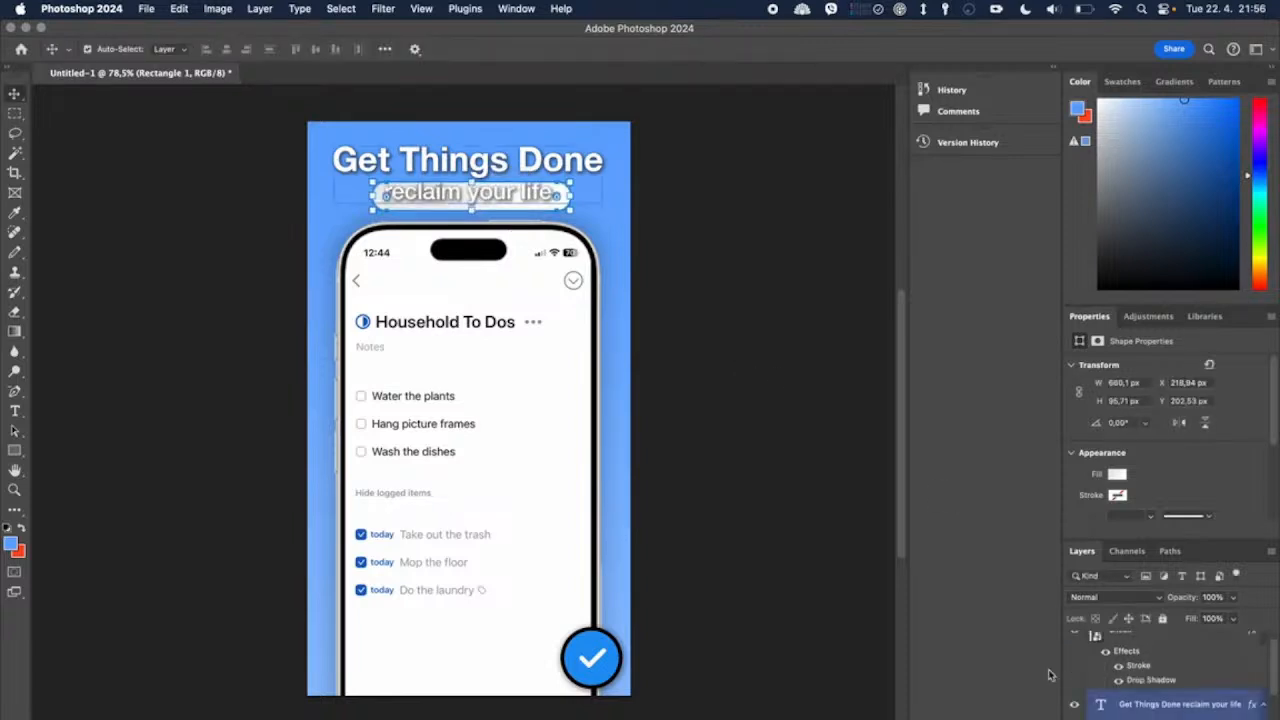
Step: Enlarge the rounded rectangle behind the subtitle to about 113% height, then narrow both sides to about 94.8% width
{"action": "scroll", "coordinate": [538, 268], "scroll_direction": "up", "scroll_amount": 5}
{"action": "scroll", "coordinate": [538, 268], "scroll_direction": "up", "scroll_amount": 6}
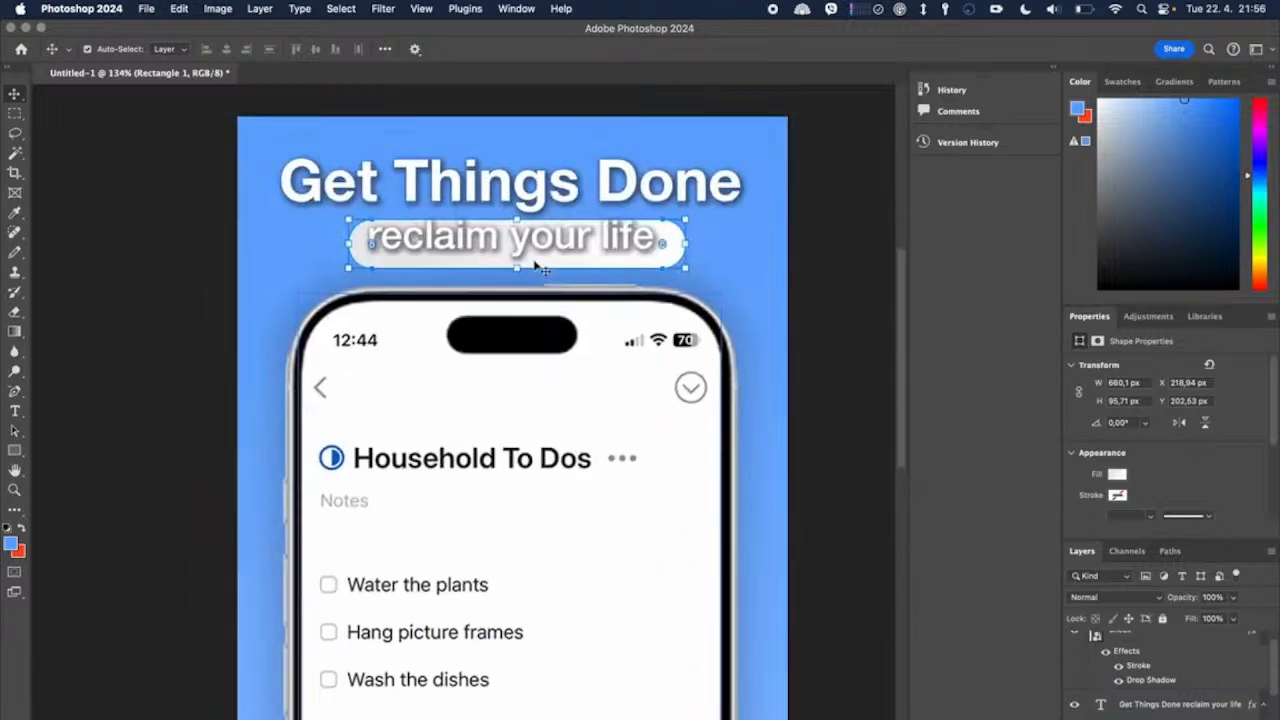
{"action": "left_click_drag", "start_coordinate": [516, 315], "coordinate": [517, 309]}
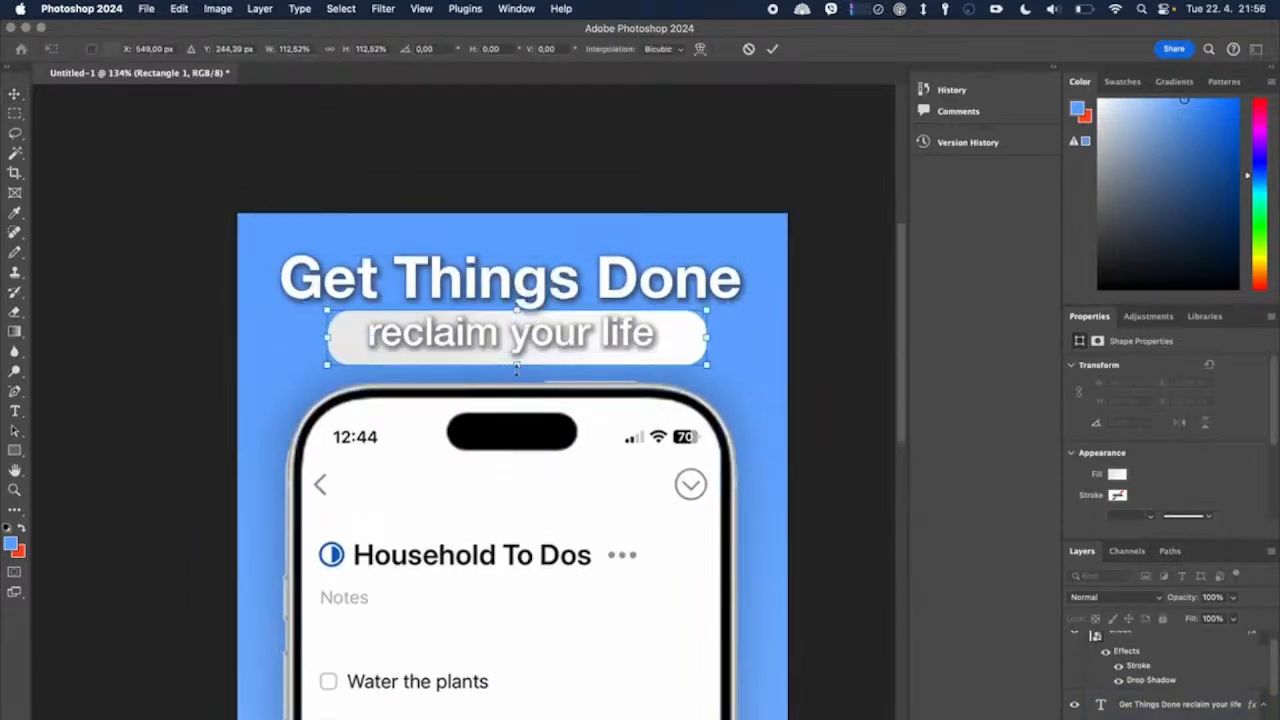
{"action": "left_click_drag", "start_coordinate": [707, 338], "coordinate": [675, 338]}
{"action": "left_click_drag", "start_coordinate": [328, 338], "coordinate": [356, 338]}
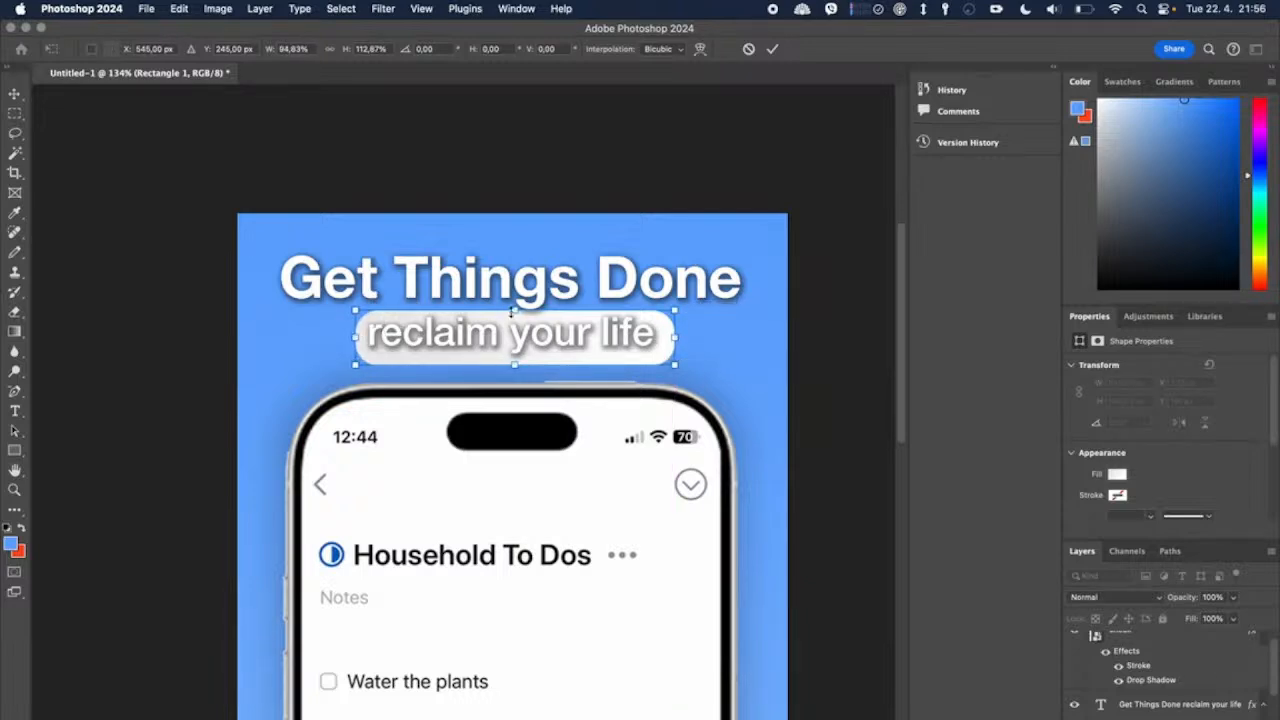
Step: Adjust the top edge of the rounded rectangle to about 117% height, just below the heading, and apply the transform
{"action": "left_click_drag", "start_coordinate": [512, 313], "coordinate": [516, 306]}
{"action": "scroll", "coordinate": [516, 306], "scroll_direction": "up", "scroll_amount": 10}
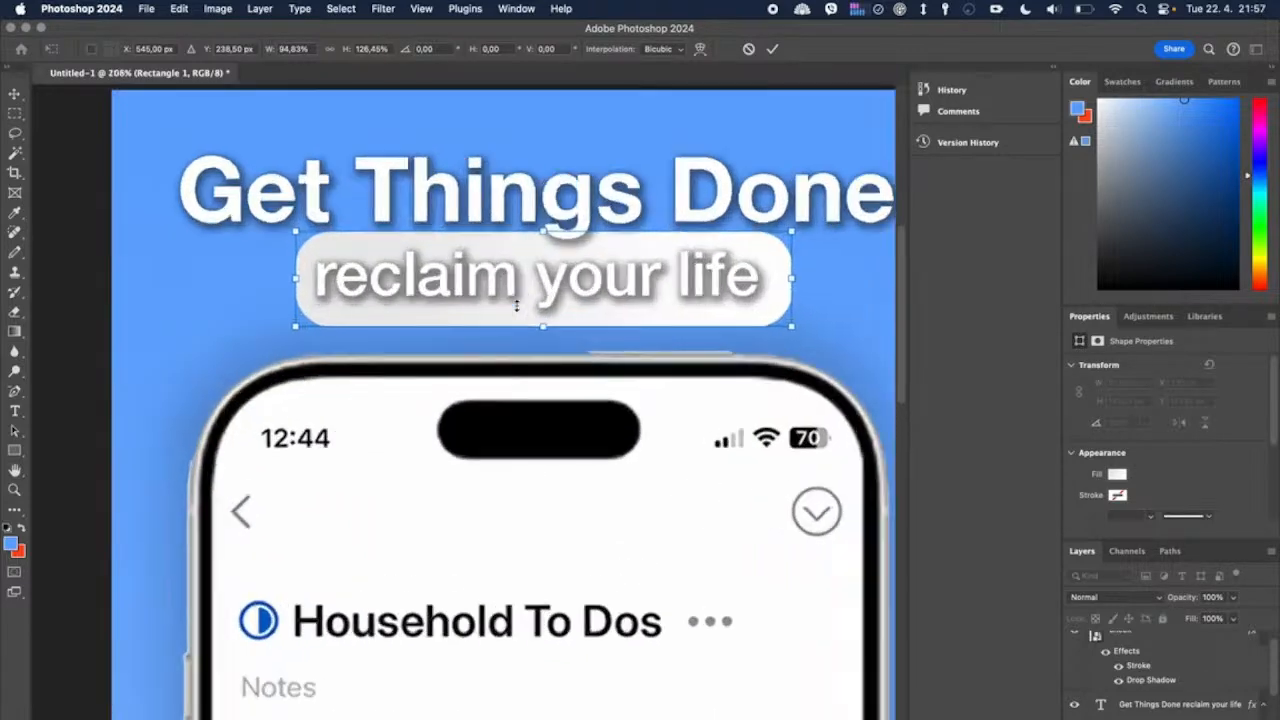
{"action": "scroll", "coordinate": [516, 306], "scroll_direction": "up", "scroll_amount": 5}
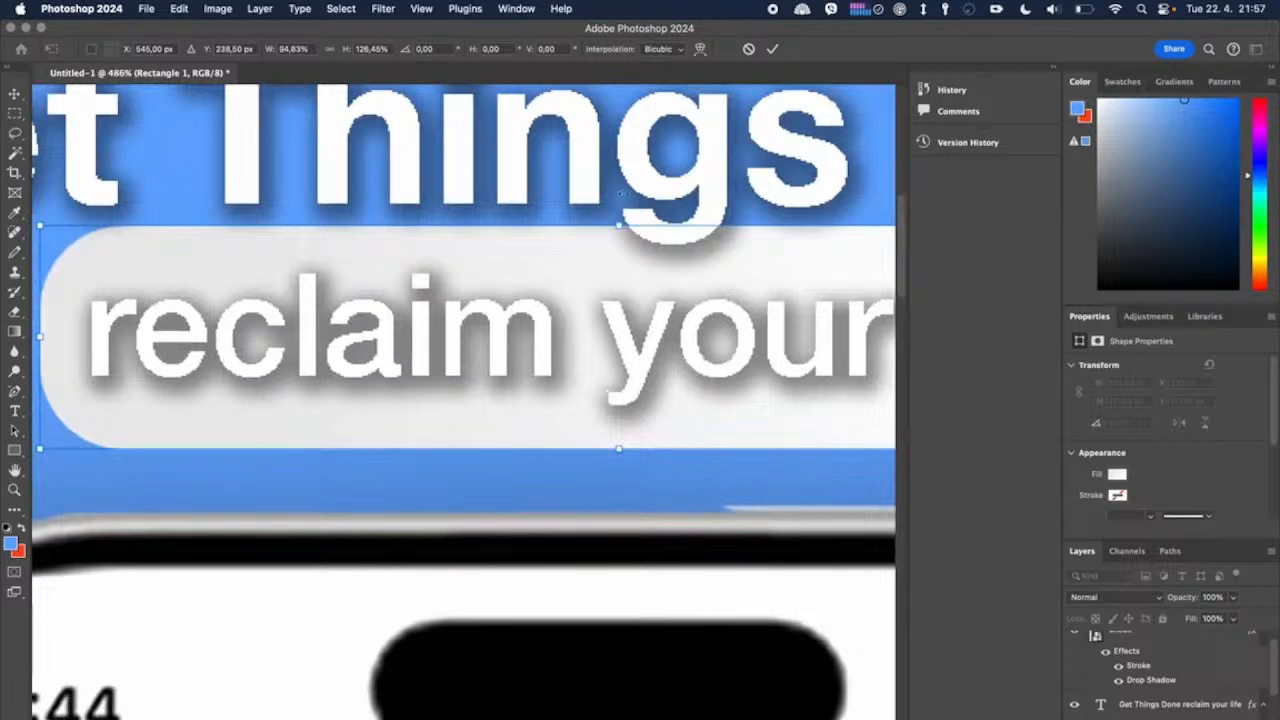
{"action": "left_click_drag", "start_coordinate": [619, 222], "coordinate": [619, 242]}
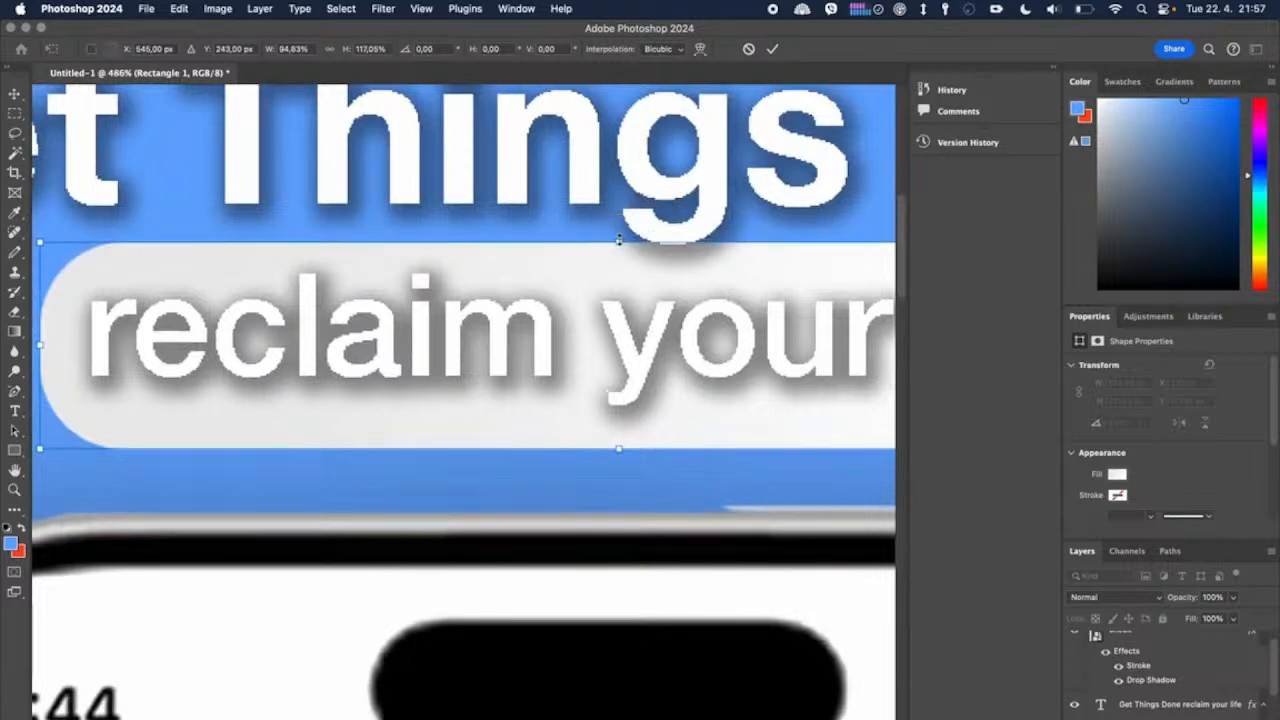
{"action": "scroll", "coordinate": [626, 446], "scroll_direction": "right", "scroll_amount": 5}
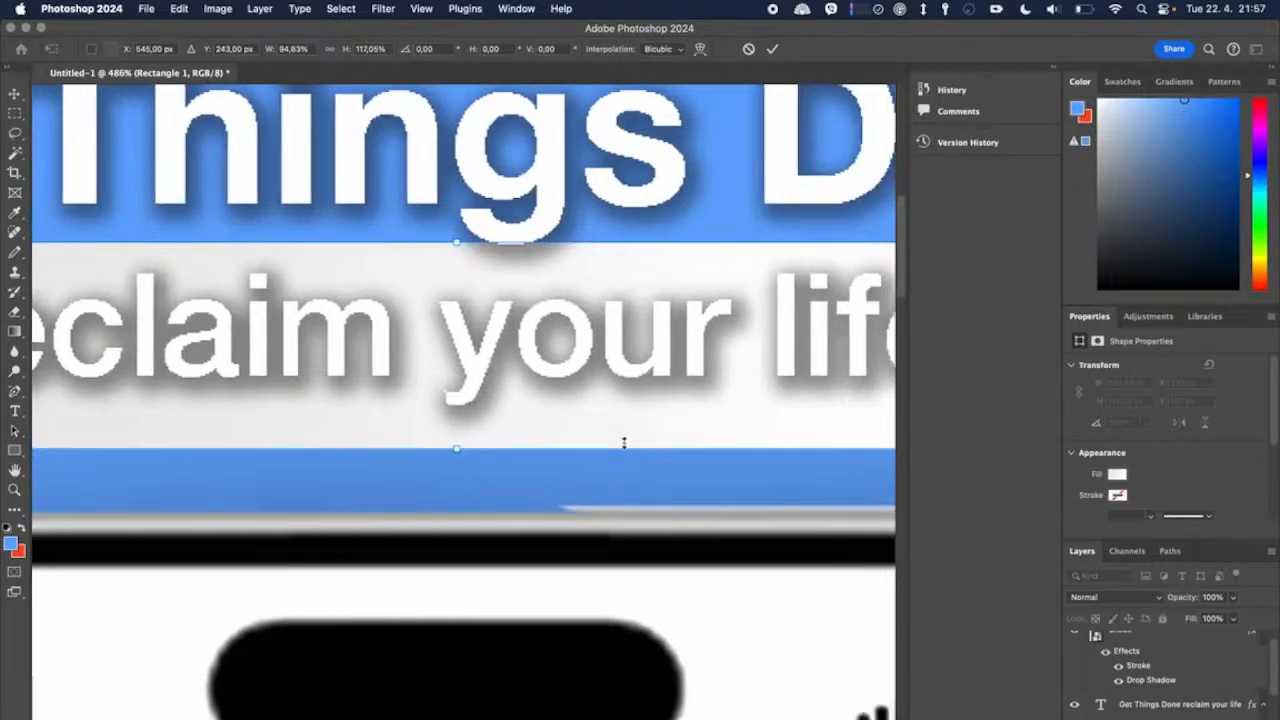
{"action": "key", "text": "super+minus"}
{"action": "key", "text": "super+minus"}
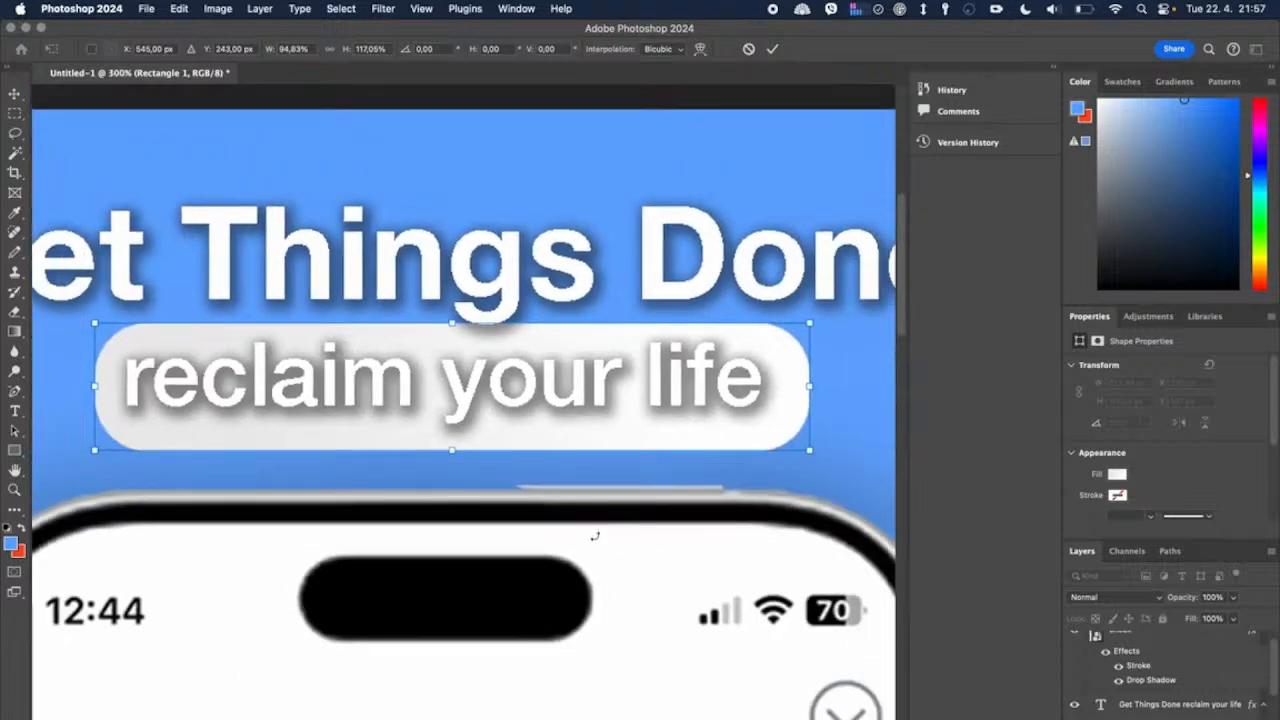
{"action": "key", "text": "Return"}
Step: Remove the "reclaim your life" line from the heading text layer and move "Get Things Done" up, clear of the pill
{"action": "left_click", "coordinate": [607, 382]}
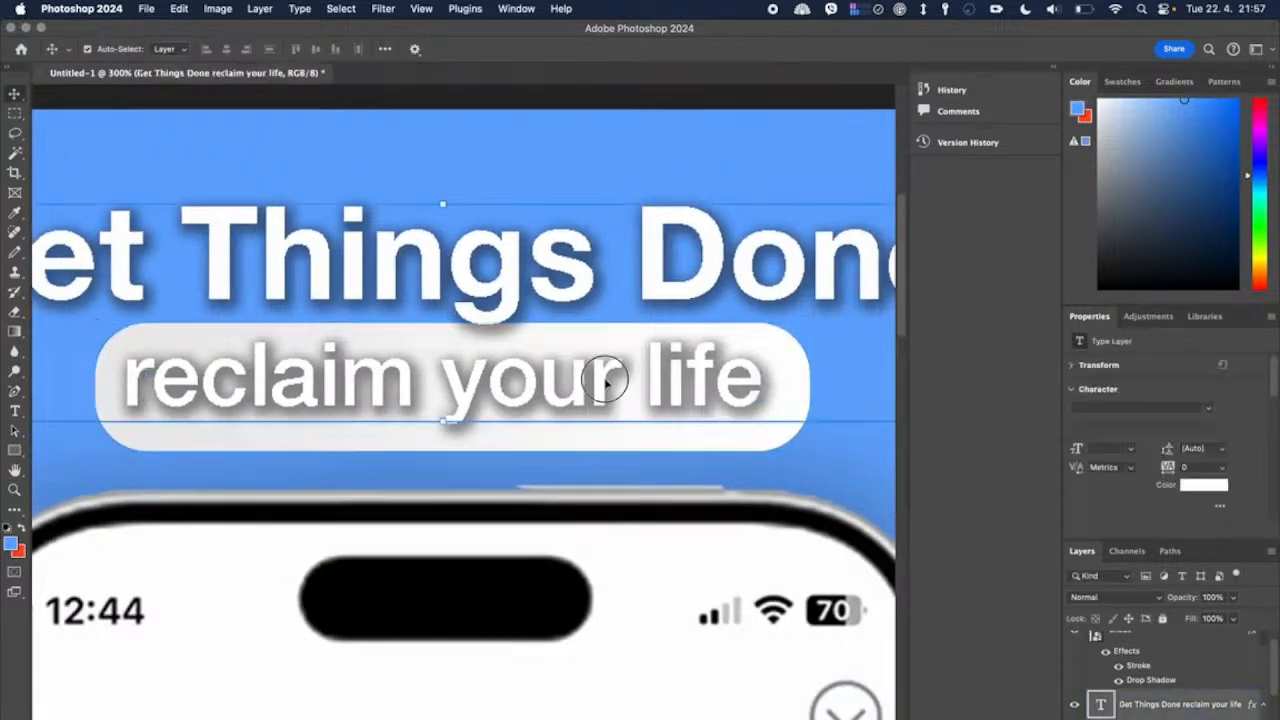
{"action": "double_click", "coordinate": [469, 369]}
{"action": "double_click", "coordinate": [450, 374]}
{"action": "triple_click", "coordinate": [450, 374]}
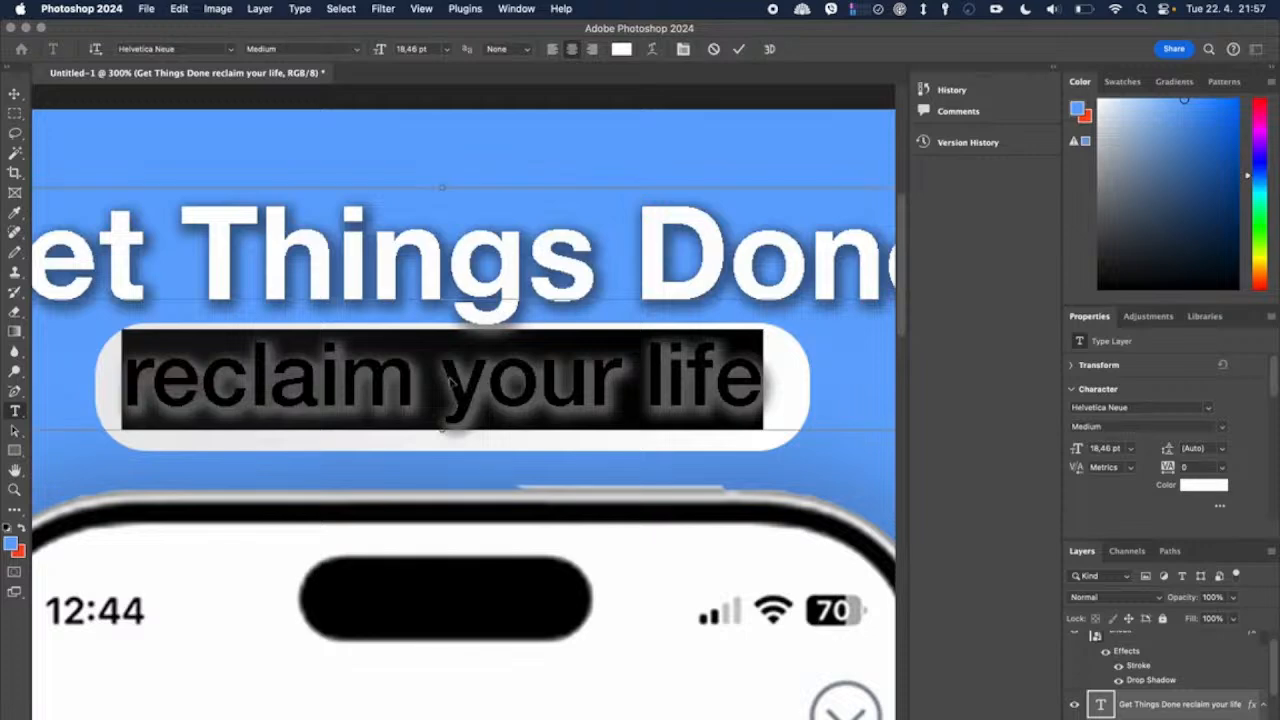
{"action": "key", "text": "BackSpace"}
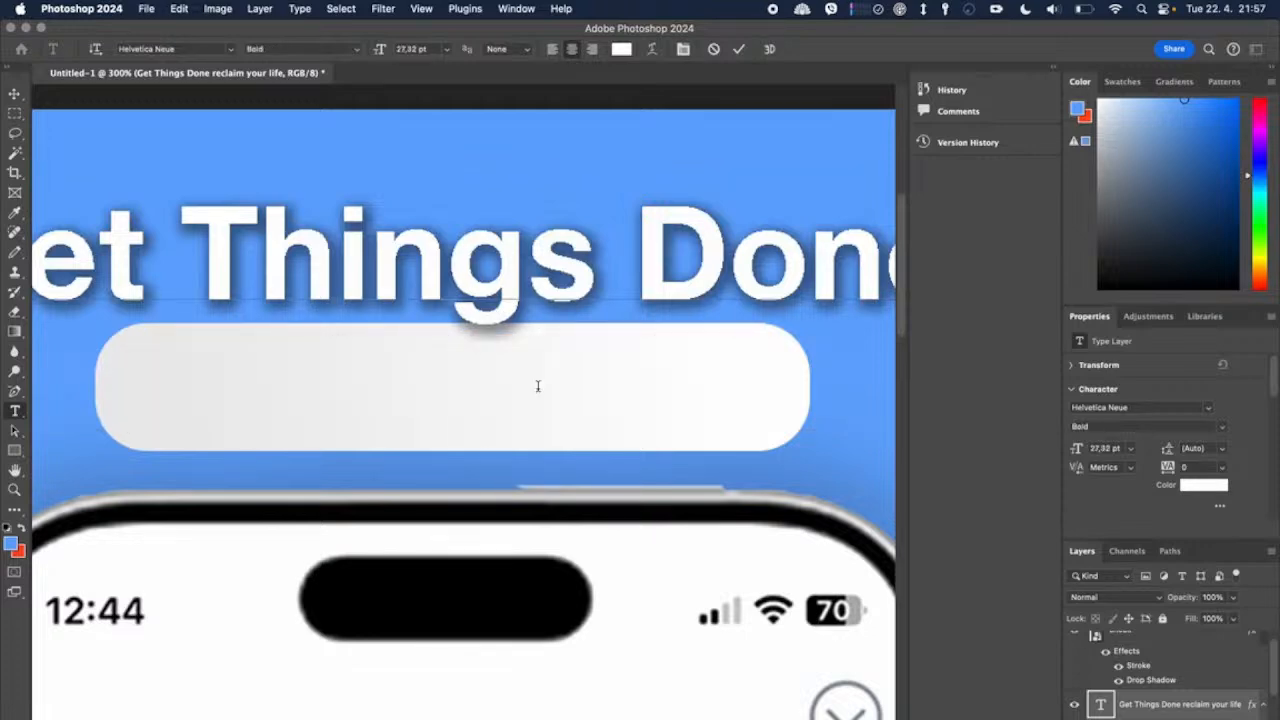
{"action": "scroll", "coordinate": [428, 300], "scroll_direction": "down", "scroll_amount": 6}
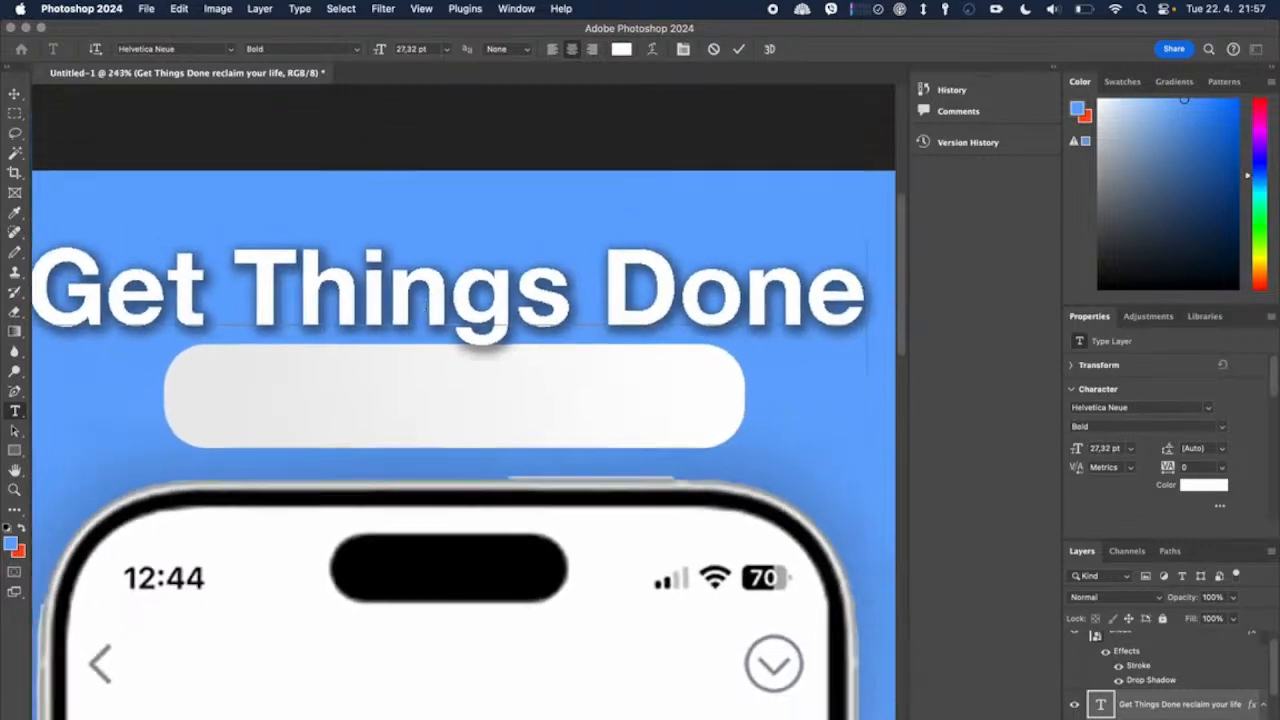
{"action": "left_click", "coordinate": [16, 93]}
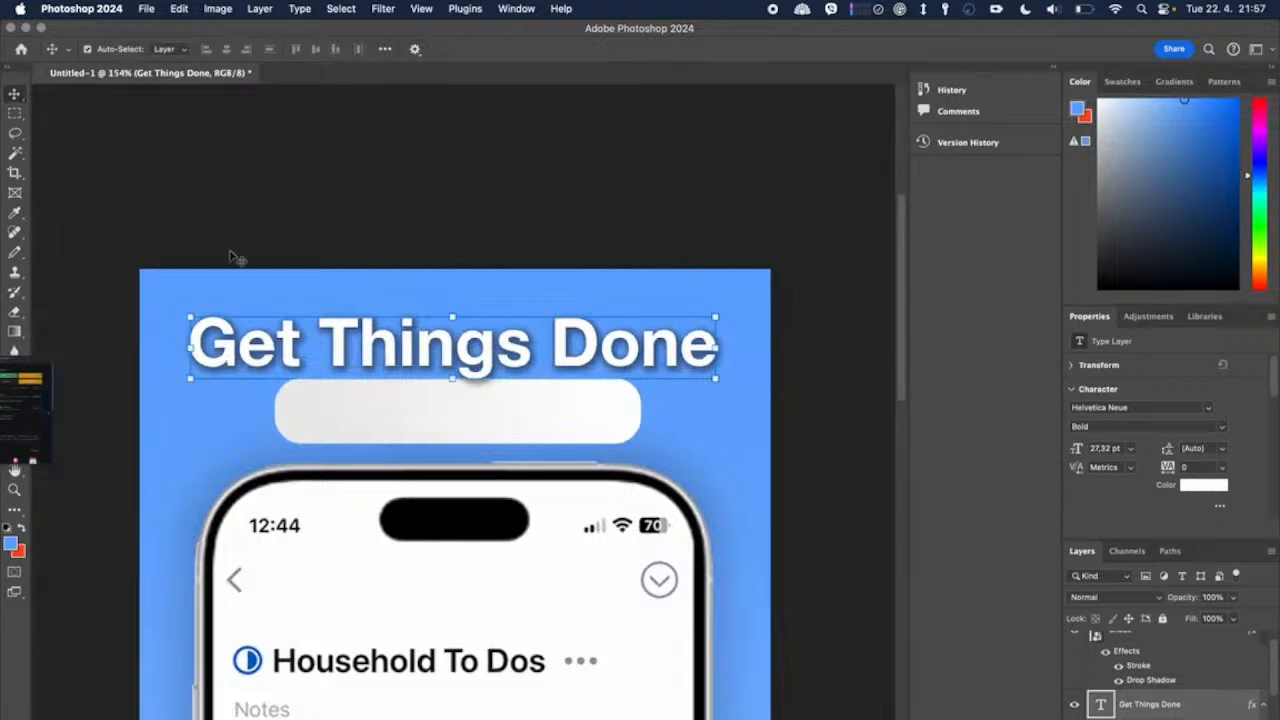
{"action": "left_click_drag", "start_coordinate": [474, 360], "coordinate": [468, 343]}
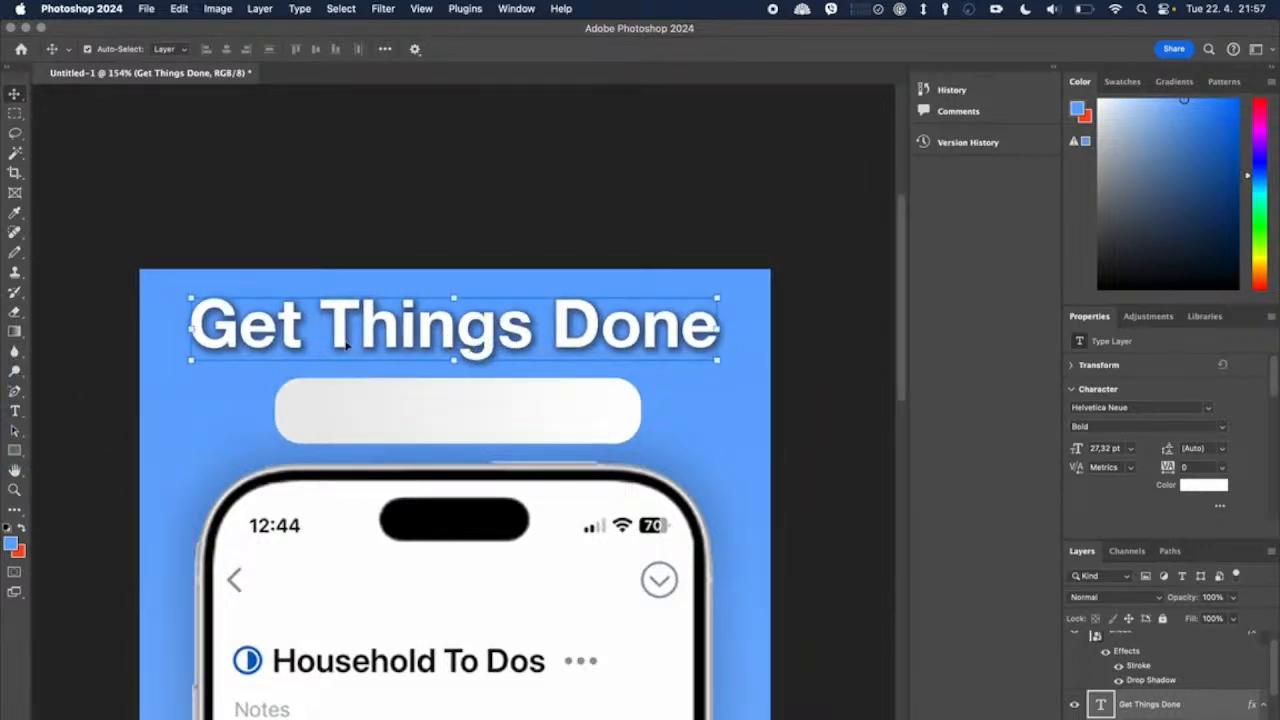
{"action": "left_click_drag", "start_coordinate": [348, 345], "coordinate": [350, 346]}
Step: Paste "reclaim your life" as a separate text layer on the pill, enlarge it to about 145% and centre it in the shape
{"action": "left_click", "coordinate": [15, 411]}
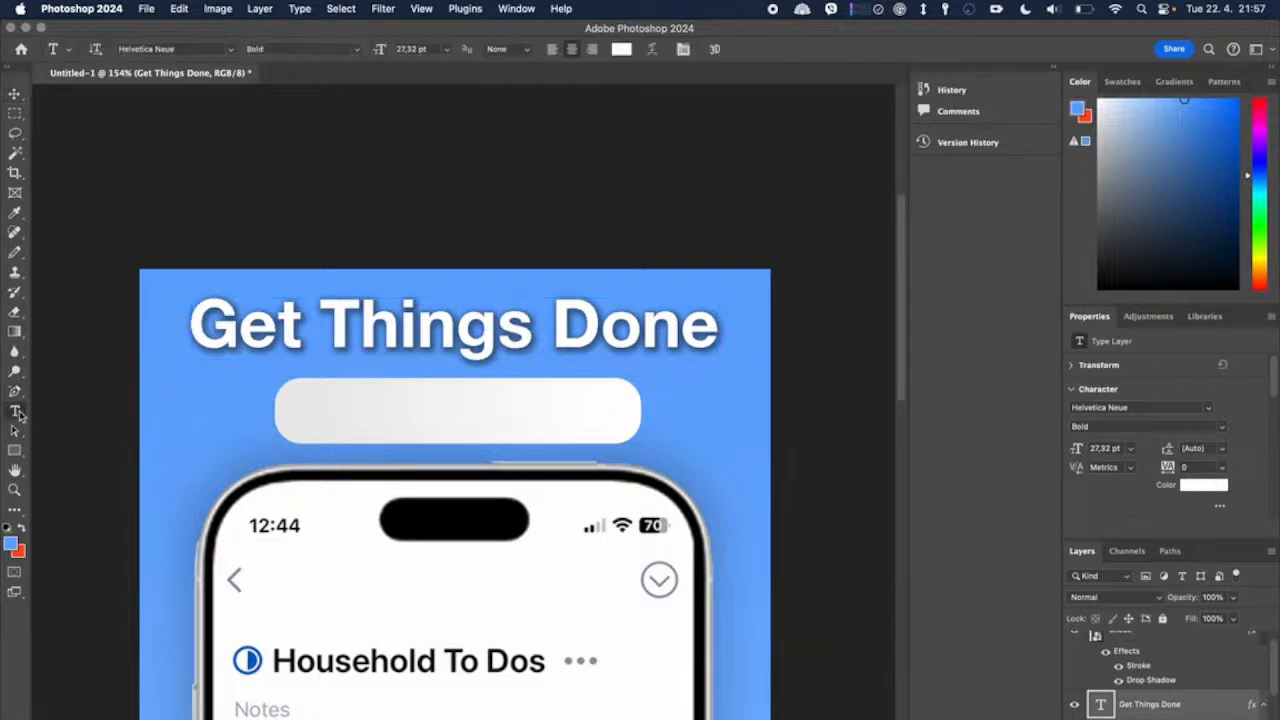
{"action": "left_click", "coordinate": [405, 418]}
{"action": "key", "text": "super+v"}
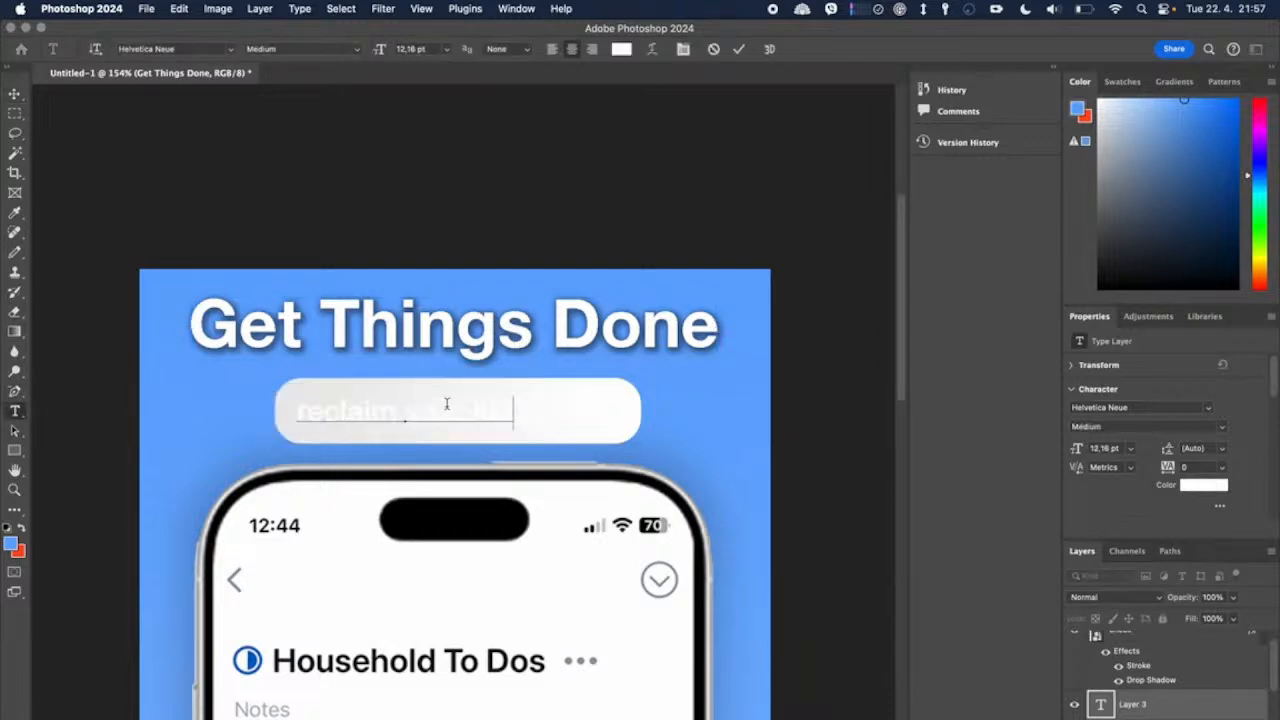
{"action": "left_click", "coordinate": [15, 93]}
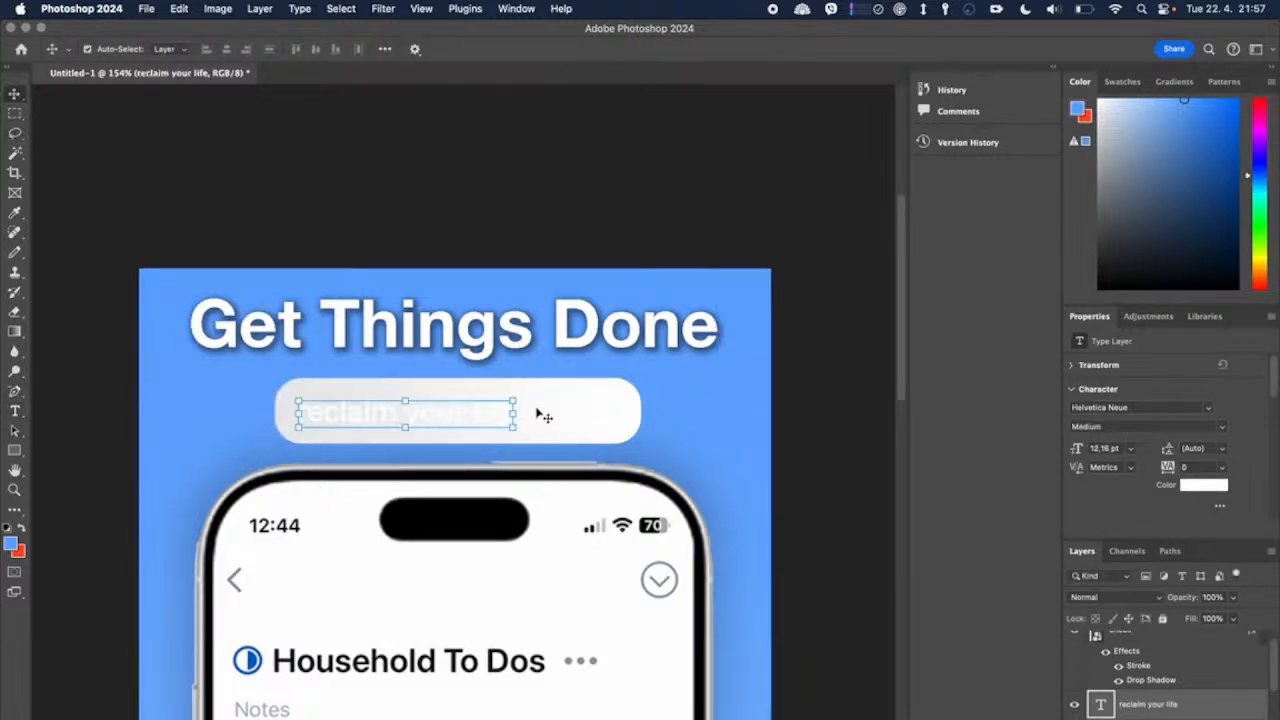
{"action": "left_click_drag", "start_coordinate": [516, 416], "coordinate": [614, 414]}
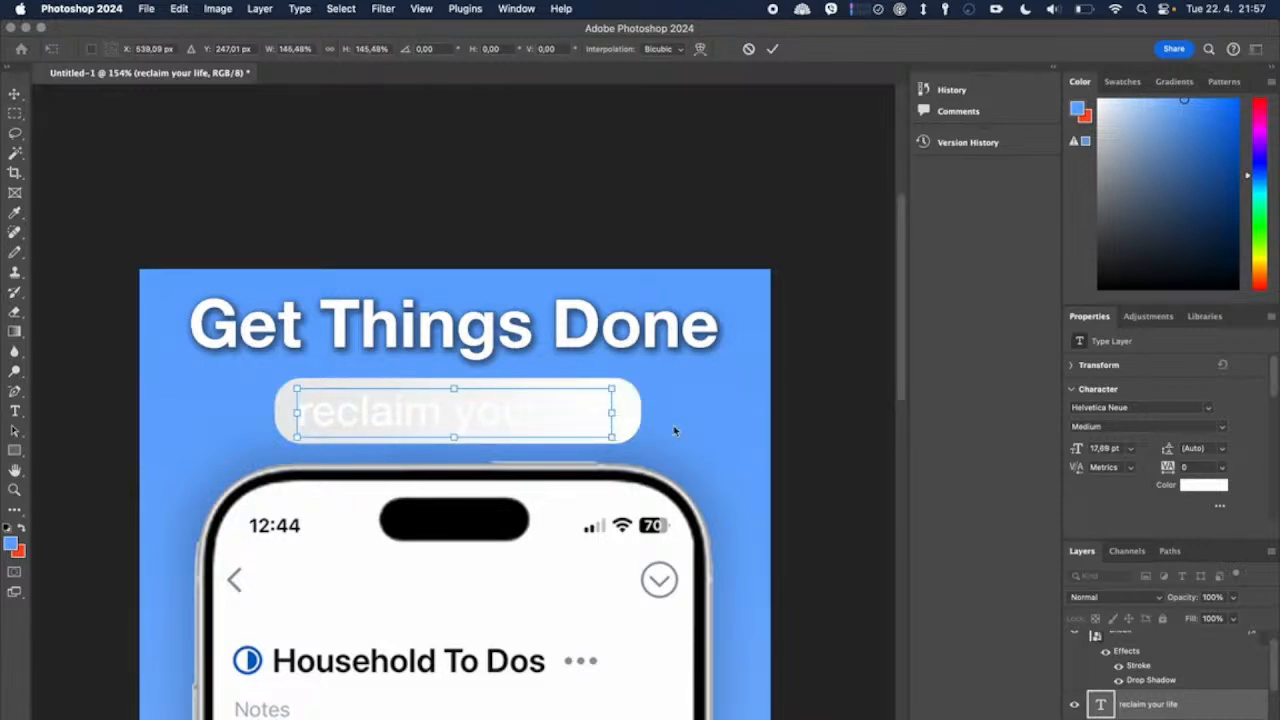
{"action": "left_click_drag", "start_coordinate": [487, 413], "coordinate": [491, 411]}
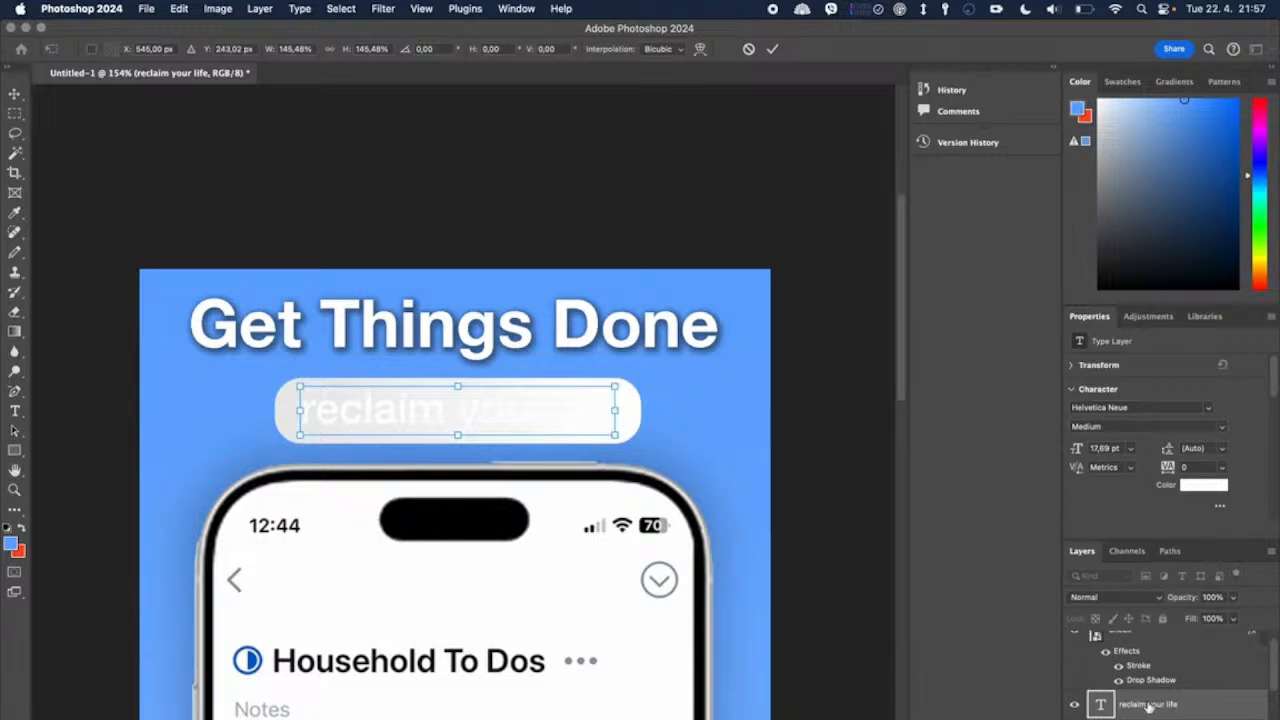
{"action": "double_click", "coordinate": [557, 423]}
{"action": "double_click", "coordinate": [560, 426]}
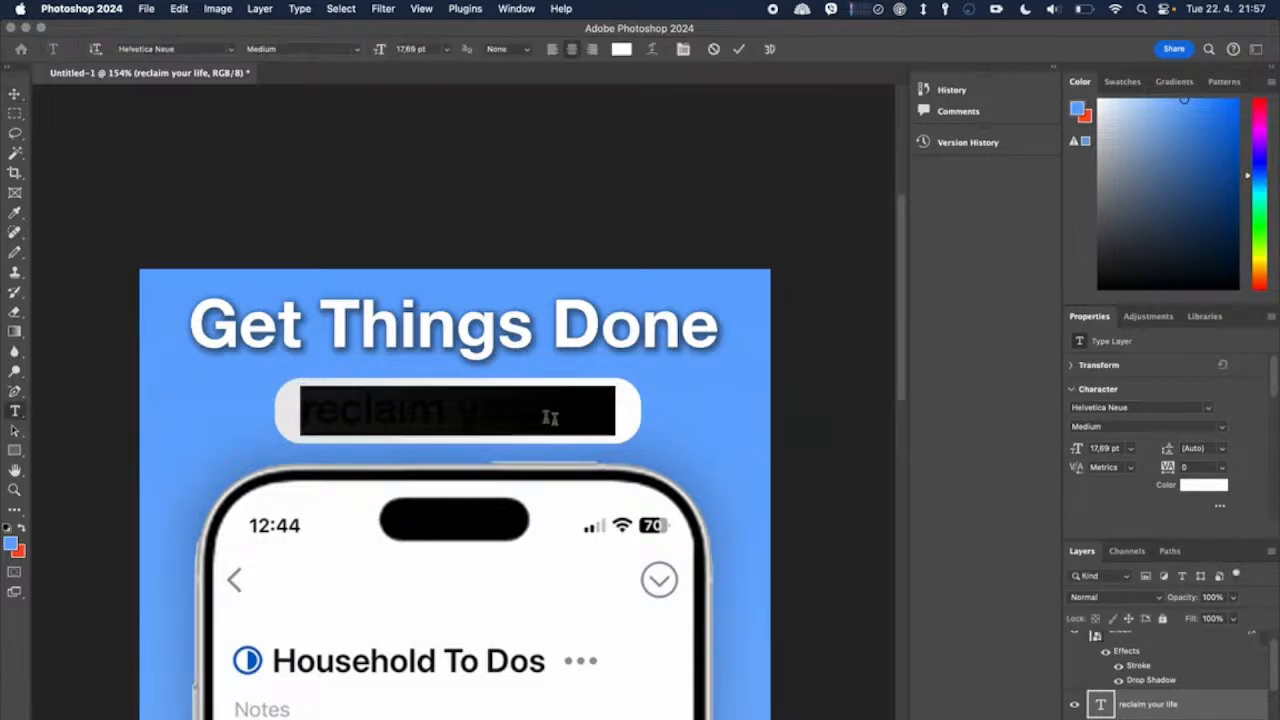
{"action": "left_click", "coordinate": [621, 49]}
{"action": "left_click", "coordinate": [882, 706]}
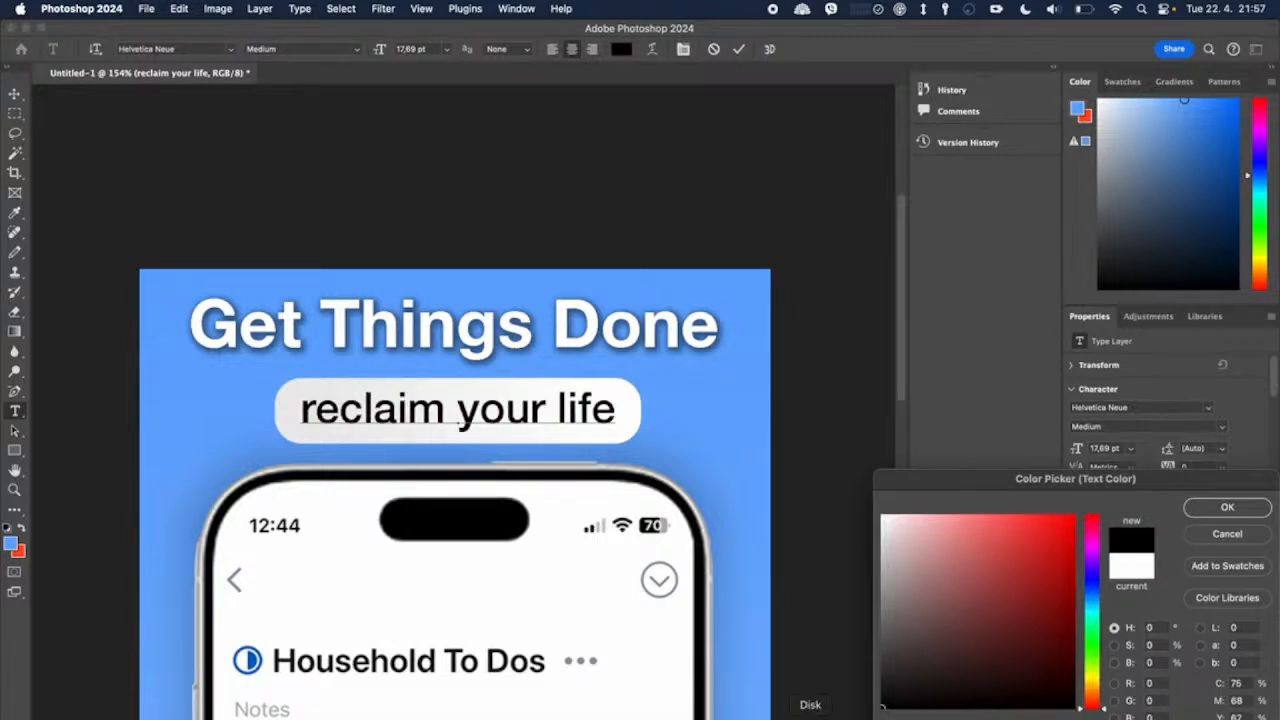
{"action": "left_click", "coordinate": [1227, 534]}
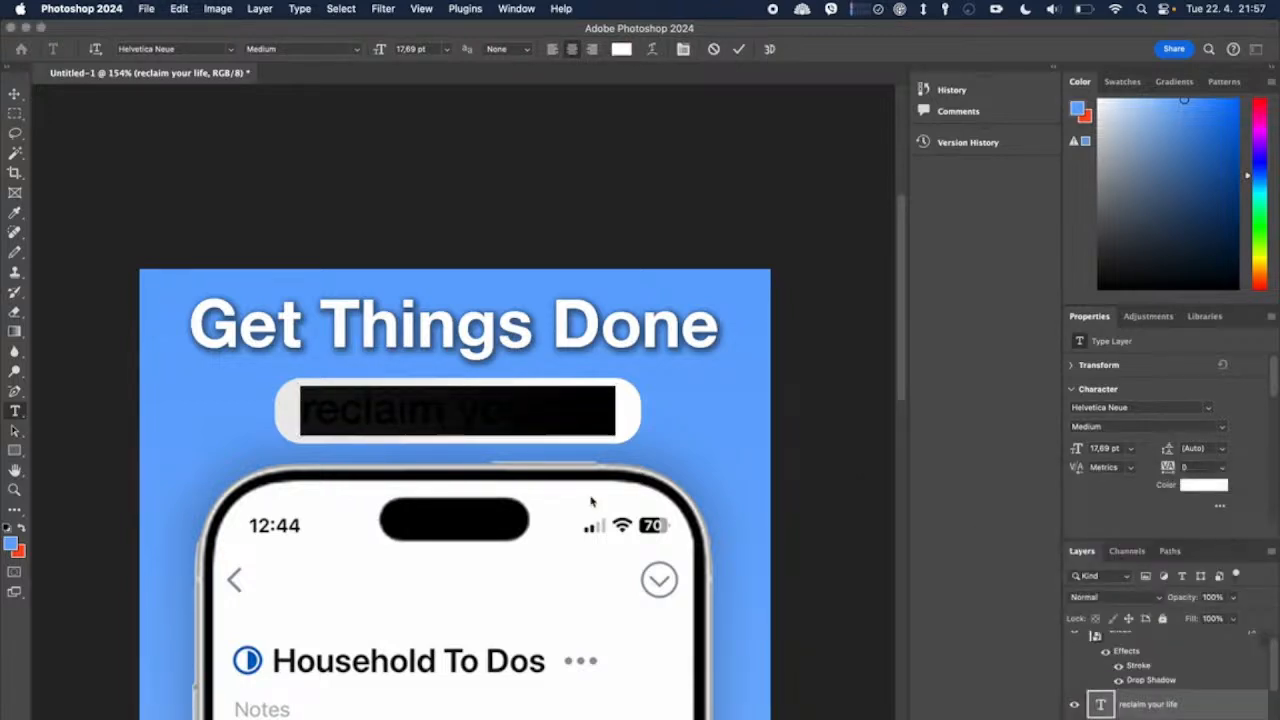
{"action": "left_click", "coordinate": [631, 412]}
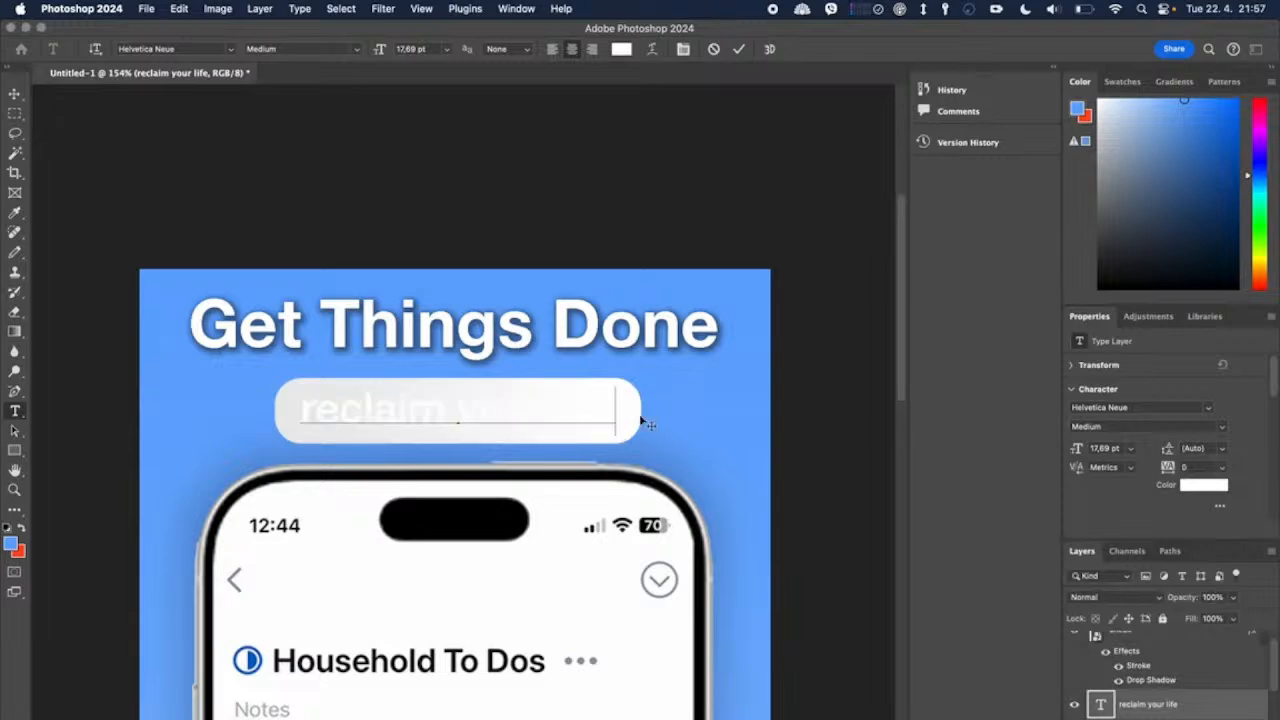
{"action": "left_click", "coordinate": [13, 455]}
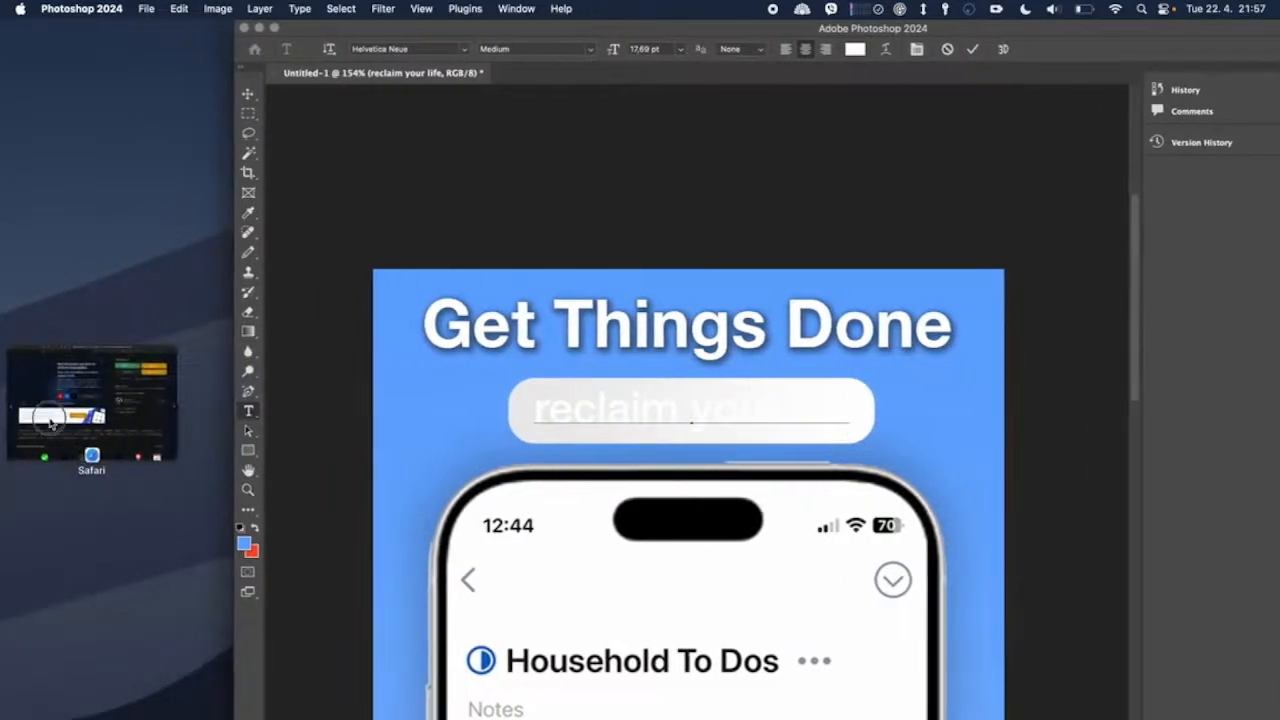
{"action": "left_click", "coordinate": [112, 422]}
{"action": "left_click", "coordinate": [120, 420]}
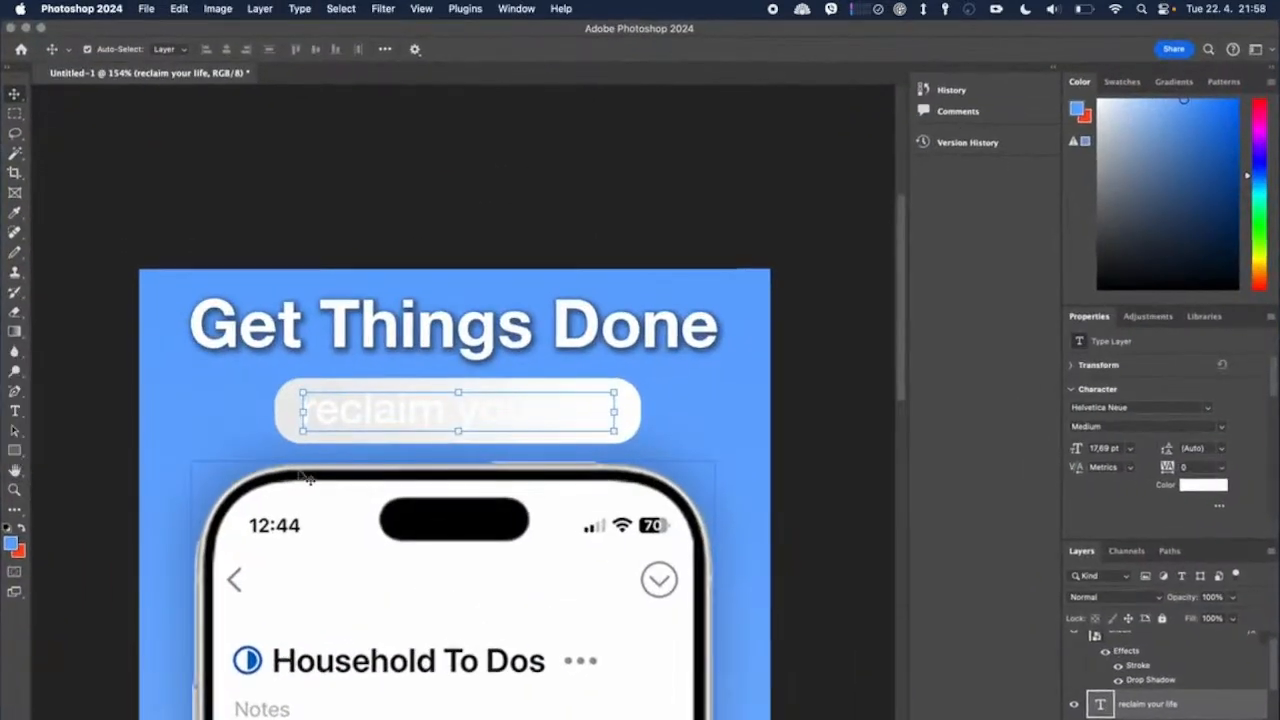
Step: Set the start colour stop of the pill's gradient fill to a deep blue, H 230, S 74, B 100
{"action": "left_click", "coordinate": [658, 410]}
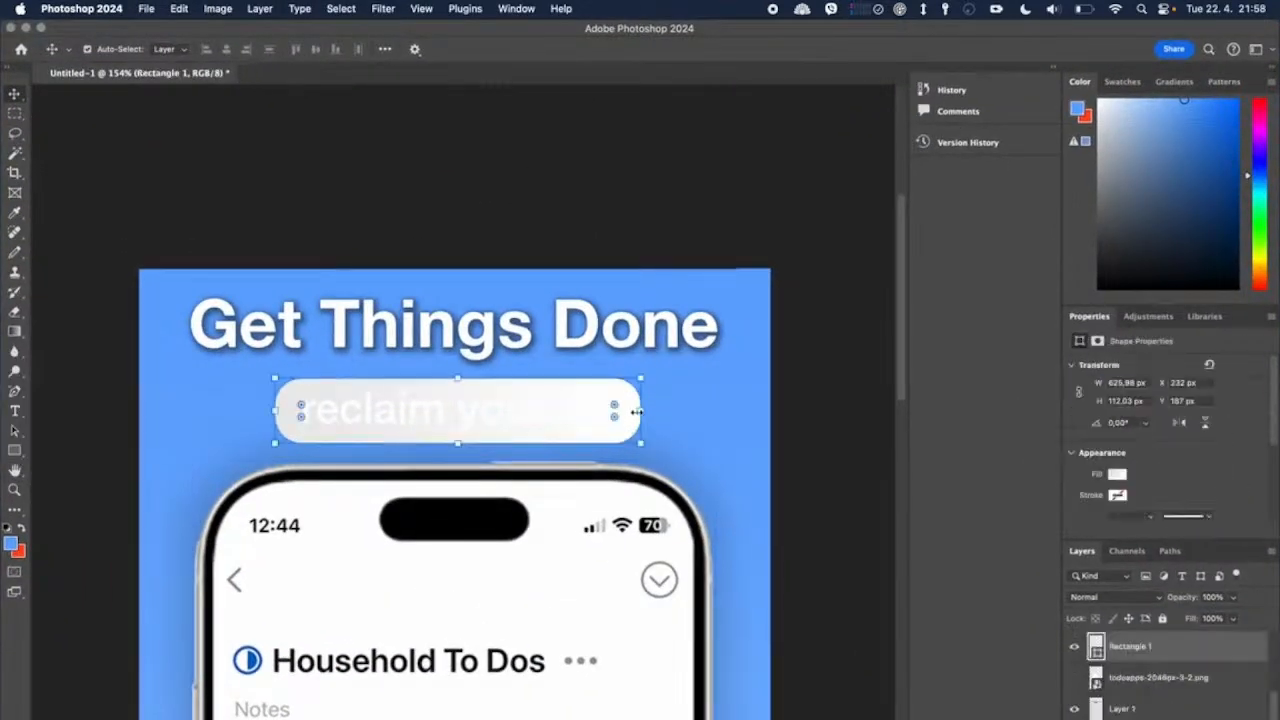
{"action": "left_click", "coordinate": [812, 397]}
{"action": "left_click", "coordinate": [634, 413]}
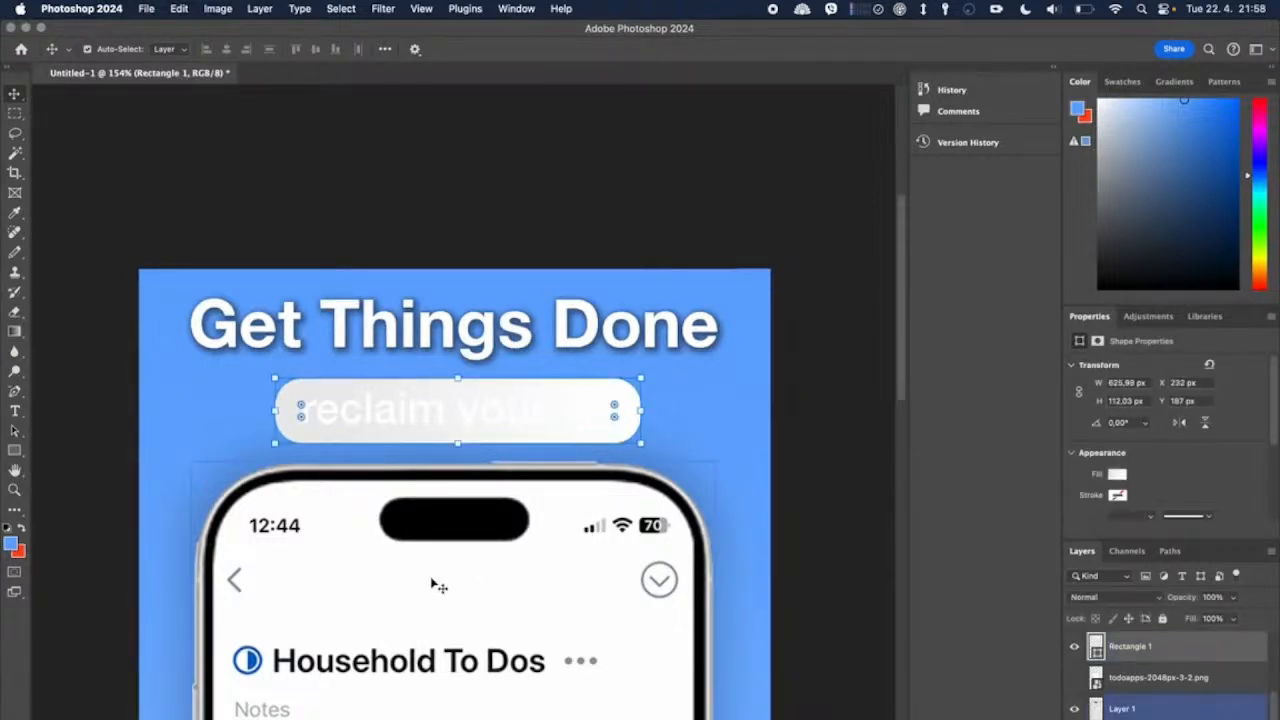
{"action": "left_click", "coordinate": [1117, 474]}
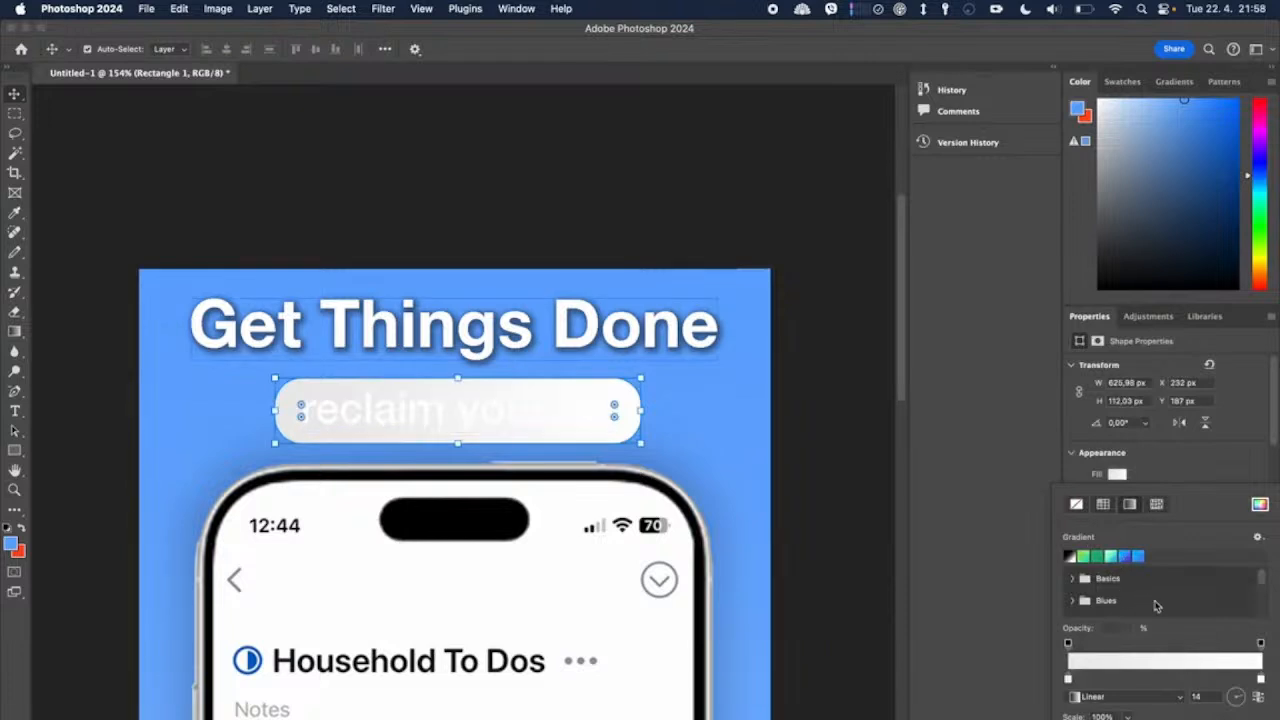
{"action": "double_click", "coordinate": [1068, 681]}
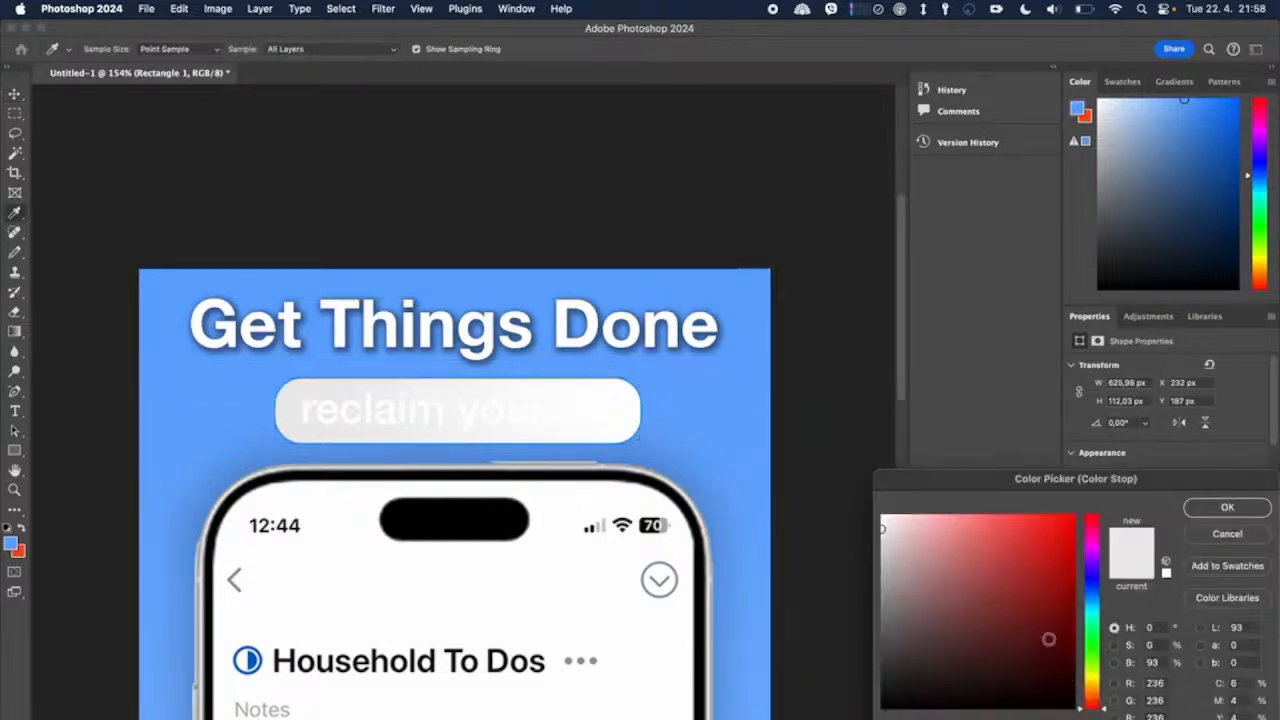
{"action": "left_click", "coordinate": [750, 411]}
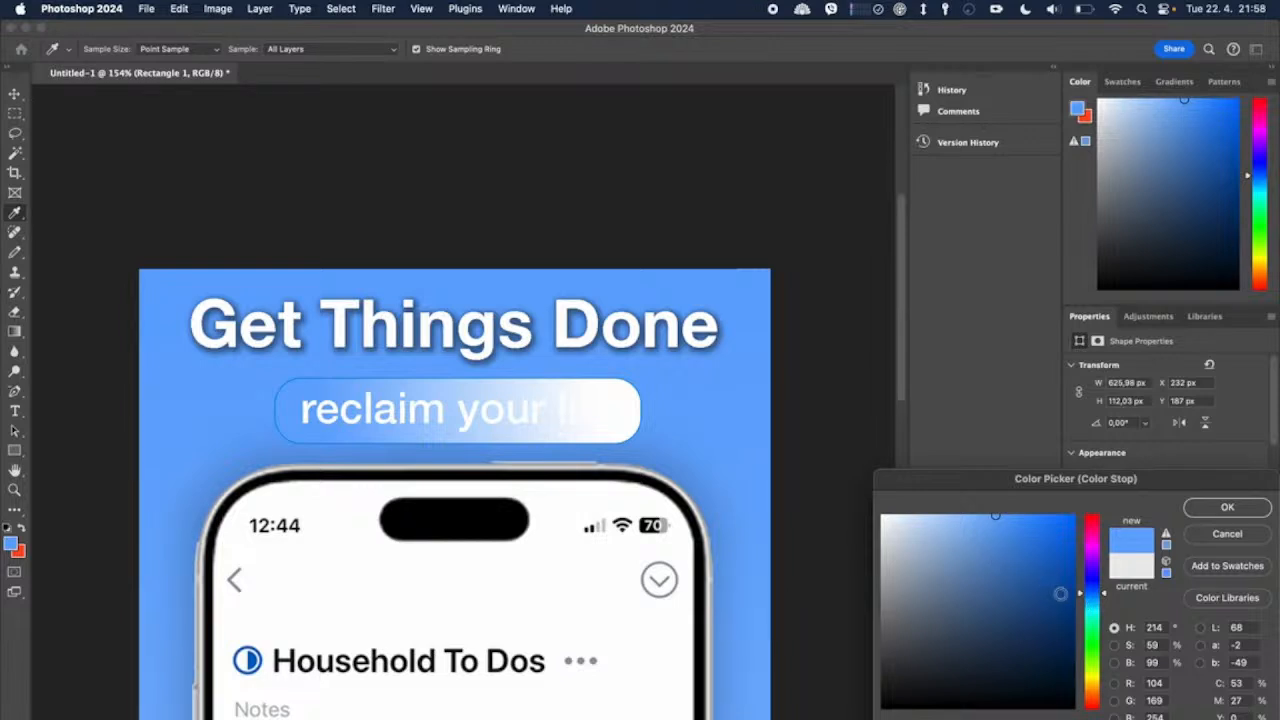
{"action": "left_click", "coordinate": [1095, 586]}
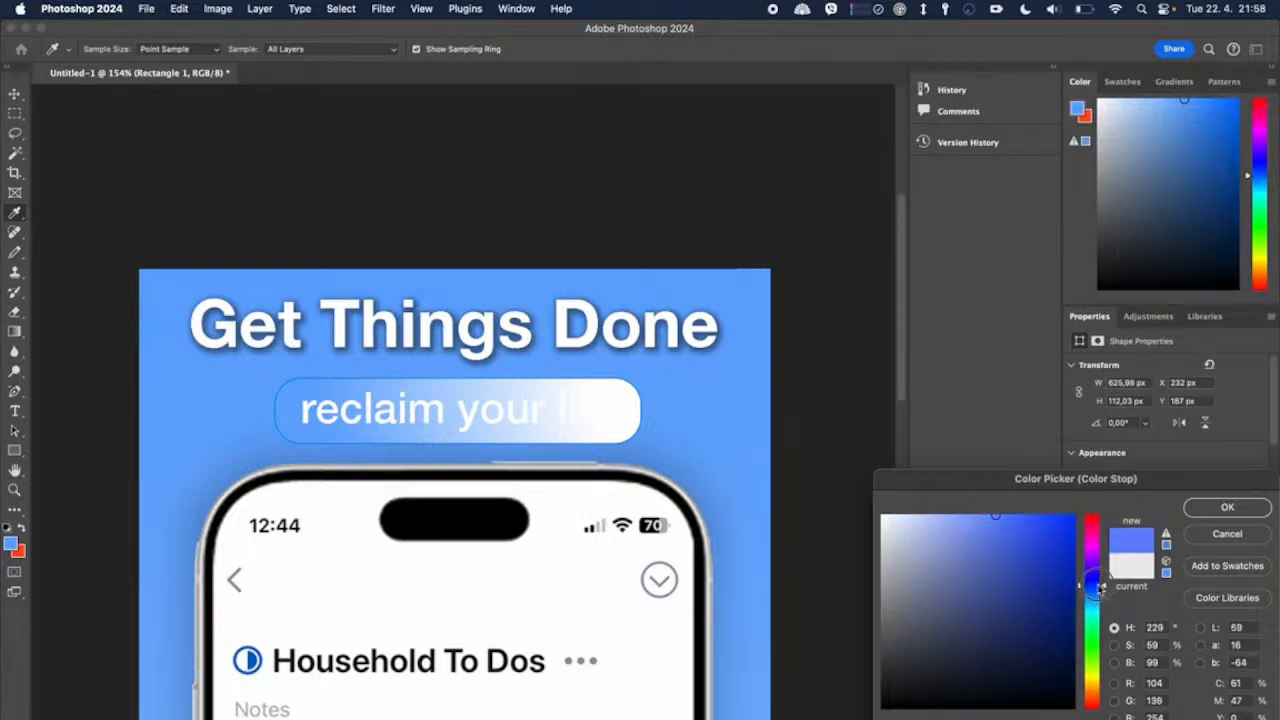
{"action": "left_click", "coordinate": [1228, 508]}
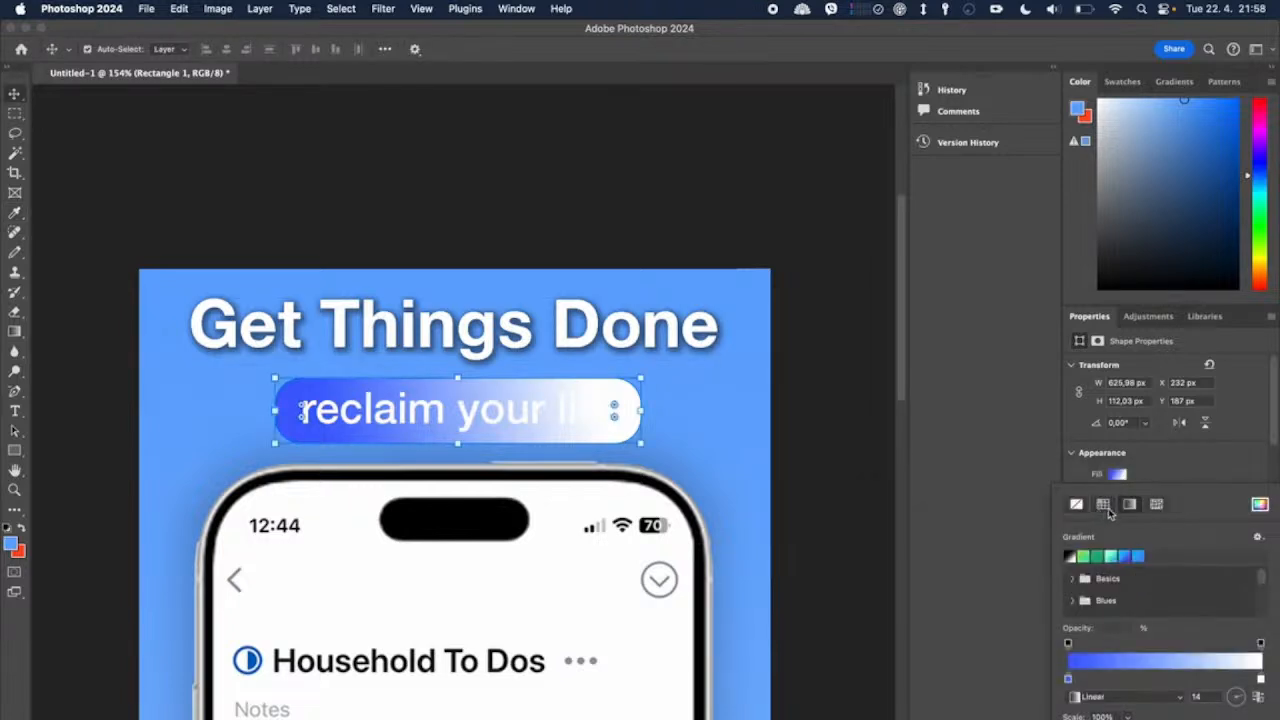
Step: Set the end colour stop of the pill's gradient to the same deep blue sampled from the pill, then deselect the shape
{"action": "double_click", "coordinate": [1261, 679]}
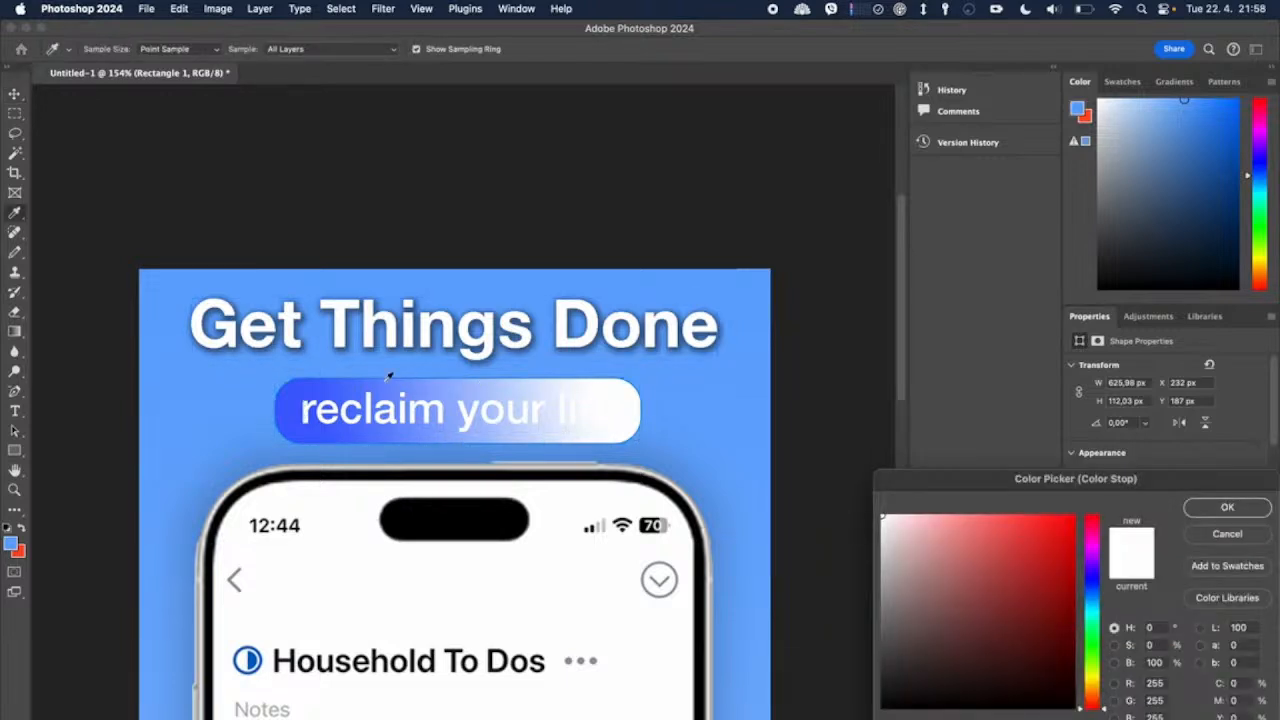
{"action": "left_click", "coordinate": [322, 390]}
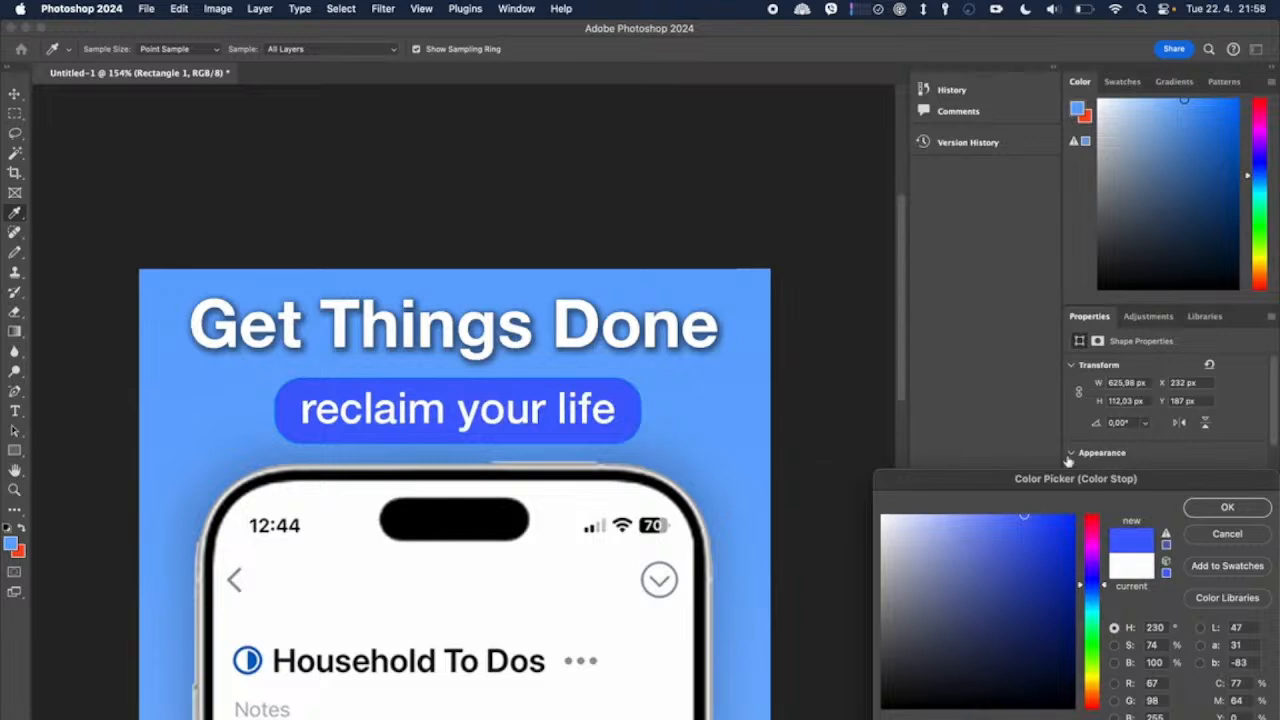
{"action": "left_click", "coordinate": [1226, 508]}
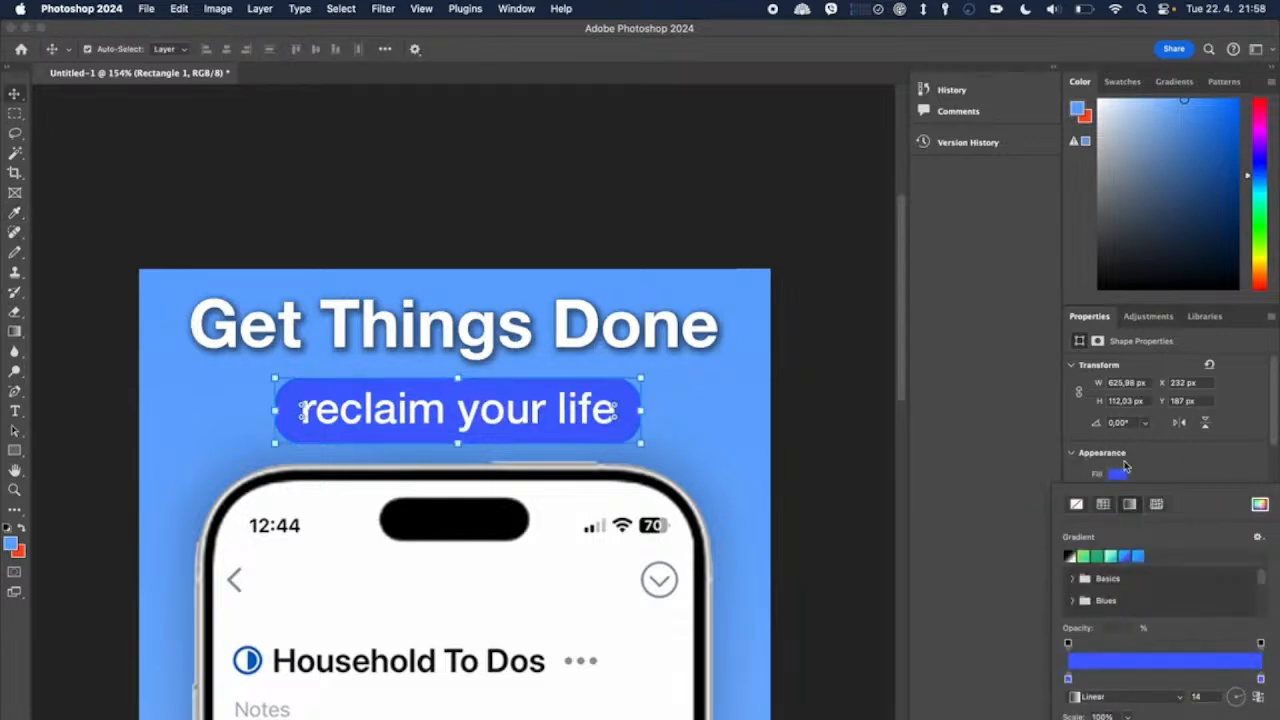
{"action": "left_click", "coordinate": [1120, 472]}
{"action": "left_click", "coordinate": [1117, 495]}
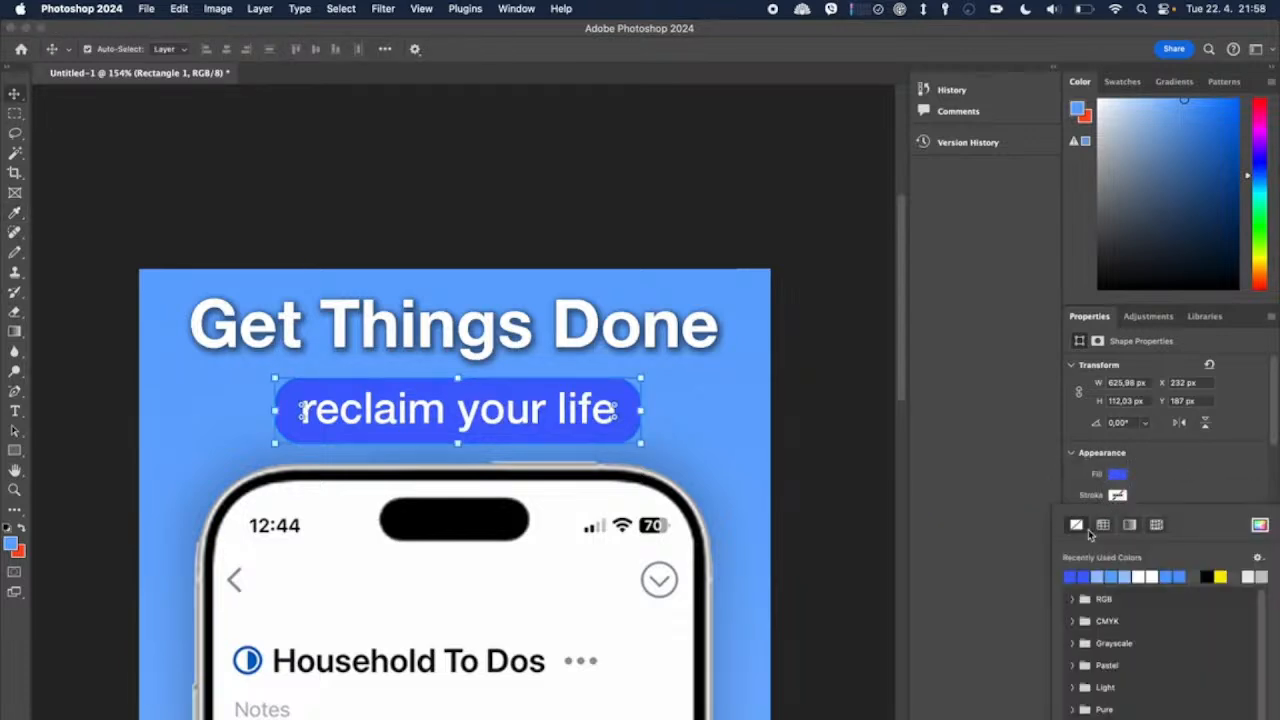
{"action": "left_click", "coordinate": [1157, 481]}
{"action": "left_click", "coordinate": [772, 438]}
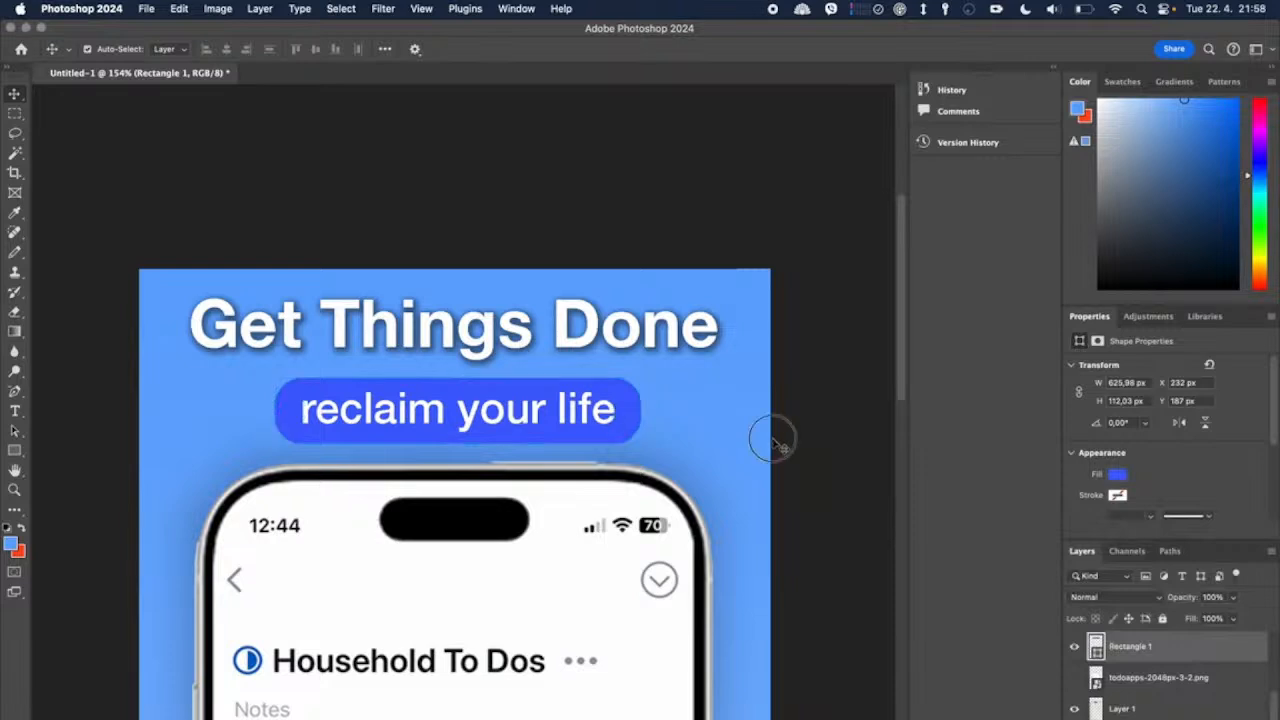
Step: Select the blue rounded rectangle behind the subtitle
{"action": "left_click", "coordinate": [628, 416]}
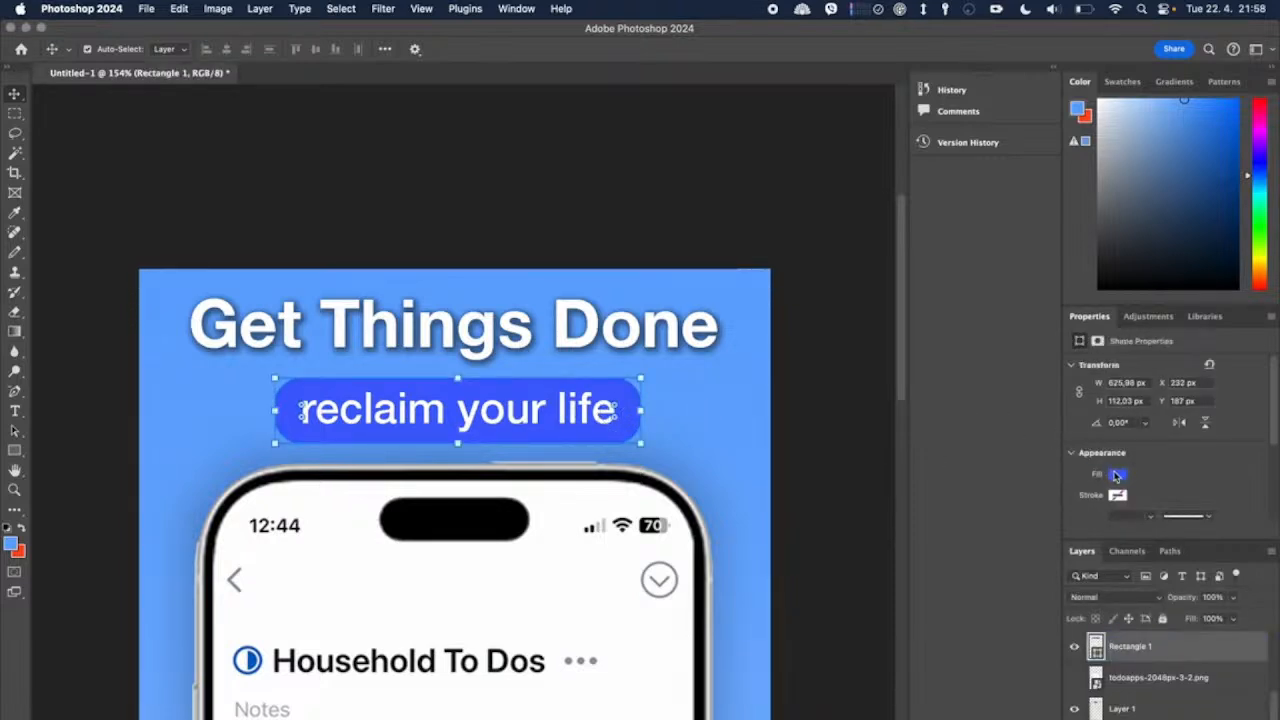